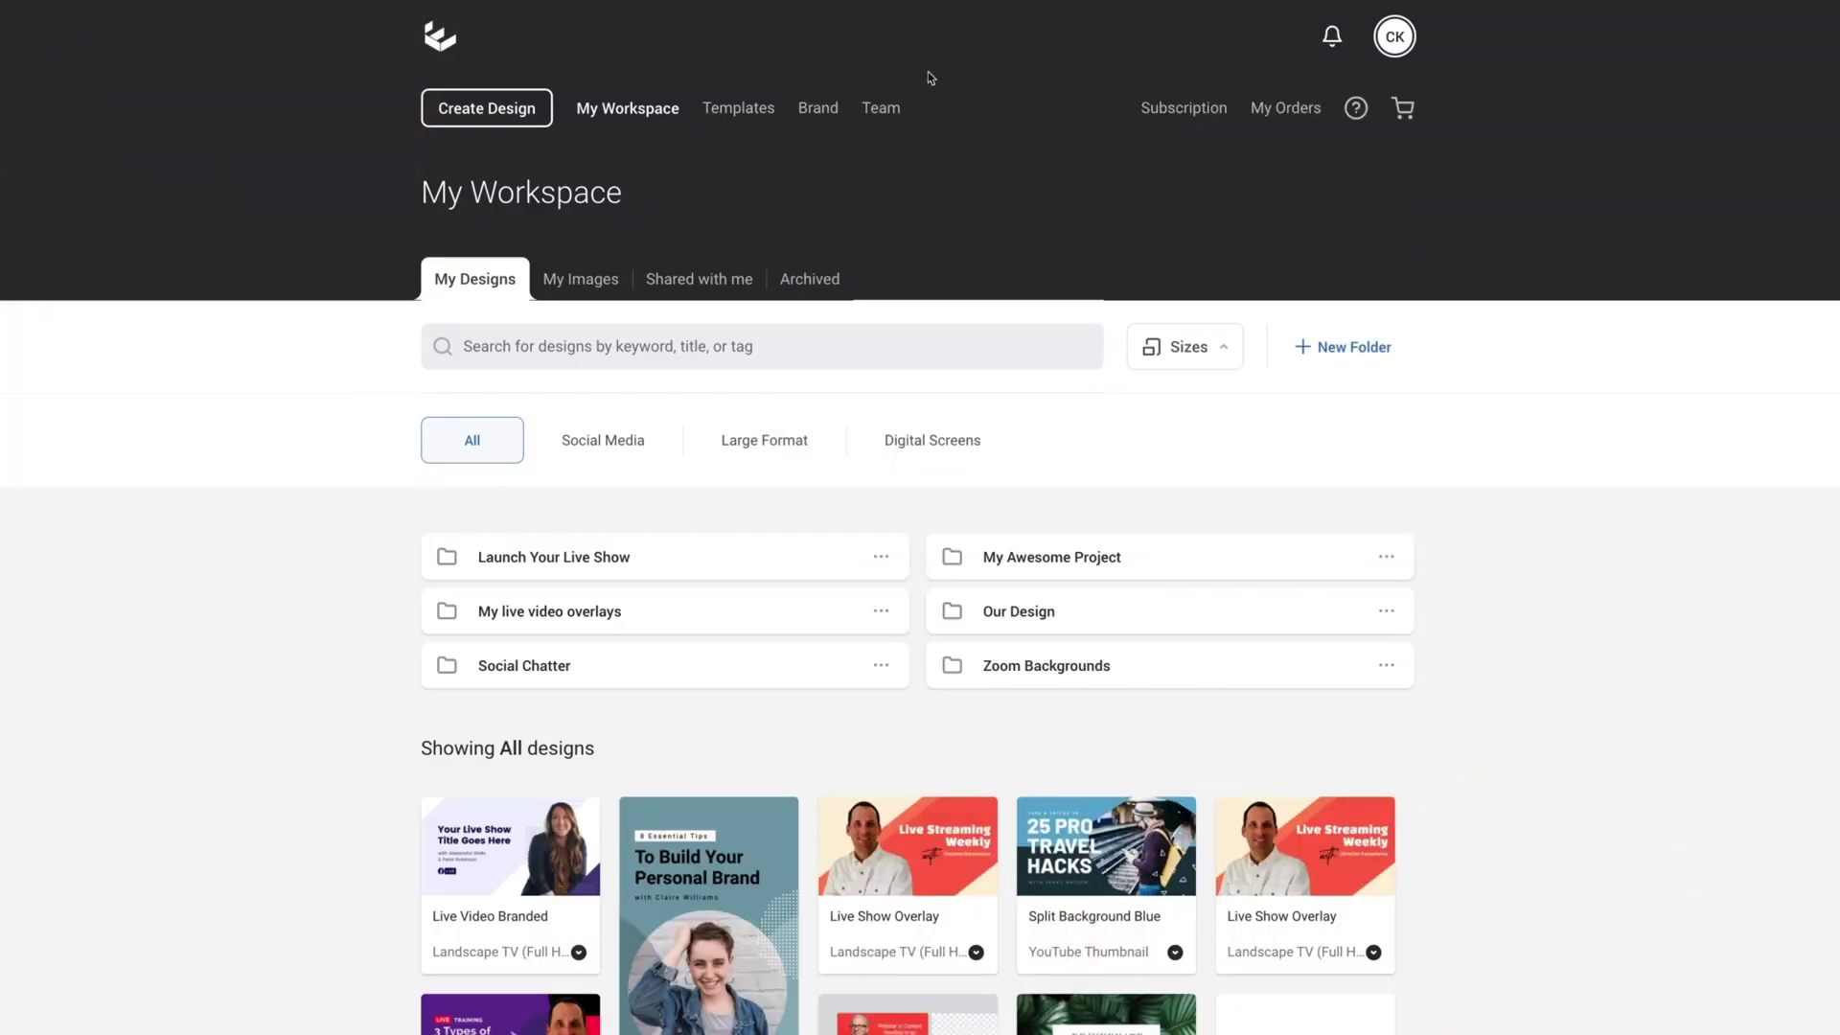
Step: Start a new design and search the templates for "live show overlay"
click(513, 115)
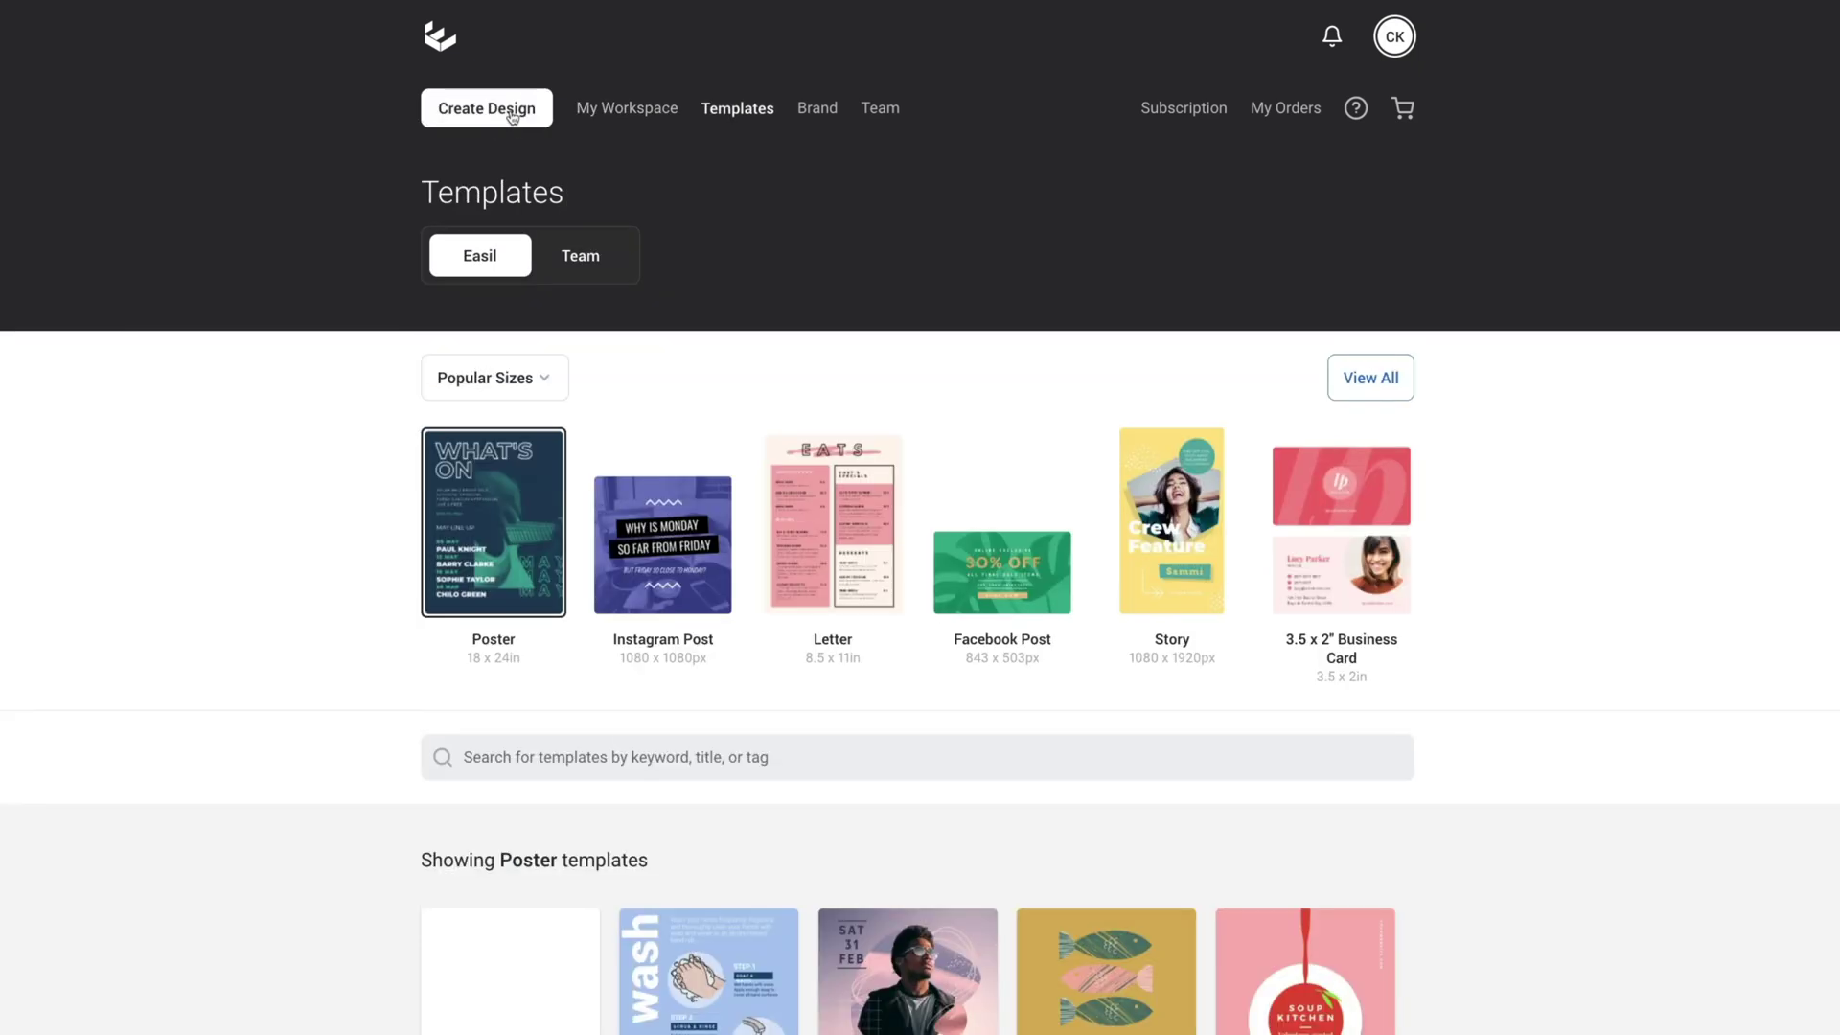
scroll(726, 632, down, 1)
click(725, 634)
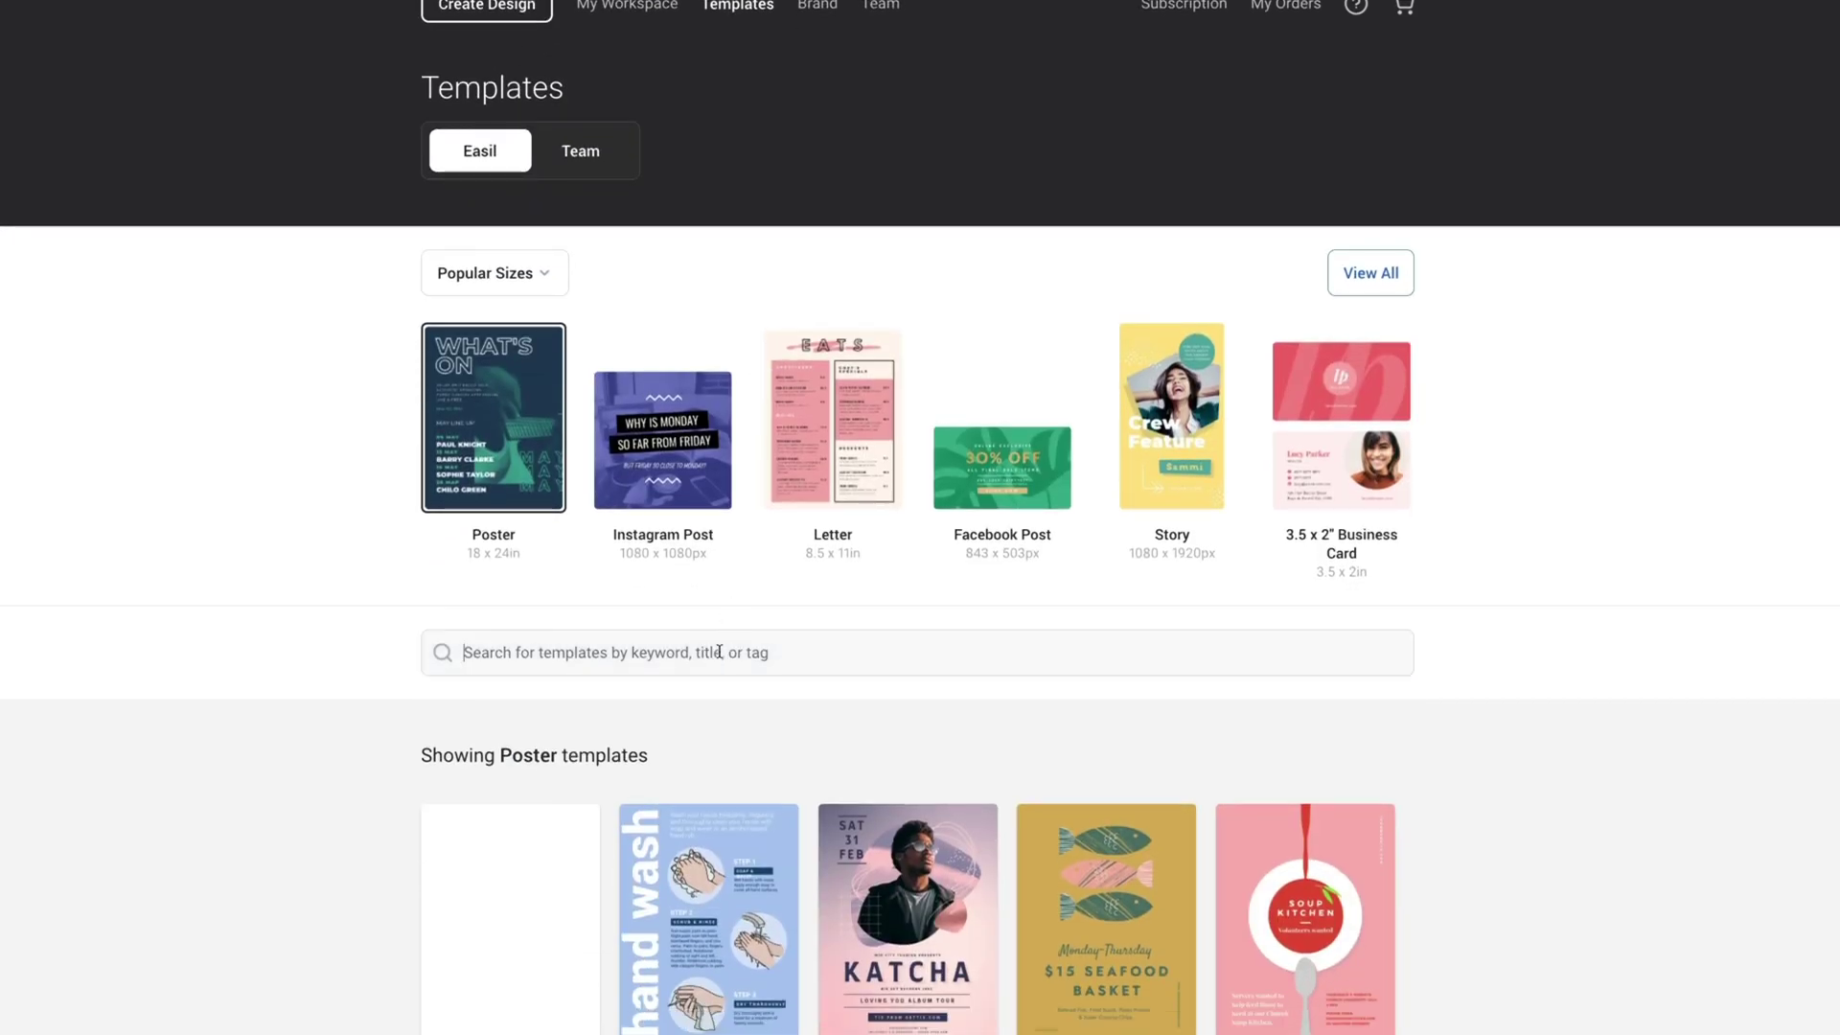
text(live show overlay)
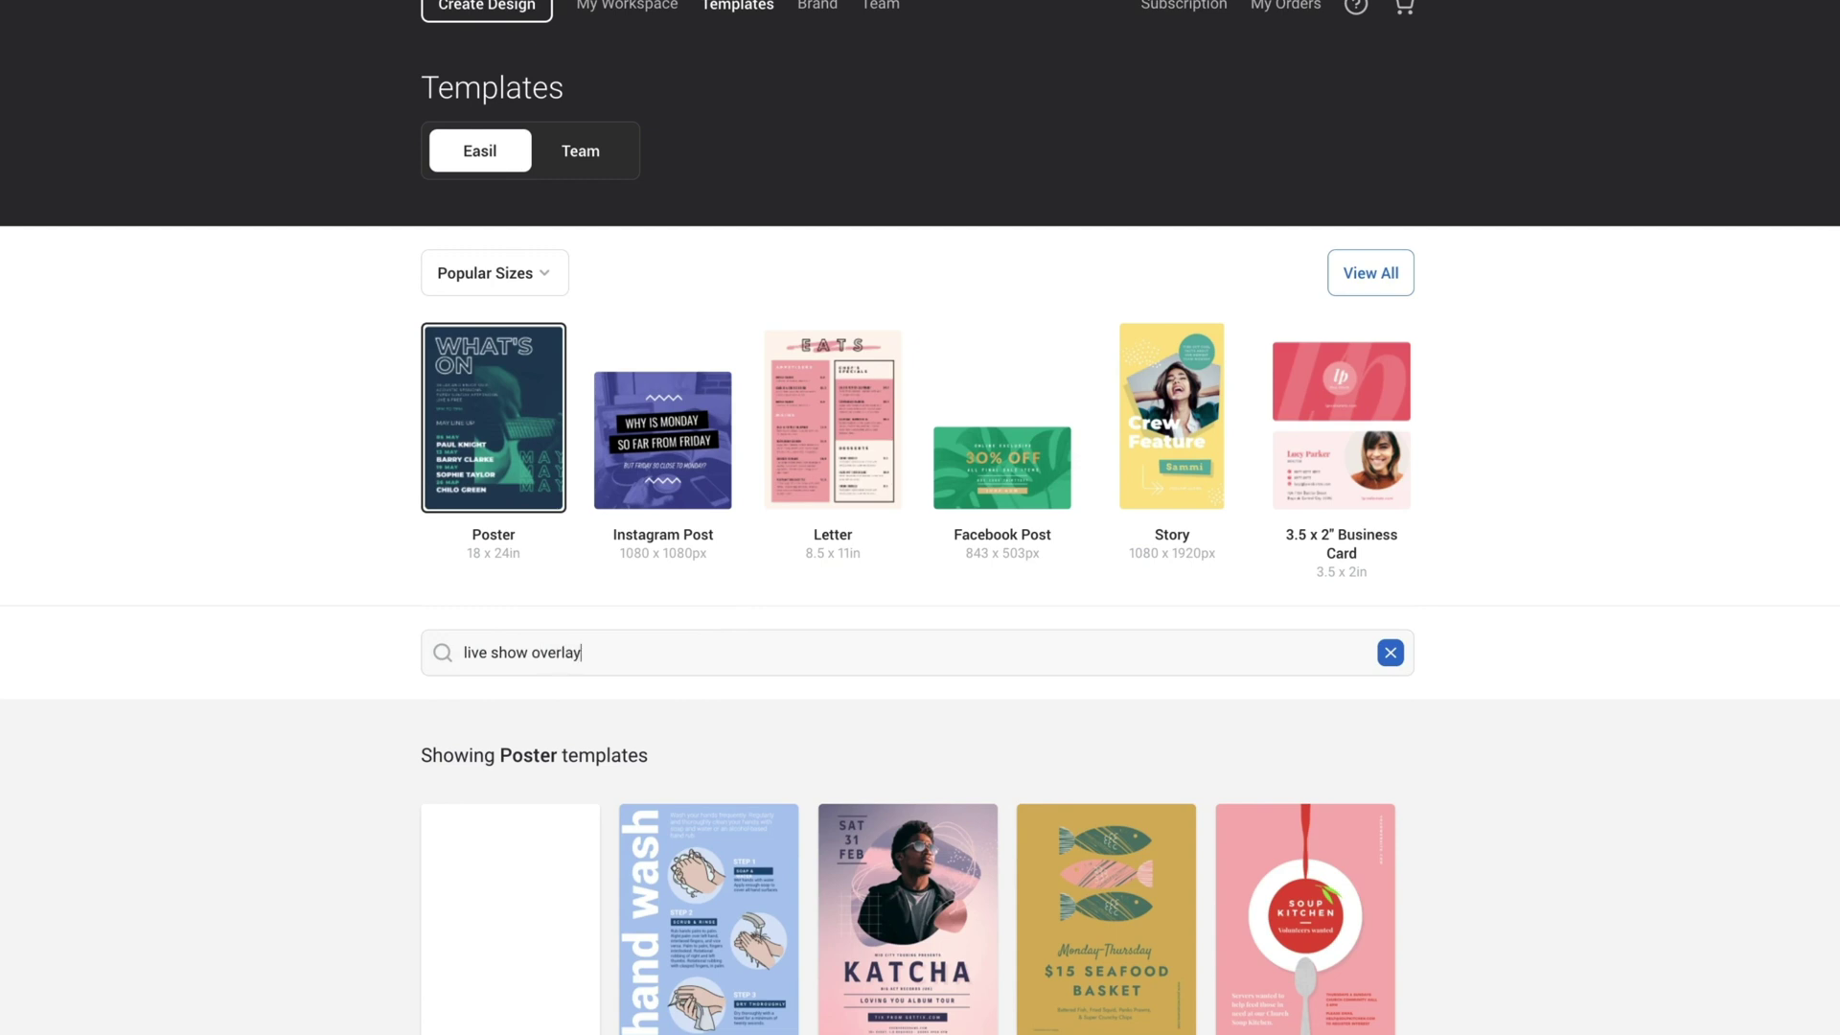
key(Return)
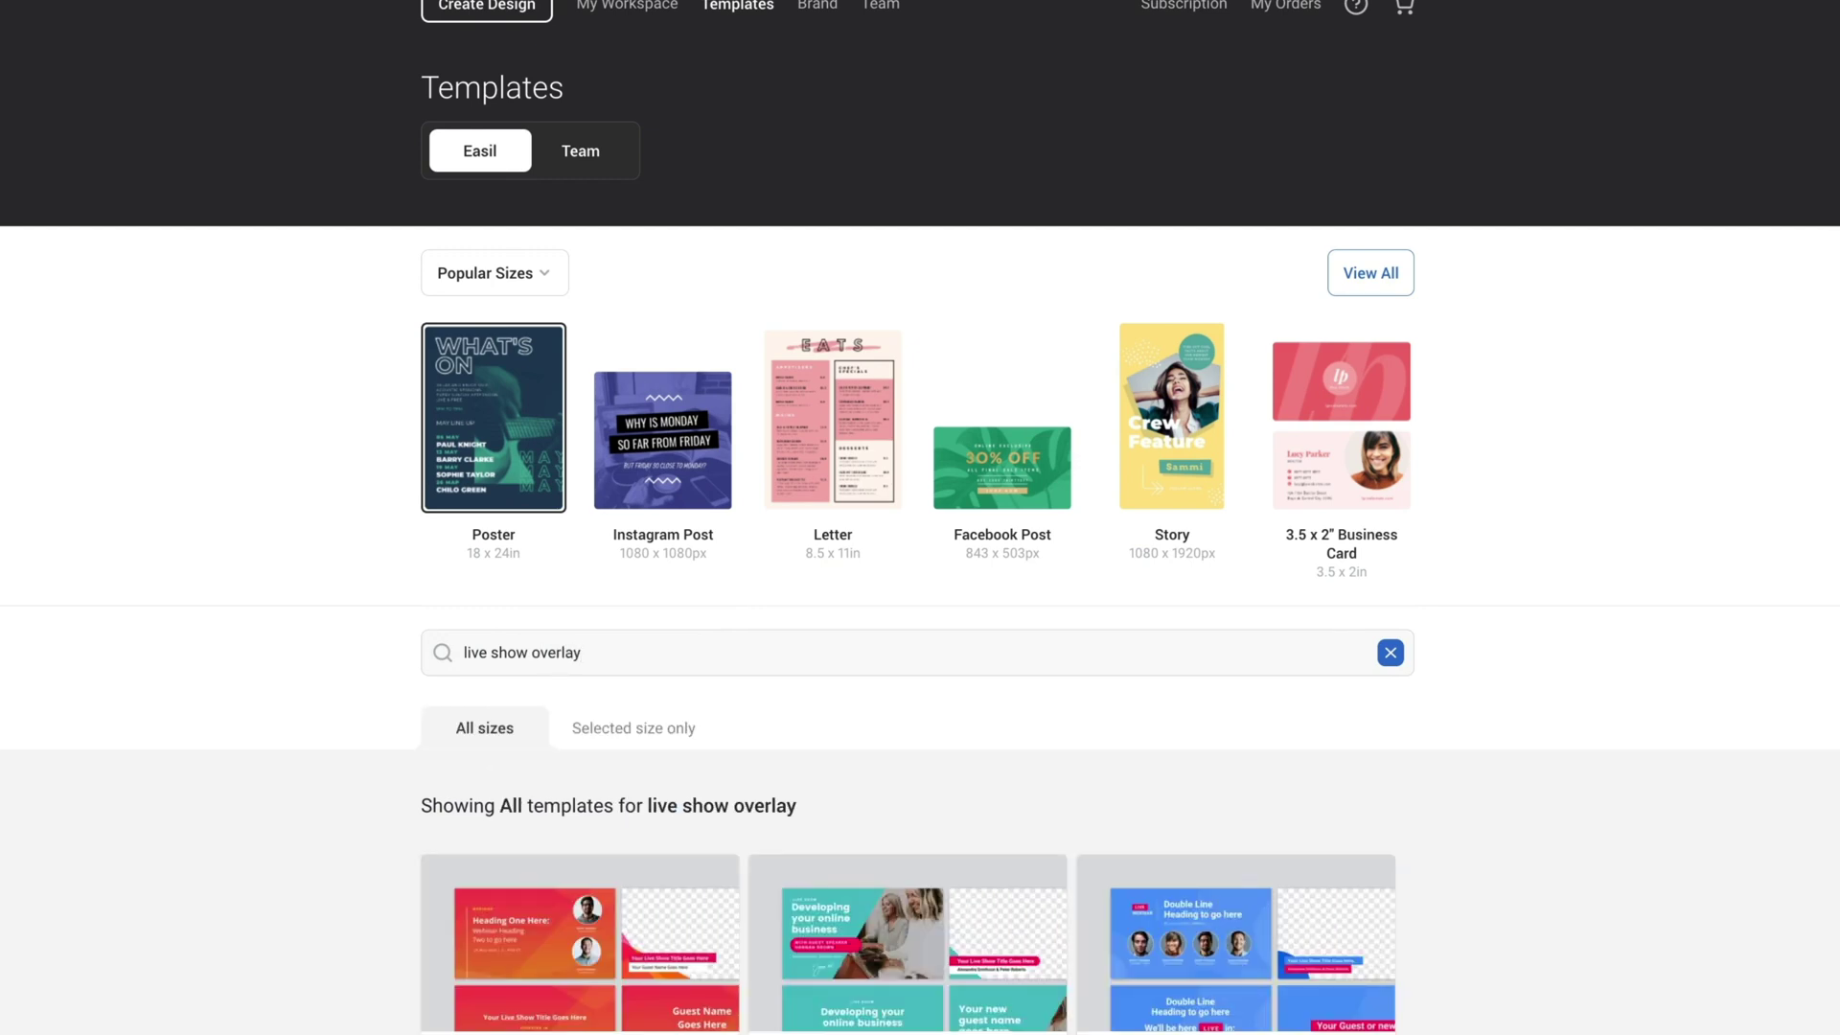
Step: Open the "Live Show Overlay Theme: Orange Blue" template for editing and collapse the side panel
scroll(833, 810, down, 4)
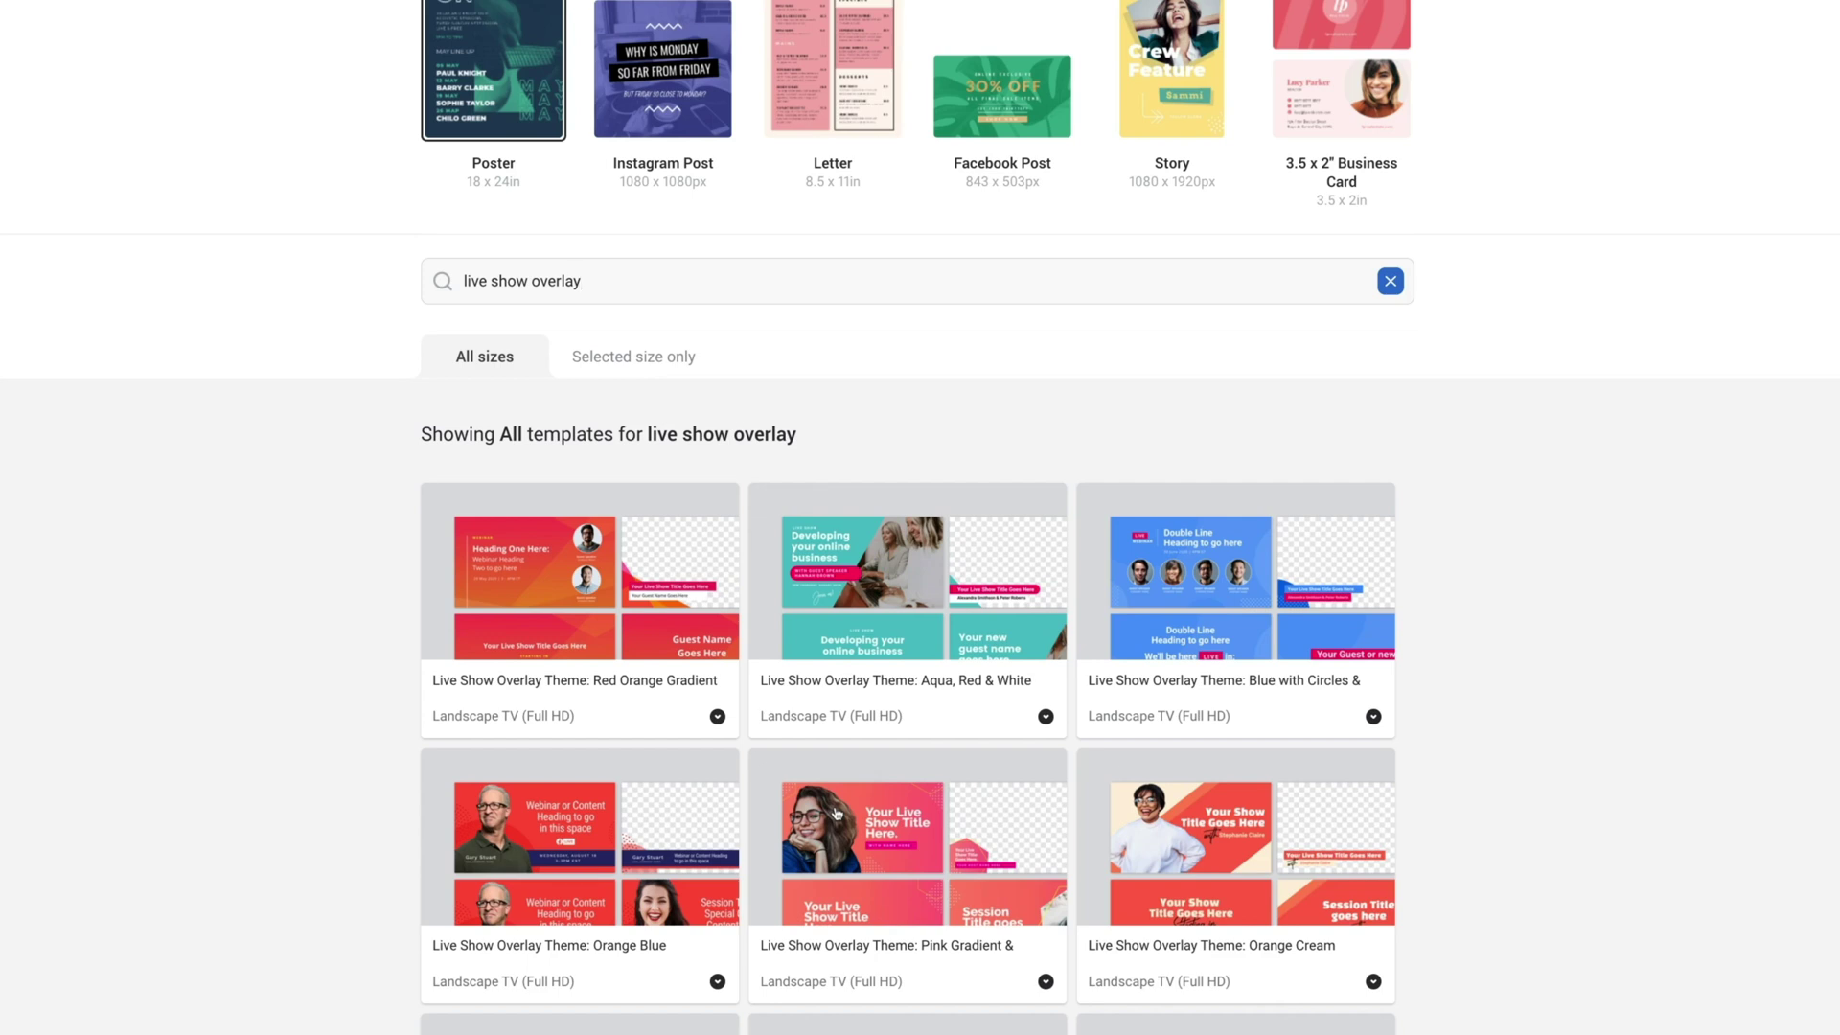
scroll(836, 812, down, 2)
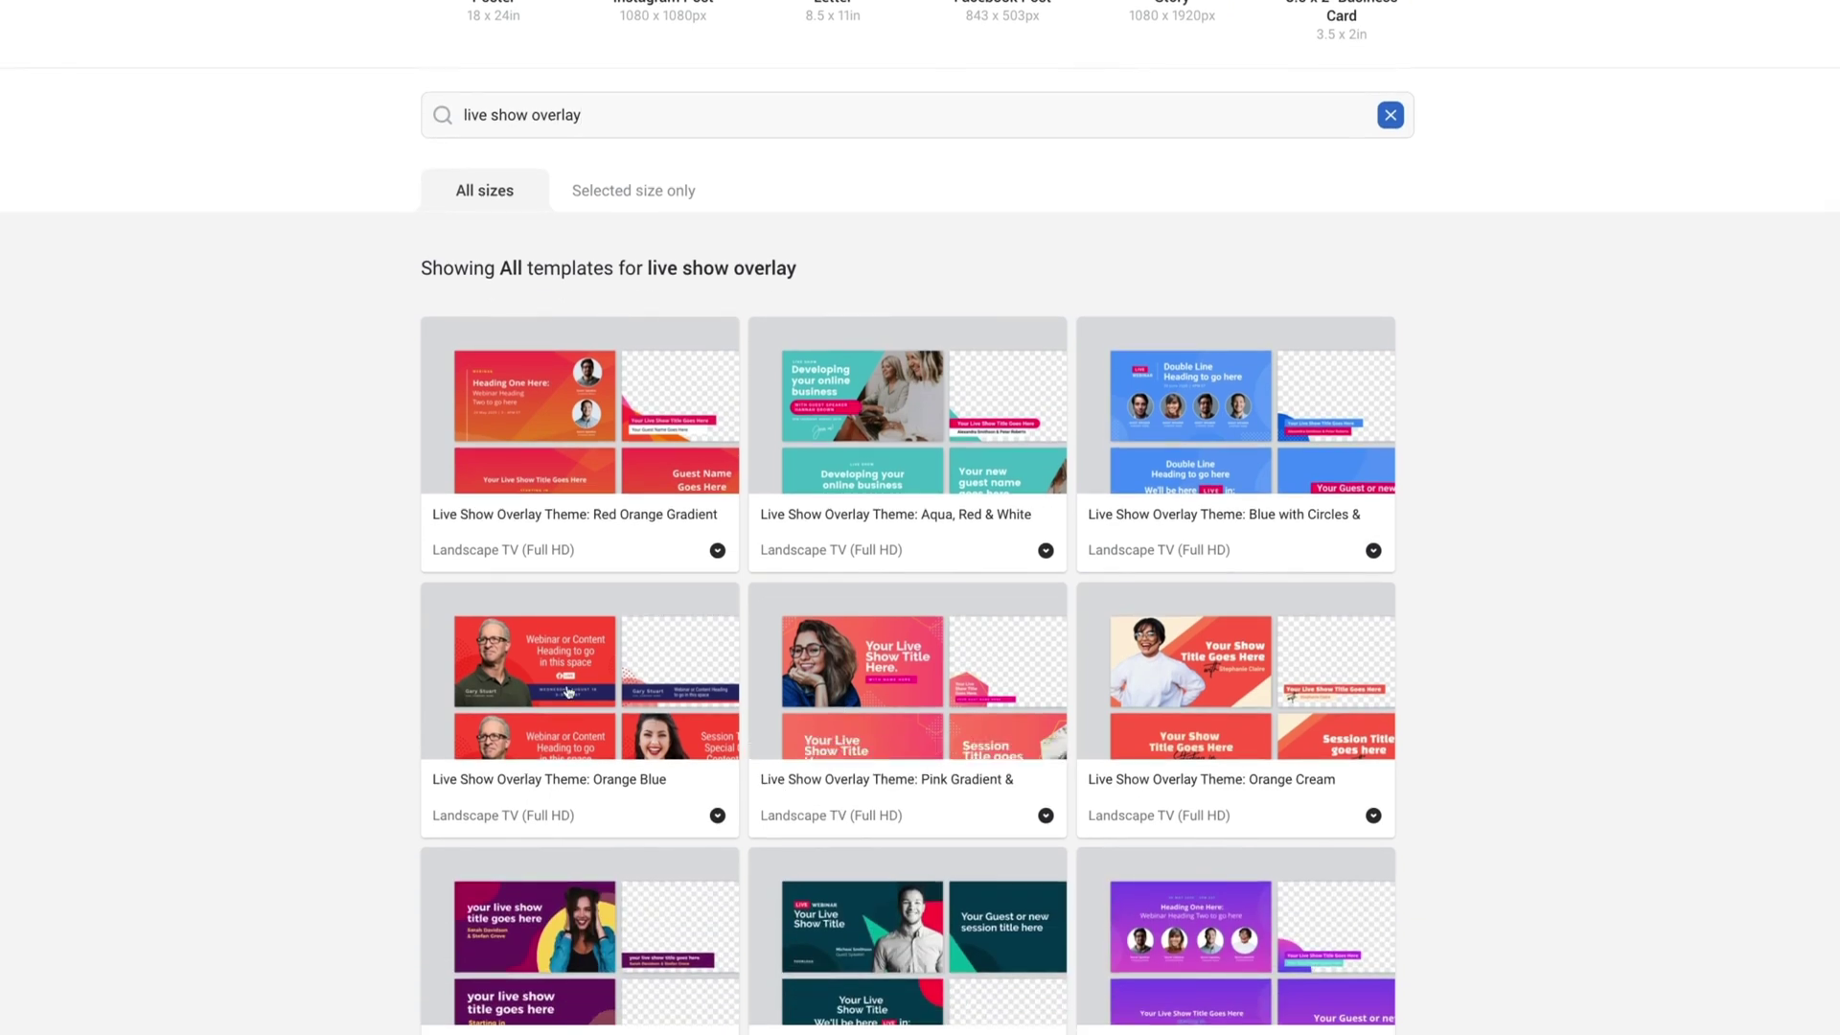
click(569, 692)
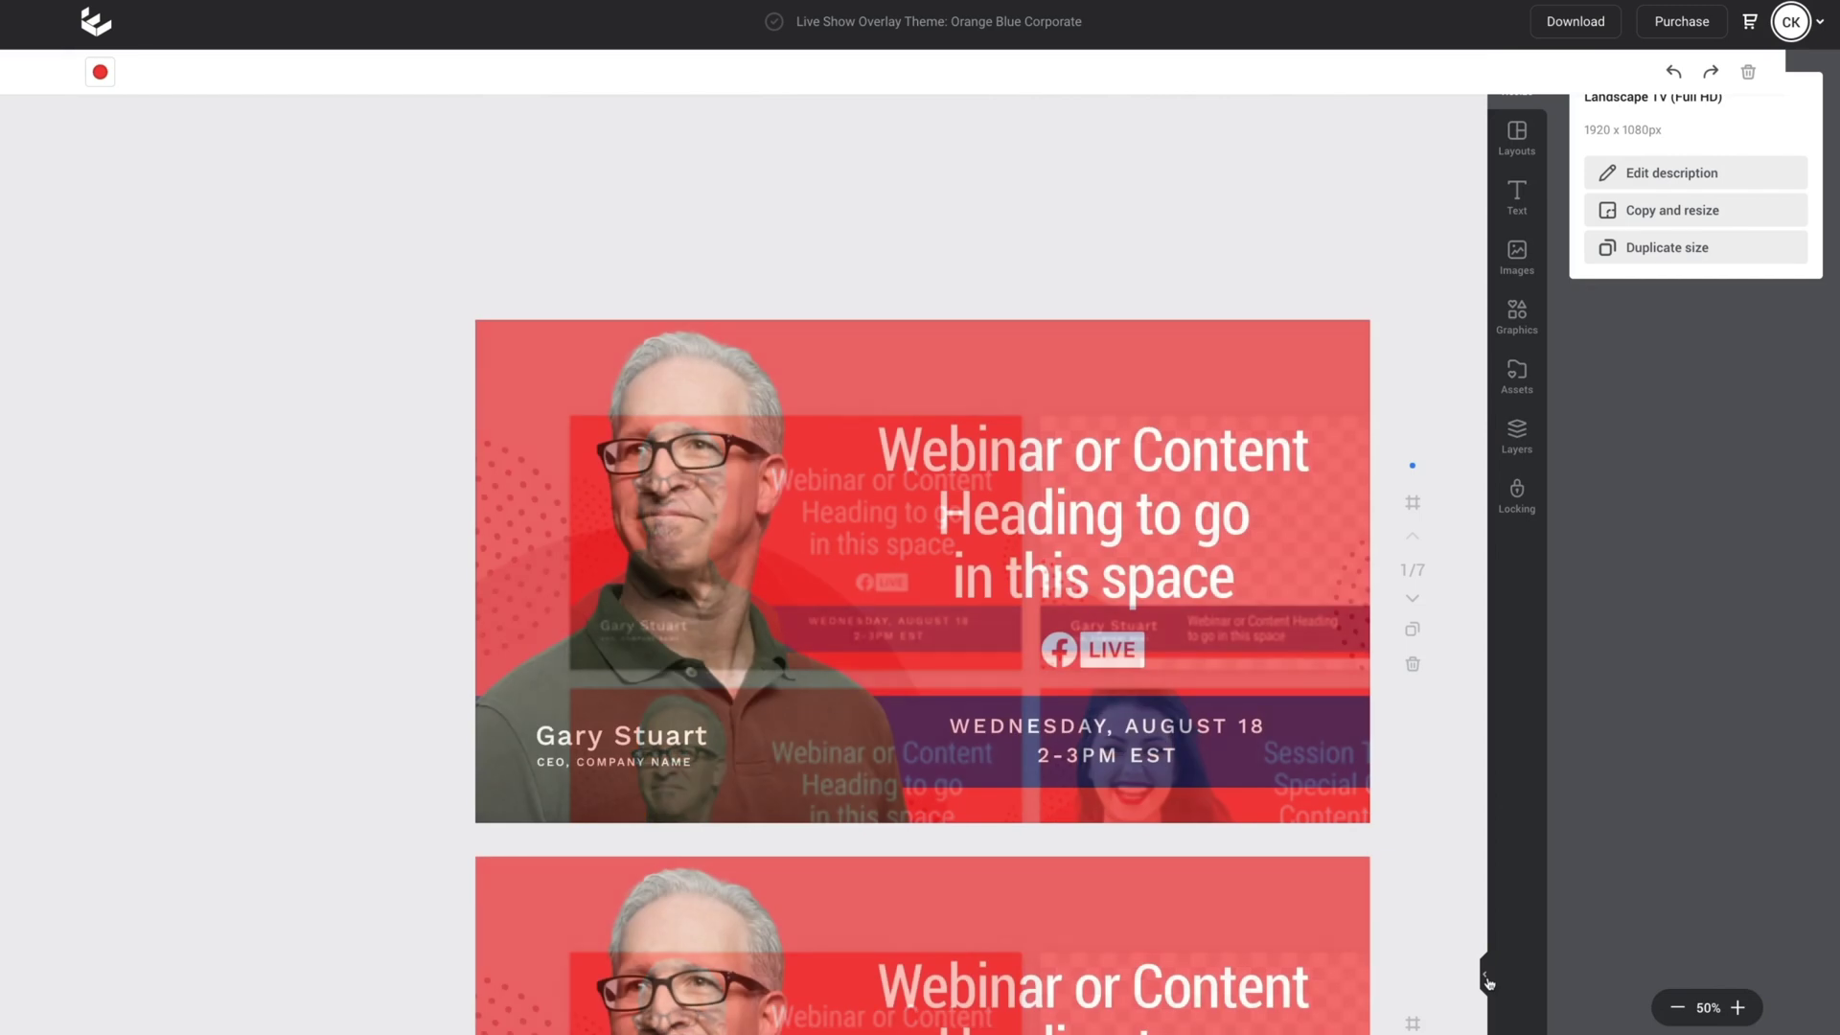
click(1487, 980)
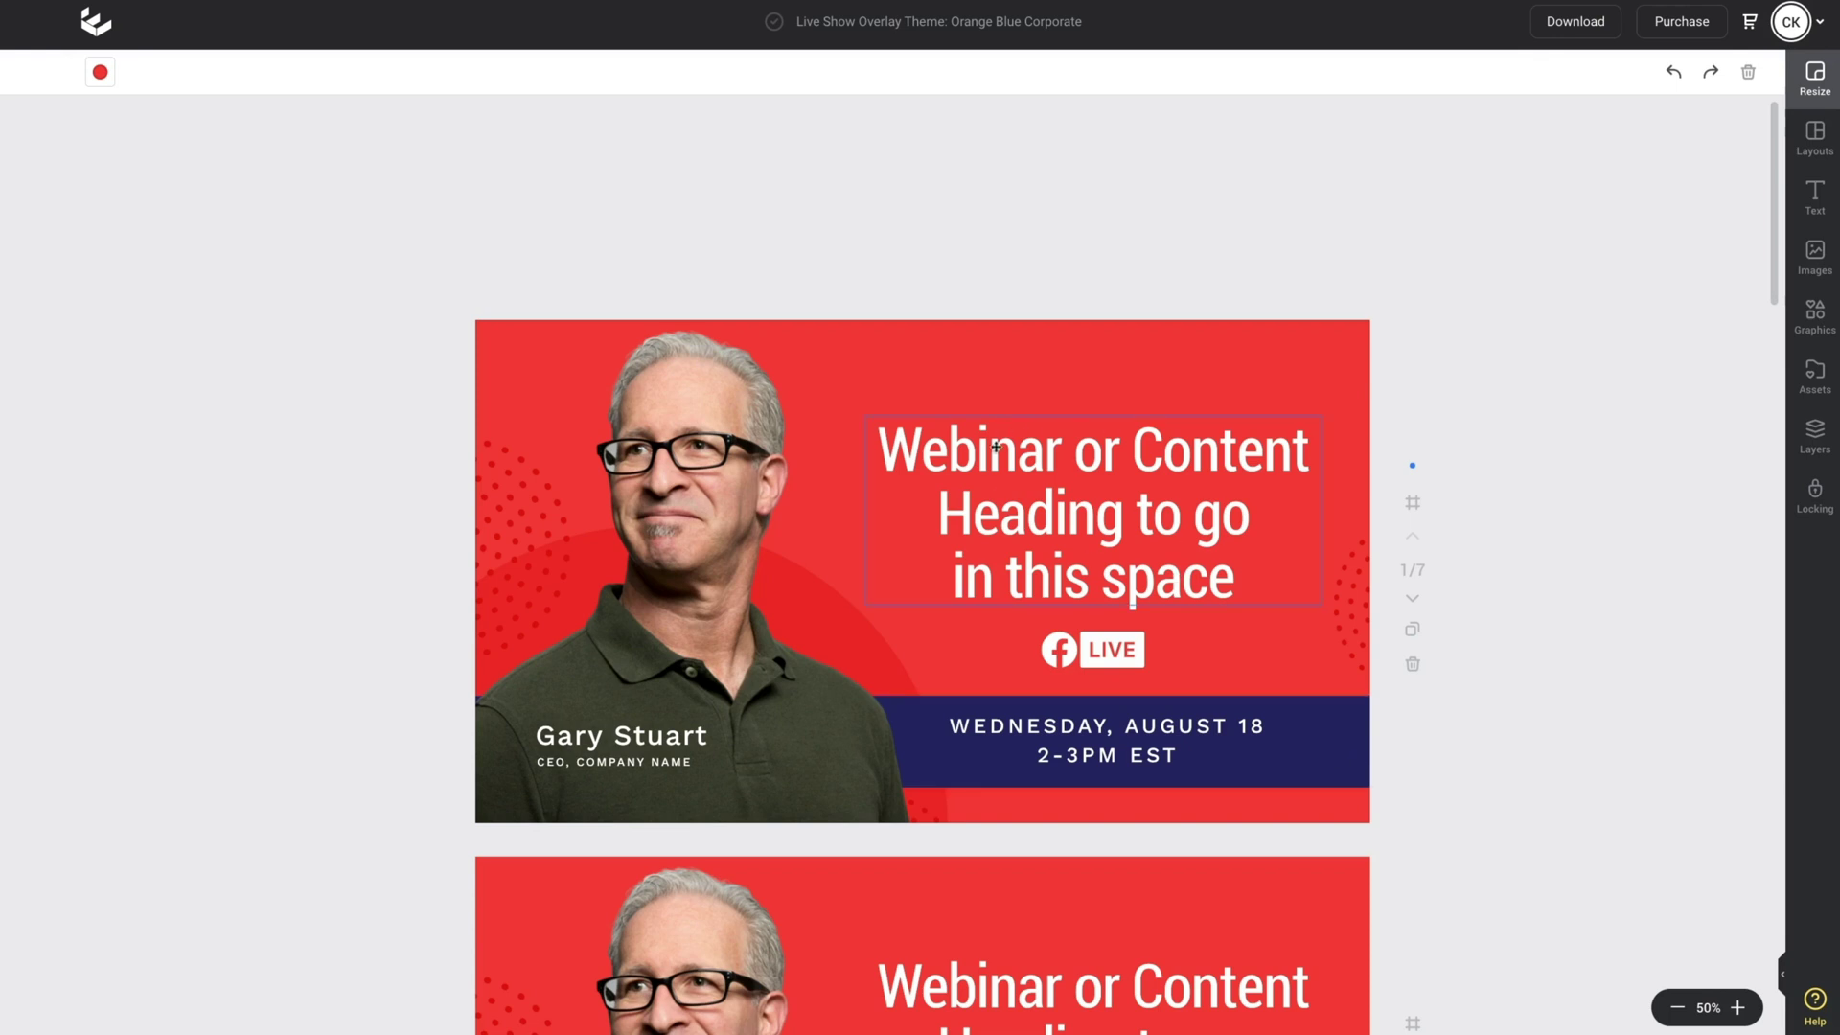
Step: Delete the "STARTING IN:" countdown page and the "Session Title or Special Guest Content Title" page
scroll(1025, 380, down, 7)
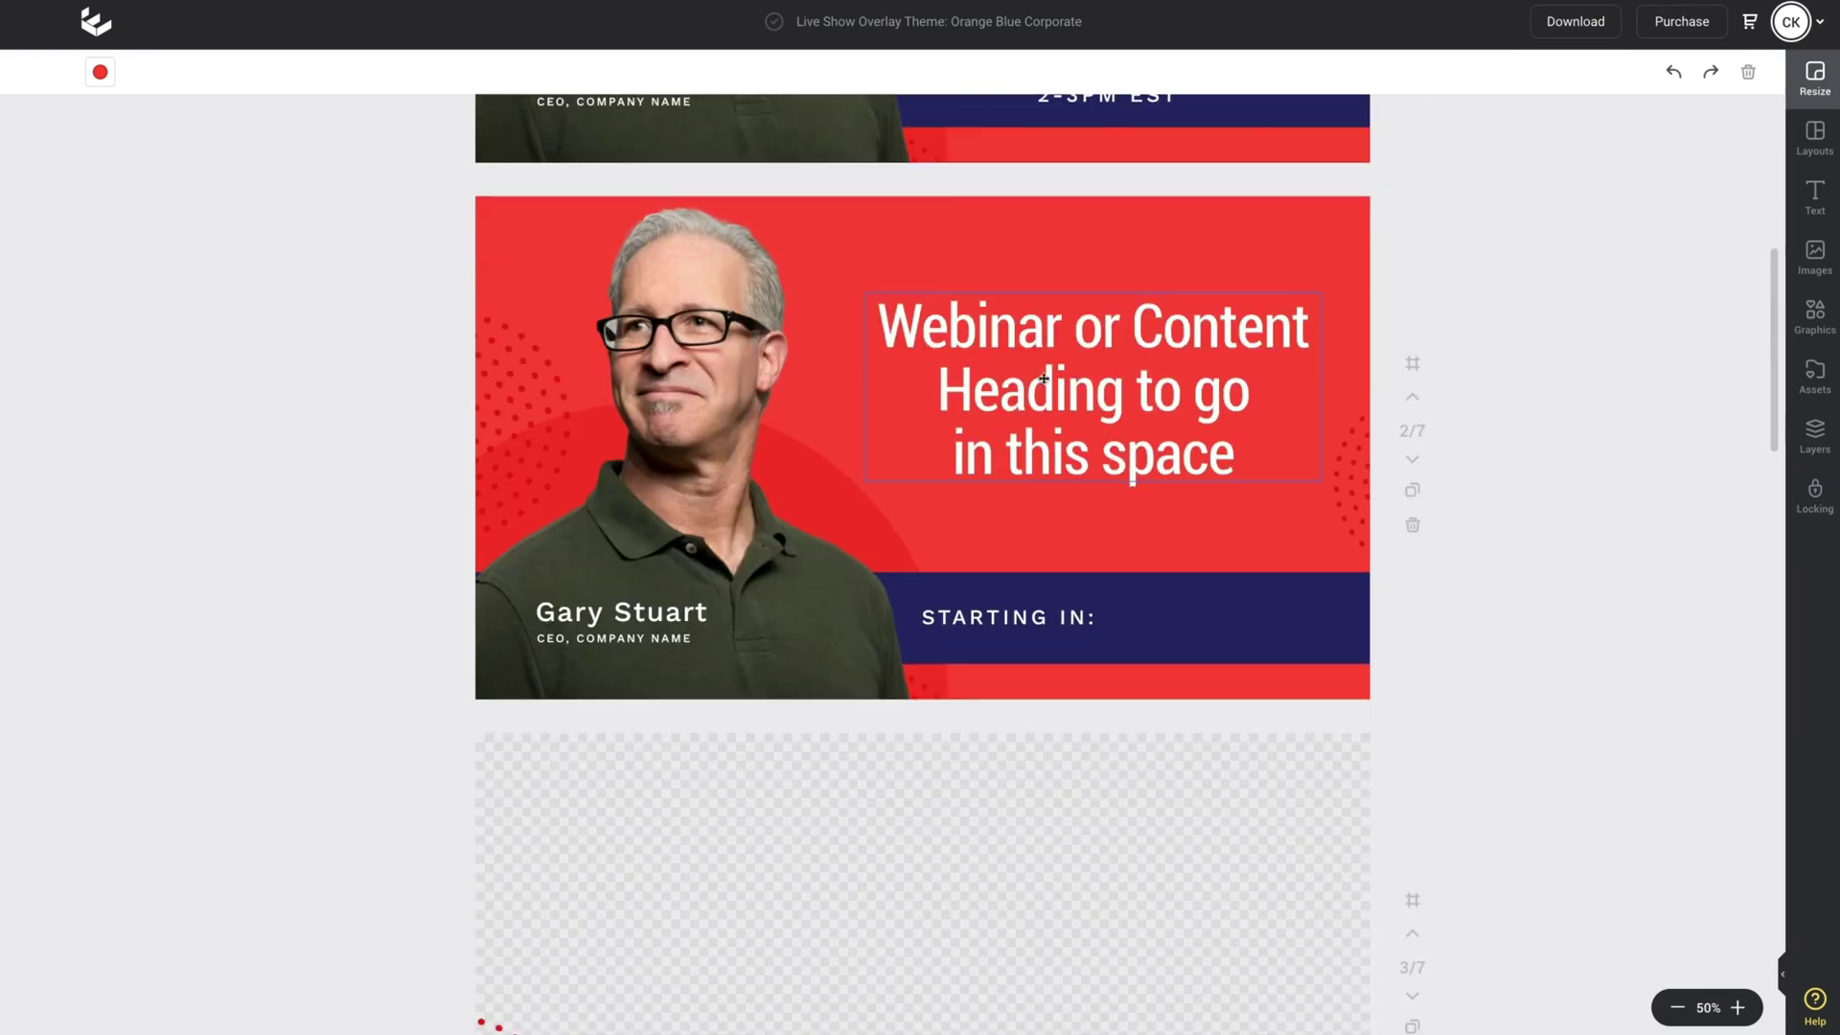
scroll(1043, 379, down, 2)
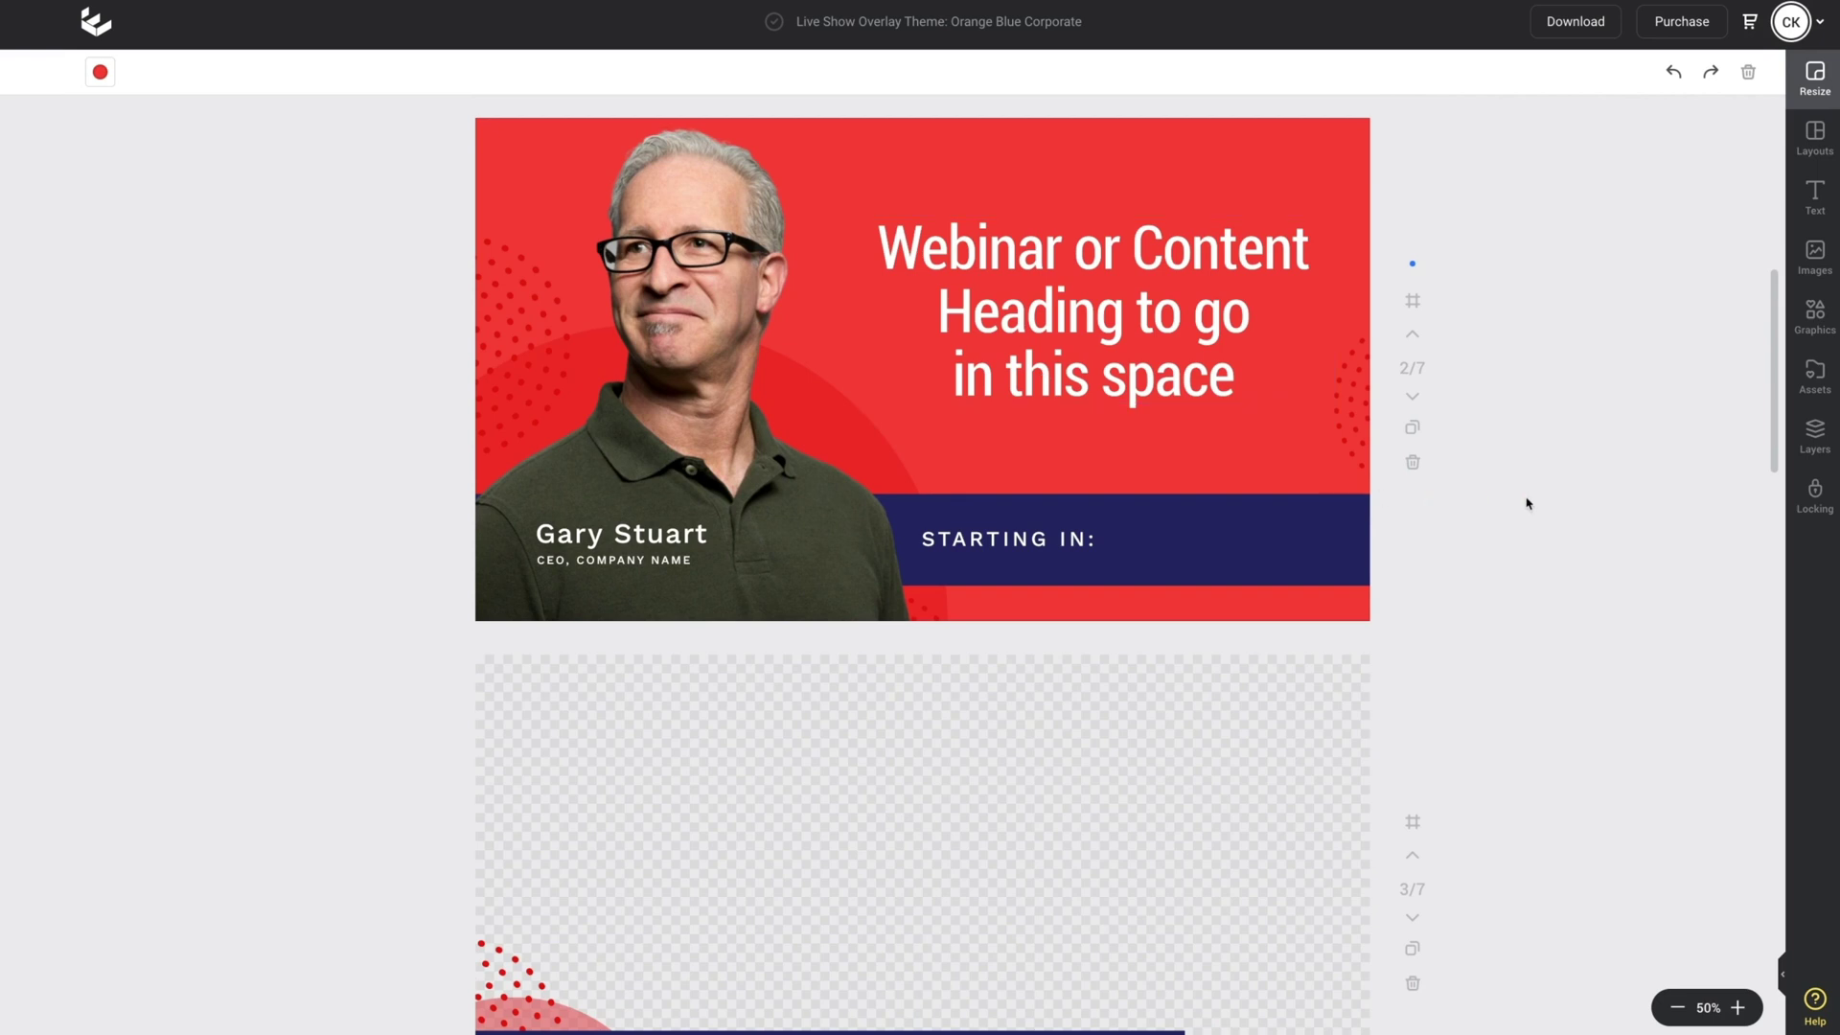
click(1412, 464)
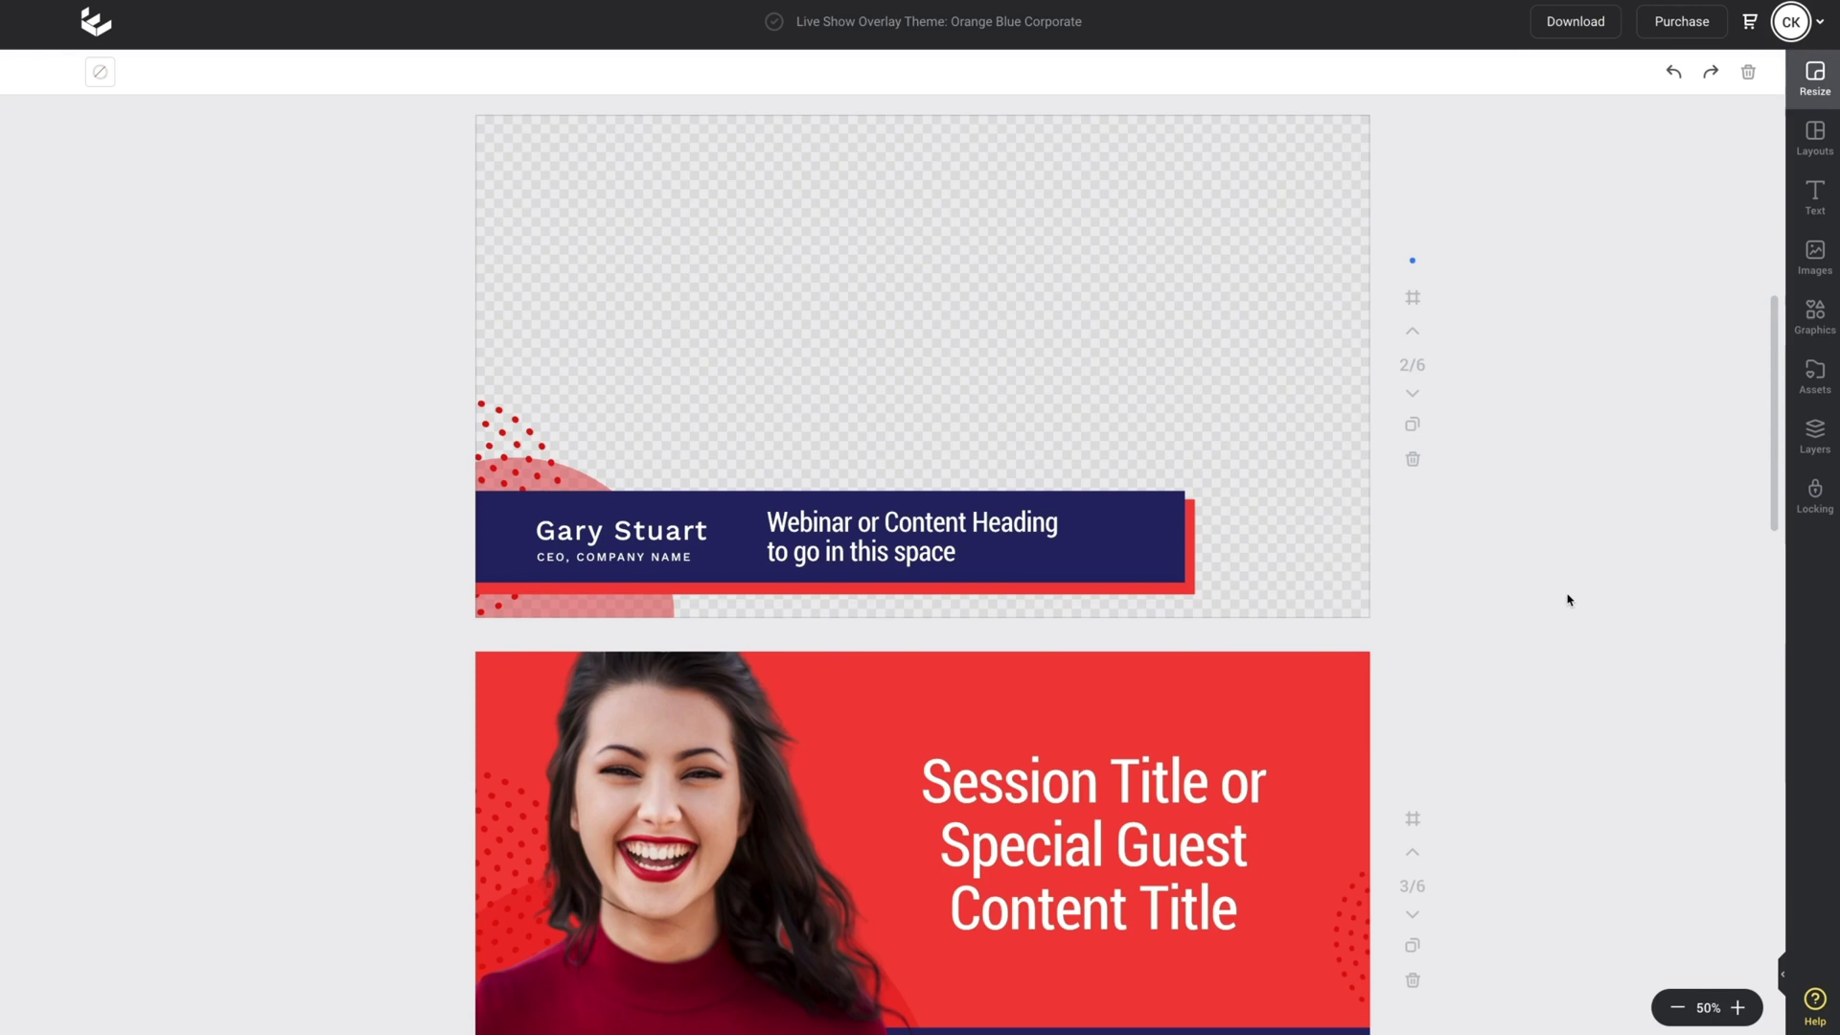
scroll(1568, 599, down, 5)
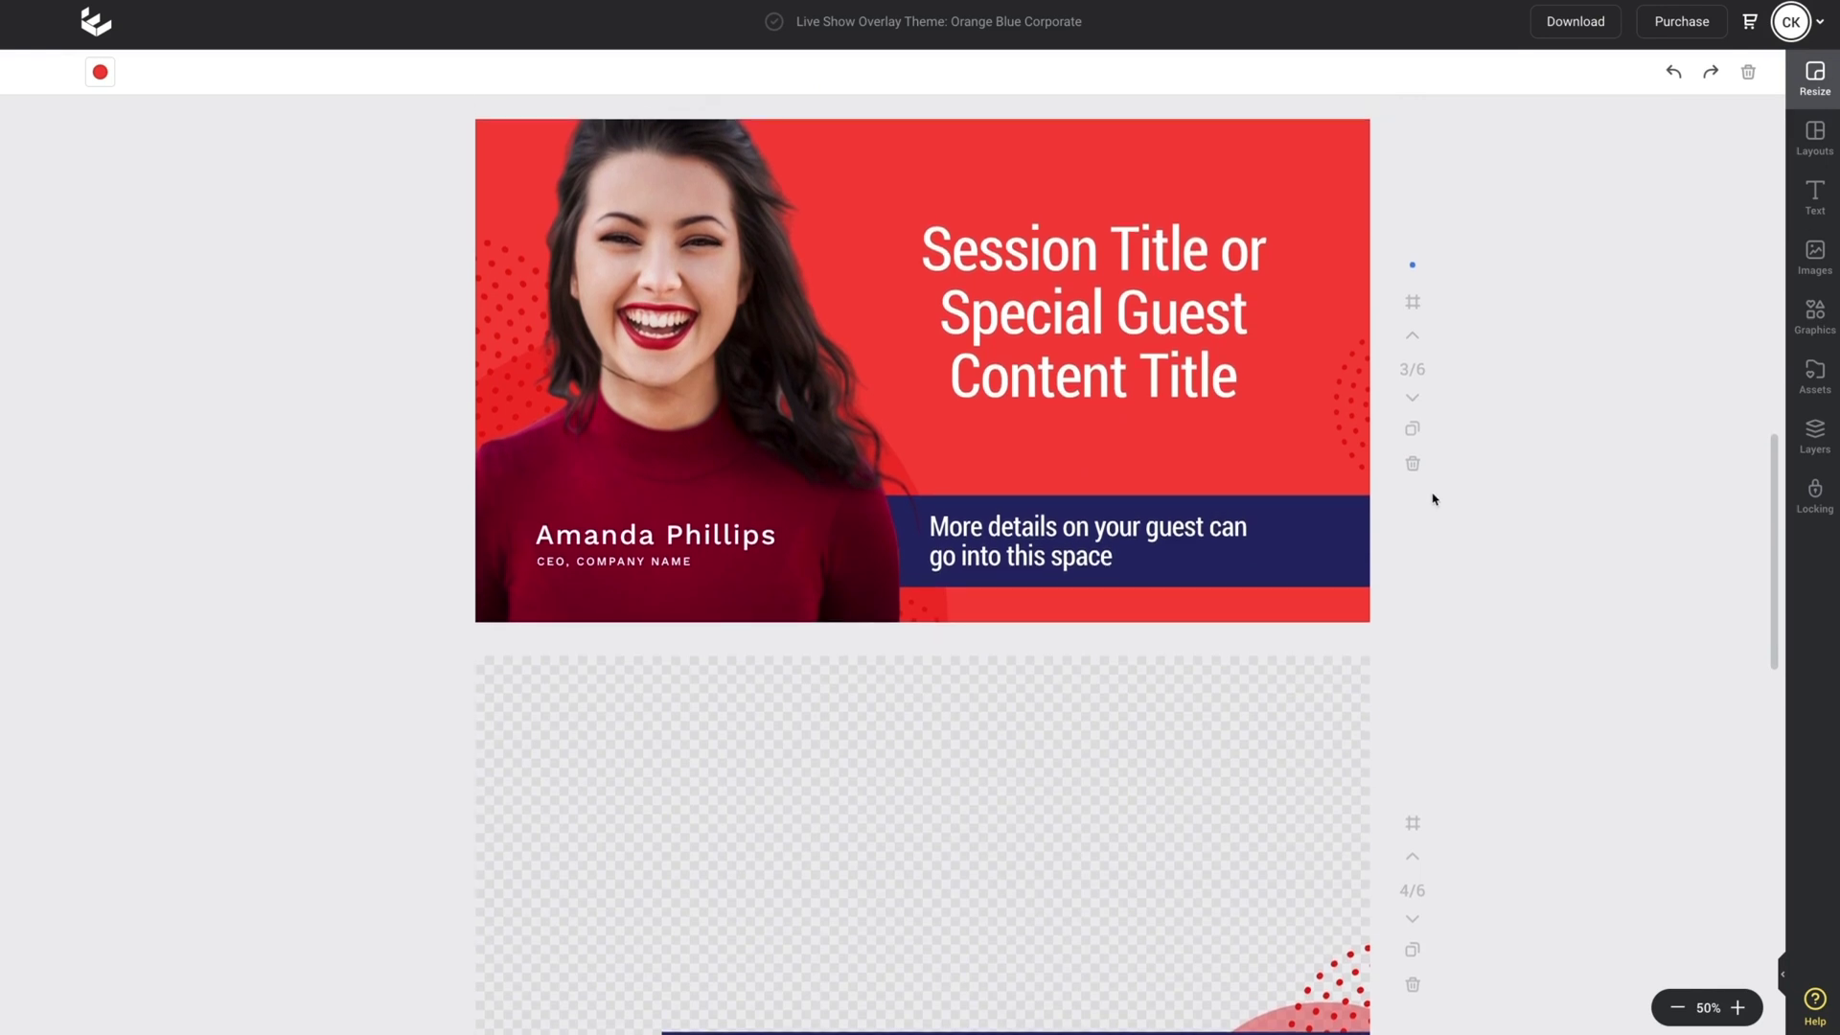
click(1413, 464)
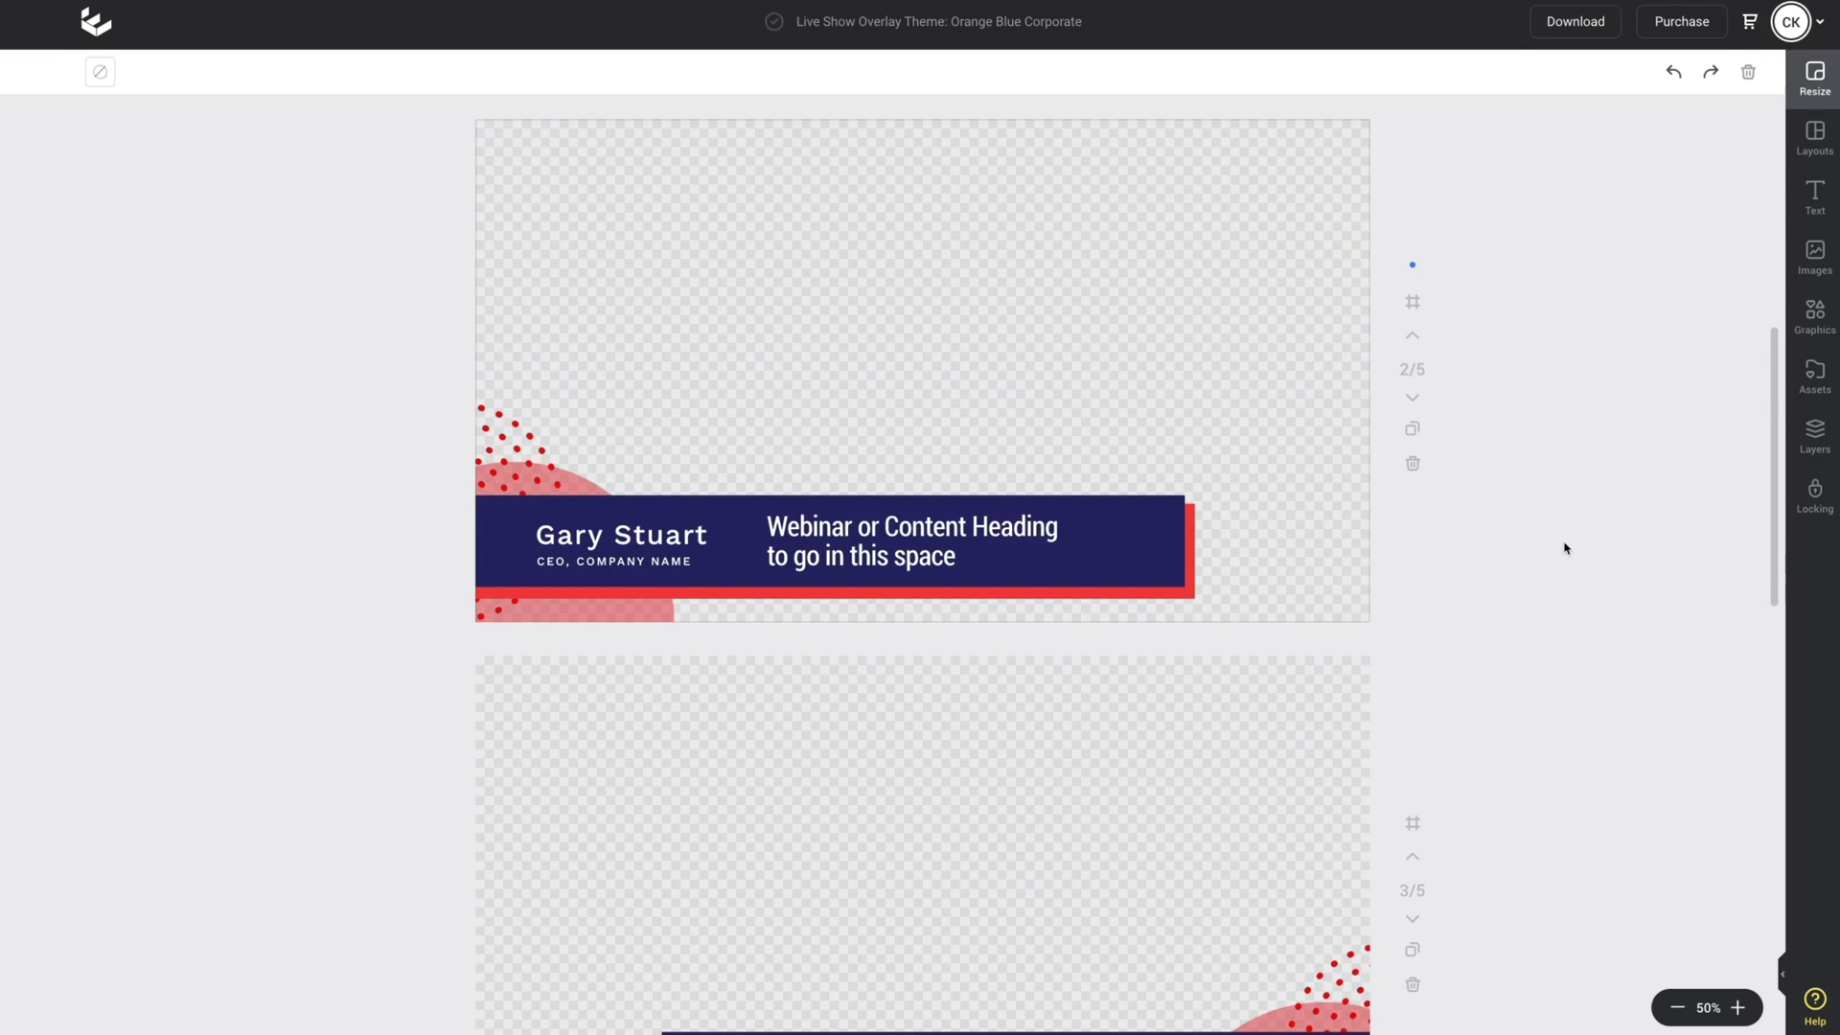
Step: Delete the special guest's transparent lower-third page and the two-frame split-screen page
scroll(1564, 548, down, 4)
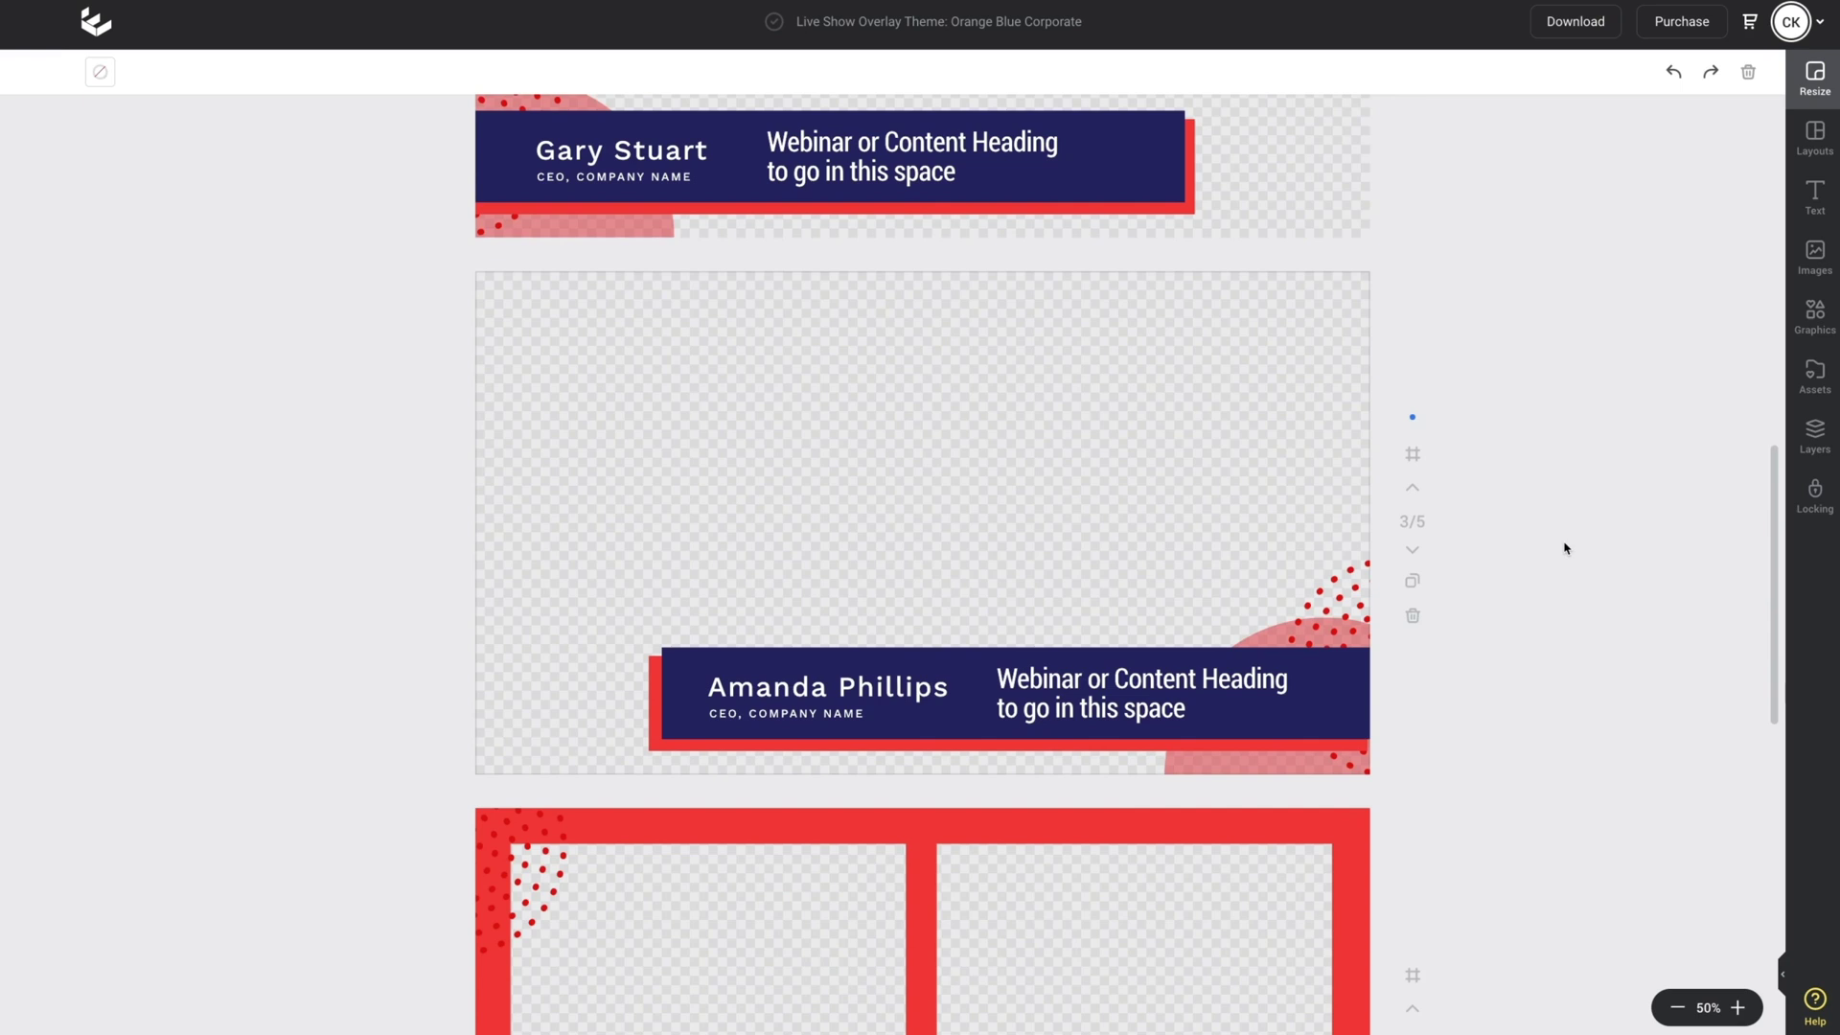
scroll(1565, 548, down, 1)
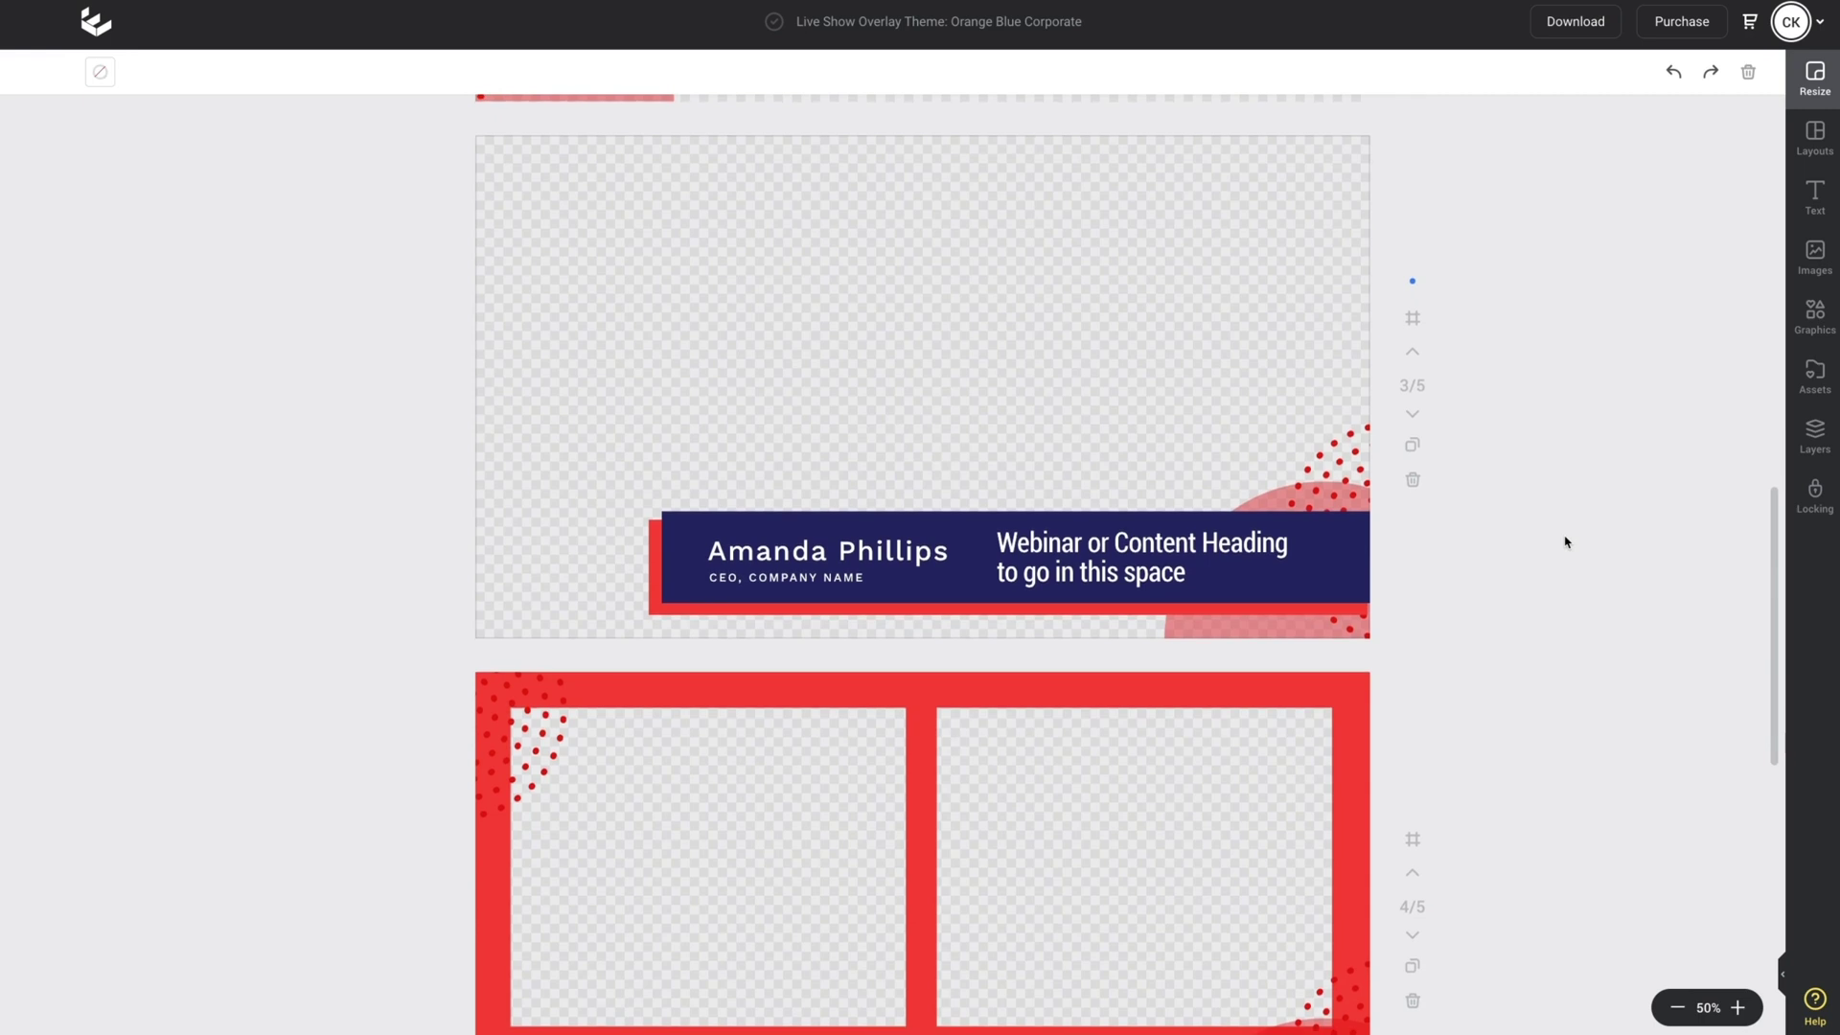
scroll(1565, 543, down, 1)
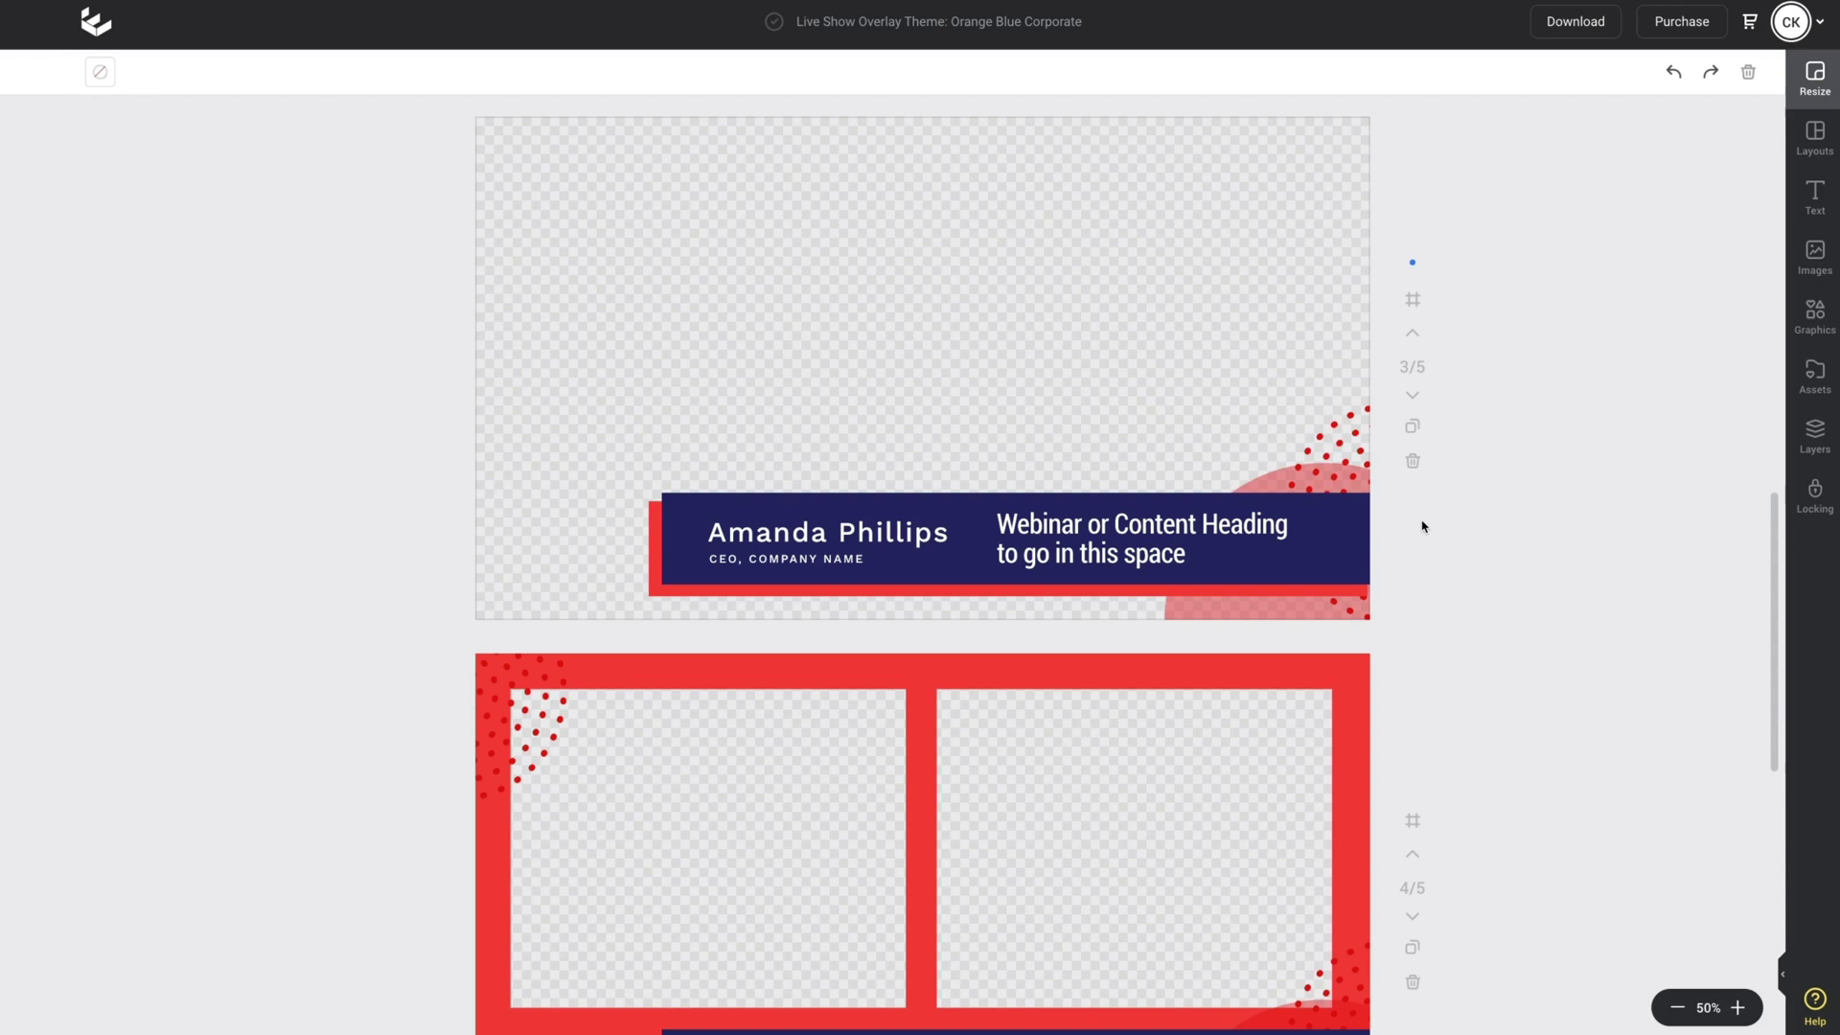
click(1413, 463)
scroll(1493, 592, down, 5)
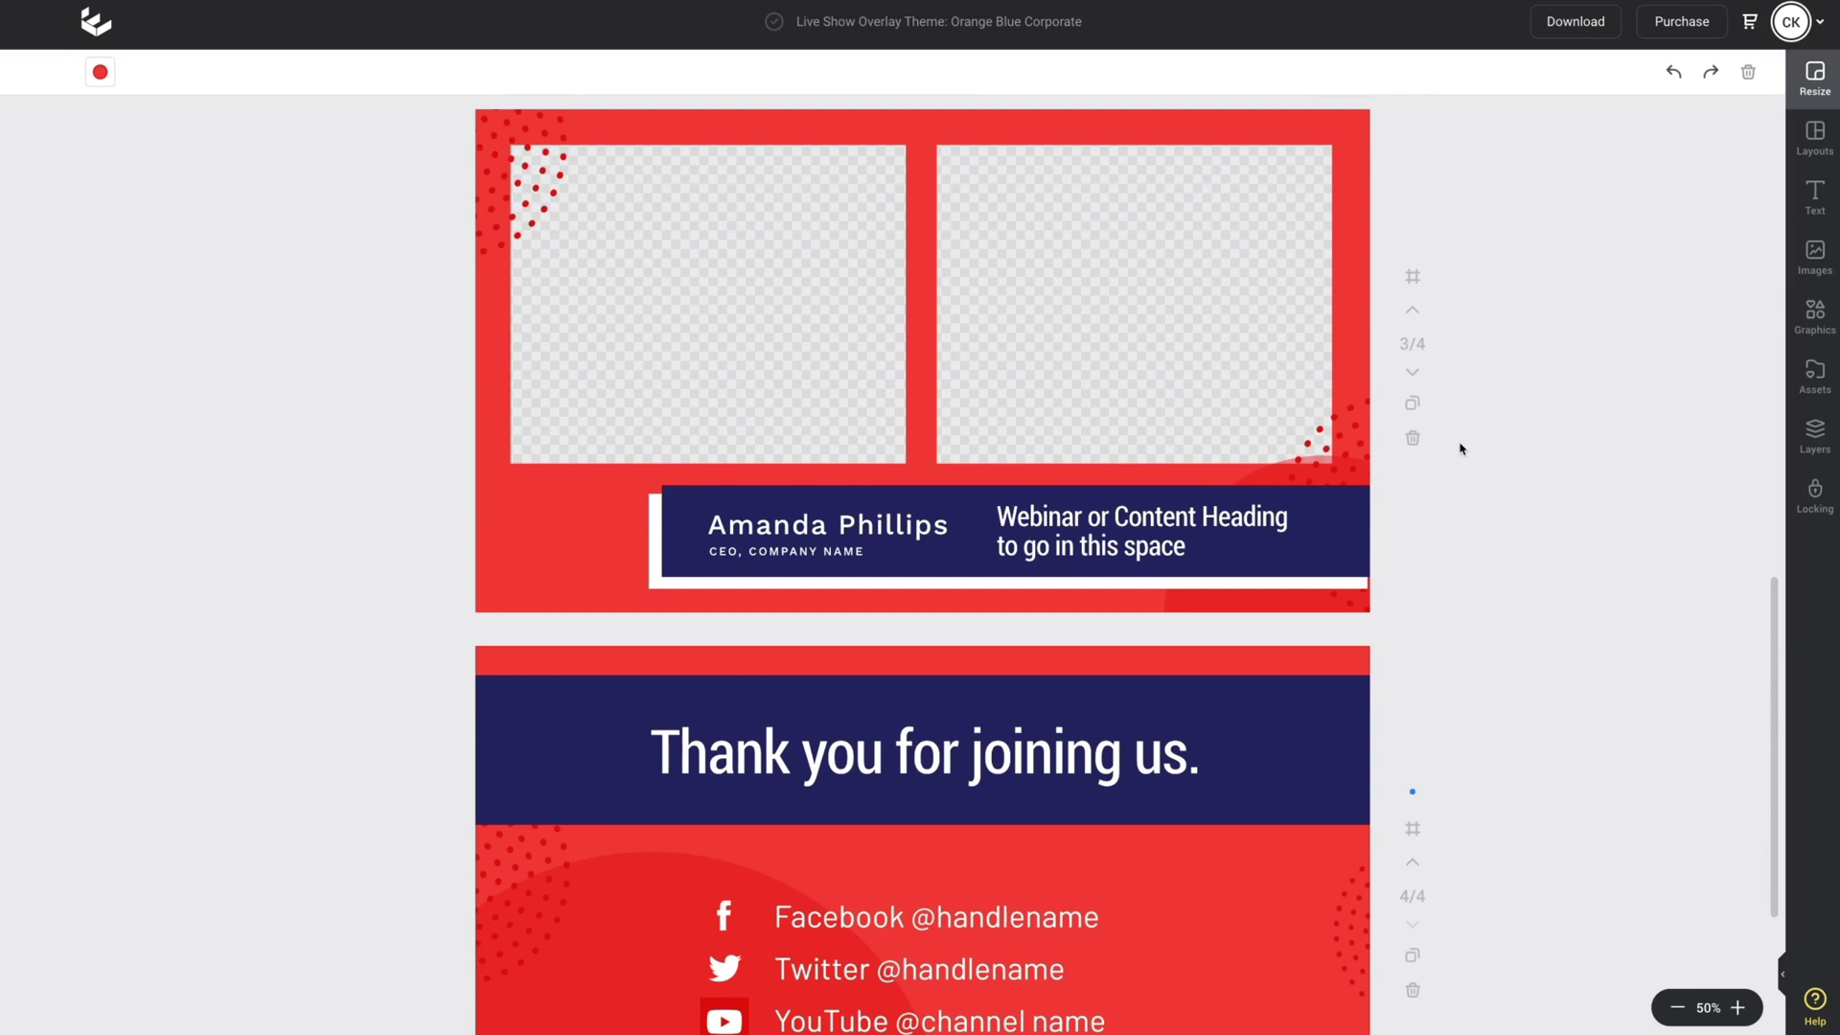
click(1413, 439)
scroll(1420, 451, down, 3)
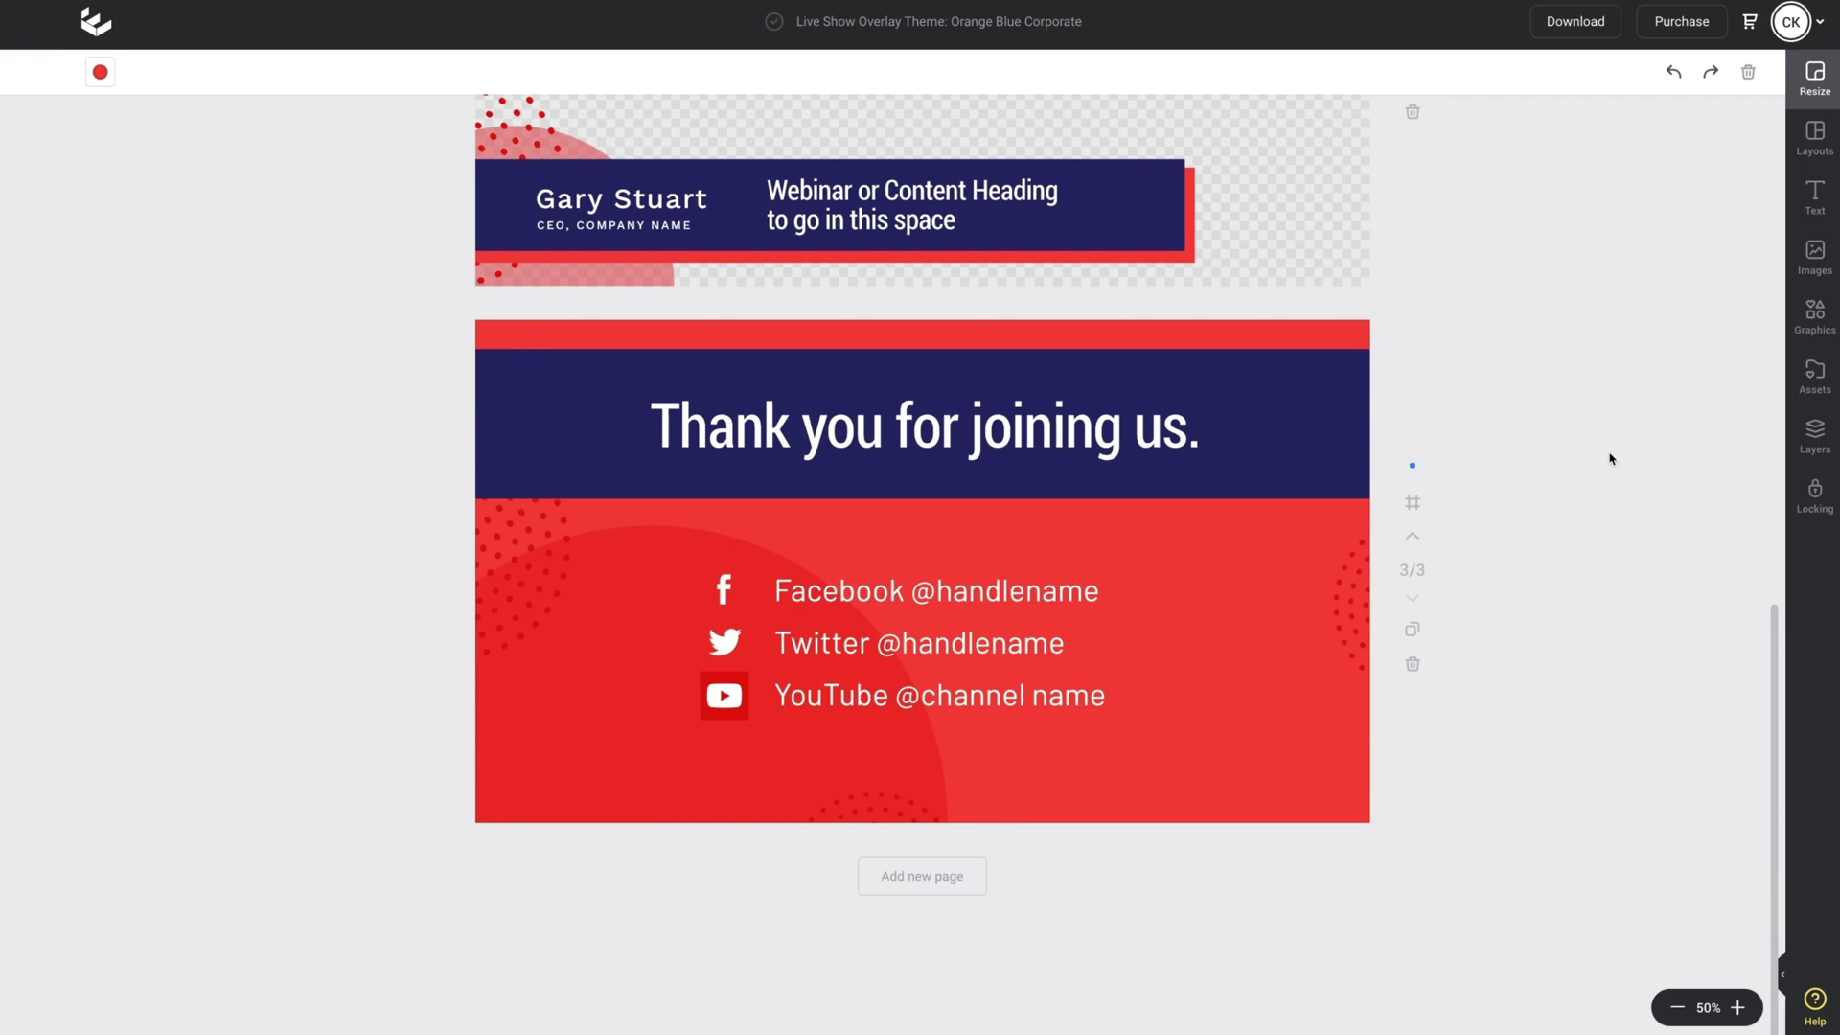
Step: Replace the first page's heading with "How to / Save Time / In the Kitchen" on three lines
scroll(1610, 459, up, 5)
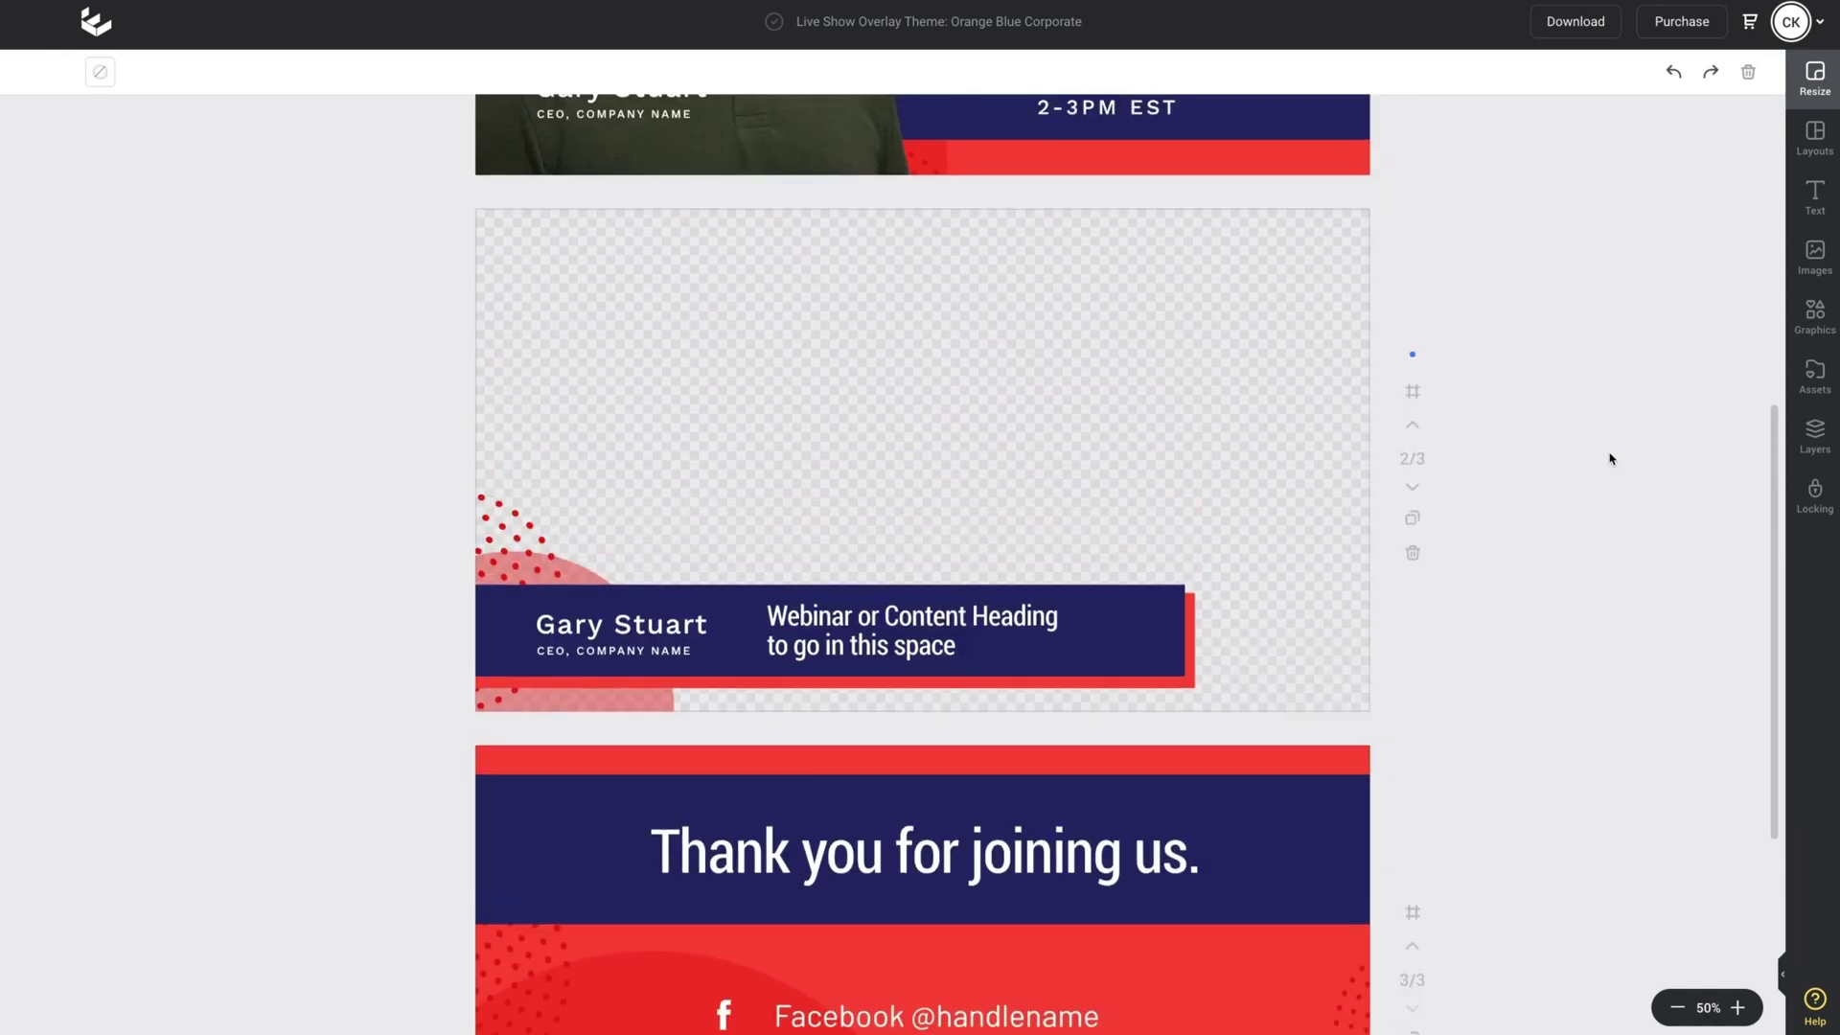
scroll(1610, 459, down, 2)
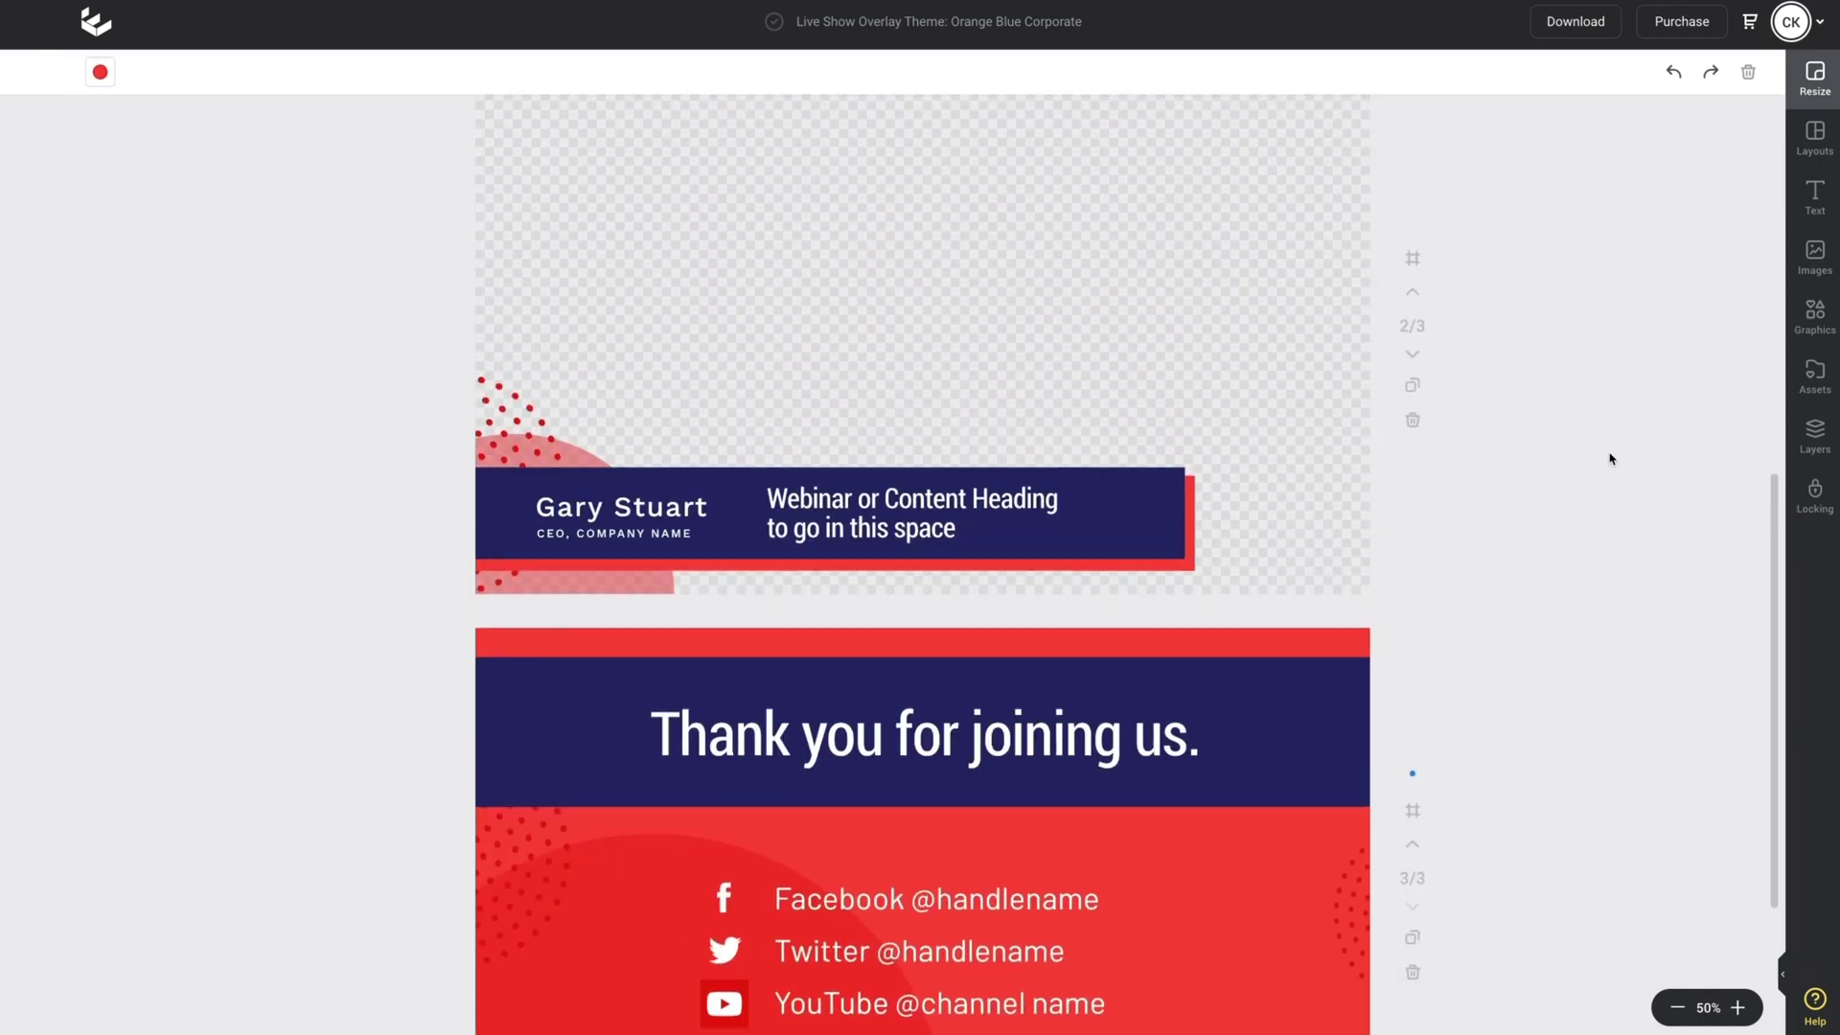
scroll(1610, 459, up, 7)
scroll(1609, 459, up, 1)
scroll(1610, 459, down, 2)
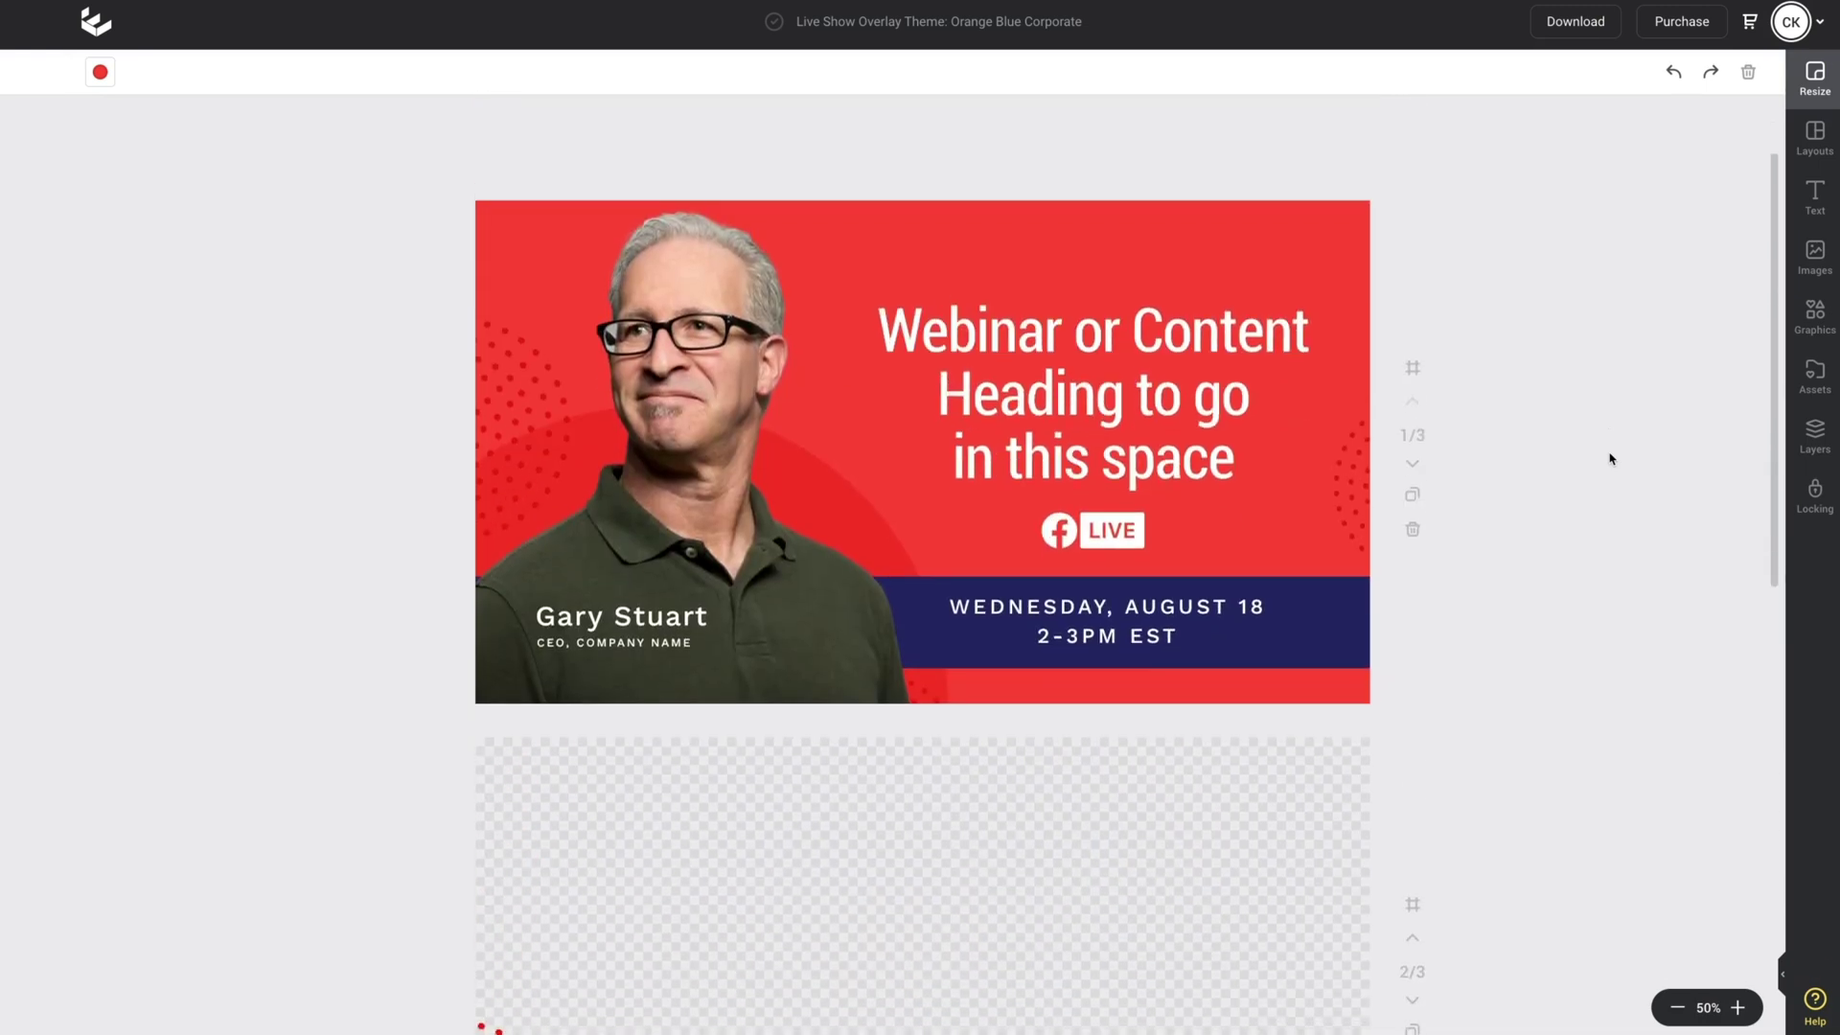
triple_click(1176, 292)
key(ctrl+a)
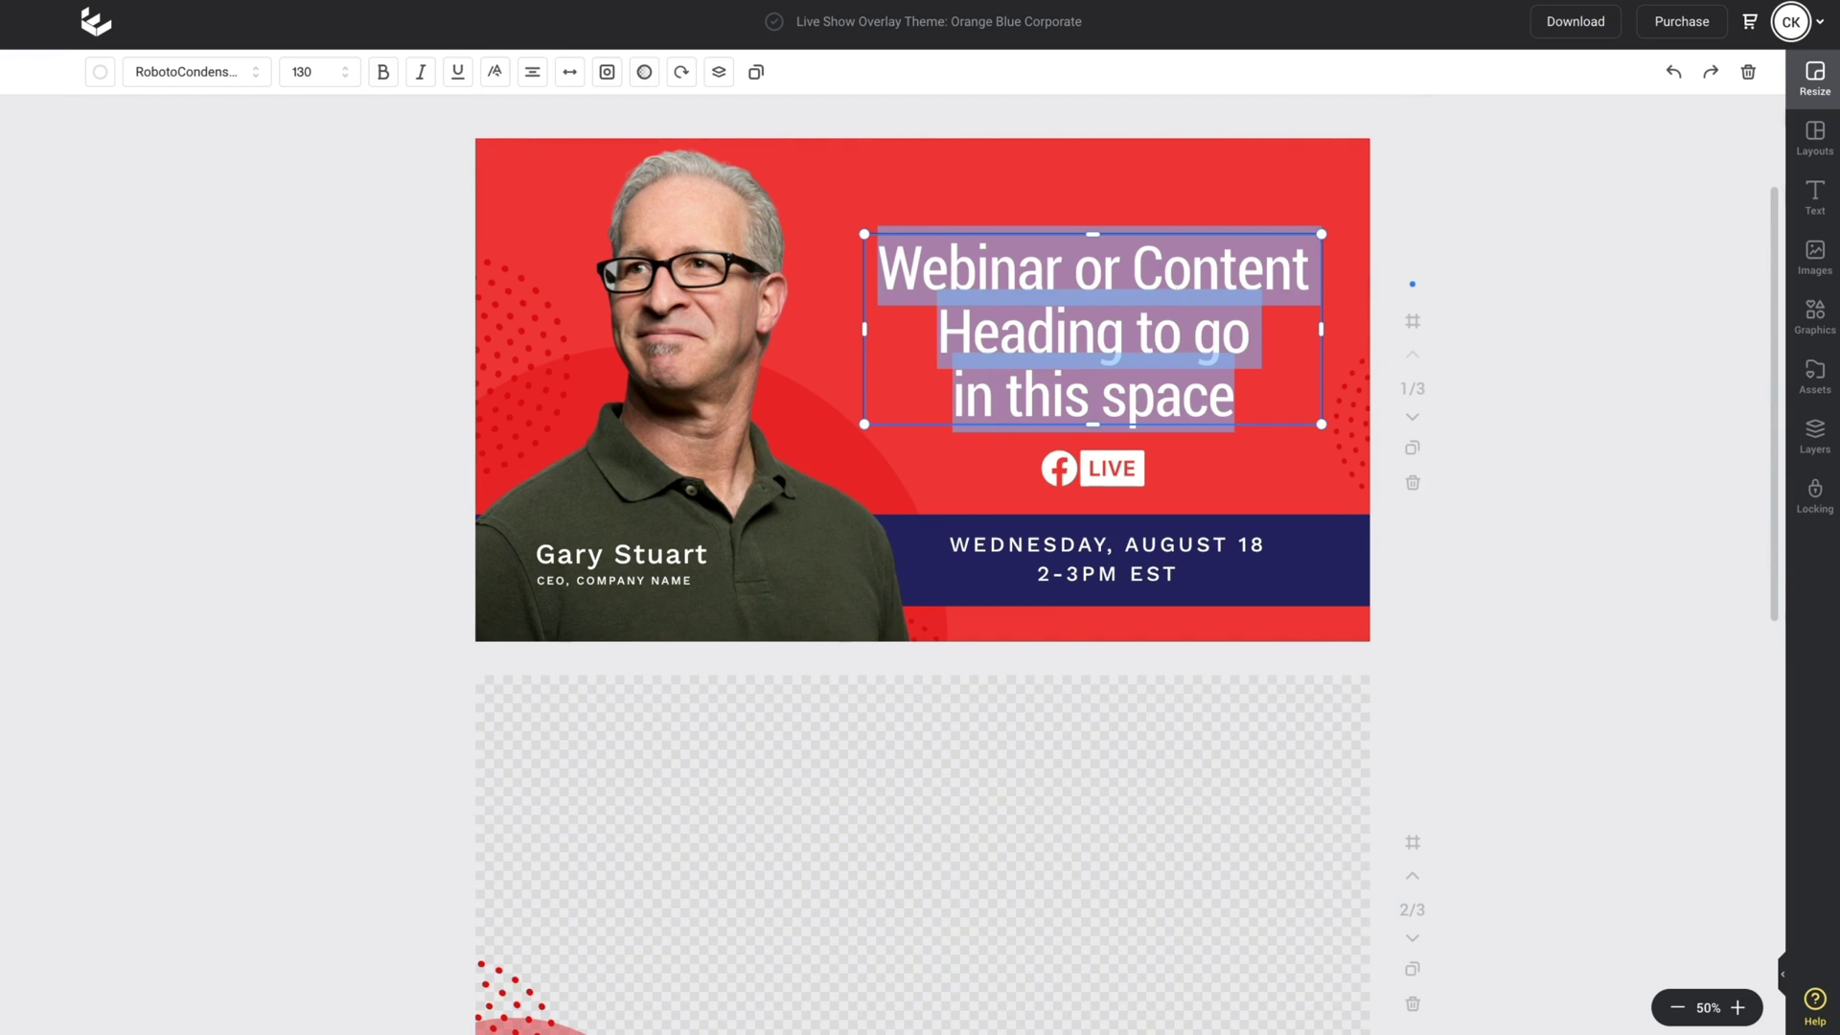
text(How to)
key(Return)
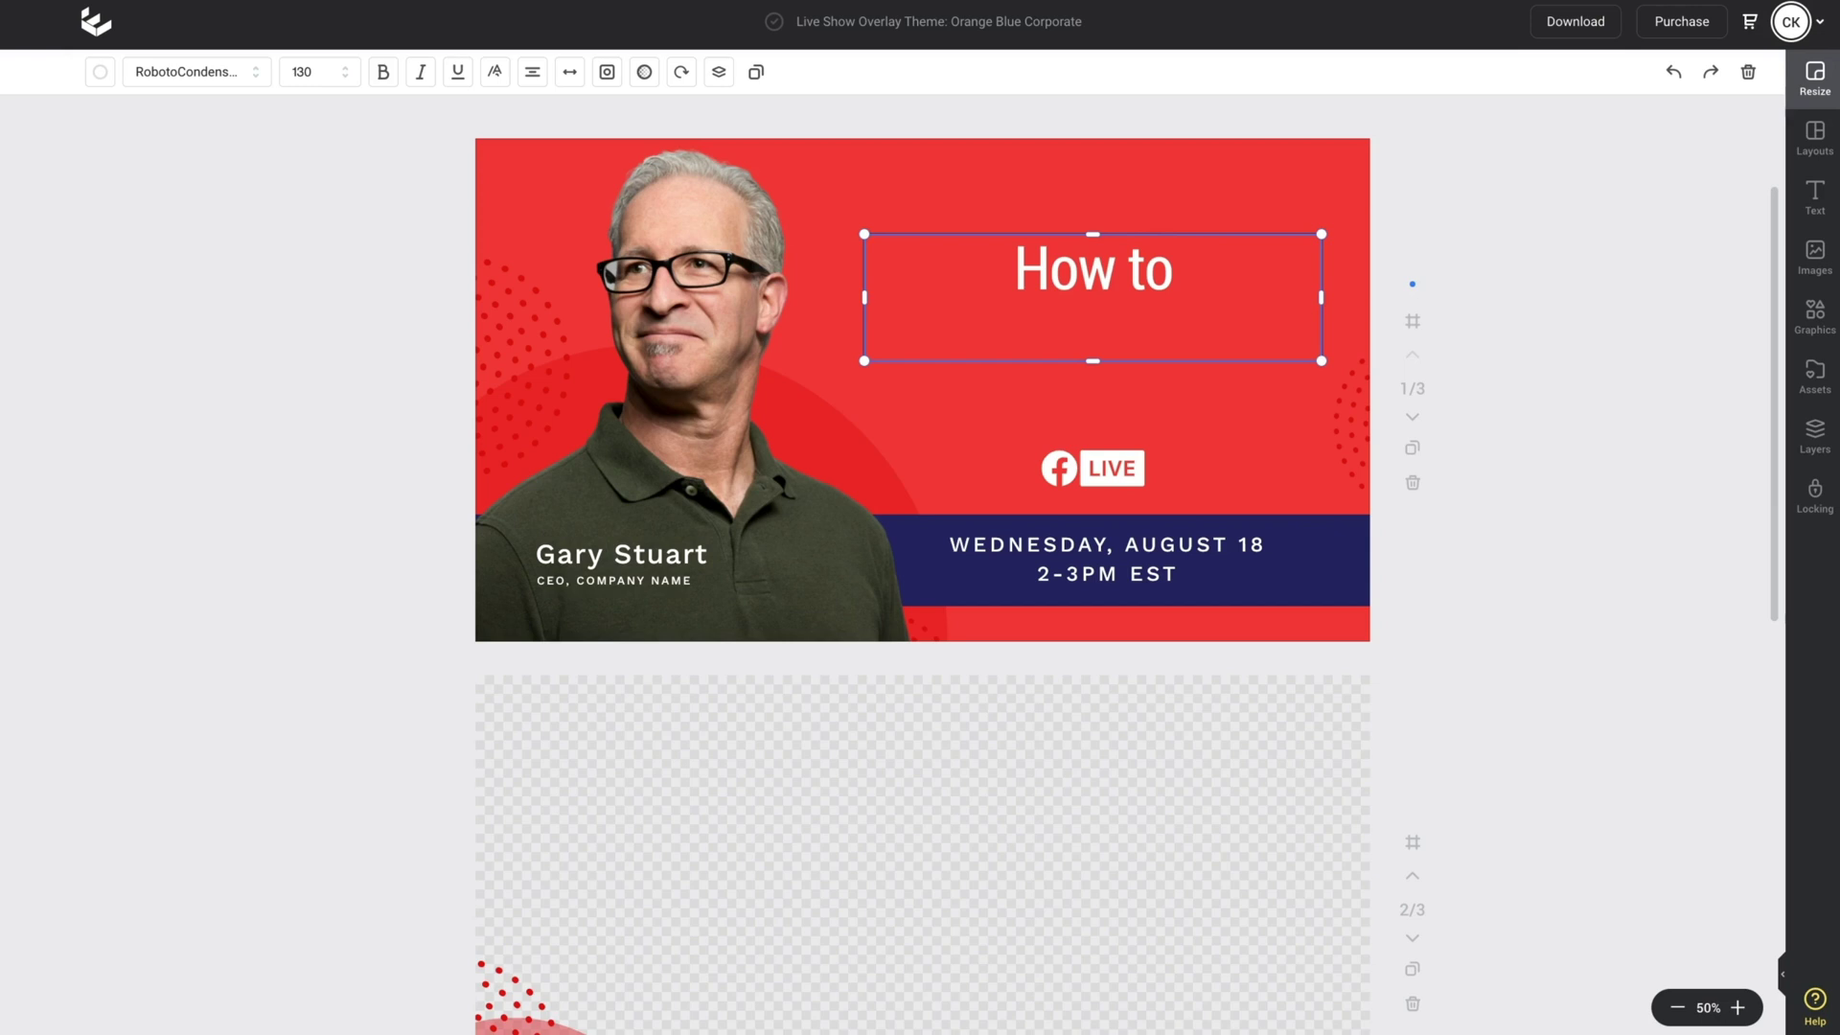
text(Save Time)
key(Return)
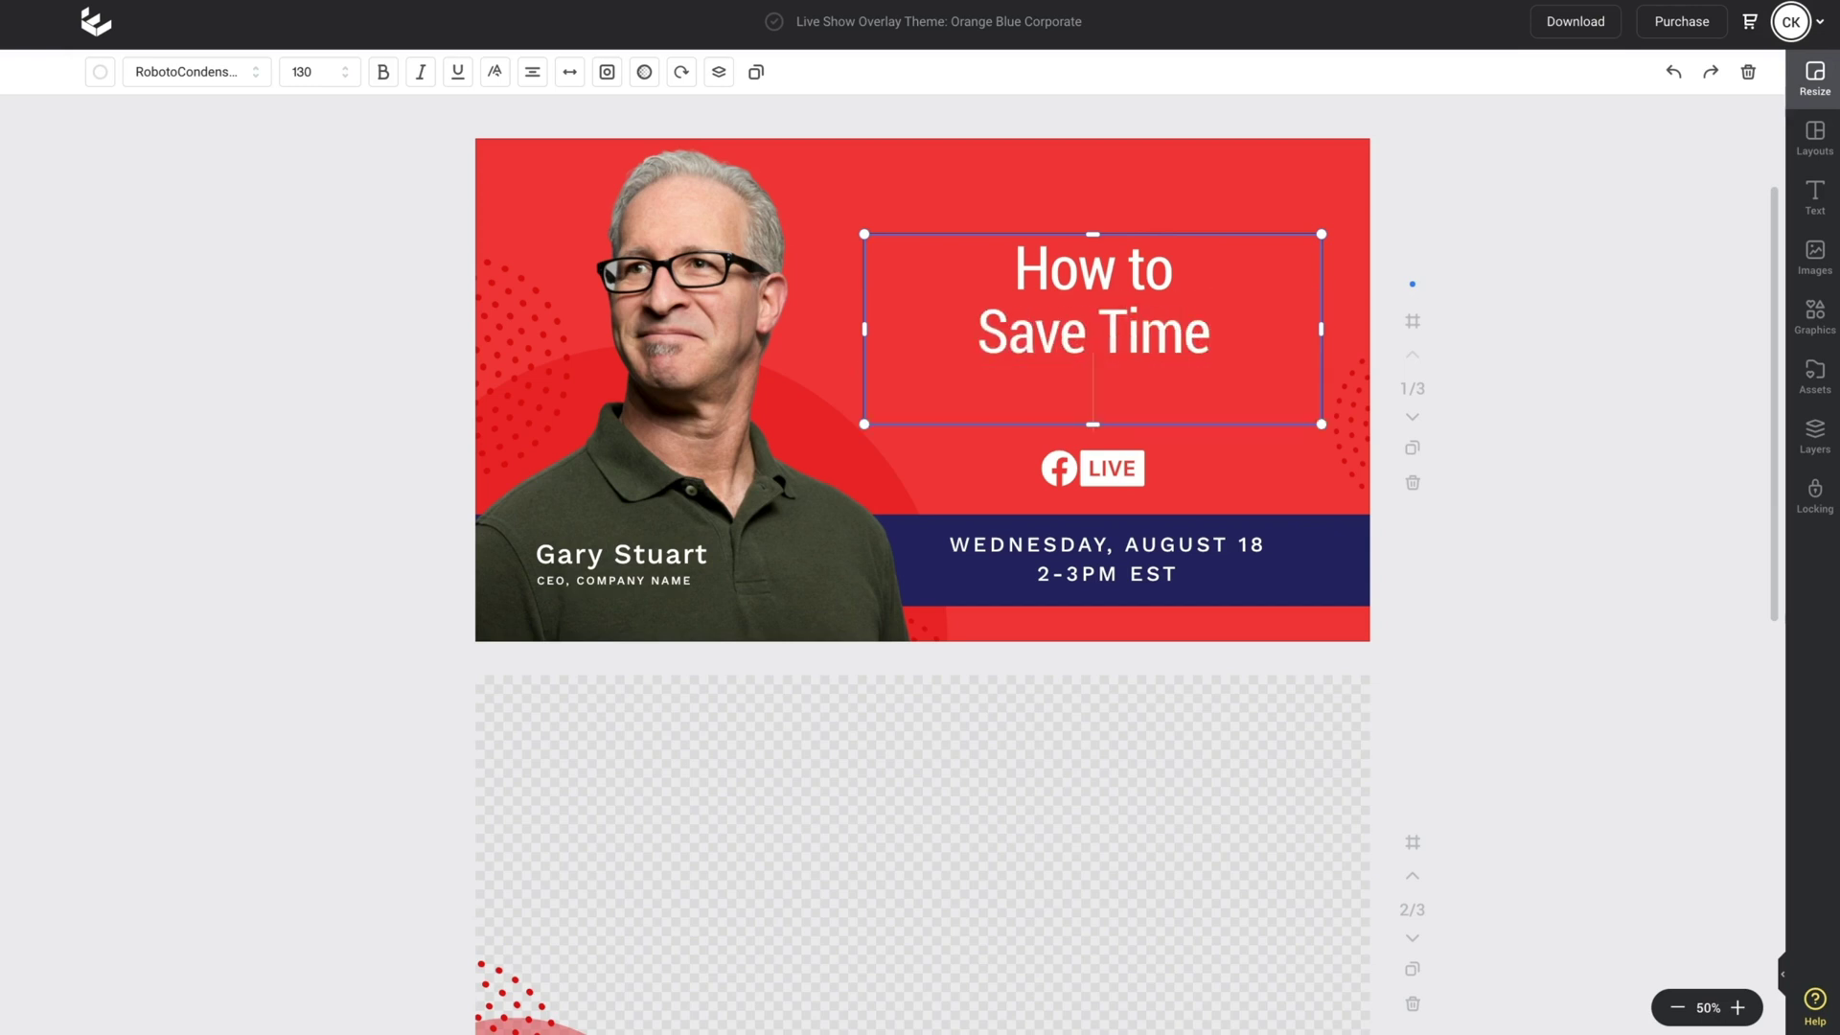
text(In the Kitchen)
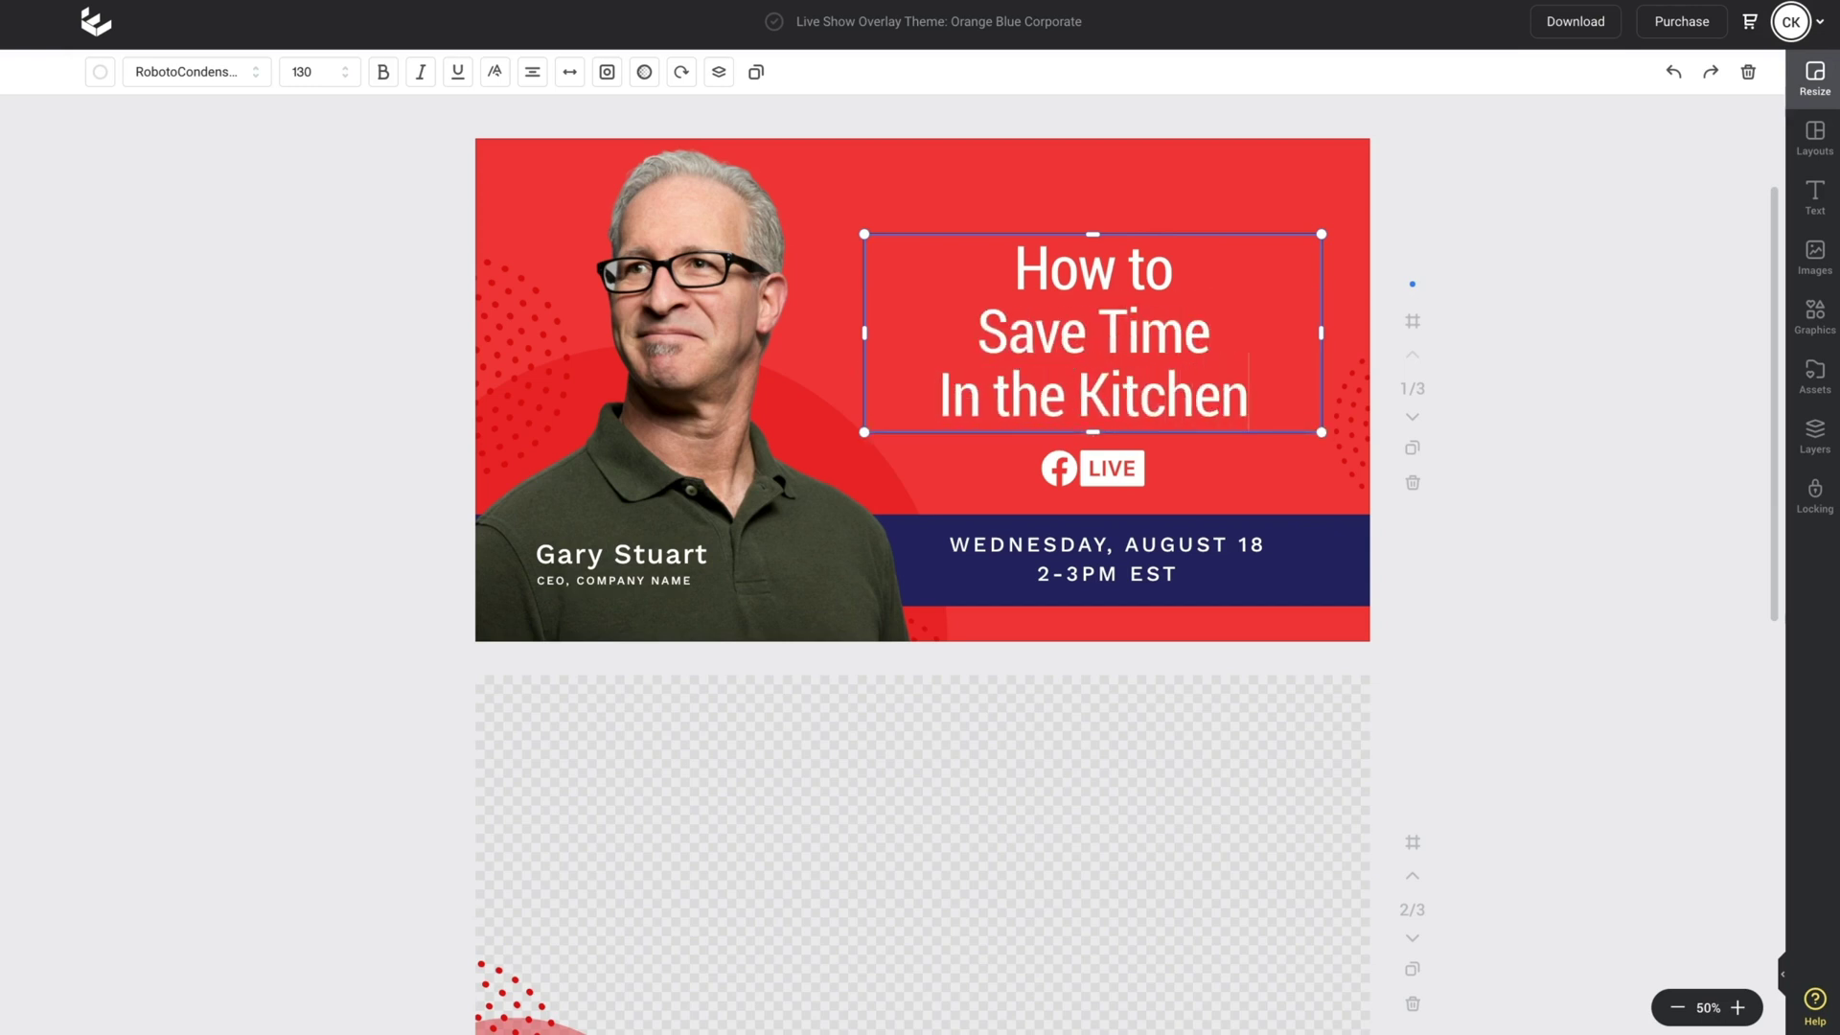
click(1639, 389)
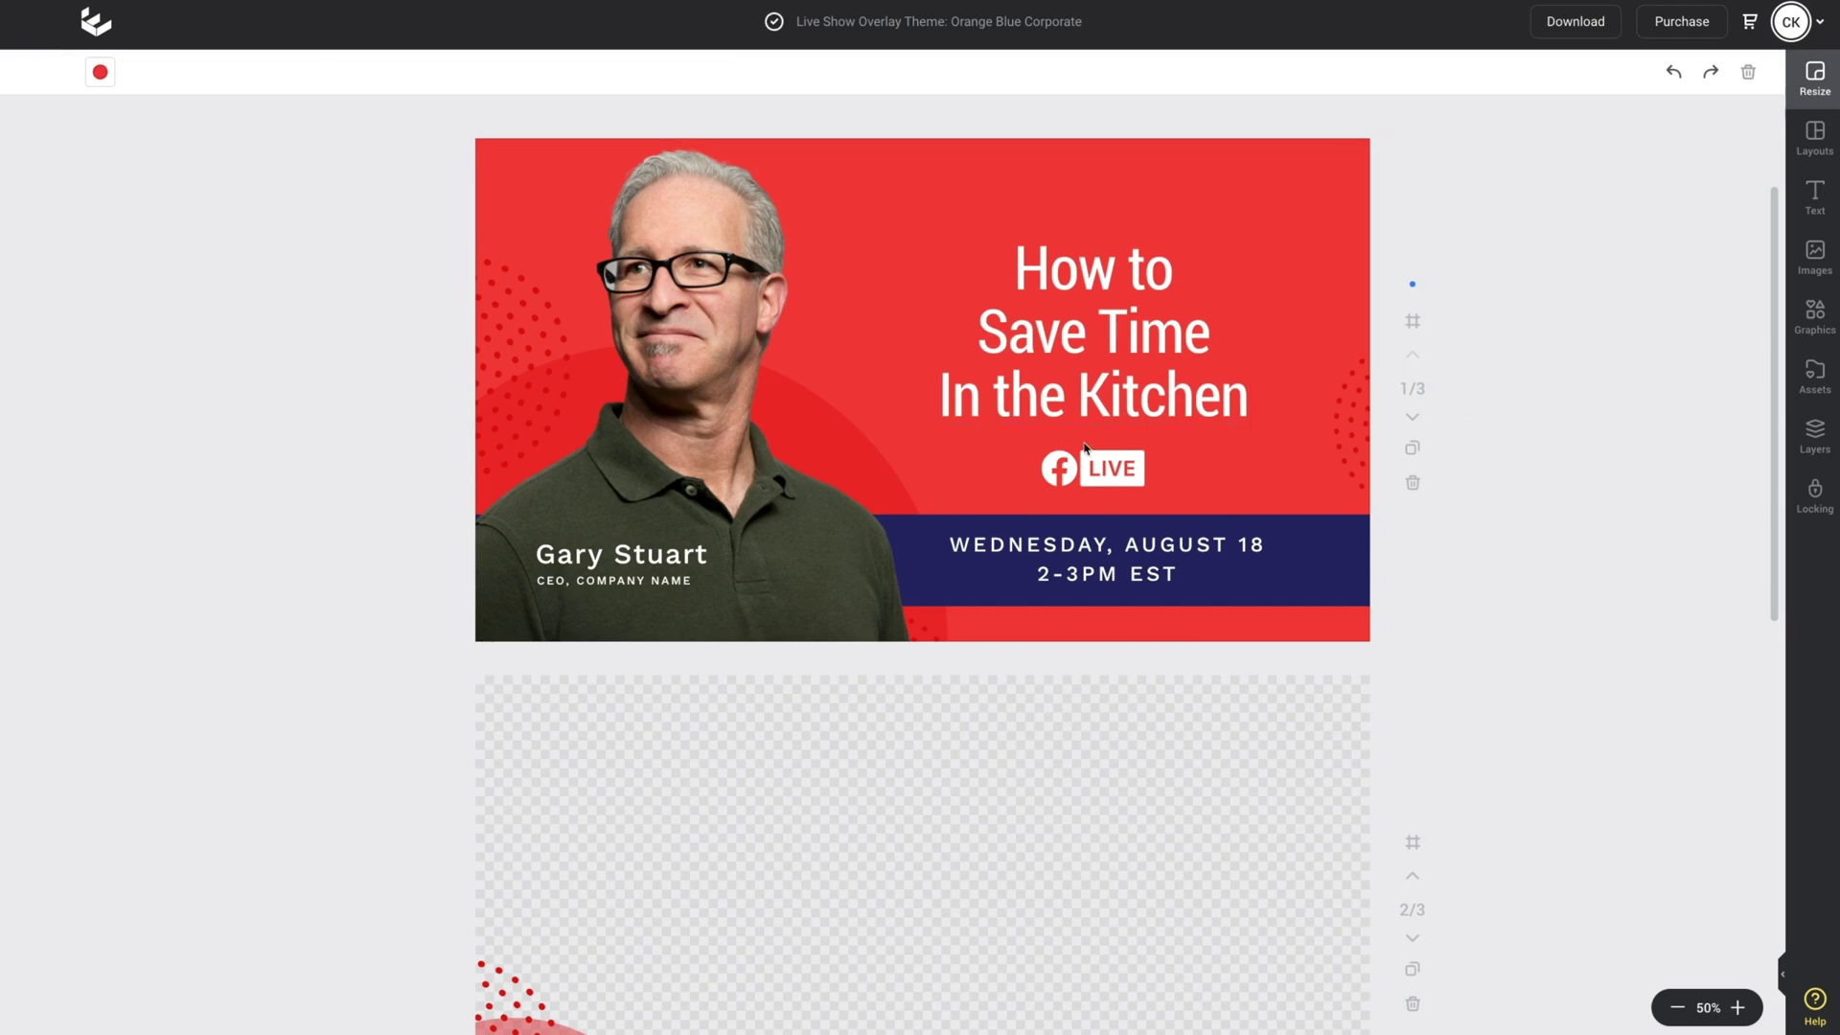
click(1103, 465)
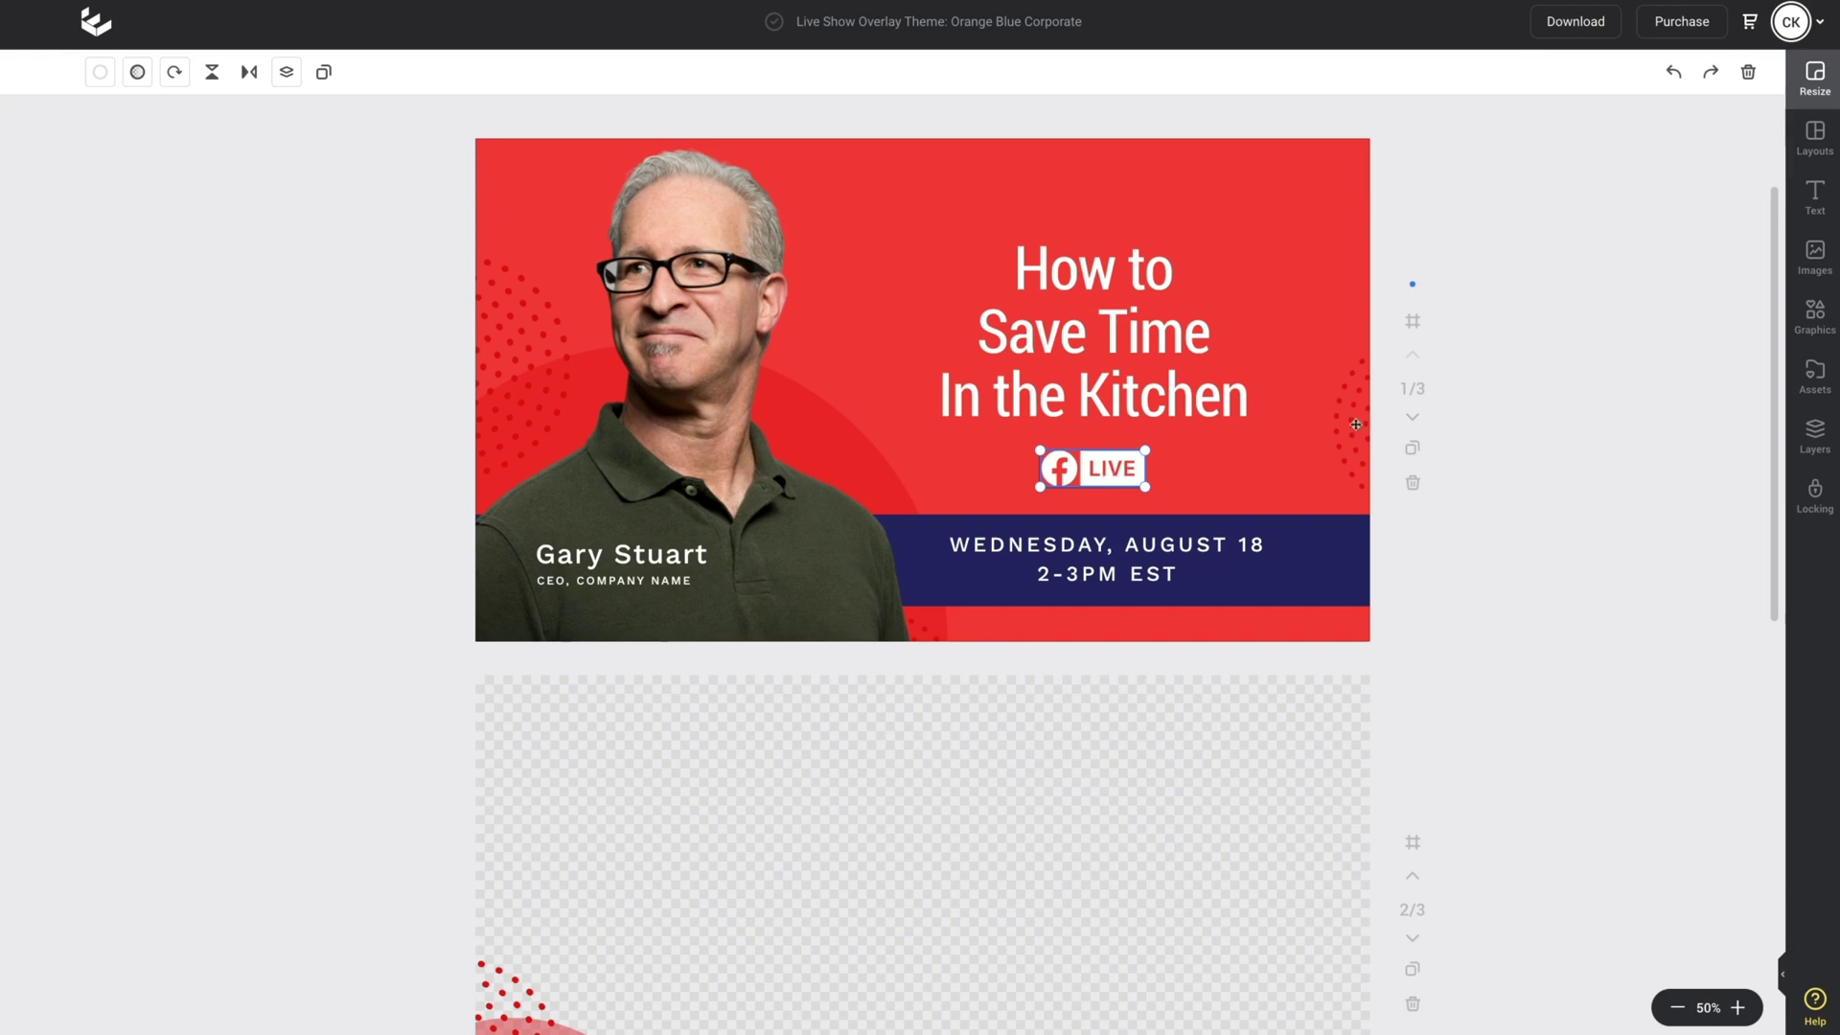
click(1557, 421)
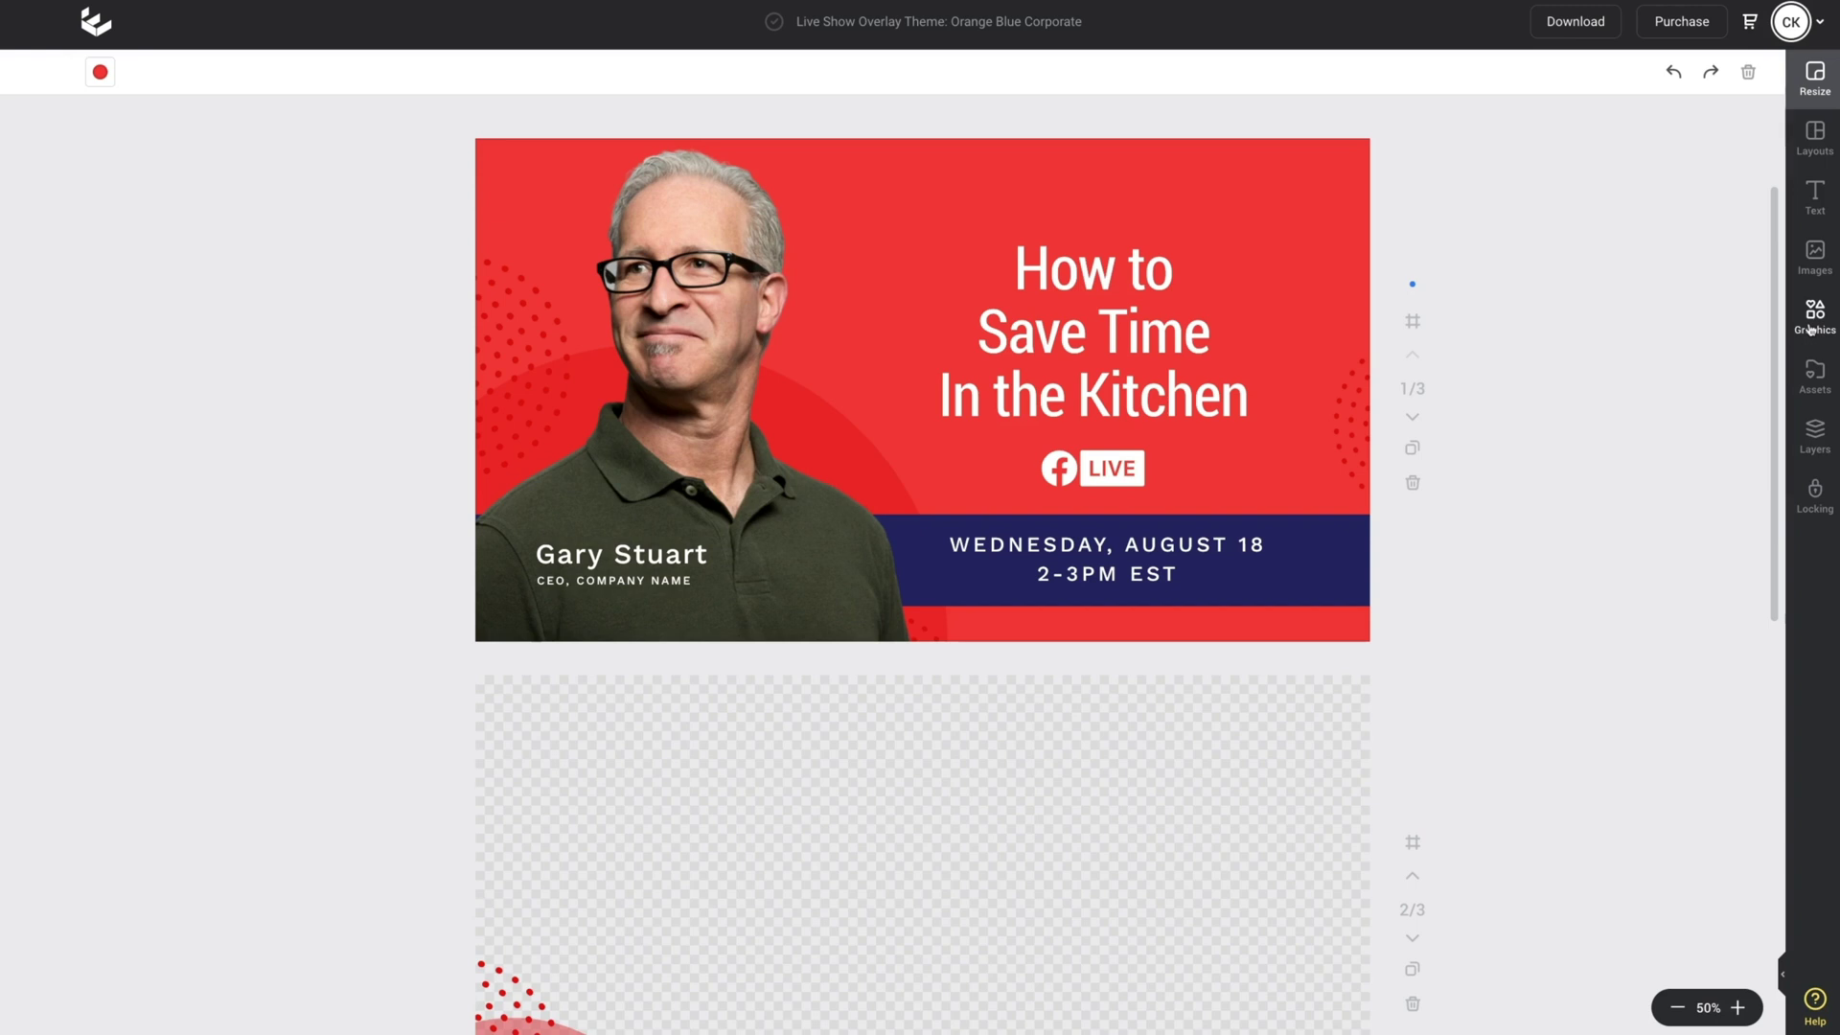
Step: Change the event date on the first page's blue banner to "SEPTEMBER 9", keeping the weekday
click(1184, 544)
double_click(1185, 544)
double_click(1197, 545)
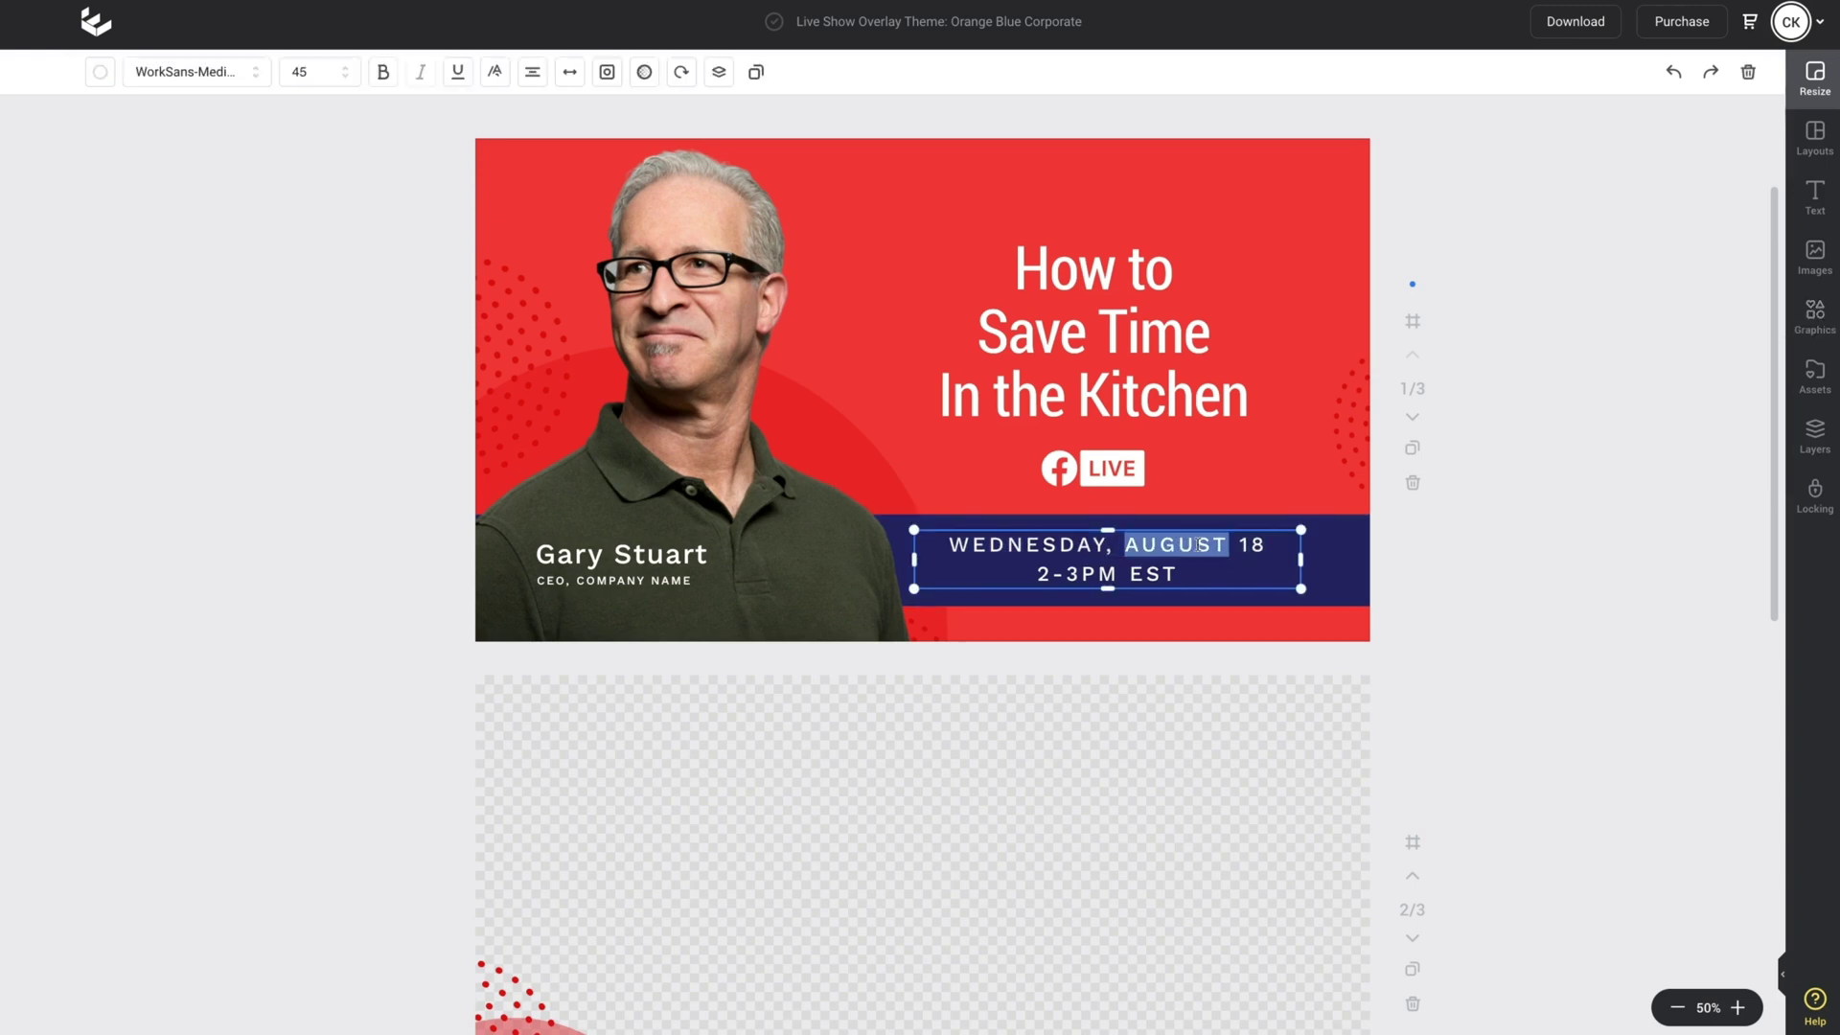
text(SEPTEMBER)
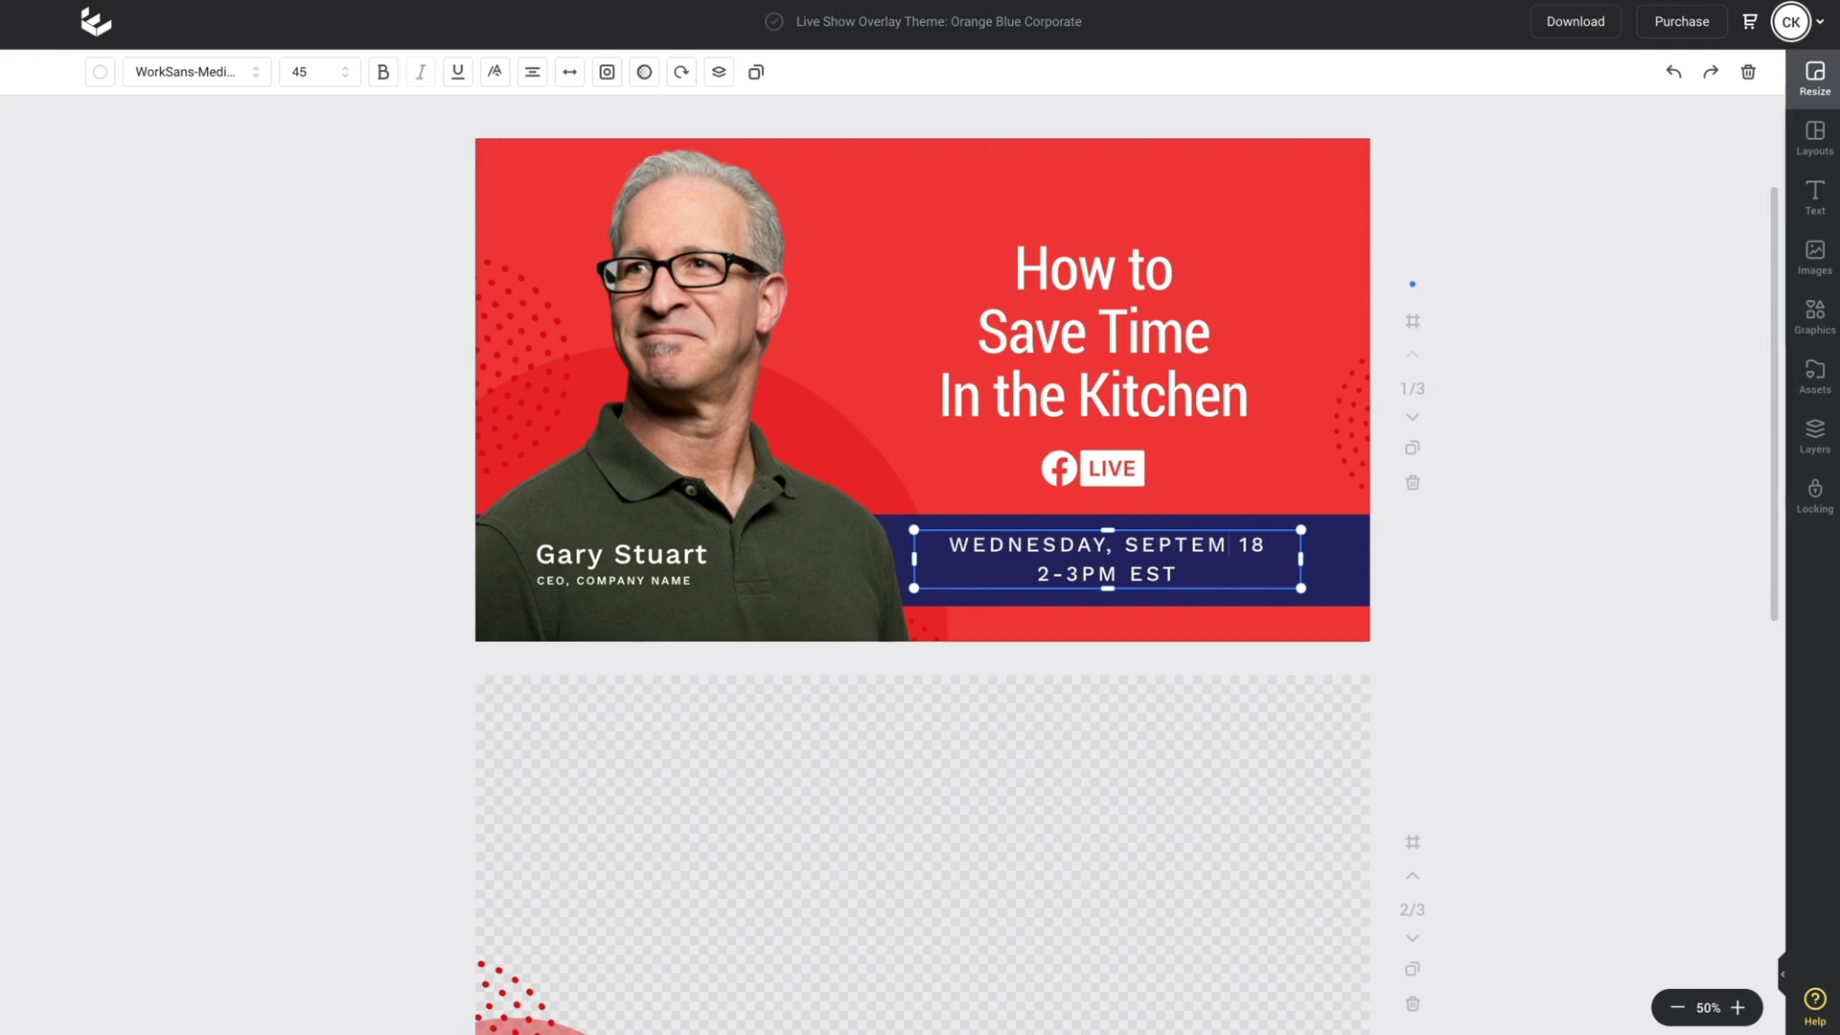
key(Delete)
key(Delete)
key(Delete)
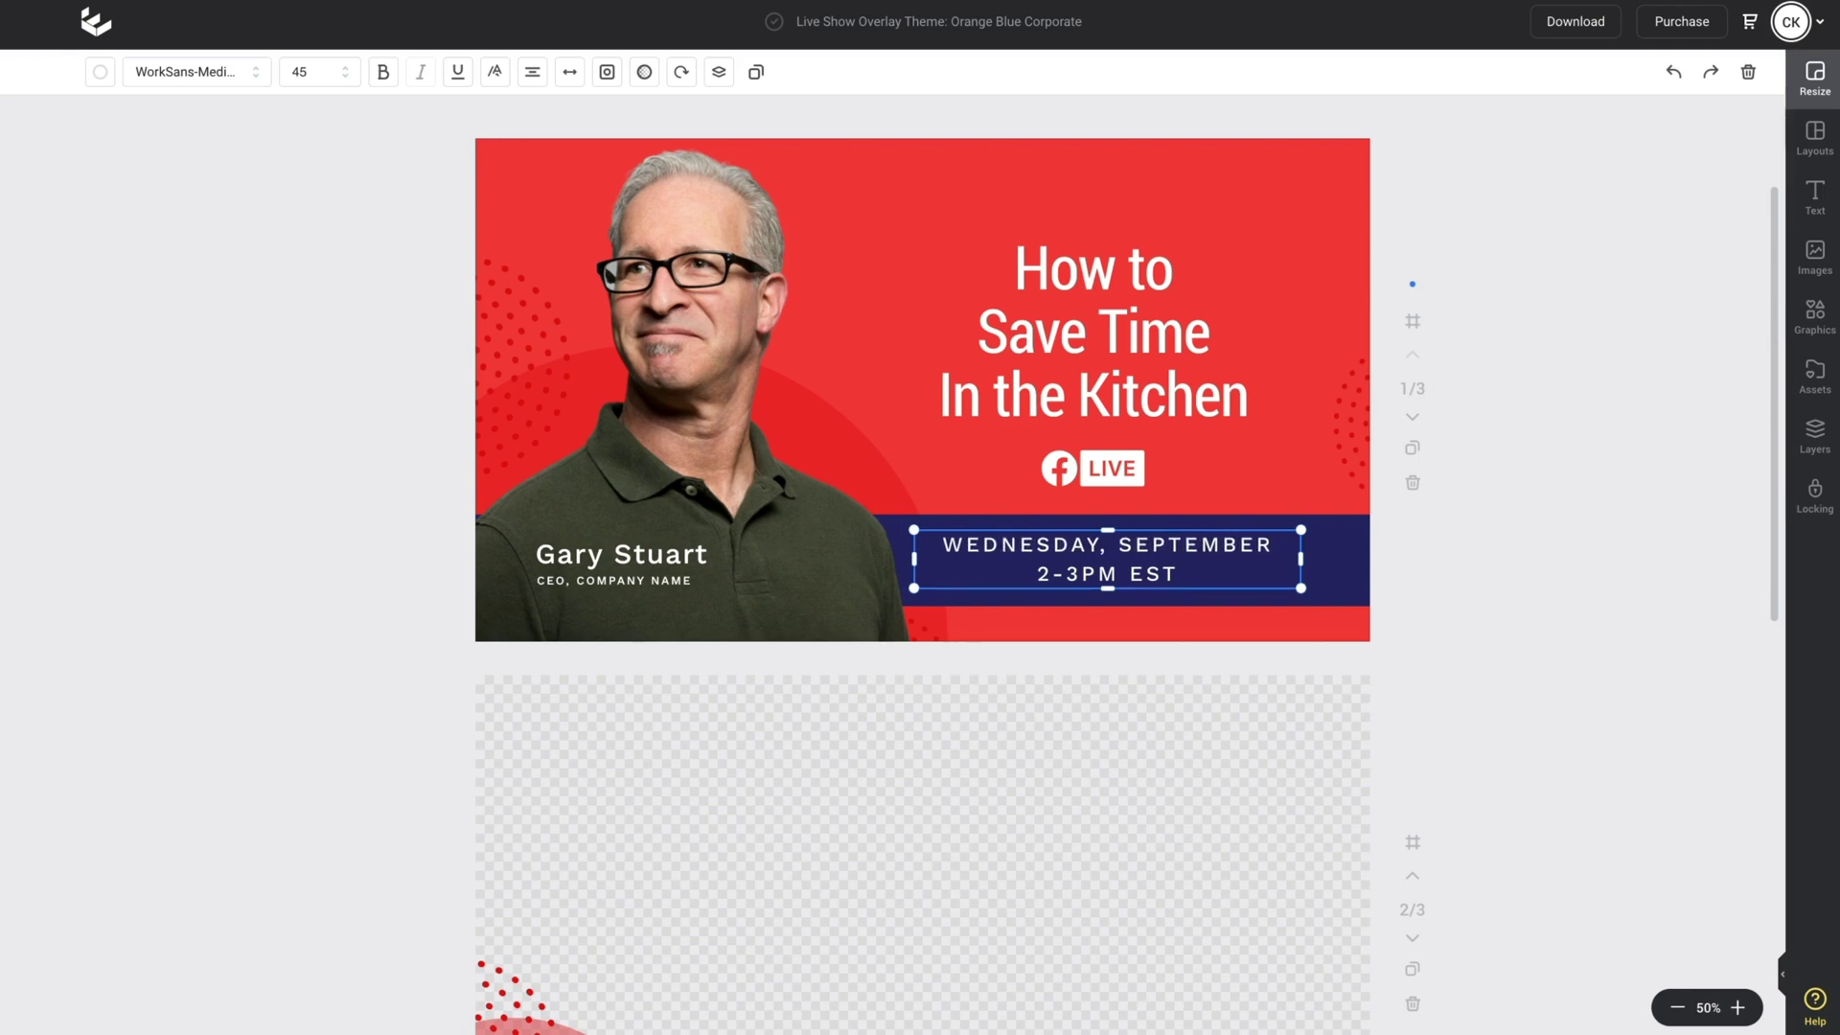
text(9)
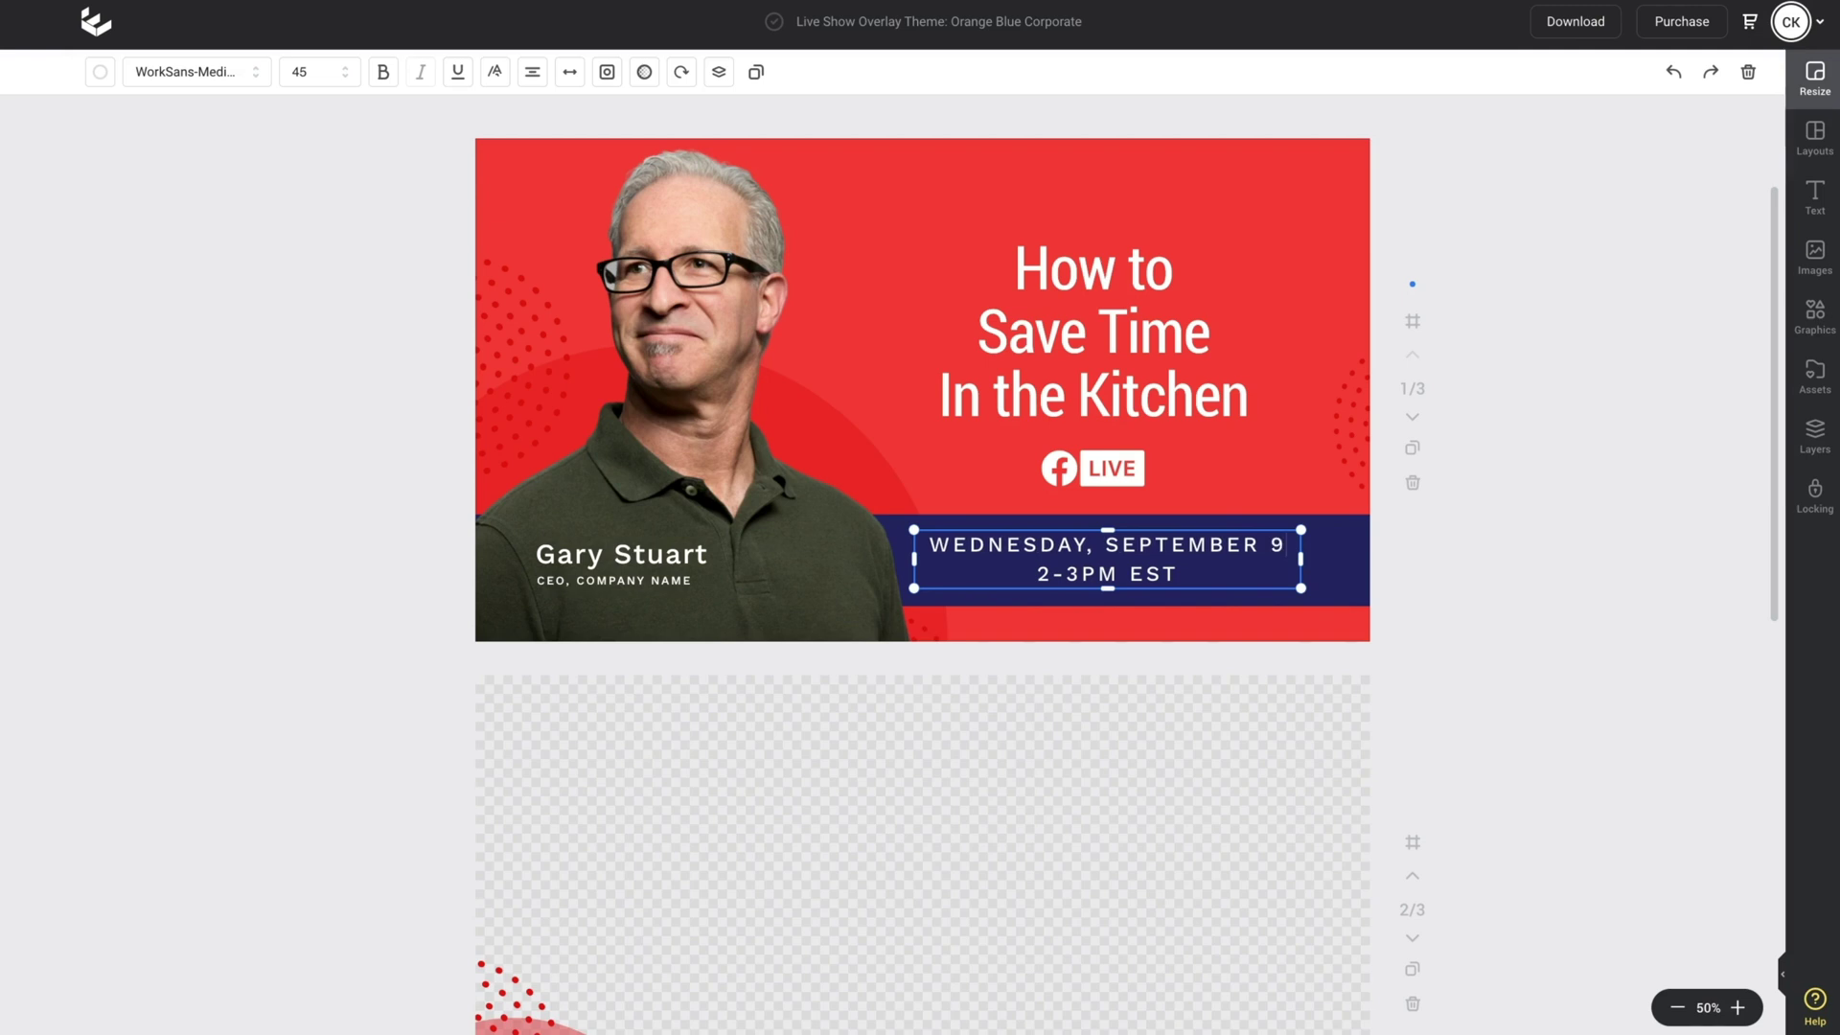
Step: Change the event time below the date to "3-4PM EST"
key(shift+Right)
text(3)
key(Right)
key(shift+Right)
text(4)
click(1590, 661)
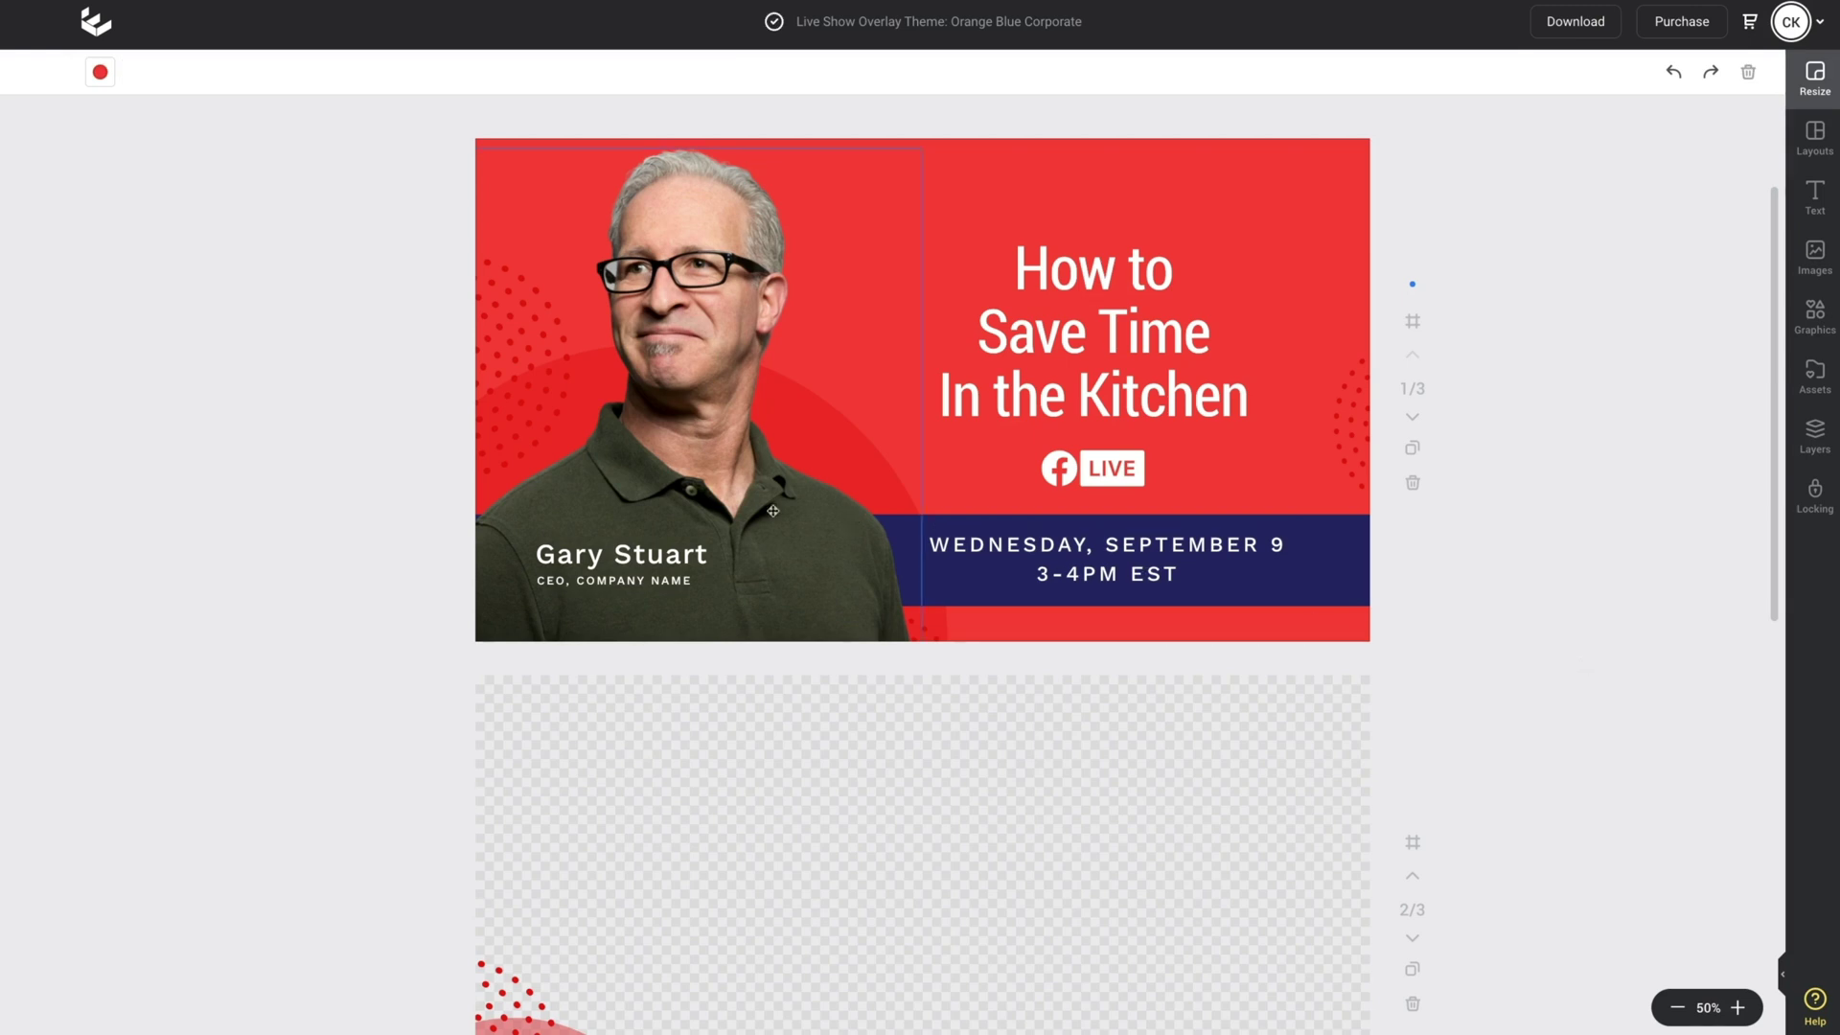
Step: Replace the guest name on the first page with the host's full name and the job title below it with "Host"
double_click(659, 553)
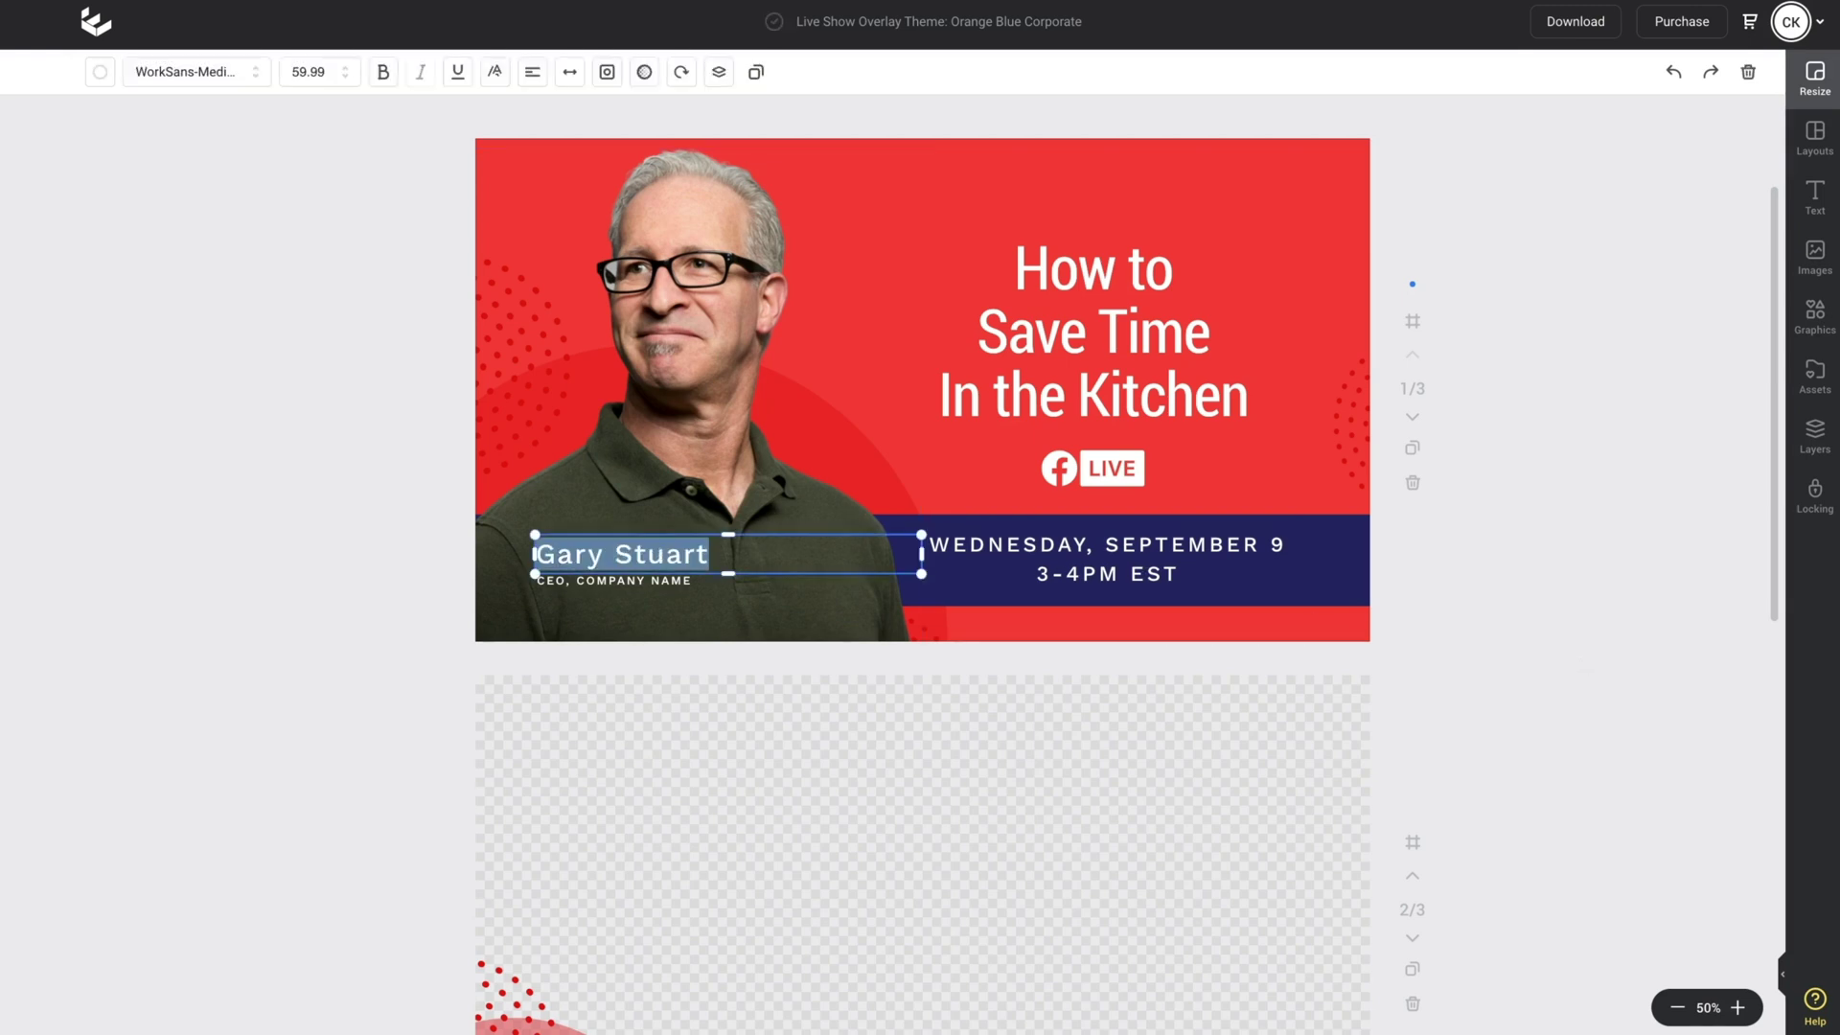
text(Christian Karasiewicz)
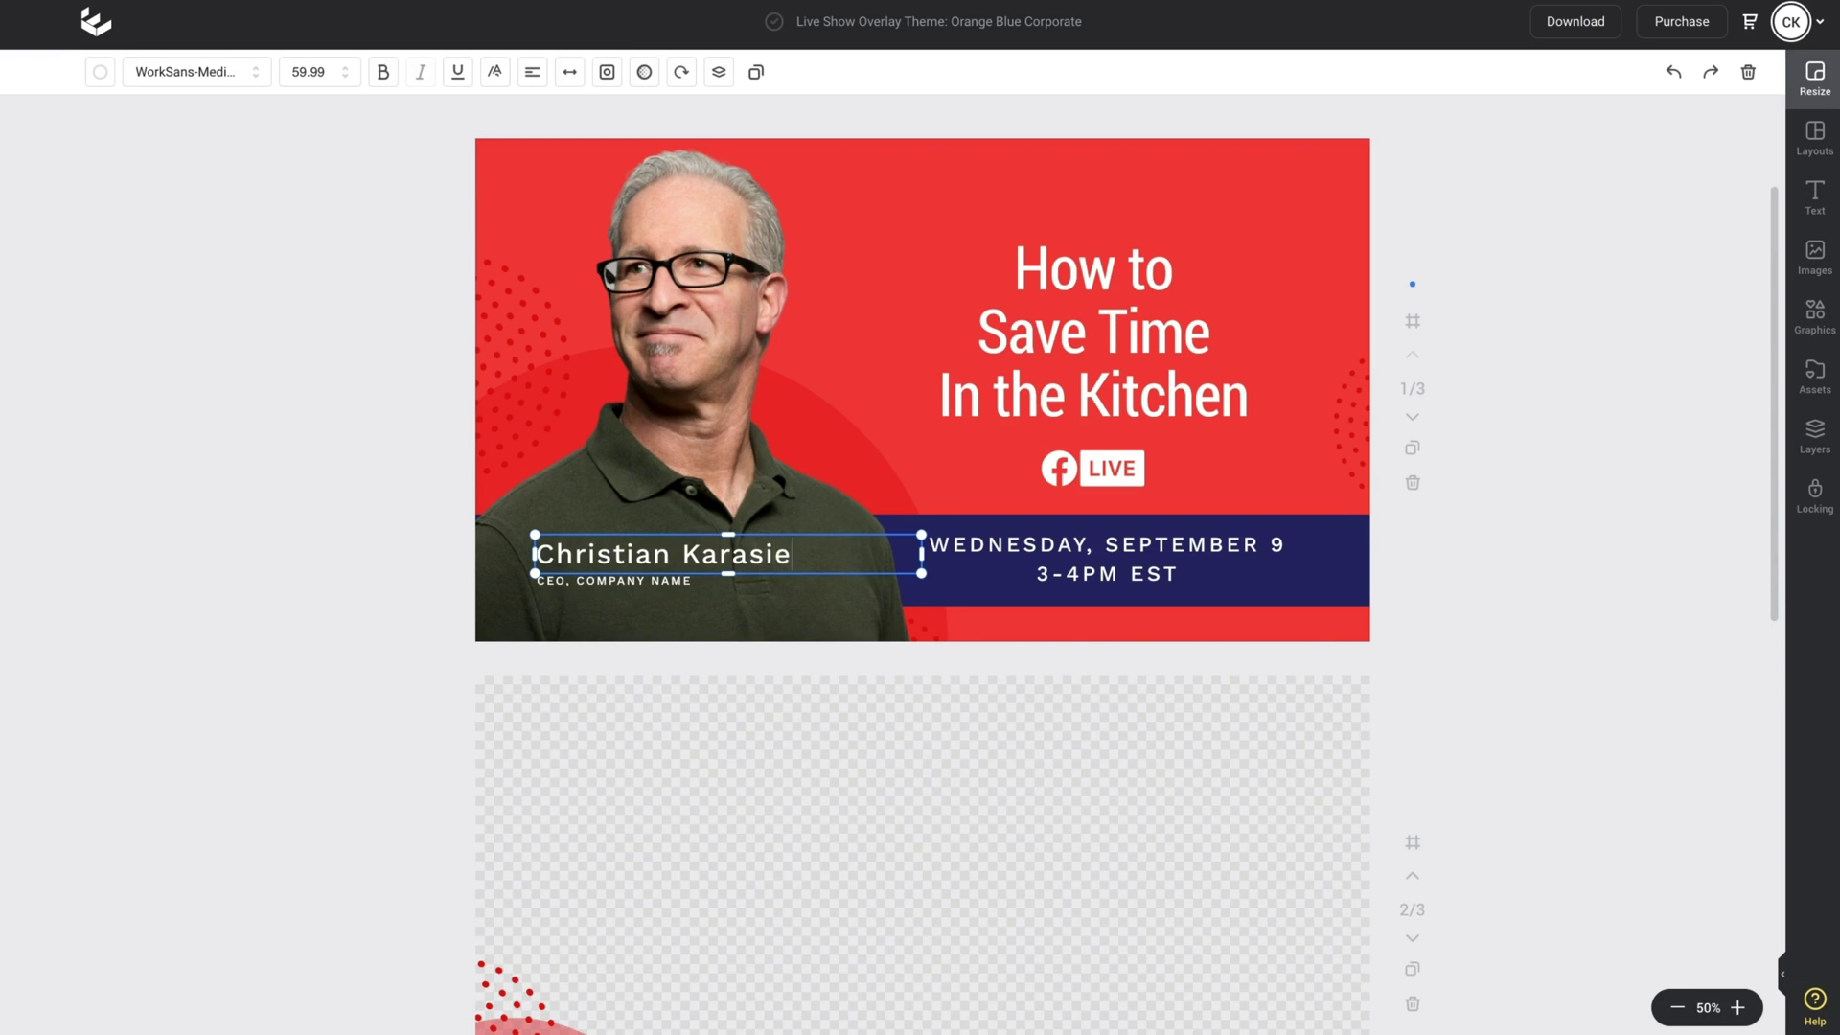
double_click(596, 584)
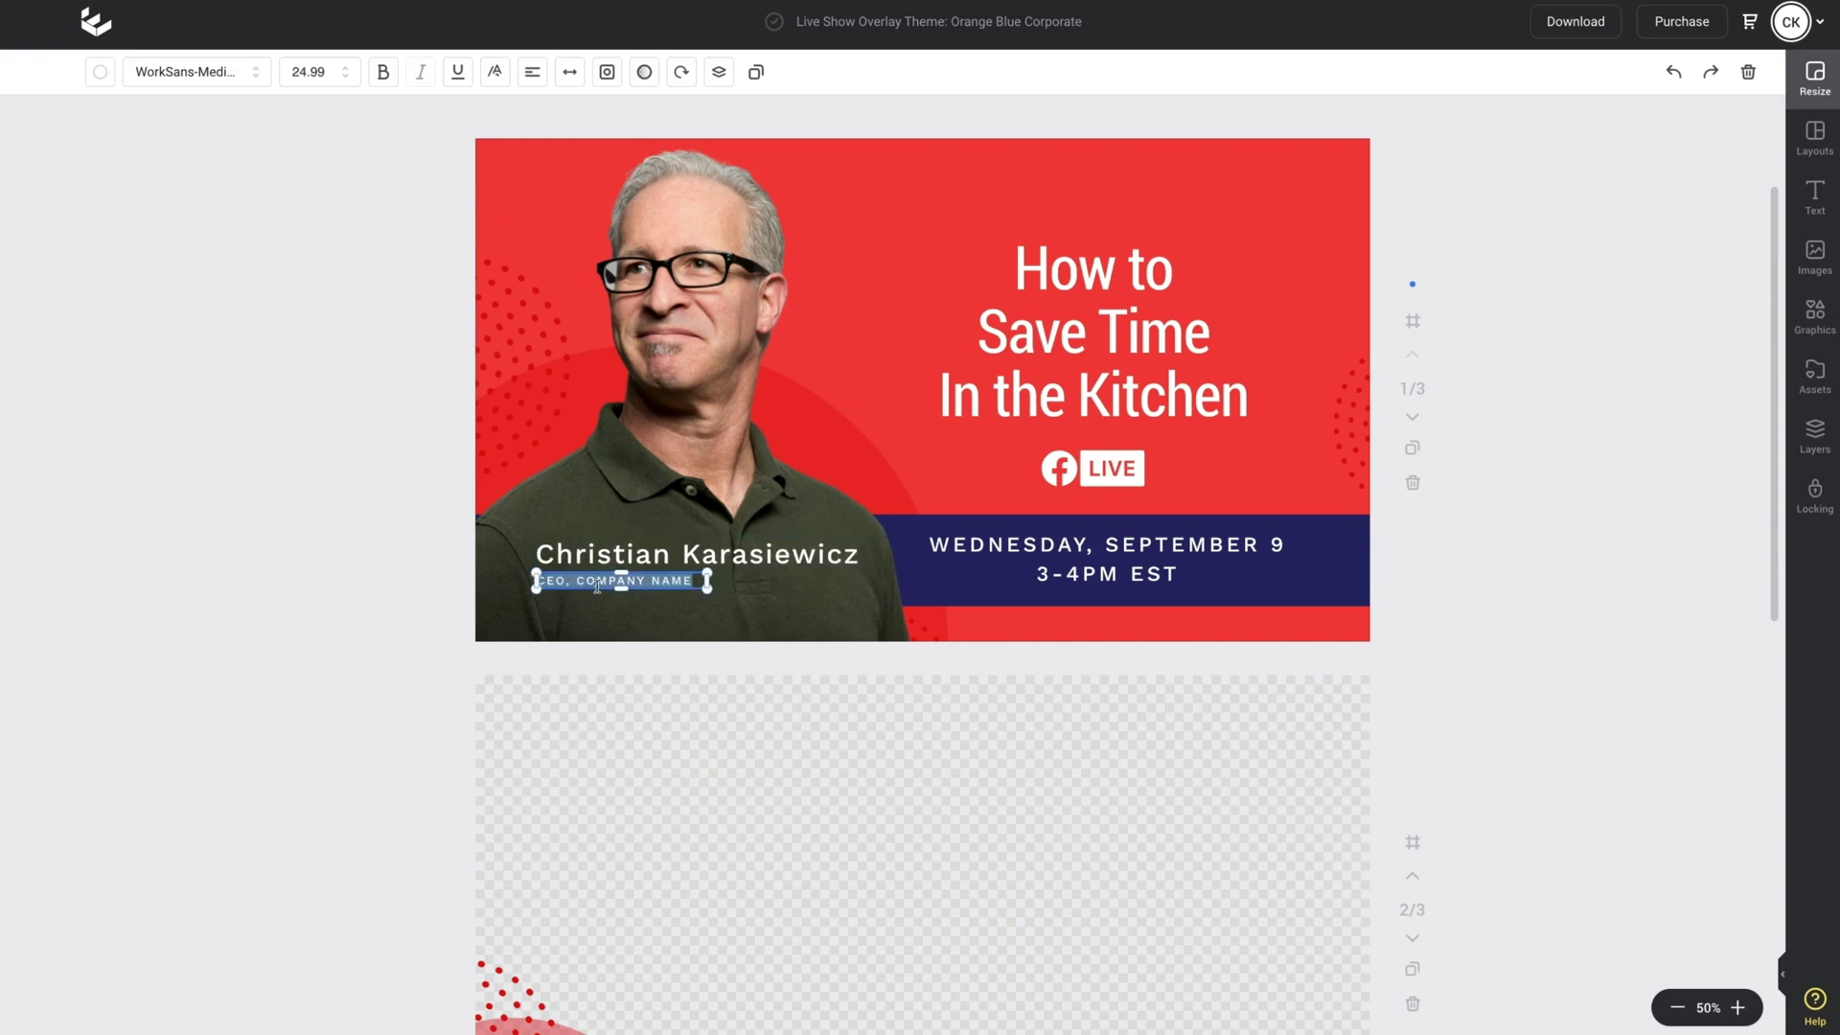
text(Host)
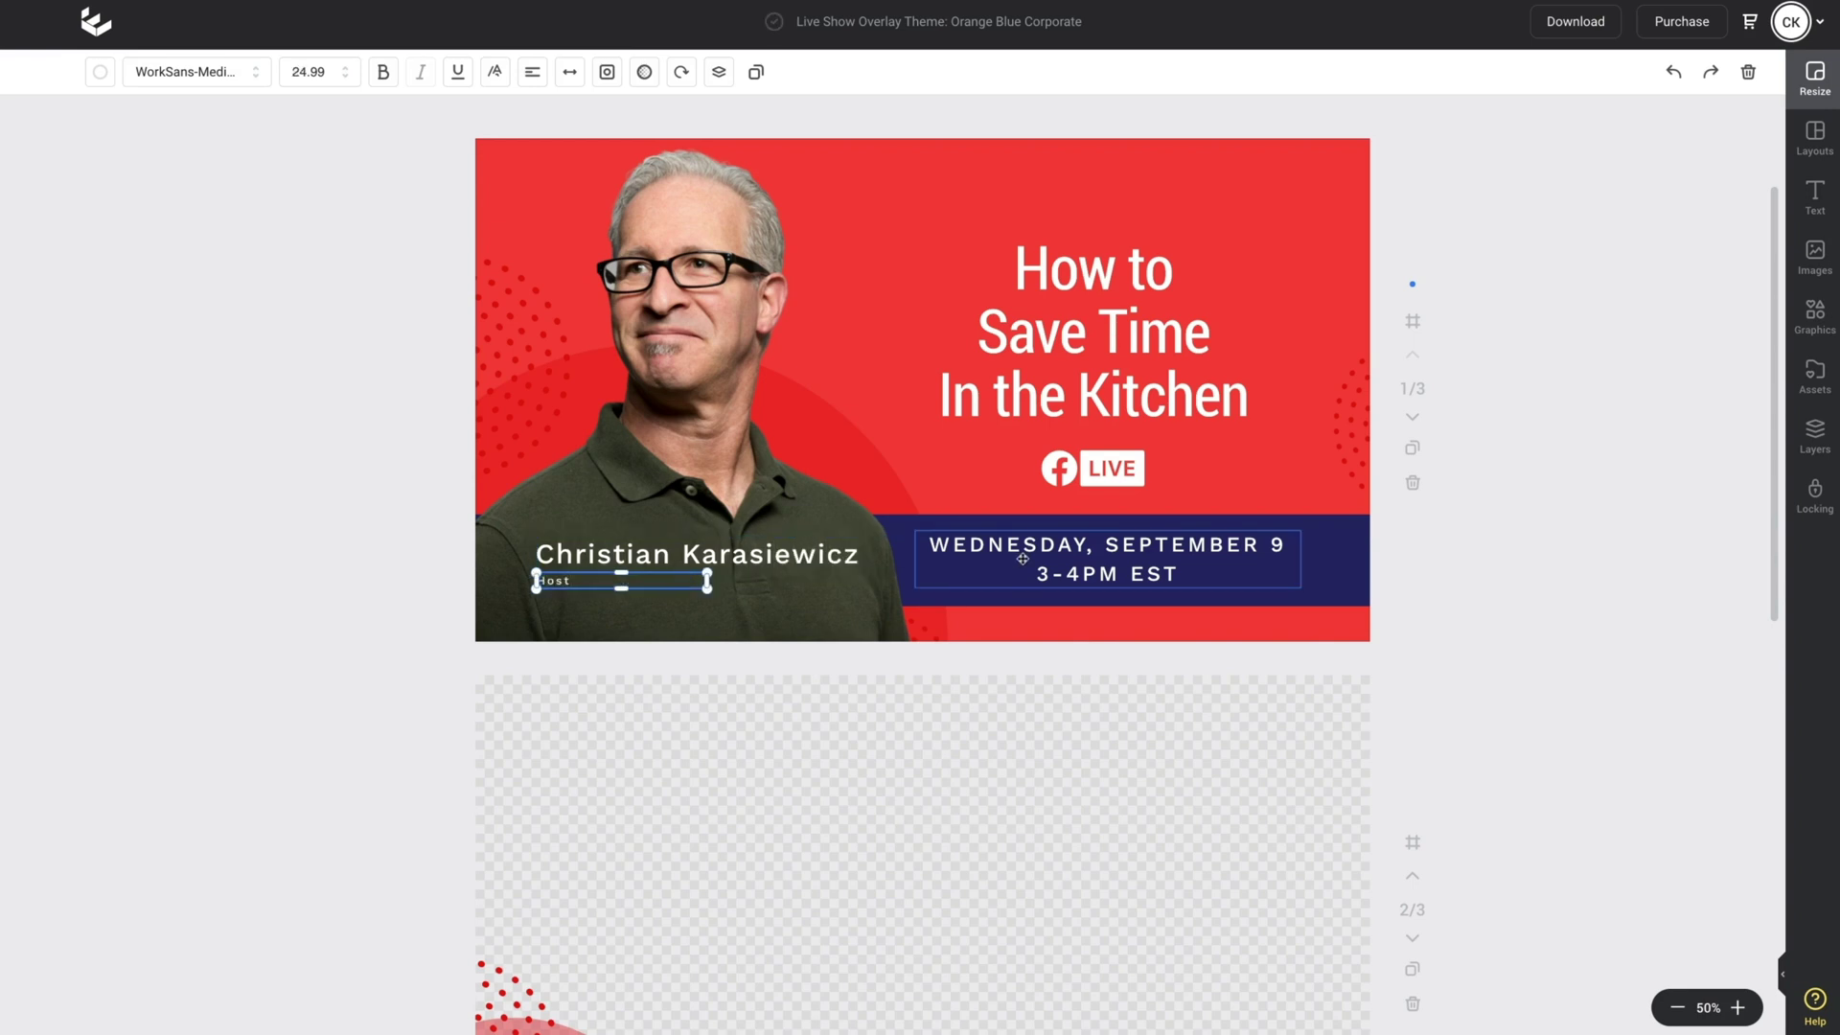
click(1540, 530)
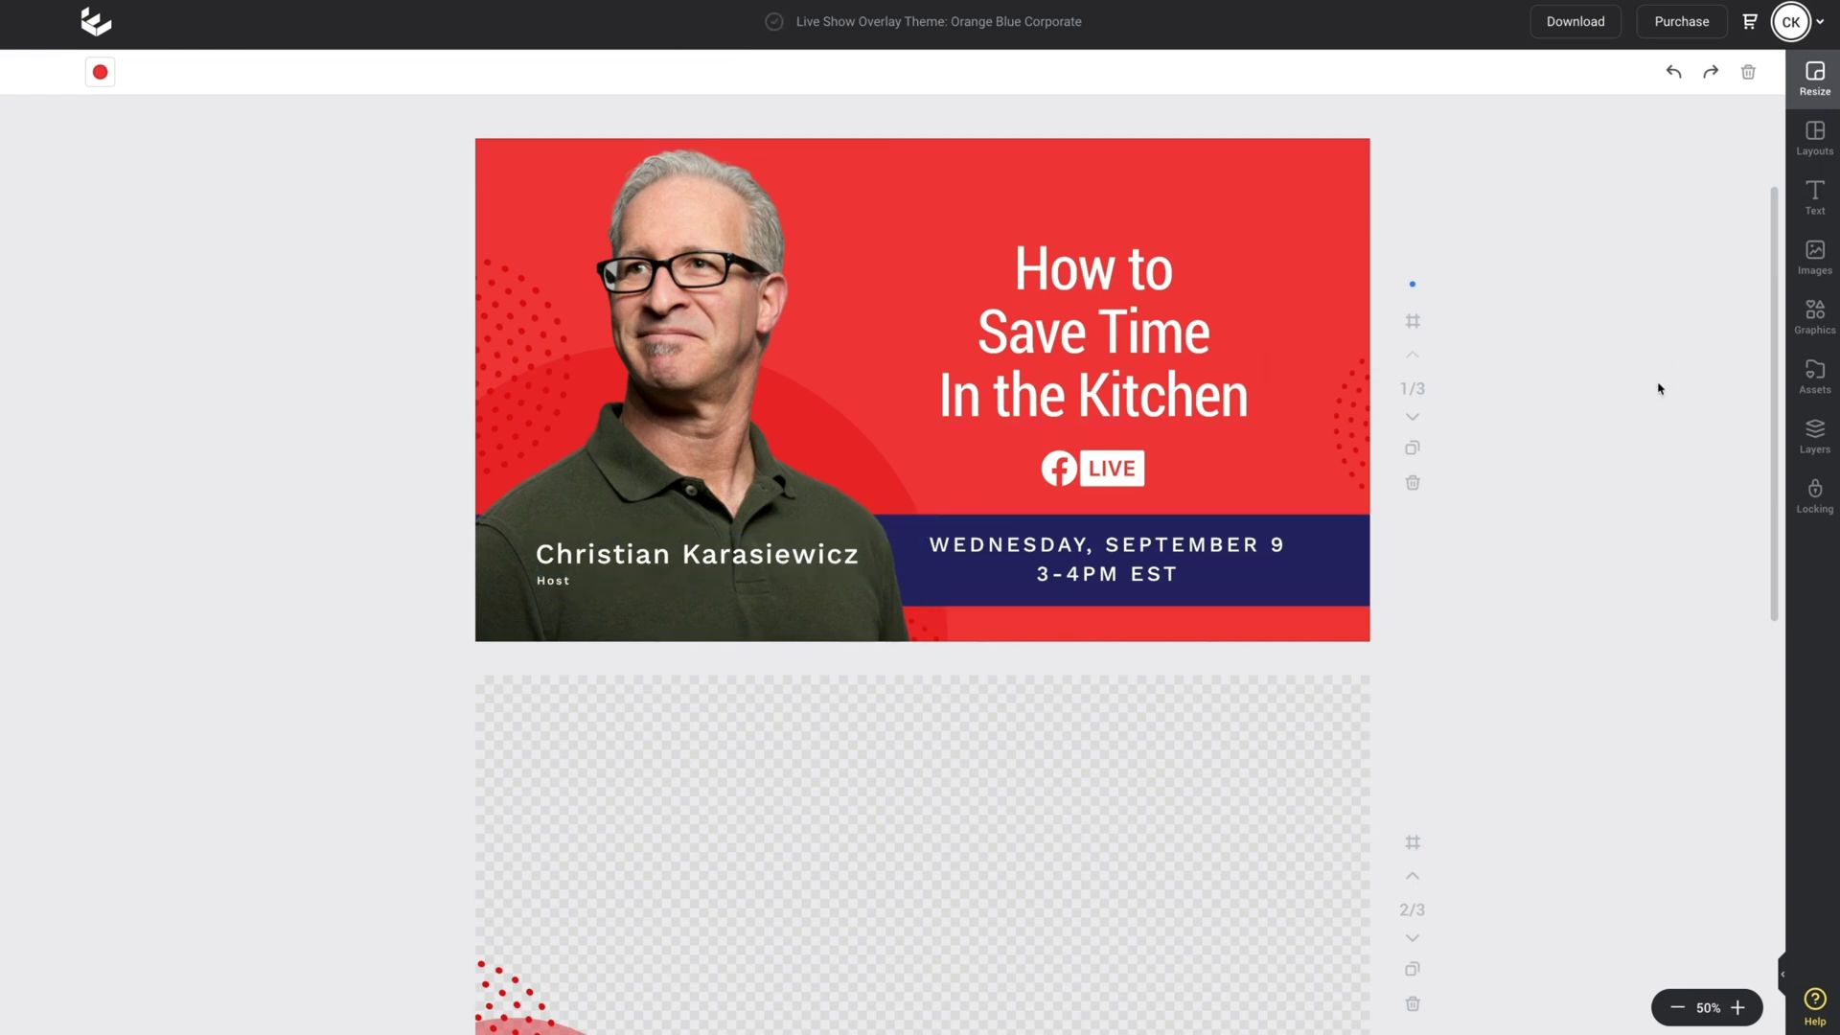
Step: Replace the first page's placeholder portrait with the host's cut-out photo from My Images, enlarged and aligned to the page's lower edge beside the heading
click(1811, 261)
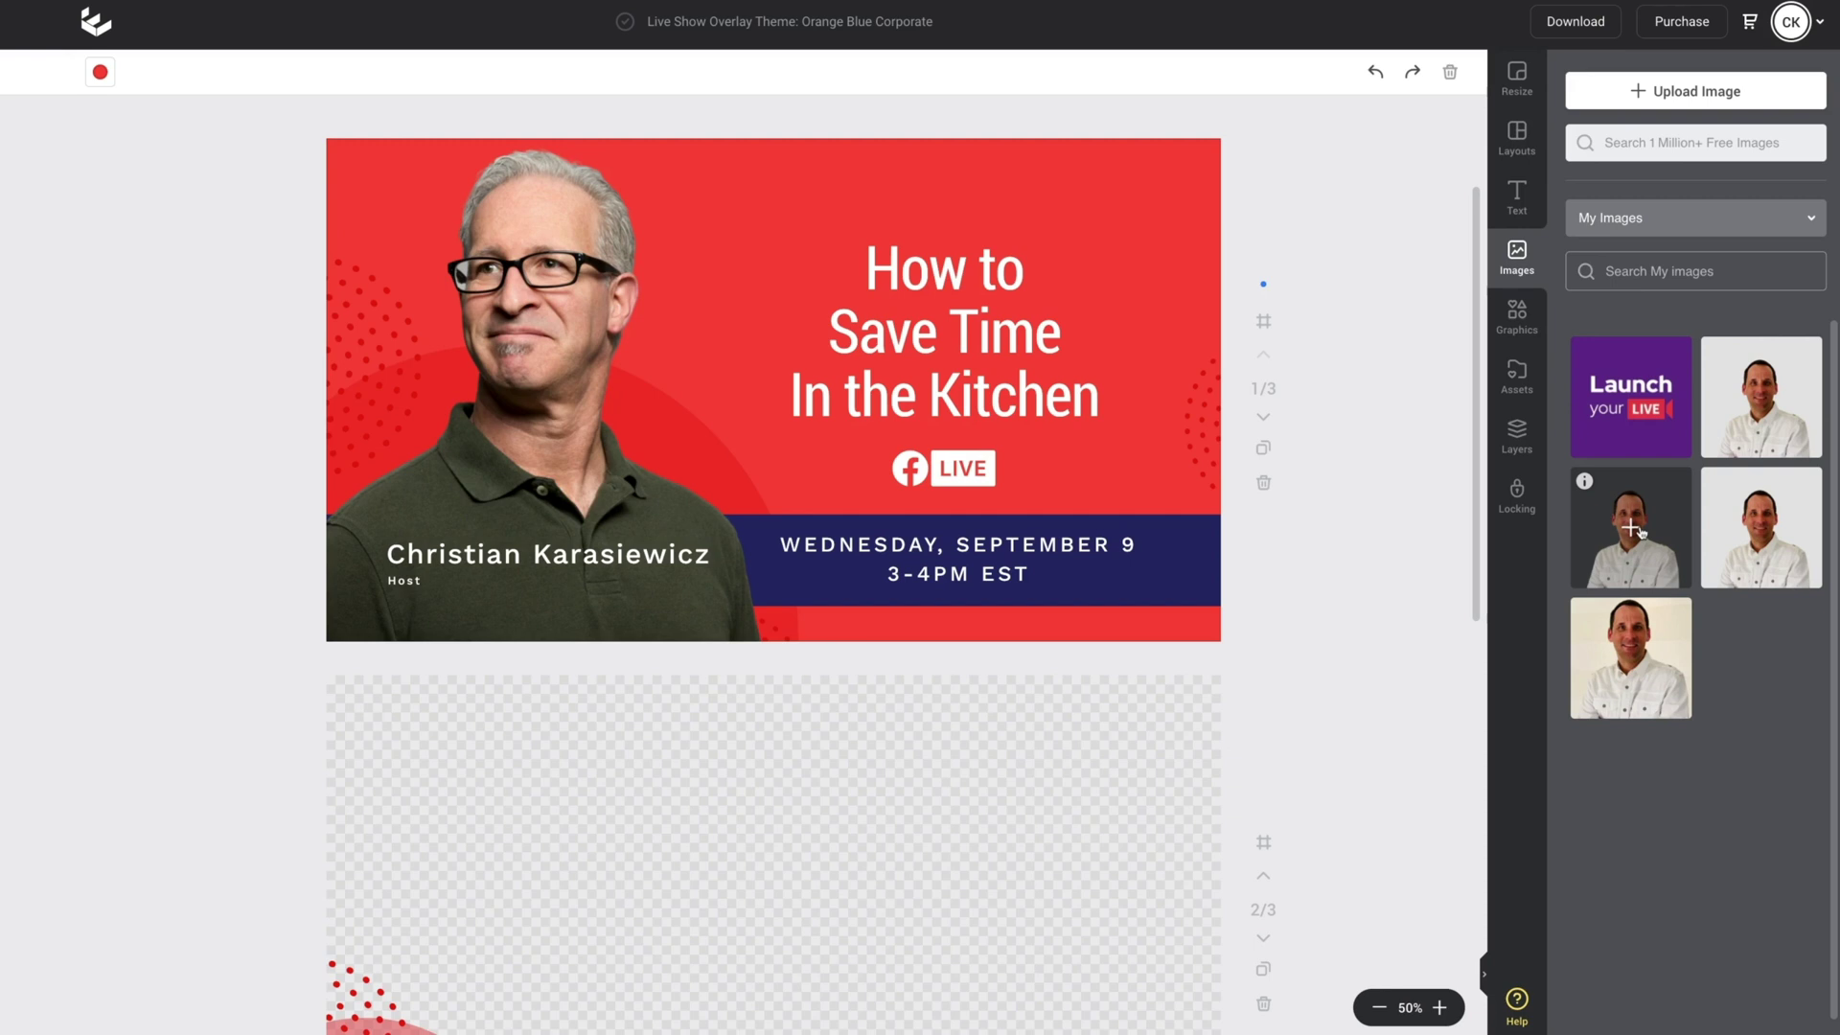
drag(1639, 530, 704, 323)
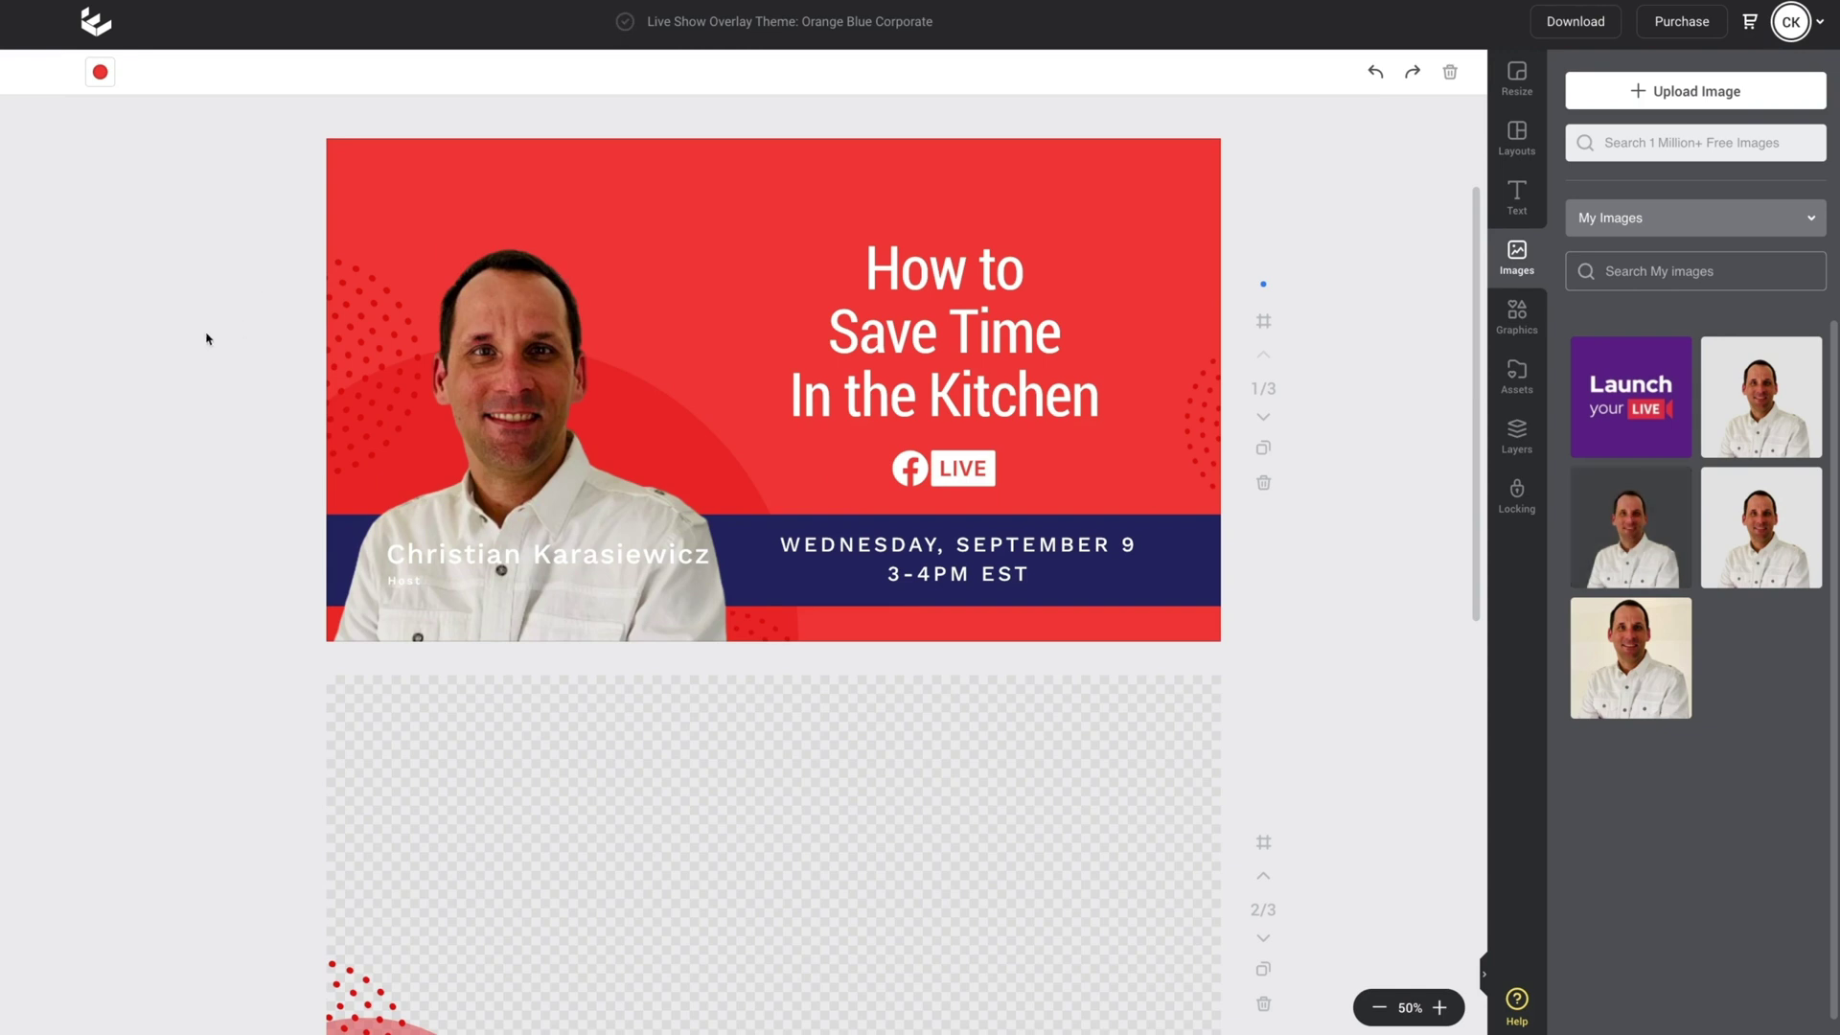
click(501, 319)
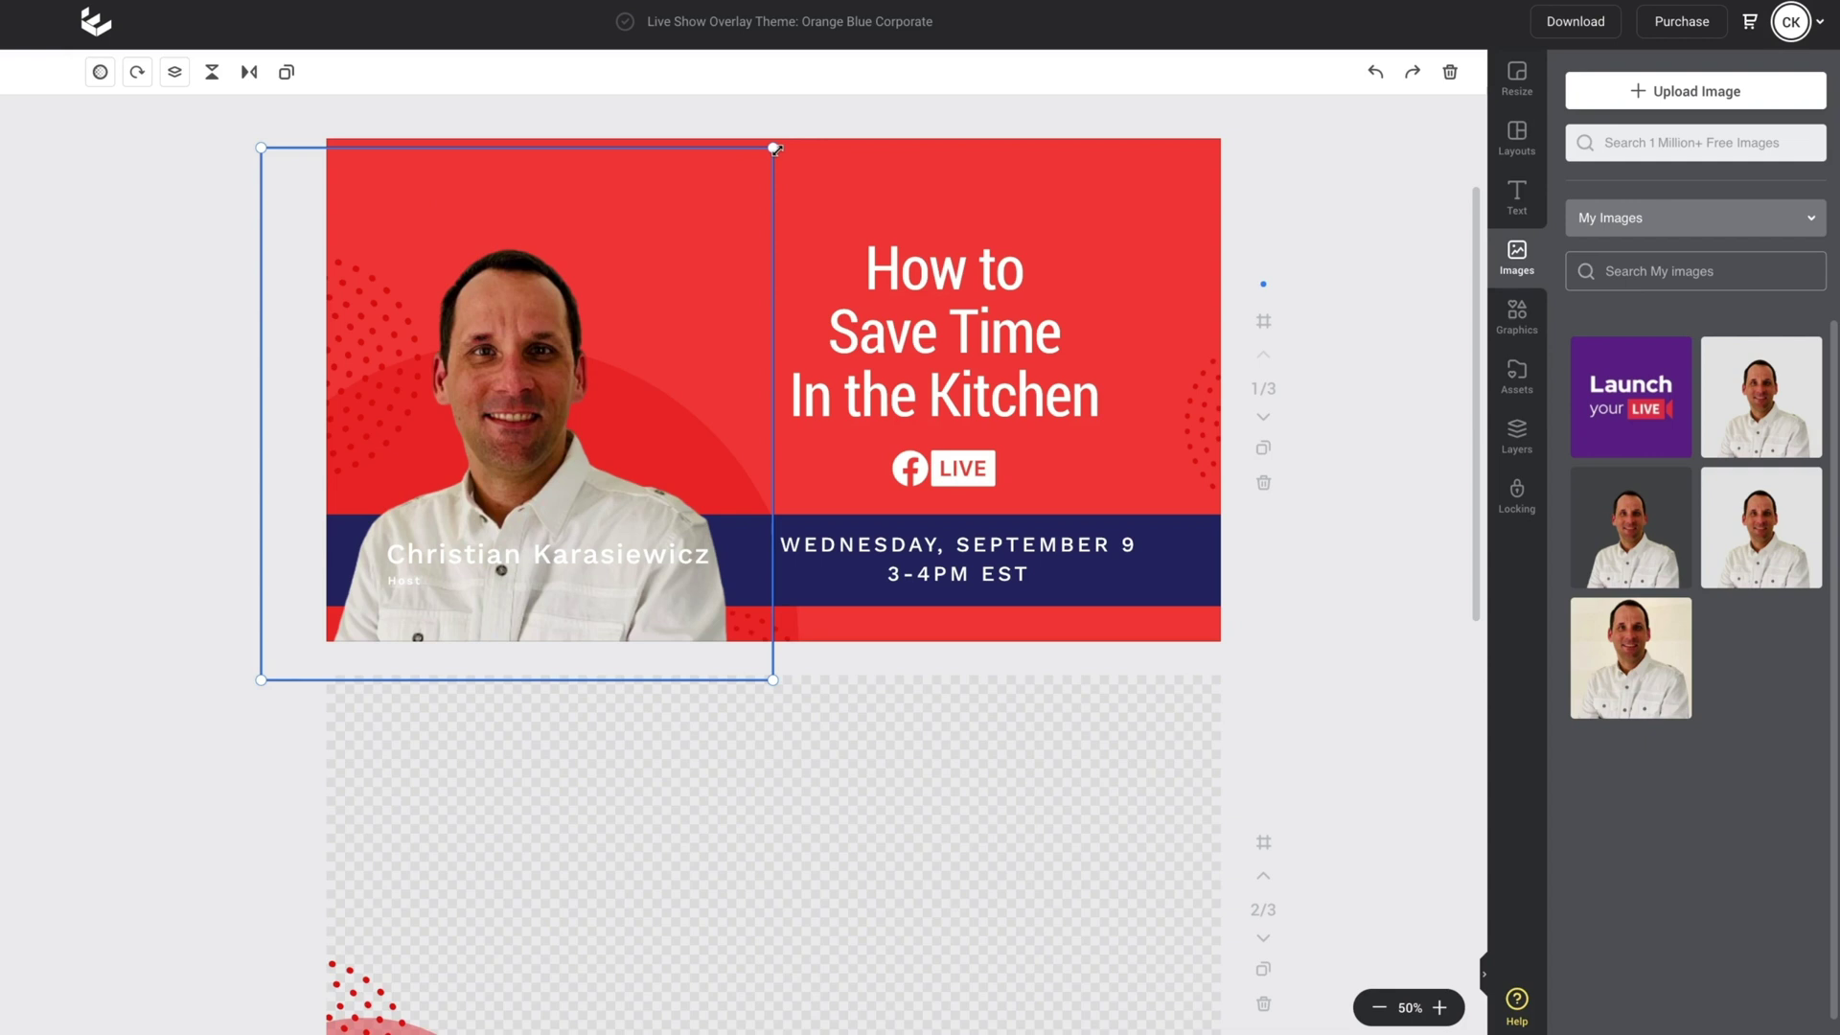
drag(774, 148, 883, 88)
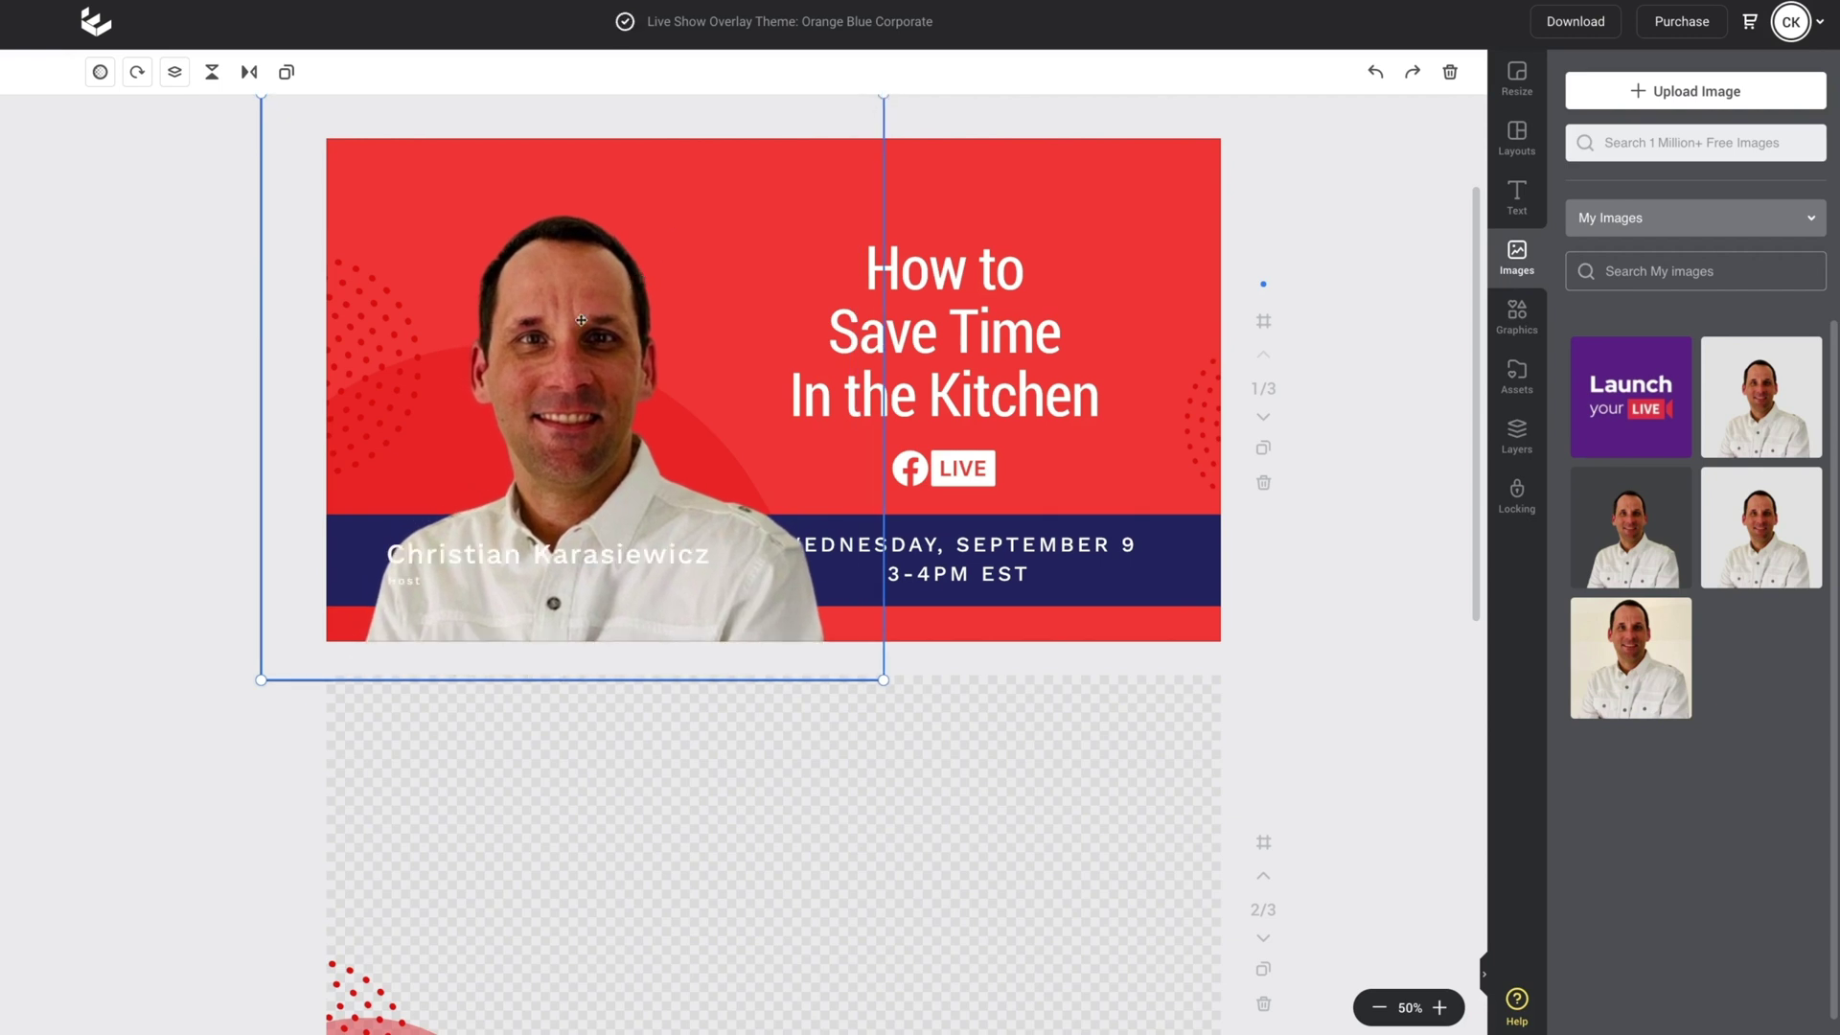
drag(566, 301, 526, 283)
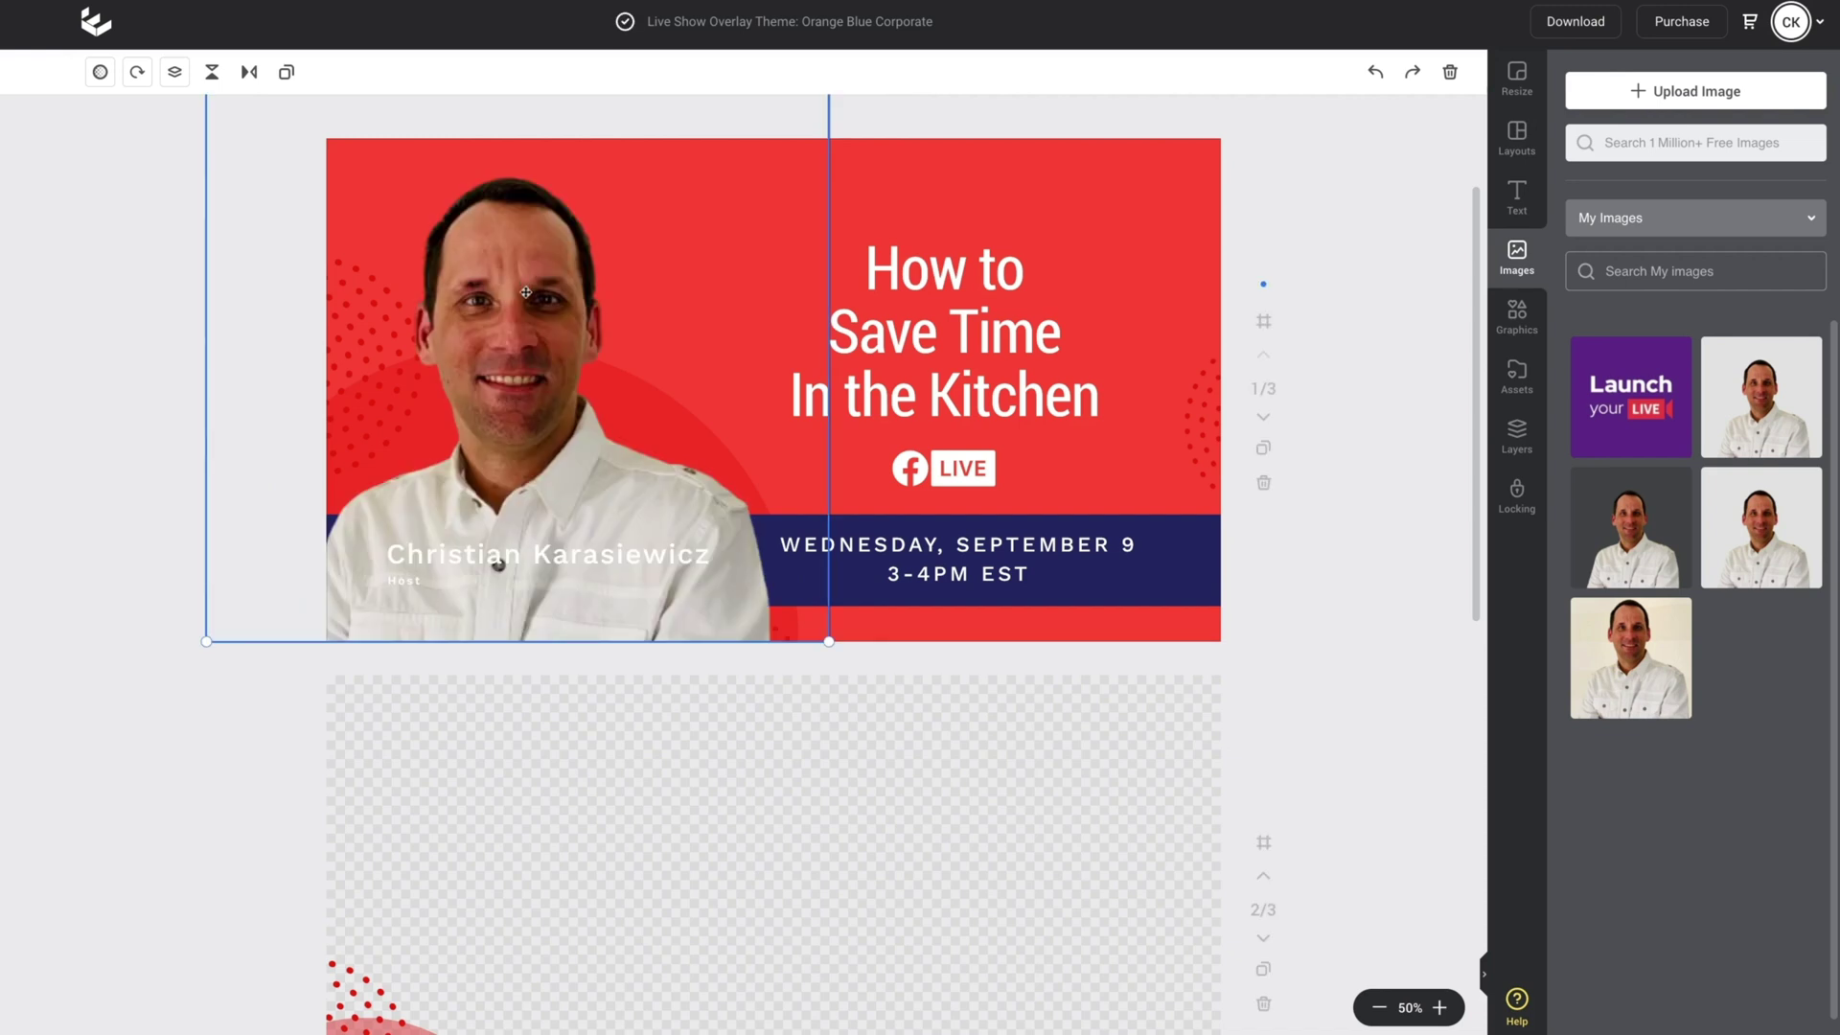
double_click(526, 311)
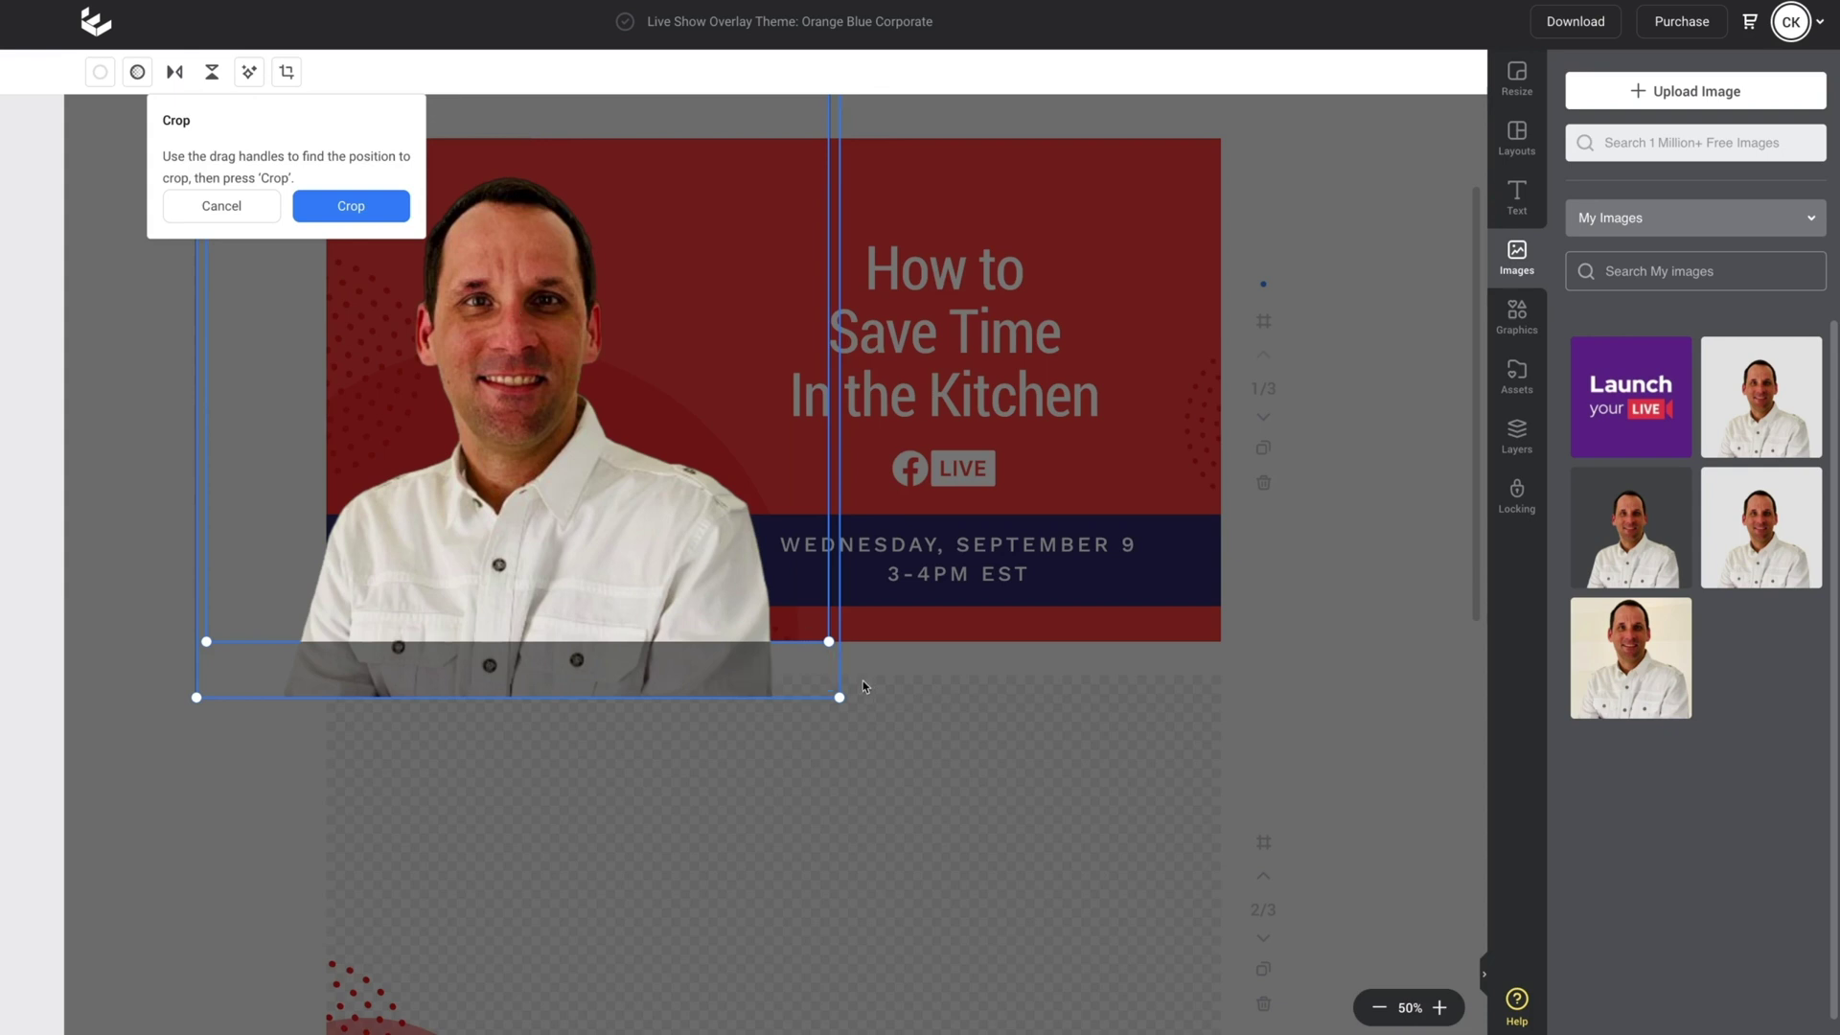
click(353, 205)
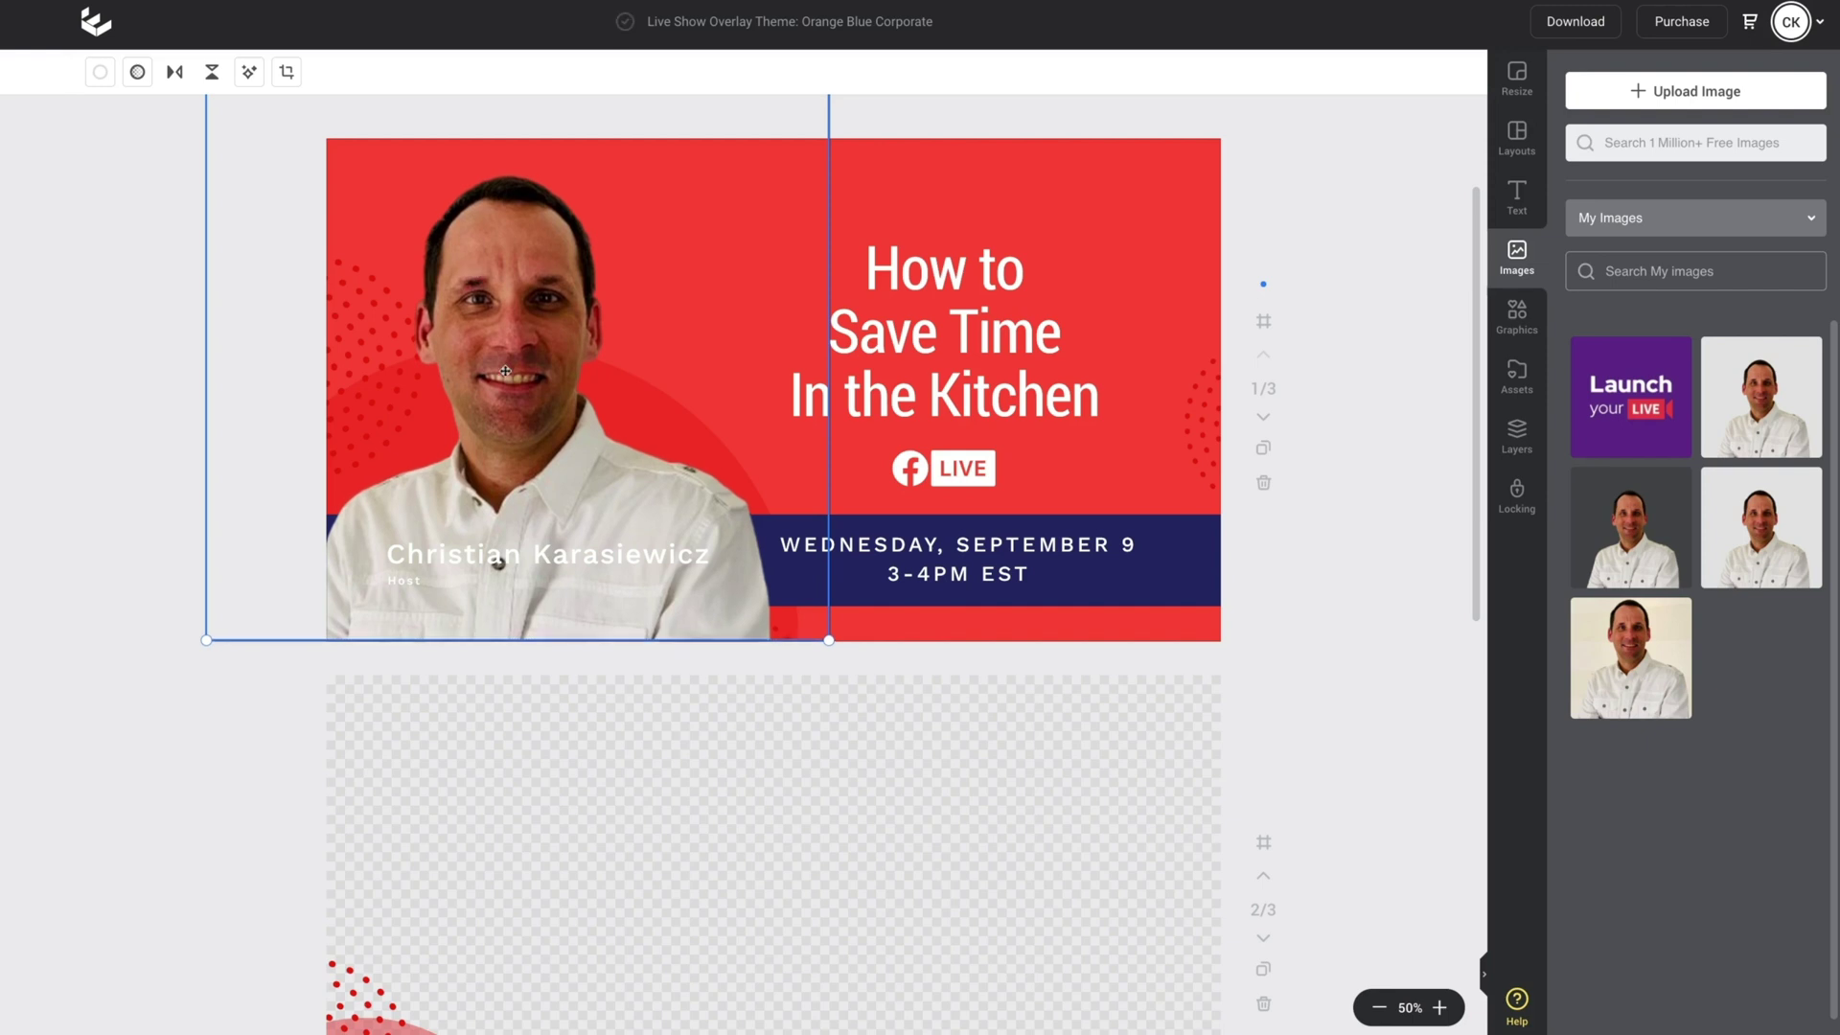
Step: Recolor the host's name and the "Host" line on the first page with the brand palette's blue
click(447, 561)
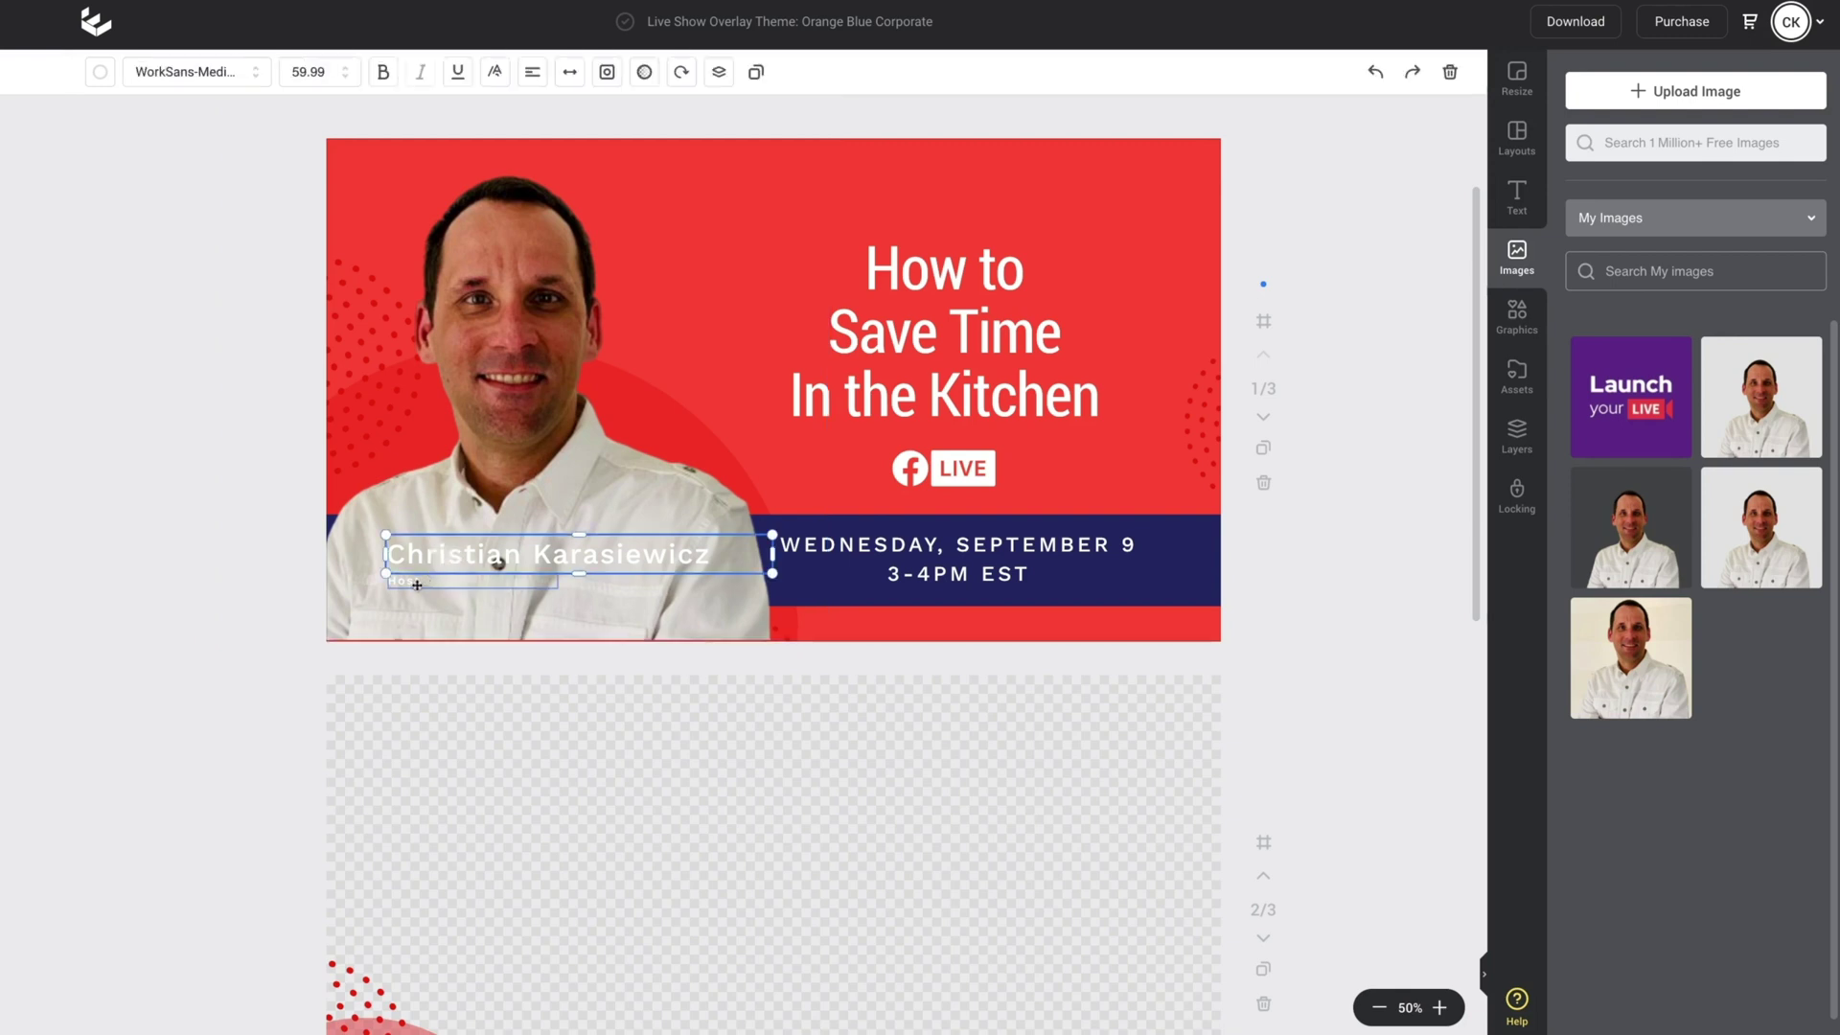
shift+click(417, 585)
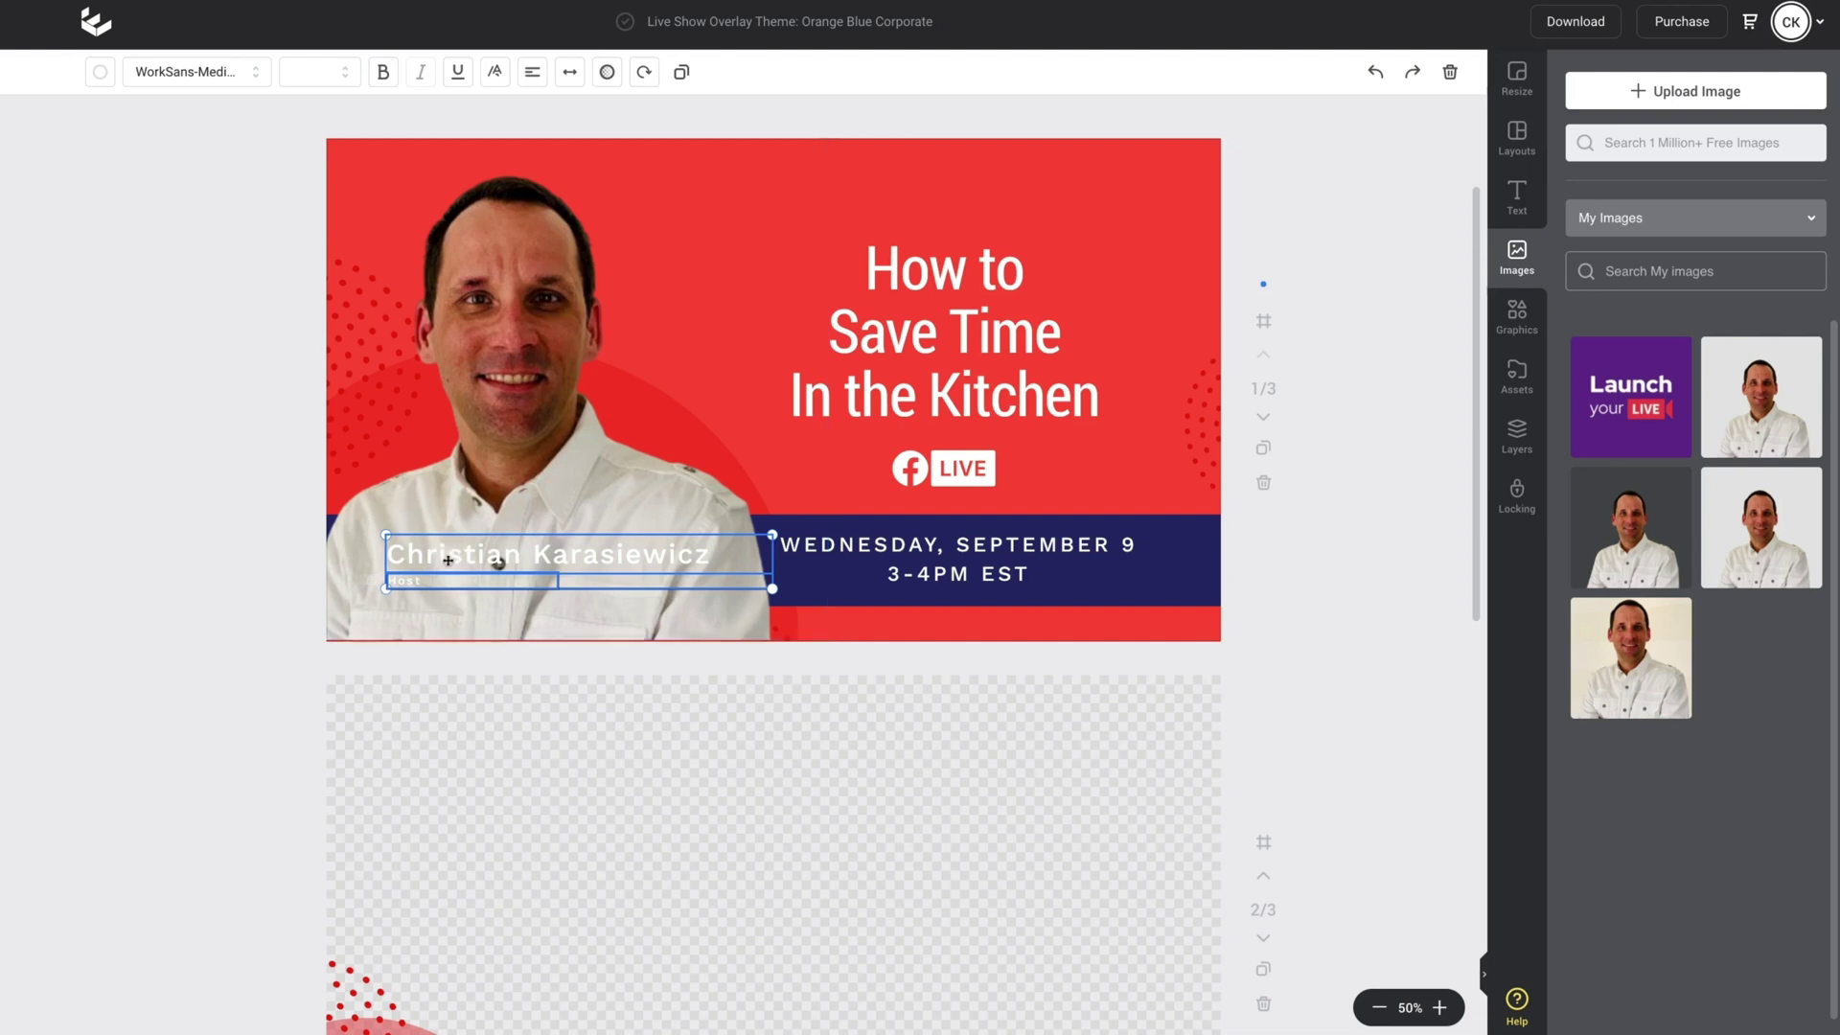
click(447, 561)
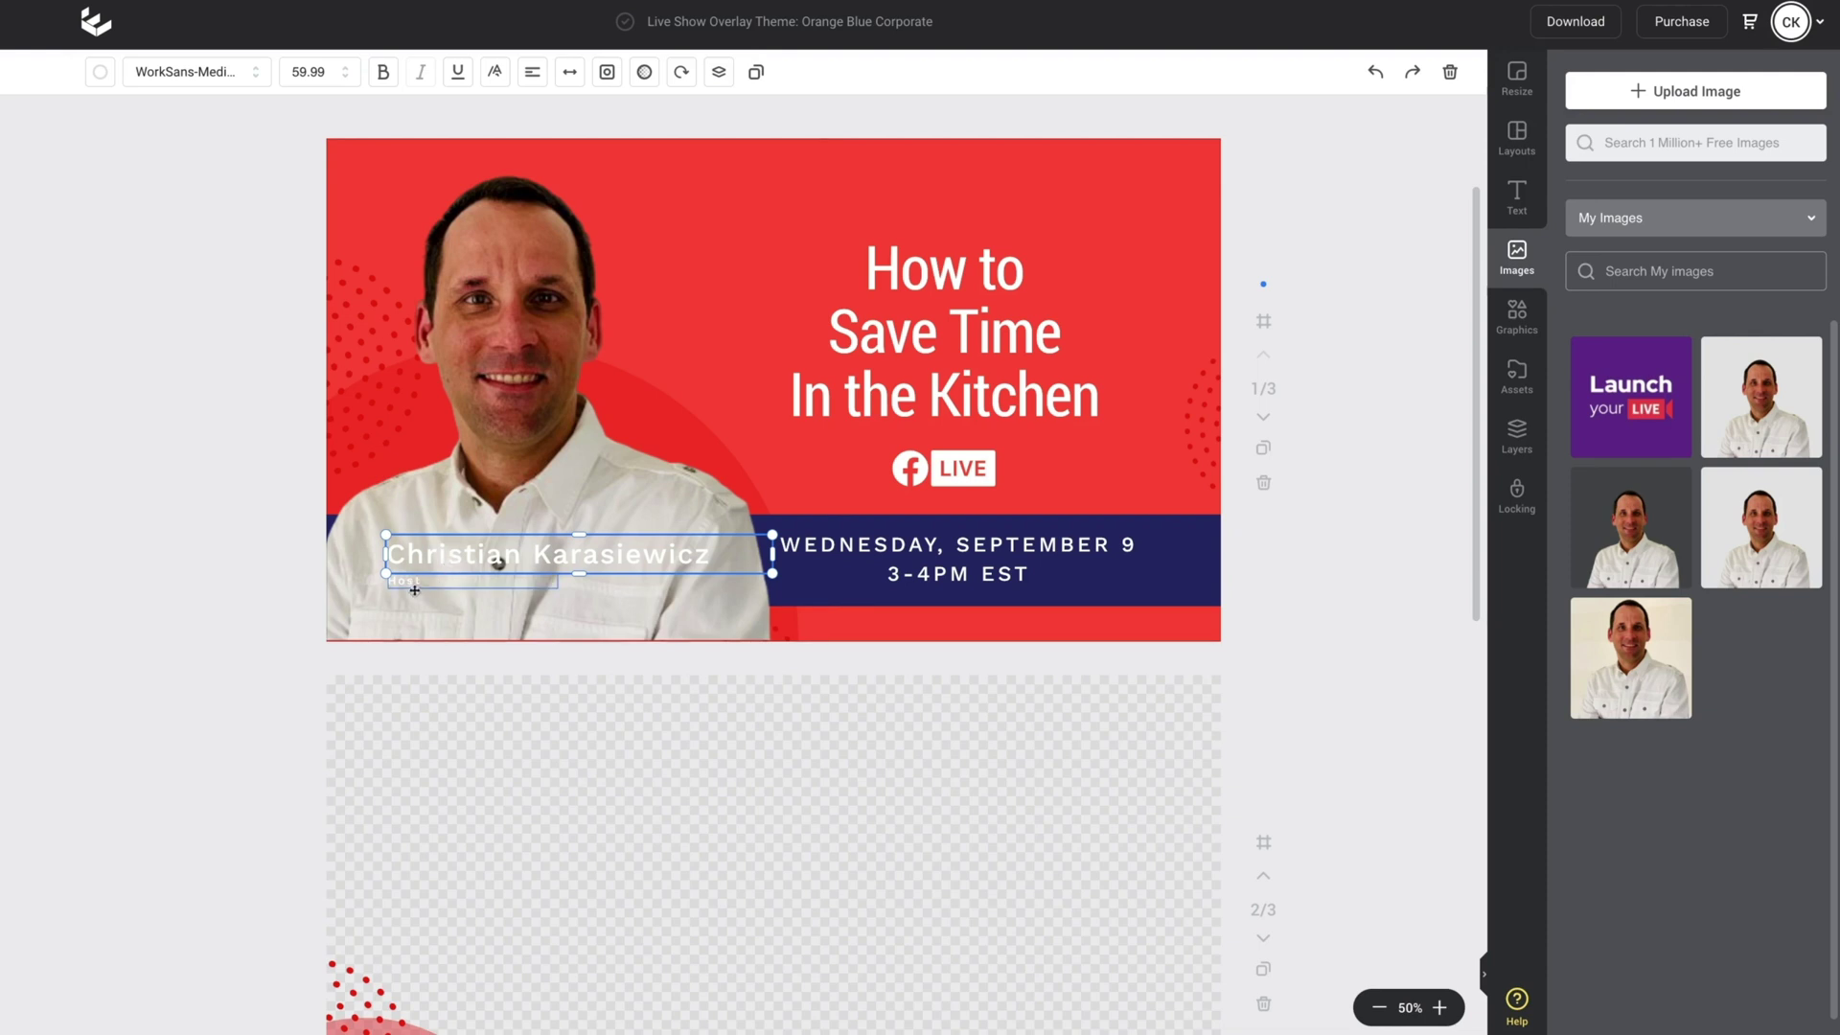
click(417, 587)
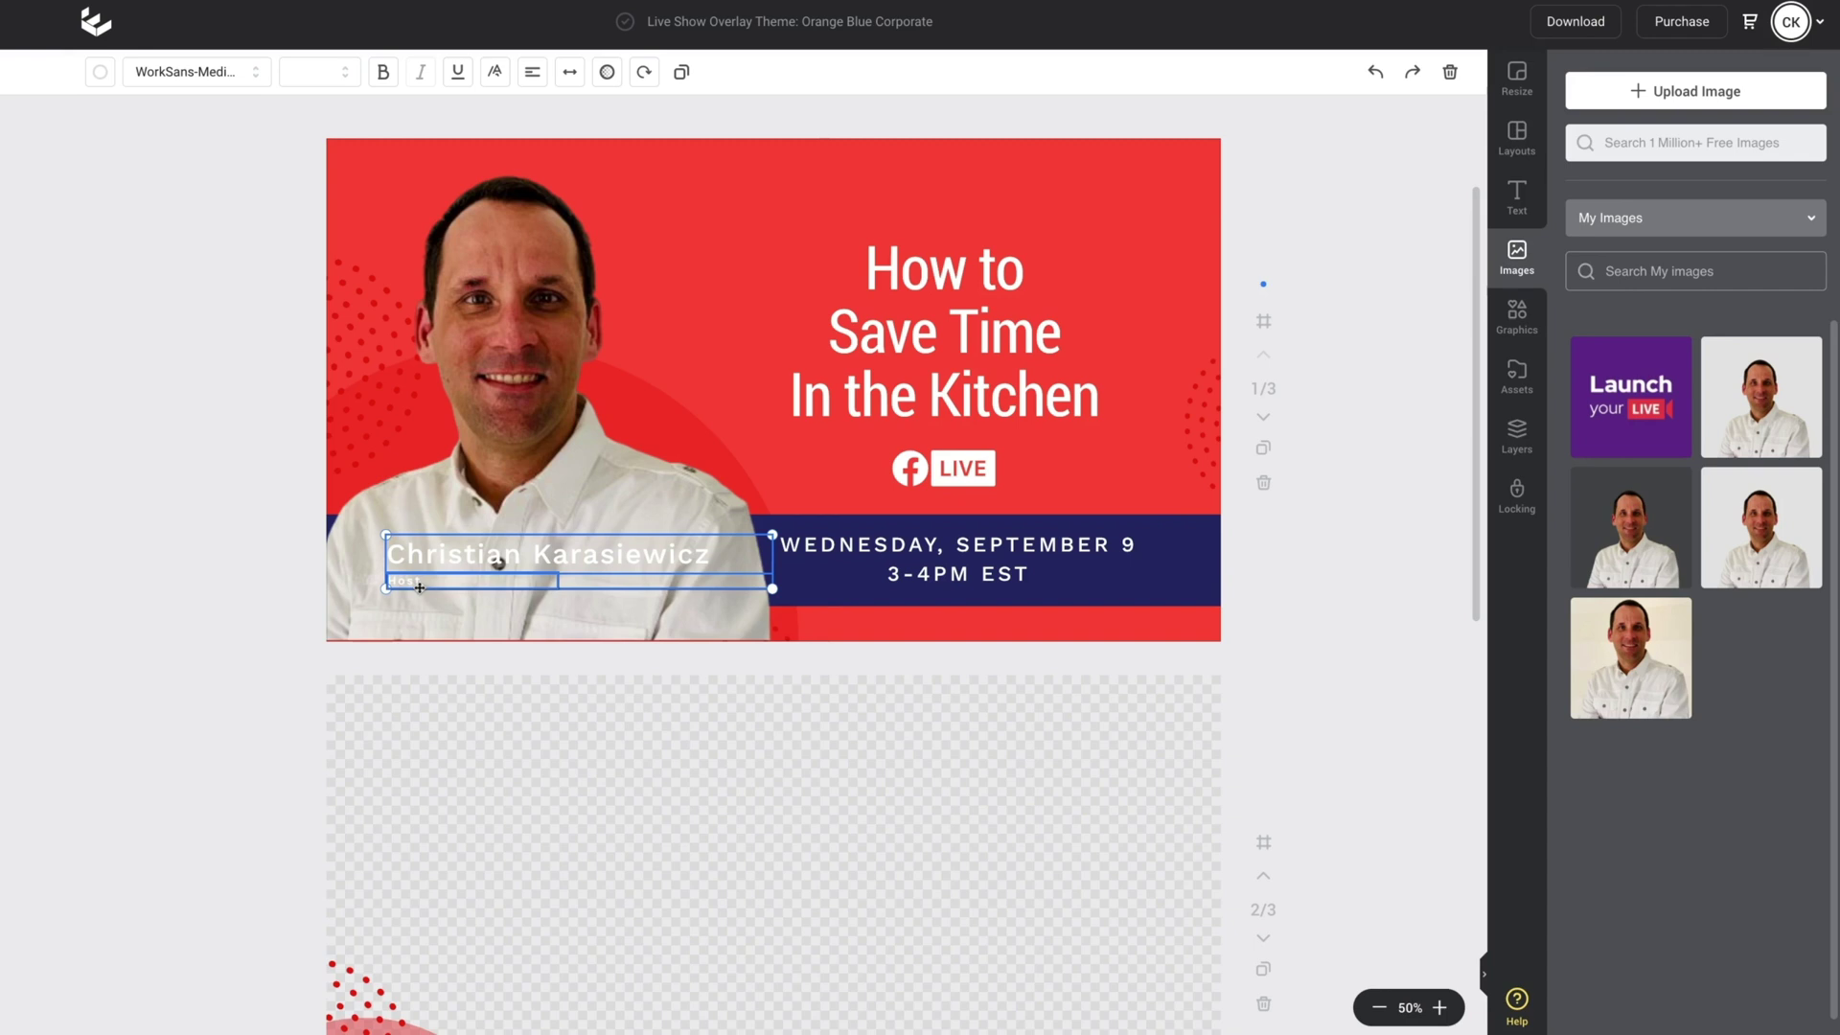
click(100, 72)
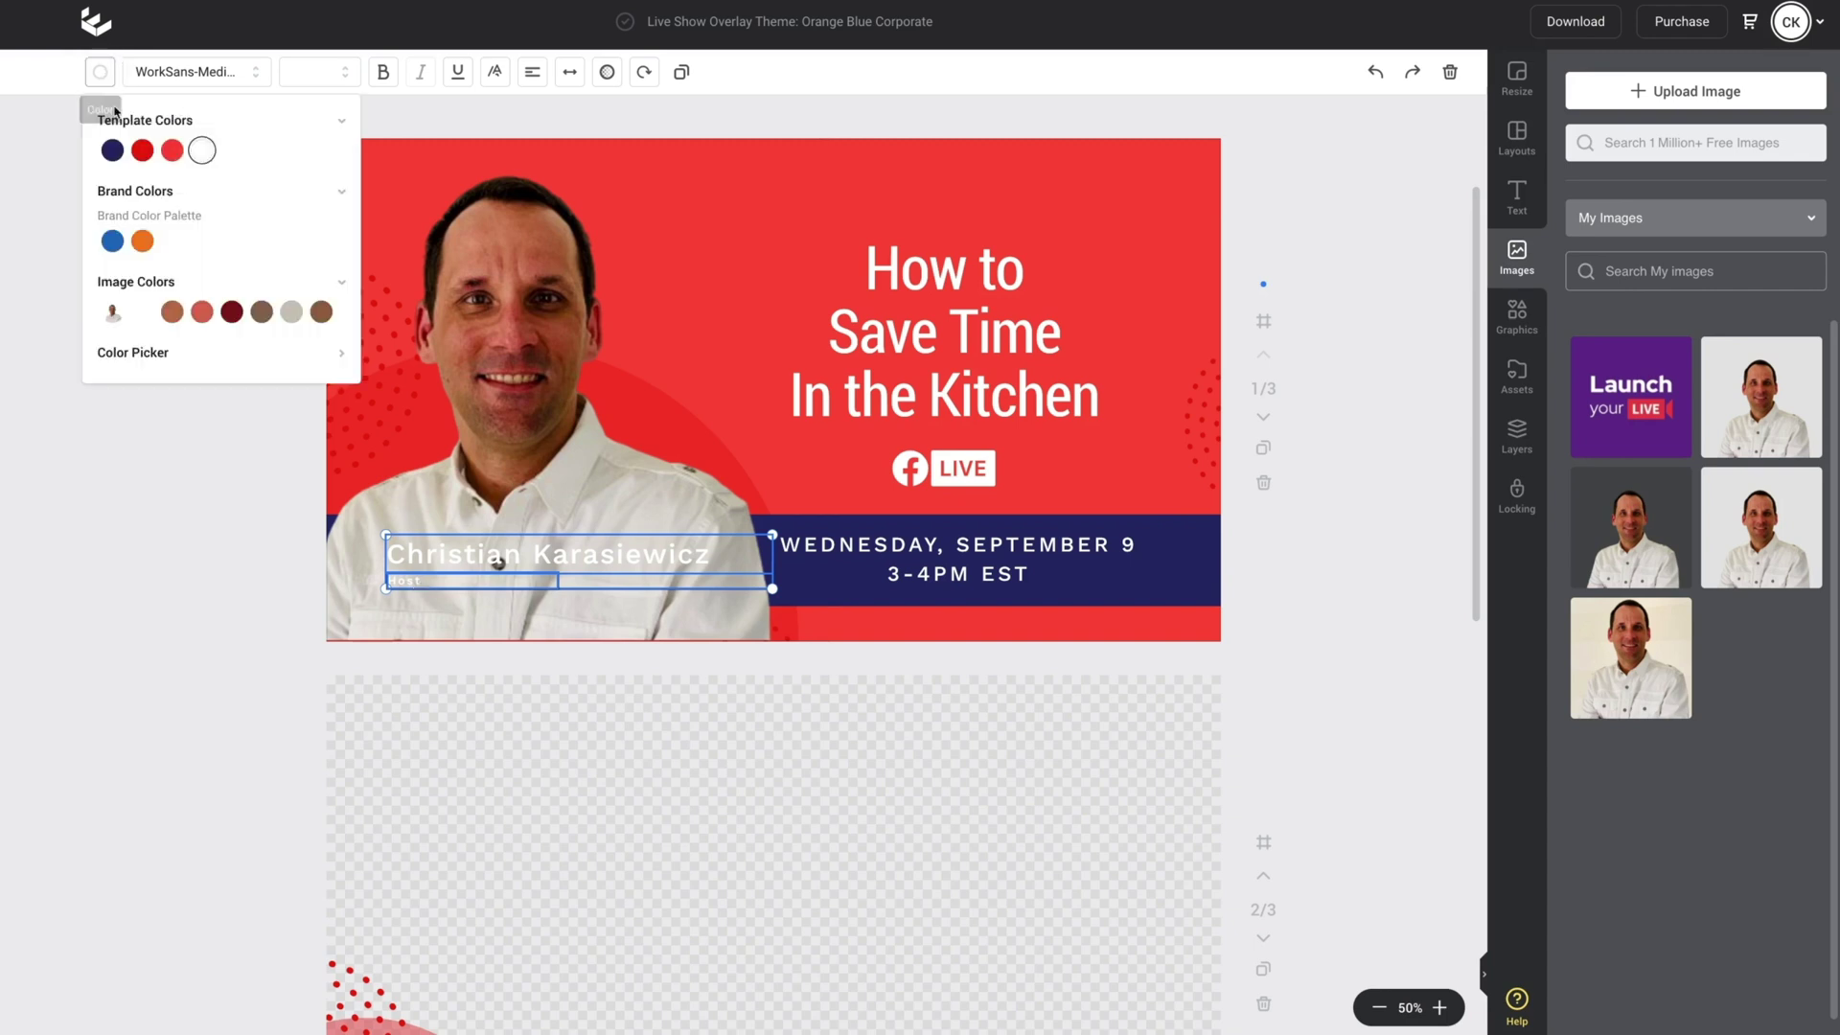
click(112, 241)
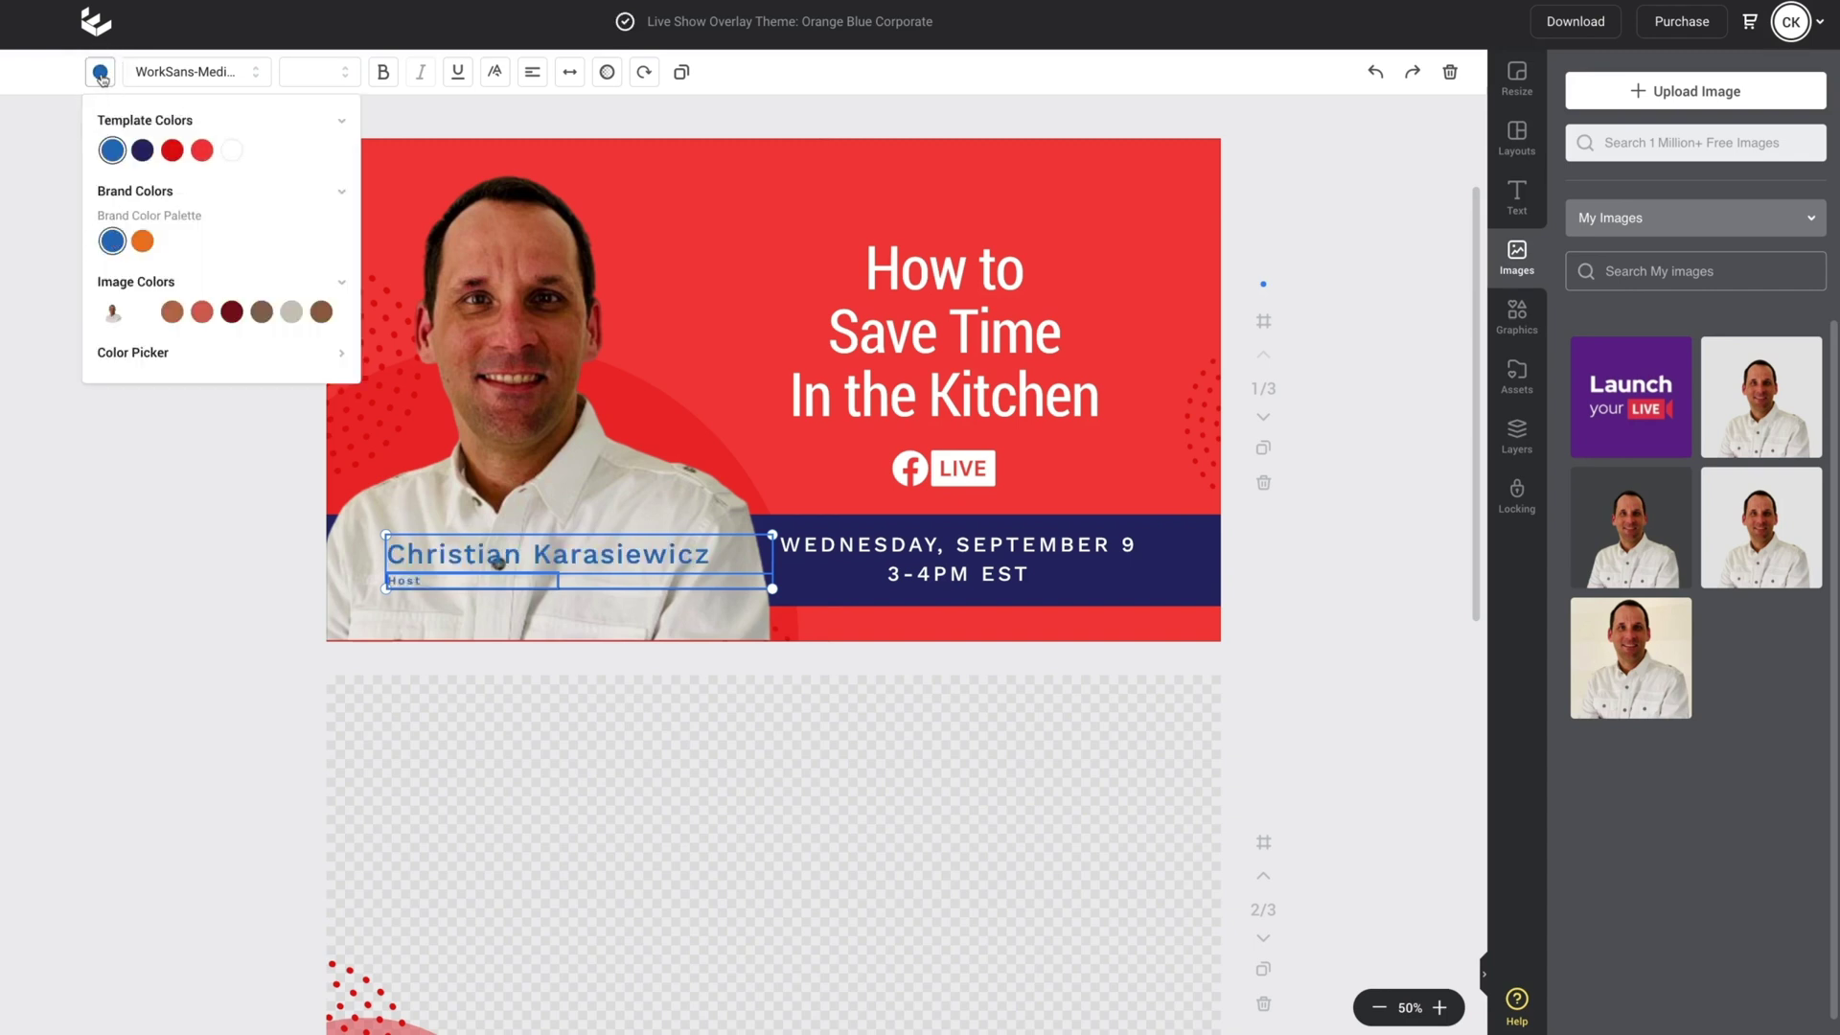
click(101, 74)
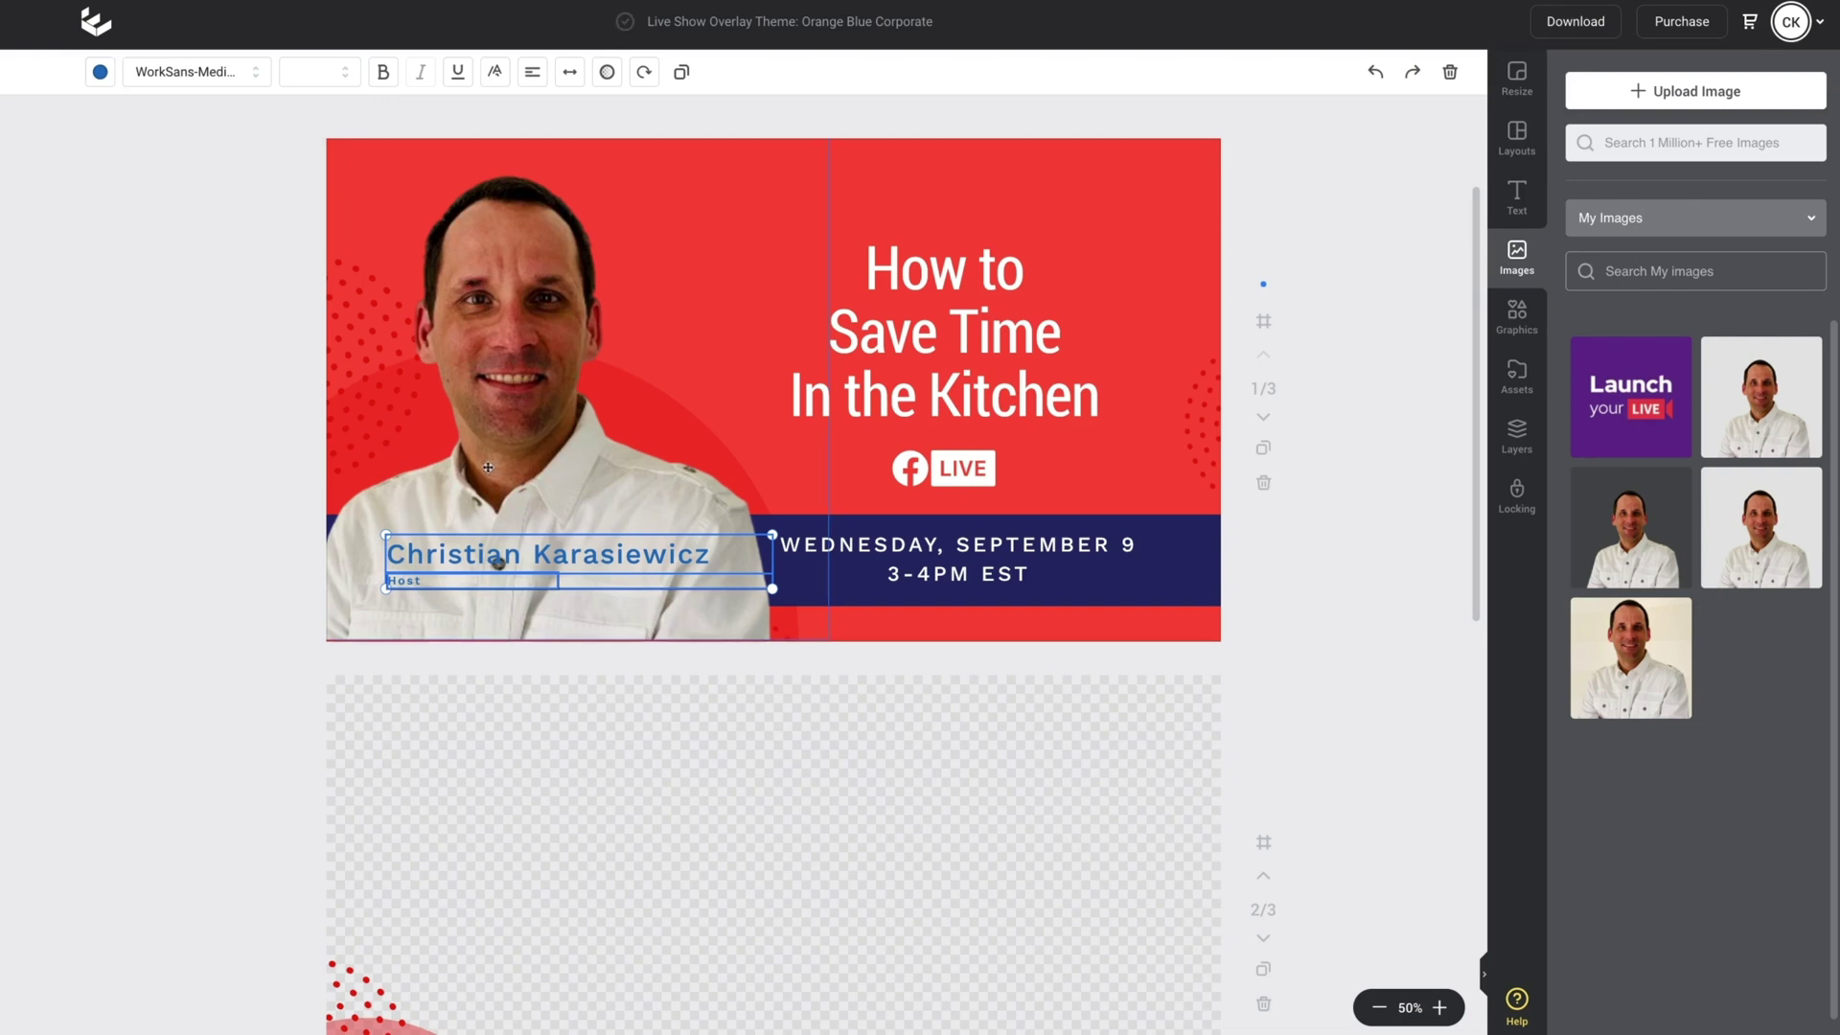
Step: Adjust the portrait's position on the first page, settling it slightly lower and further left behind the name
drag(464, 475, 463, 468)
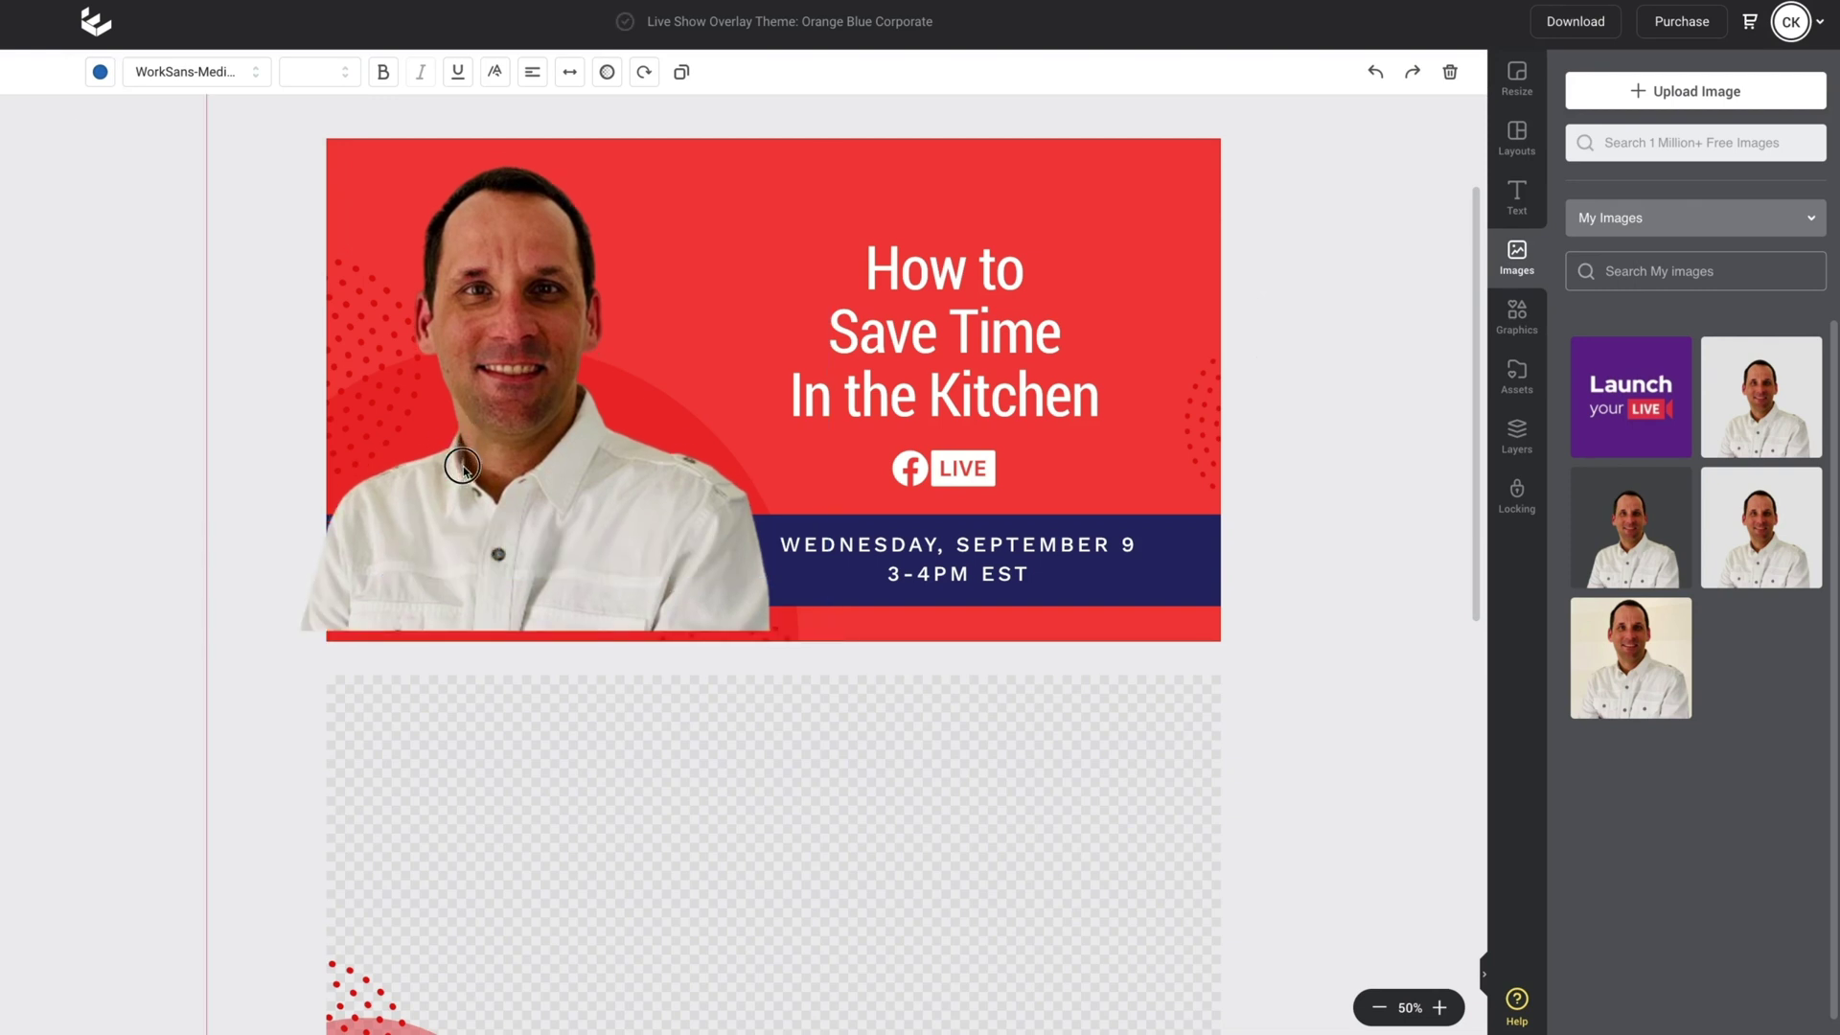
key(ctrl+z)
key(ctrl+z)
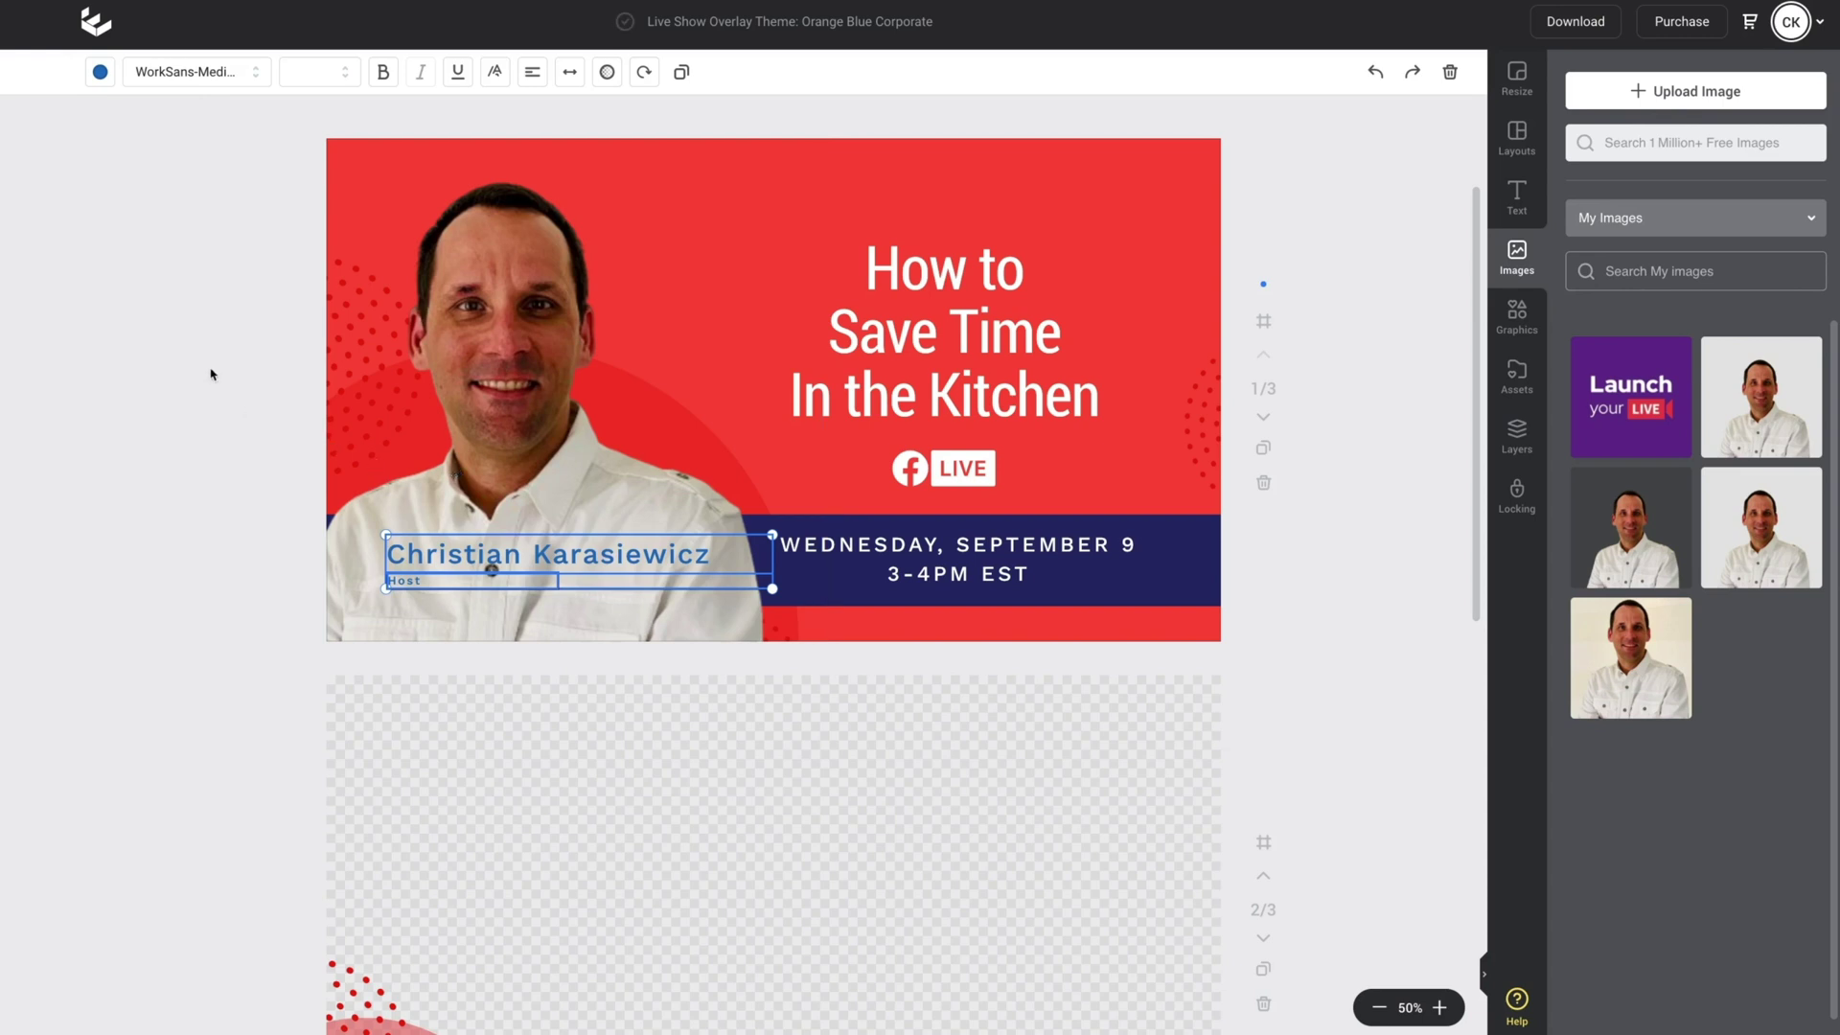
click(229, 260)
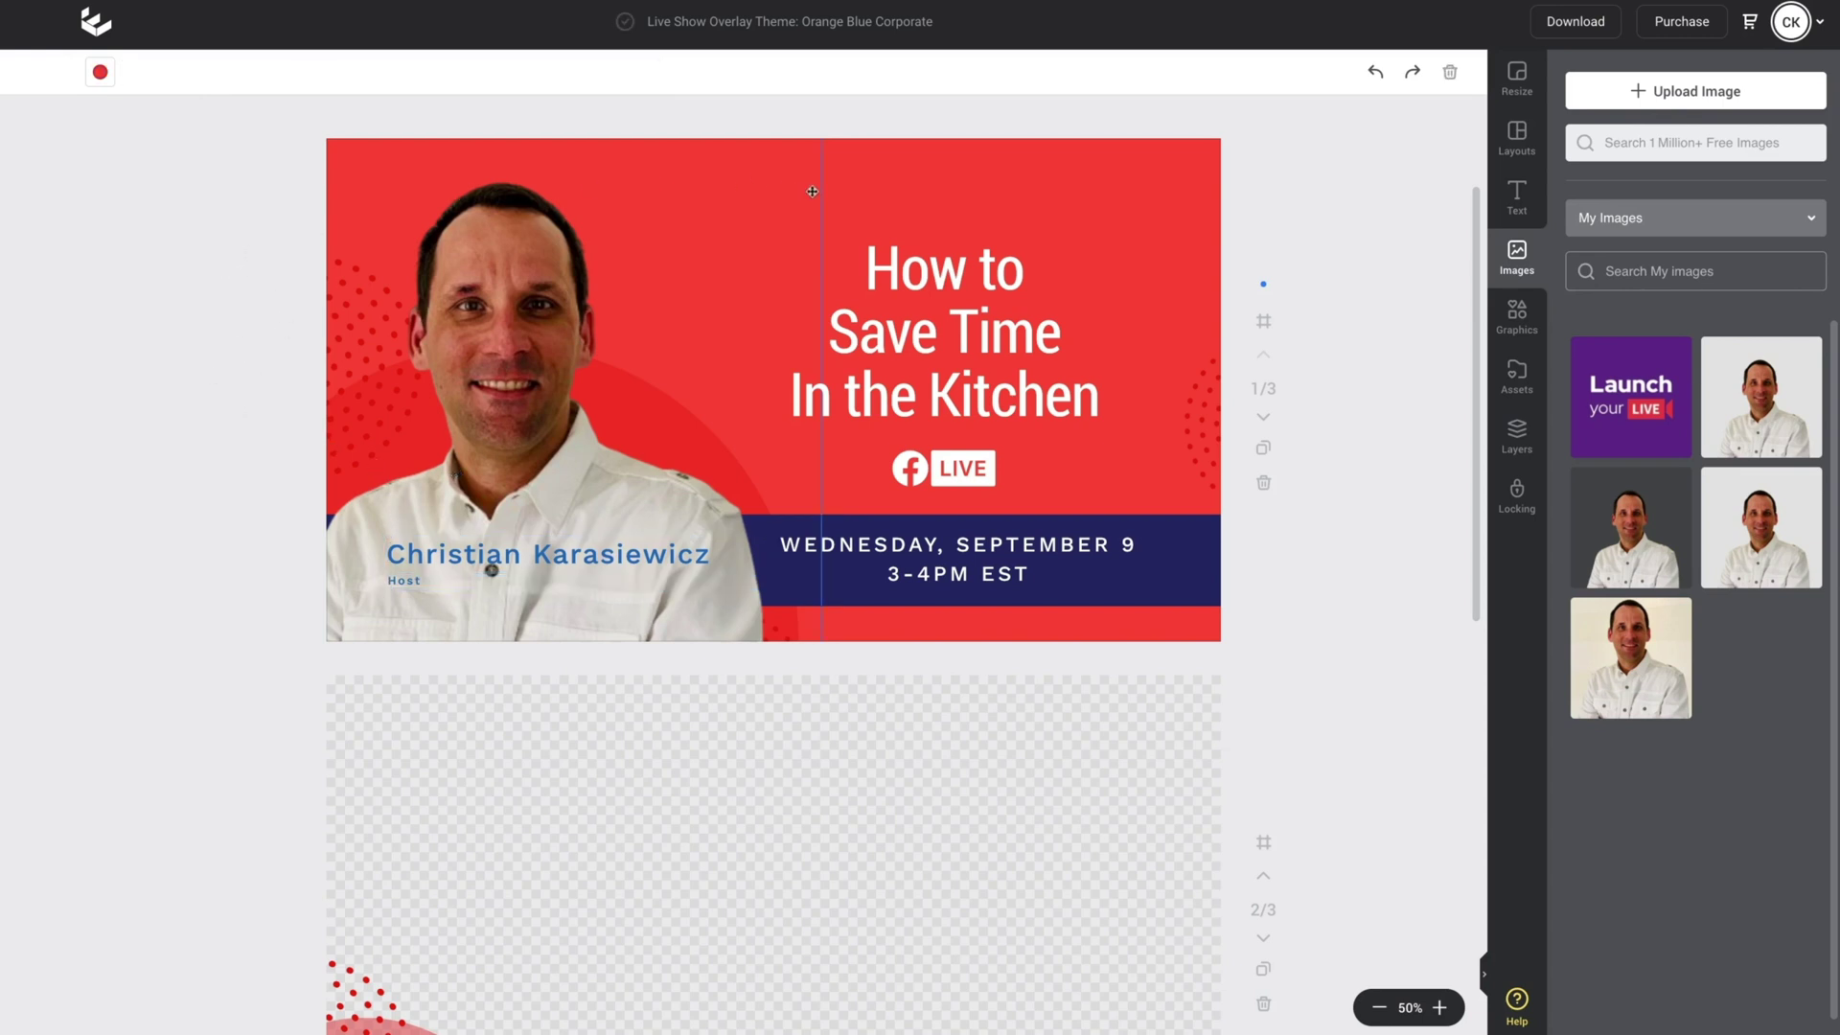
Step: Change the first page's background color to the brand palette's blue
click(99, 72)
click(114, 317)
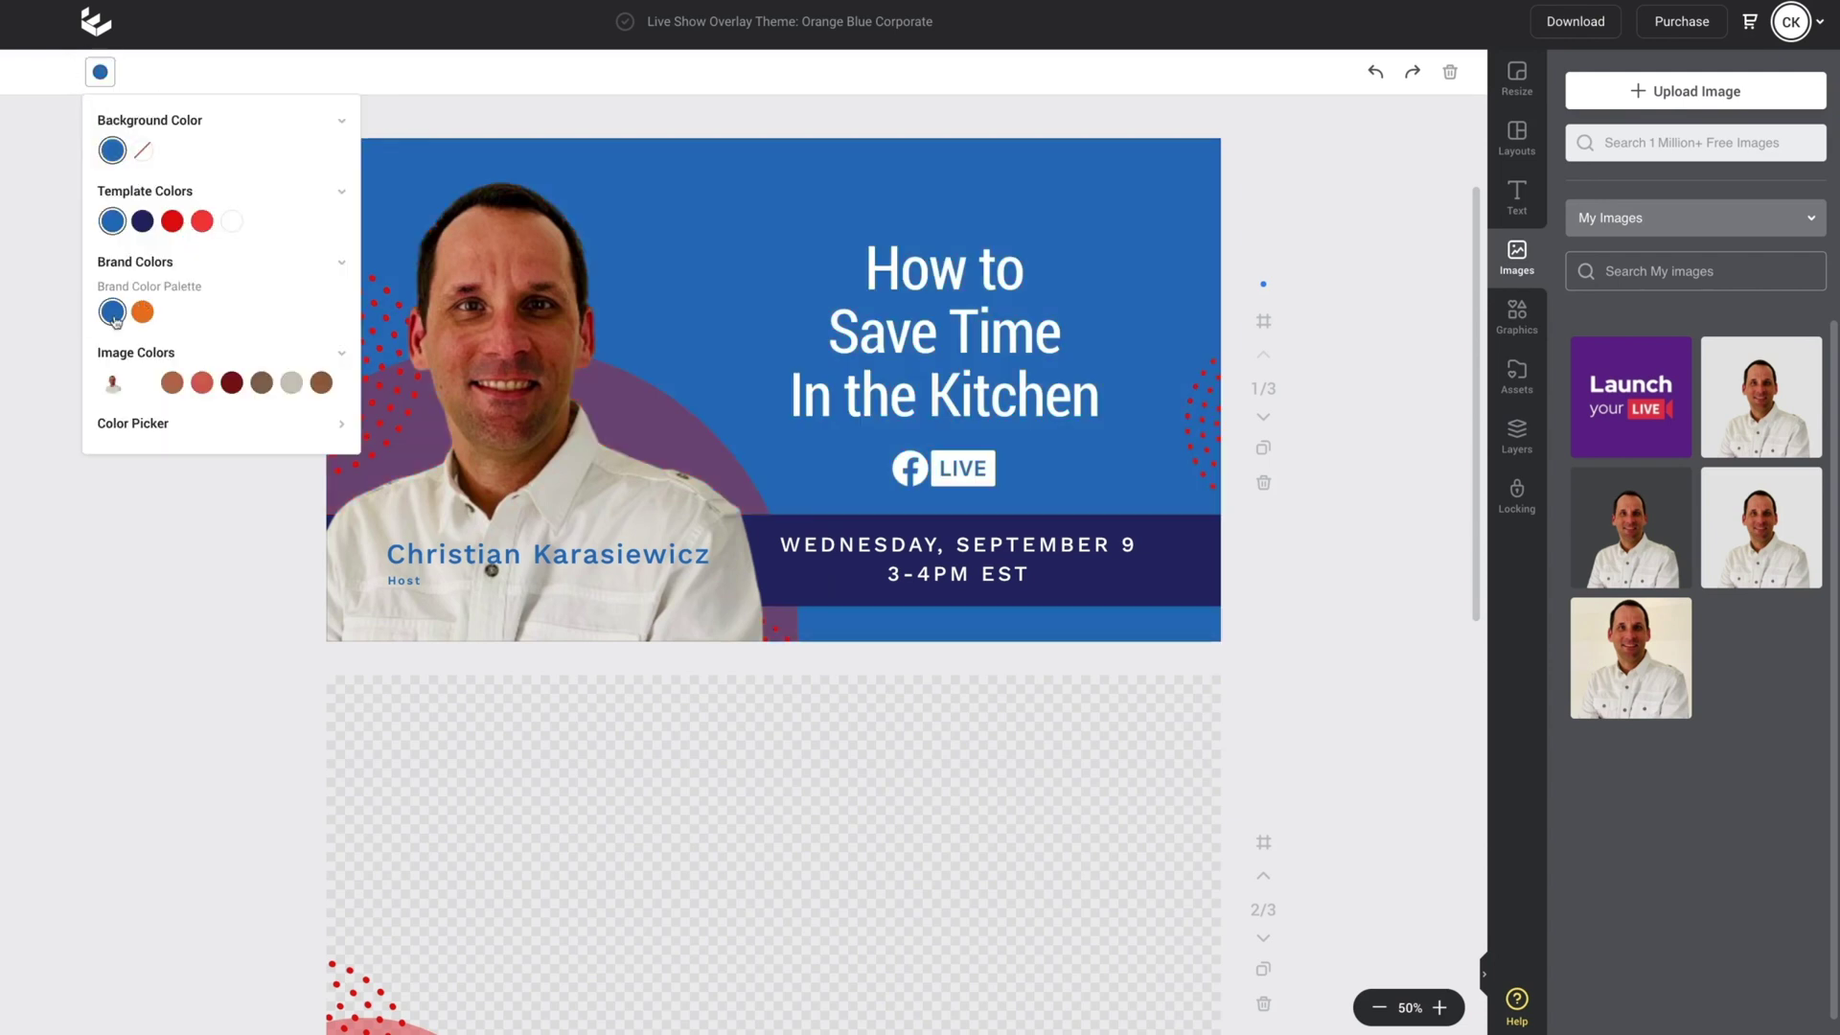
click(116, 537)
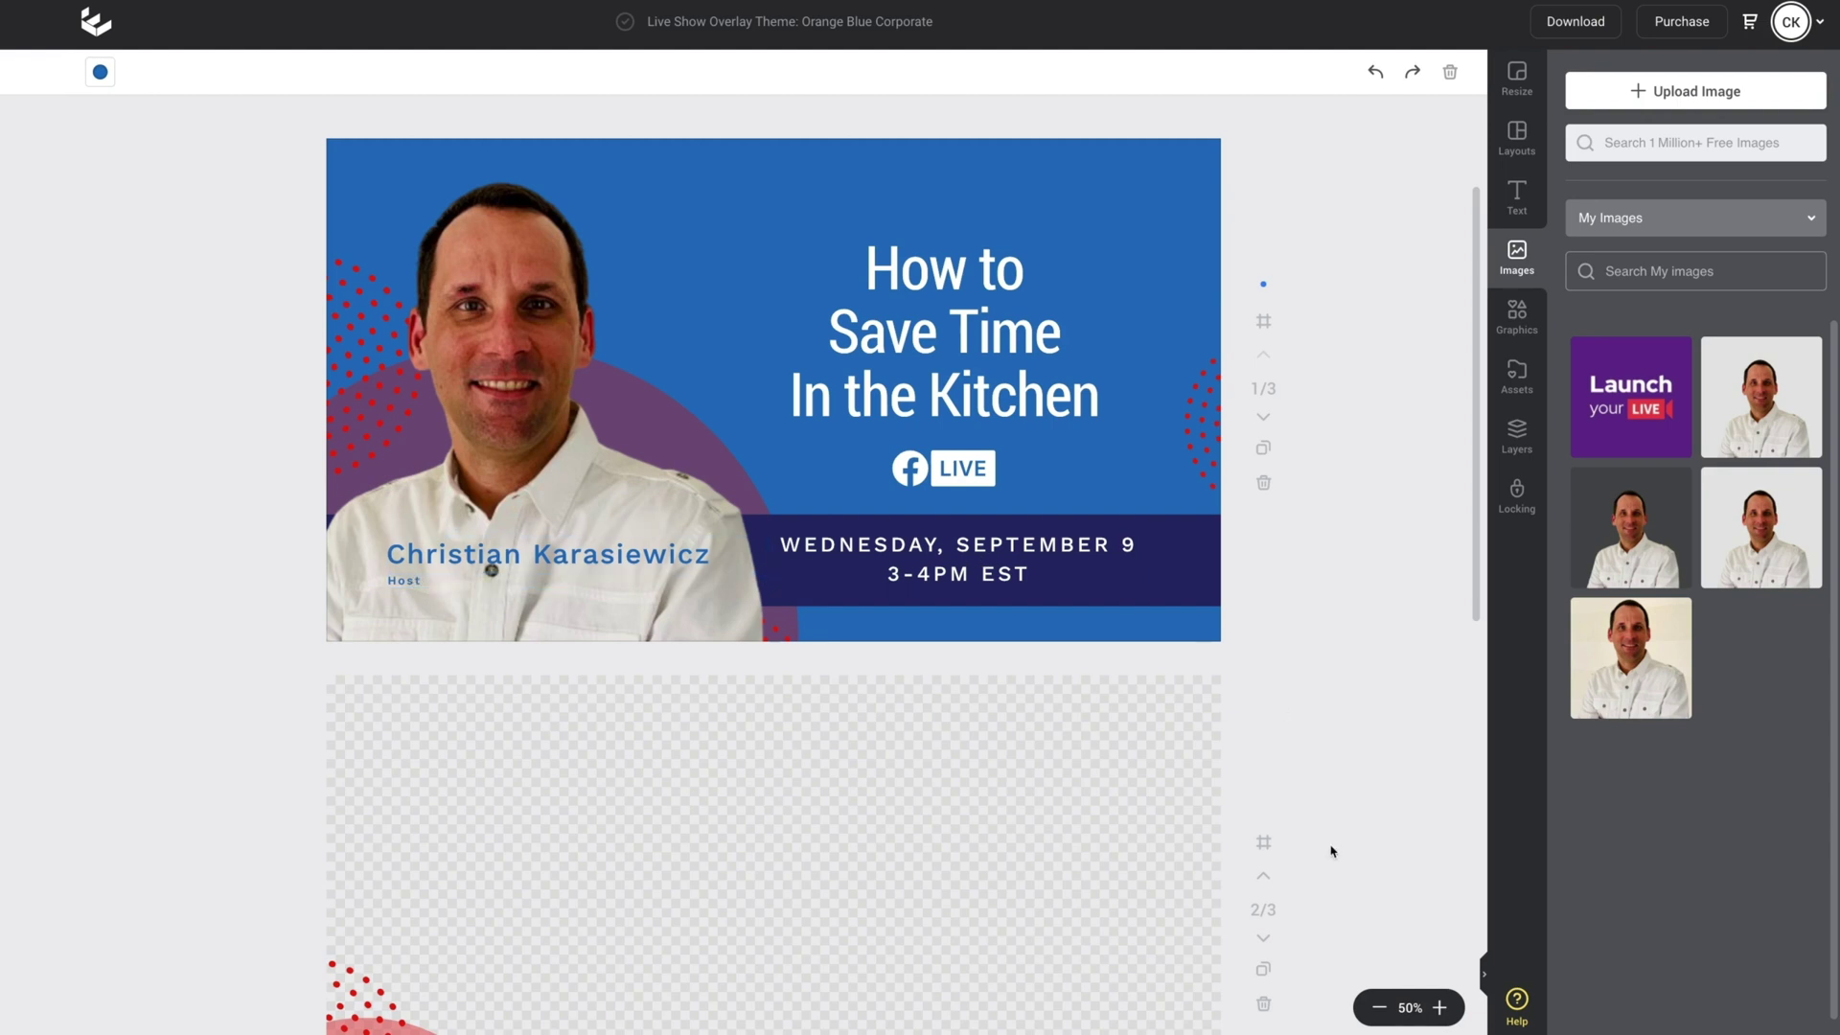
click(1482, 972)
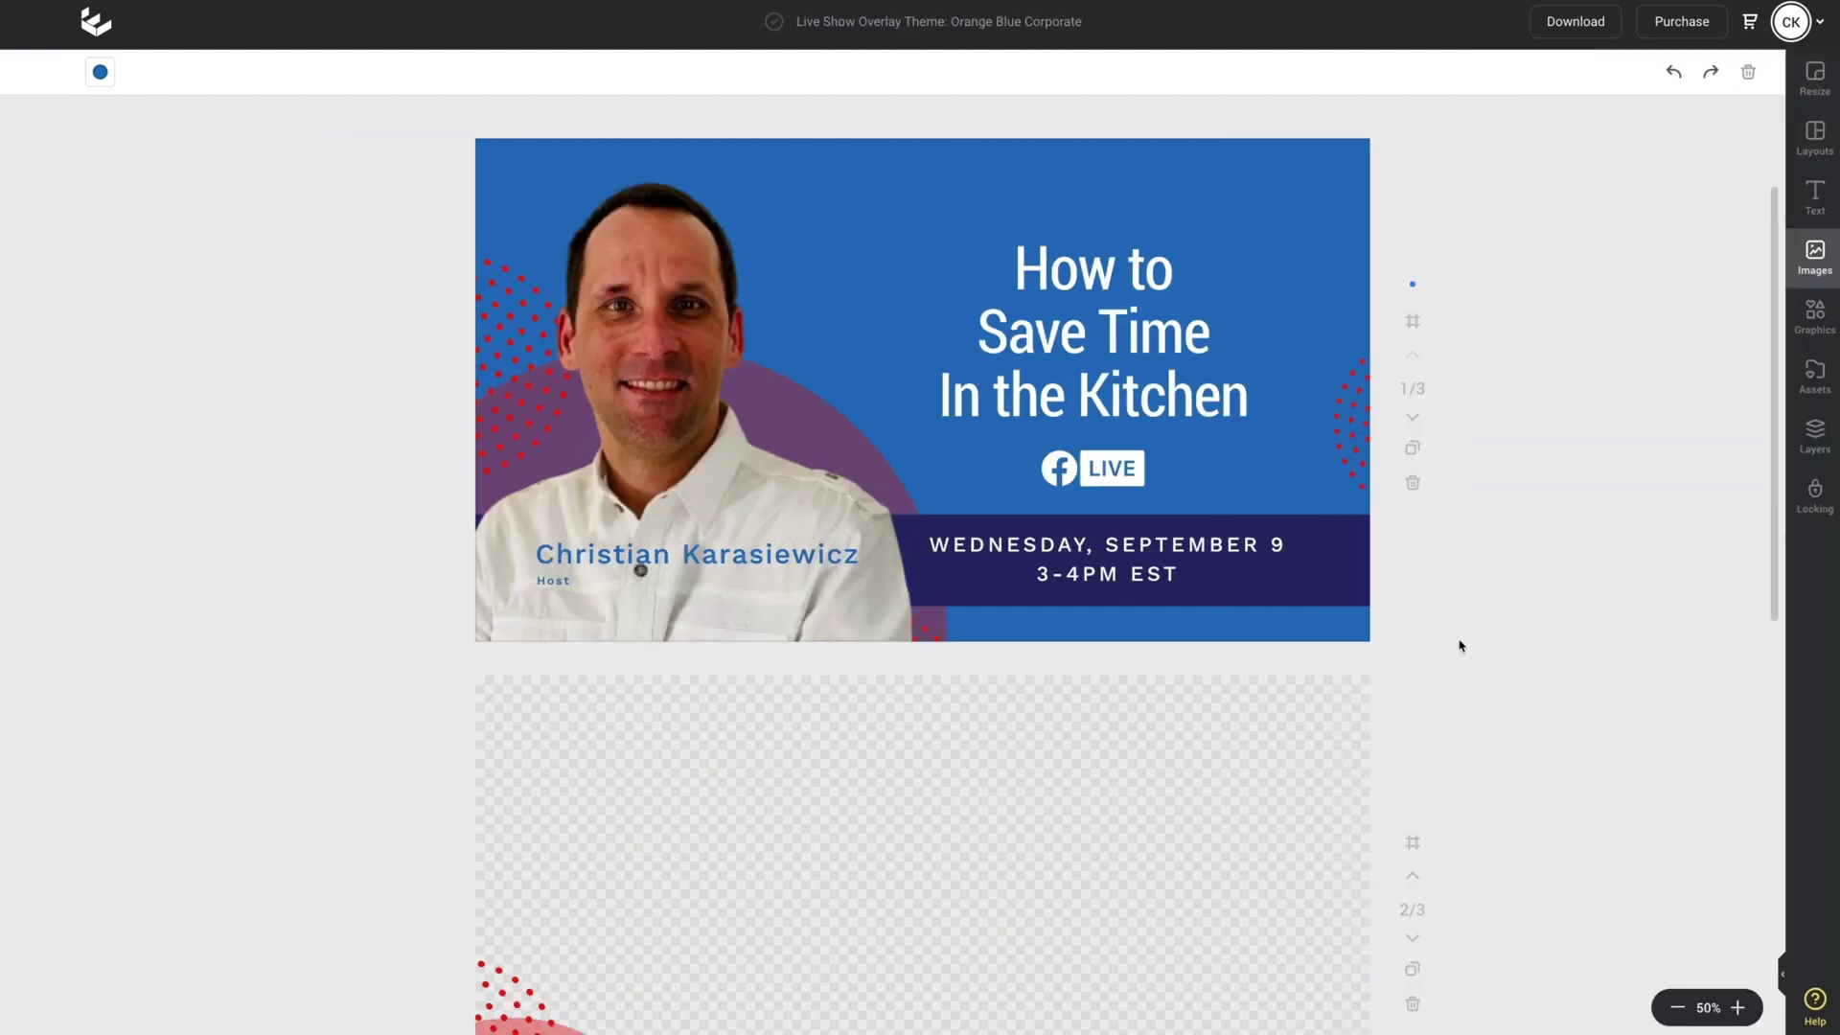
Step: Examine the dotted circle beside the heading and the layers inside the first page's Elements group
click(1352, 418)
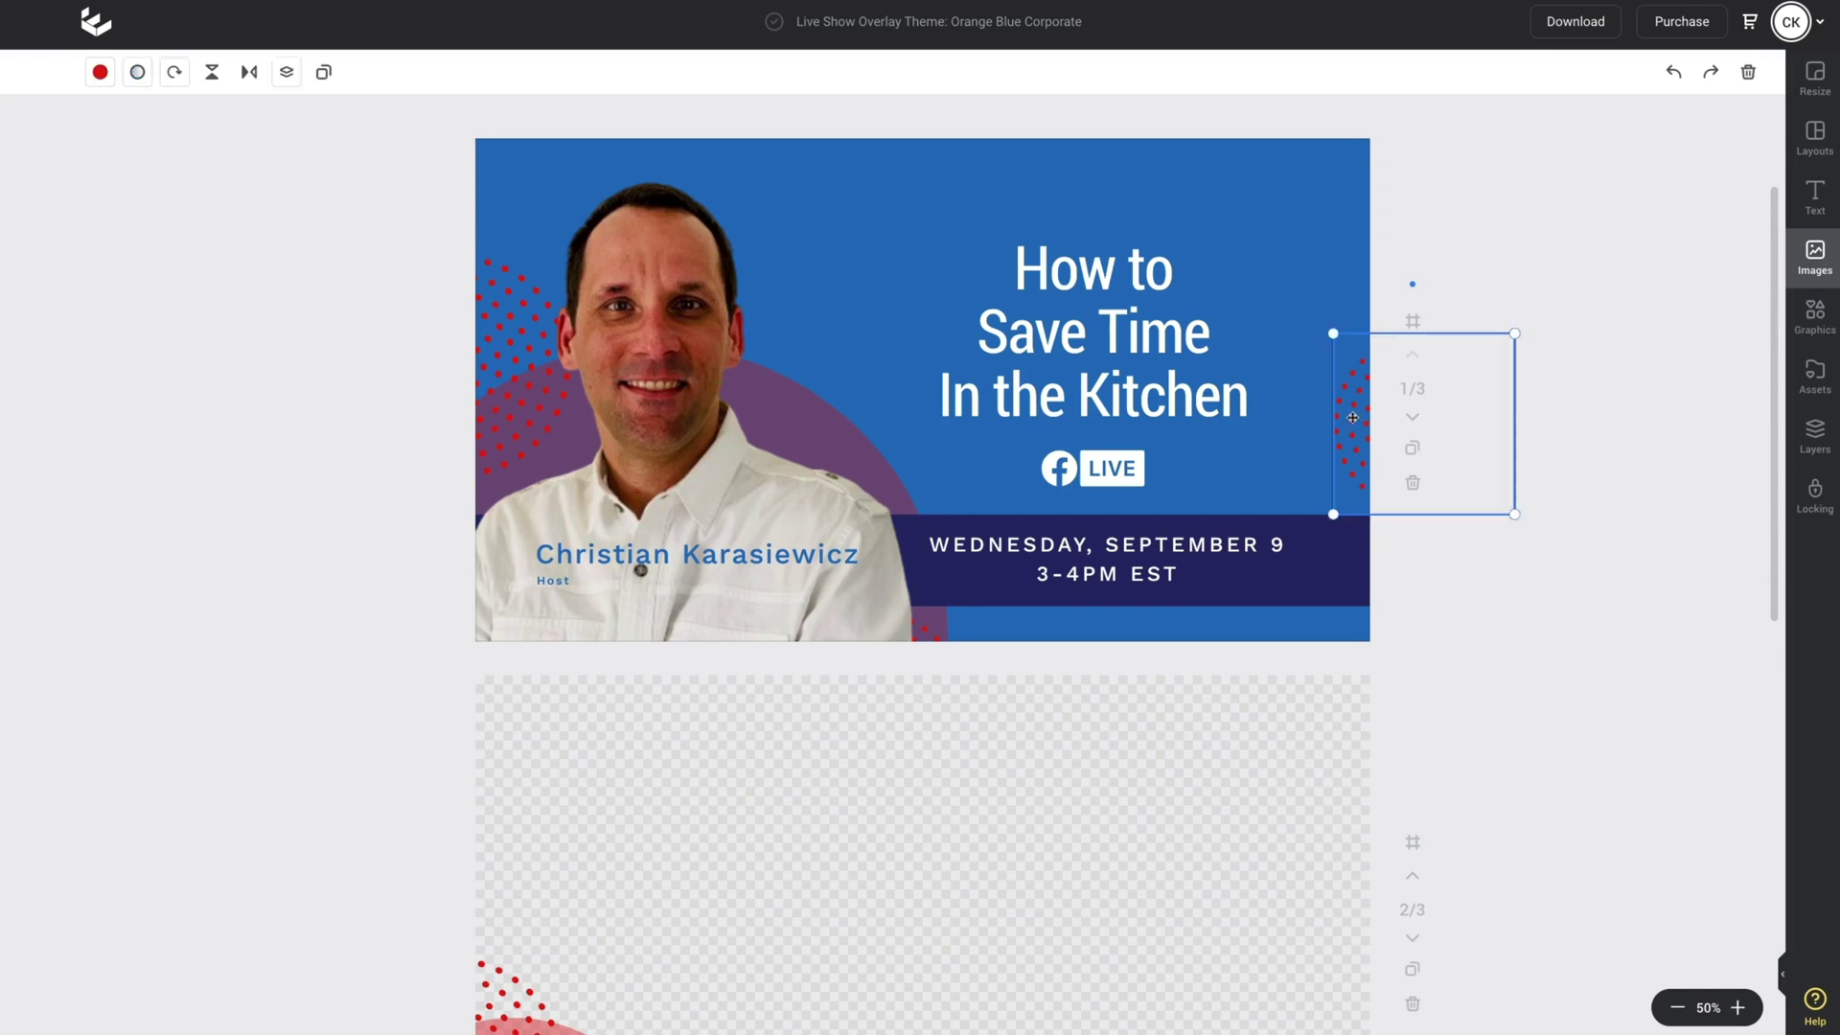
click(1607, 262)
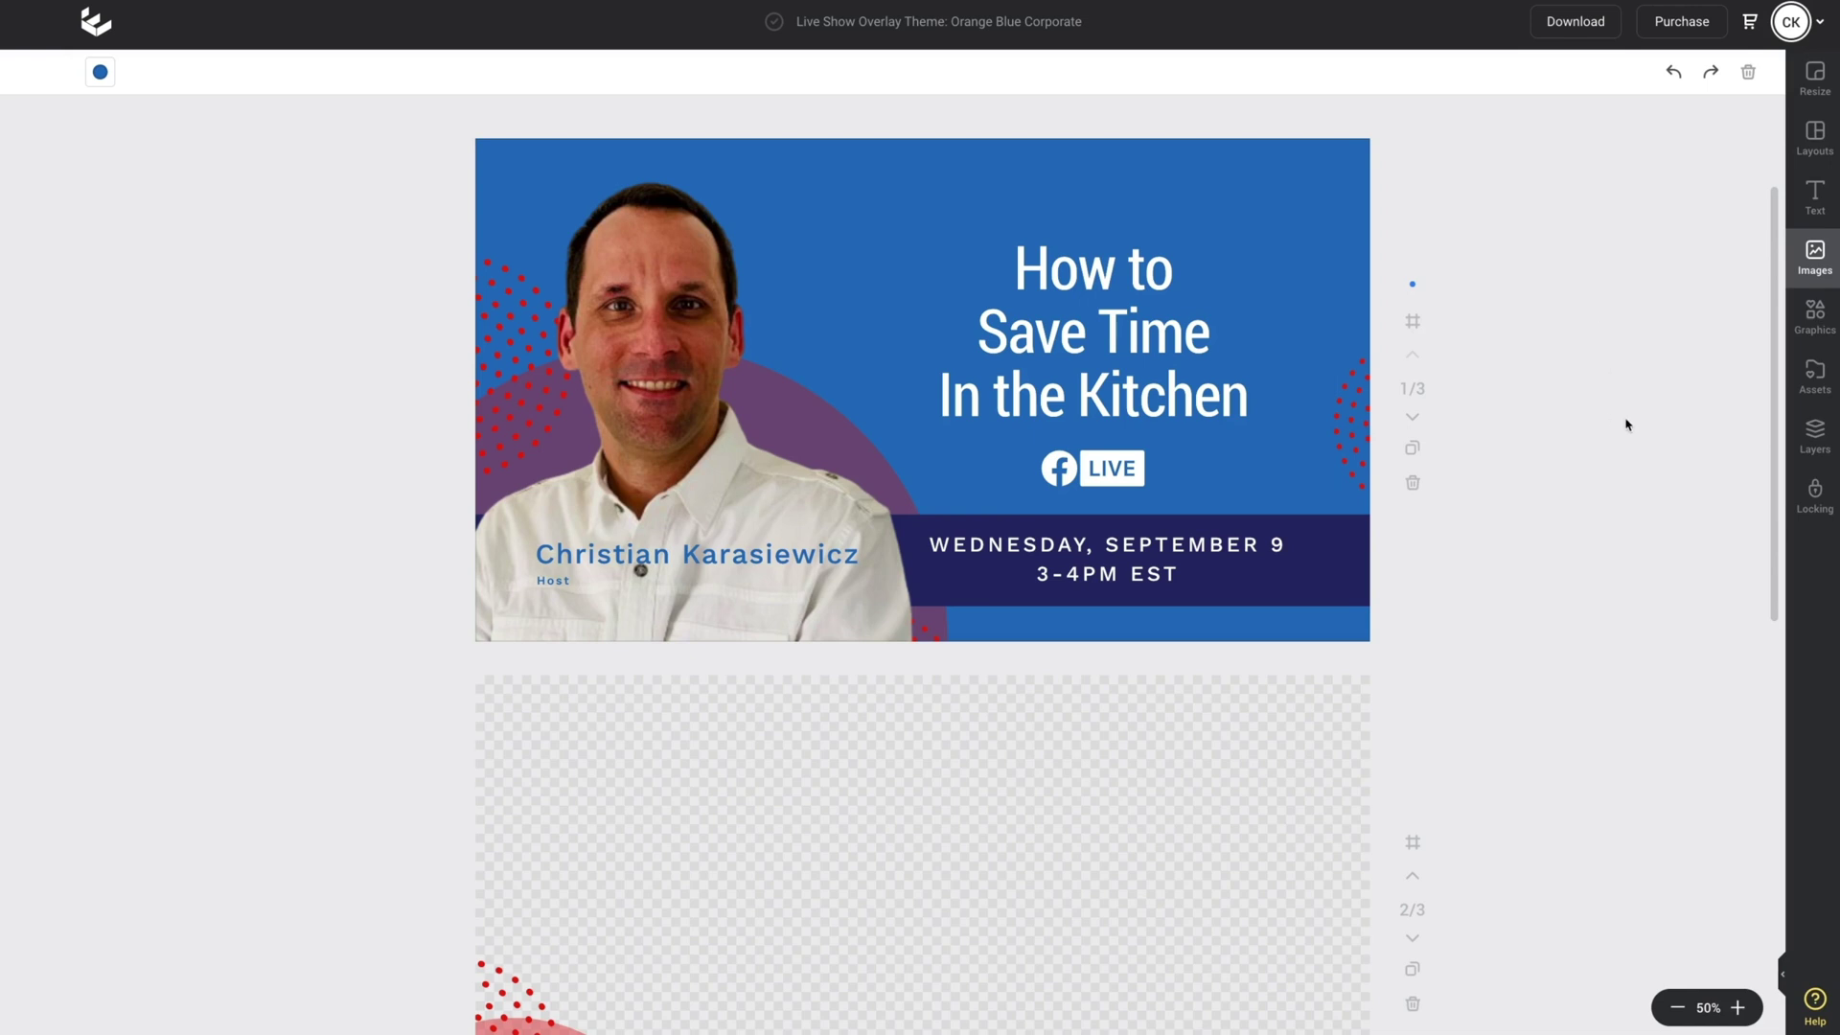
click(1818, 448)
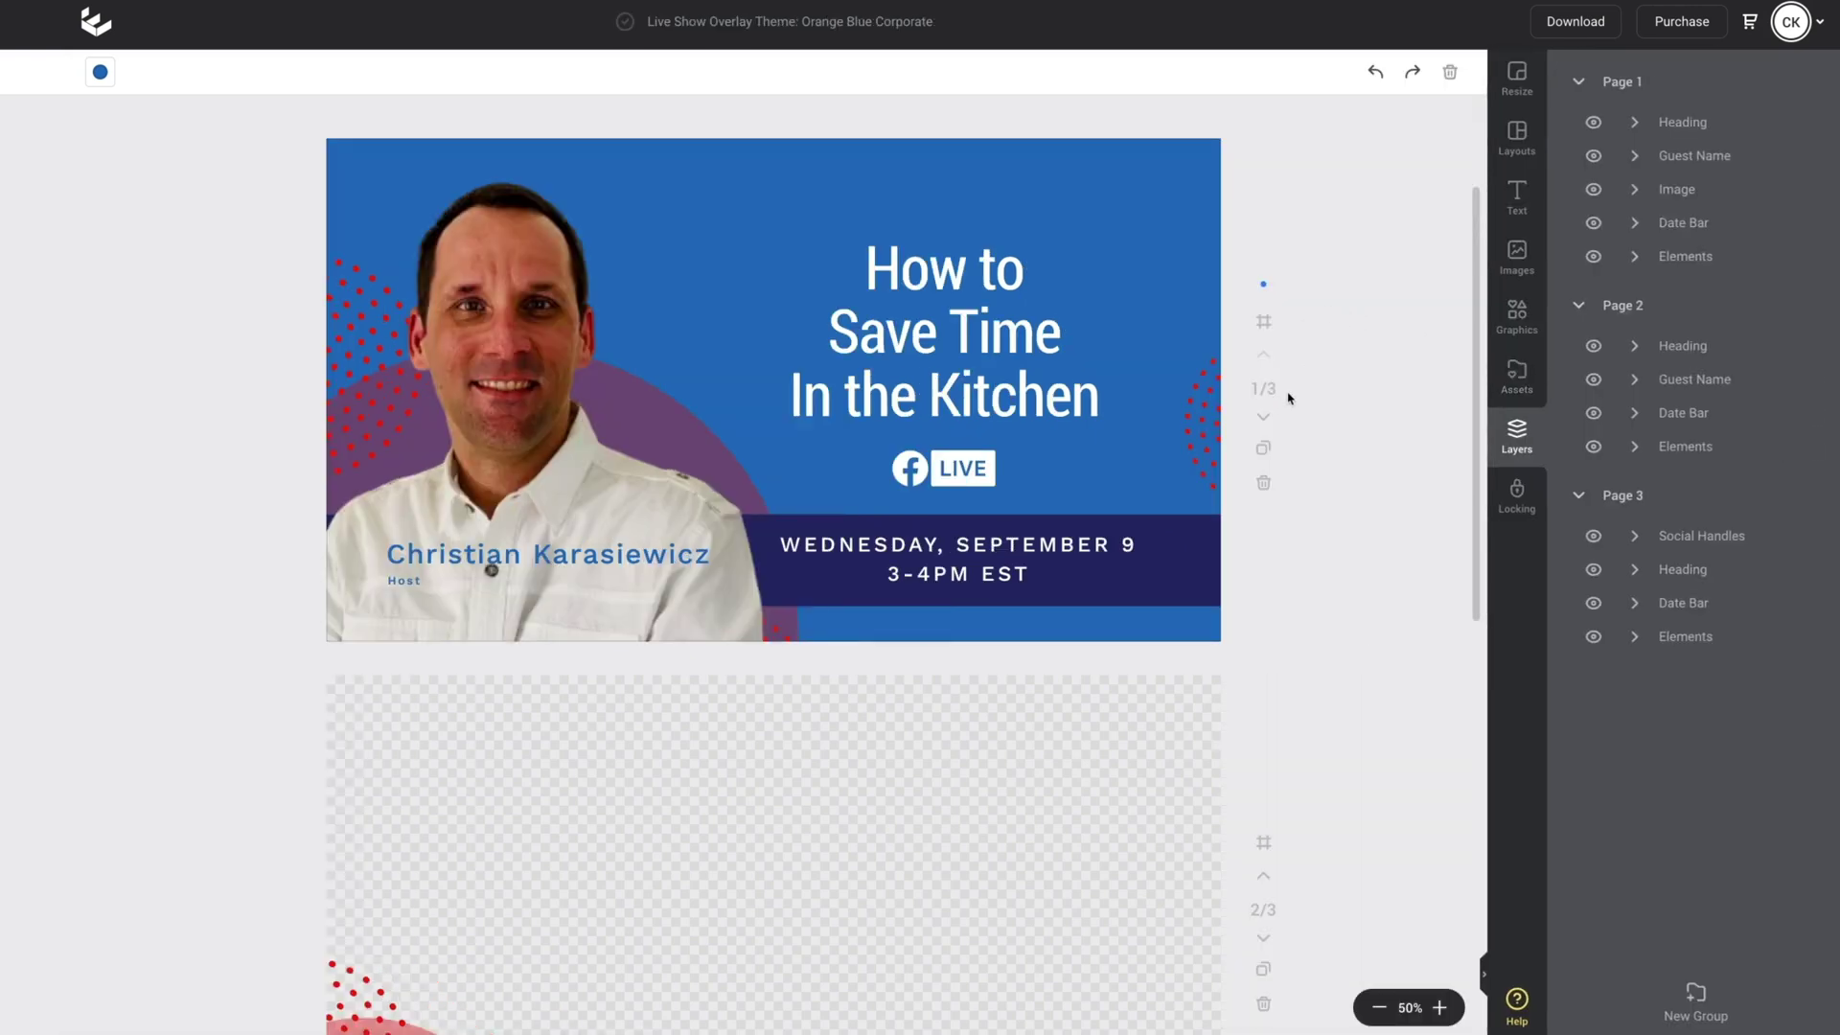
click(1636, 261)
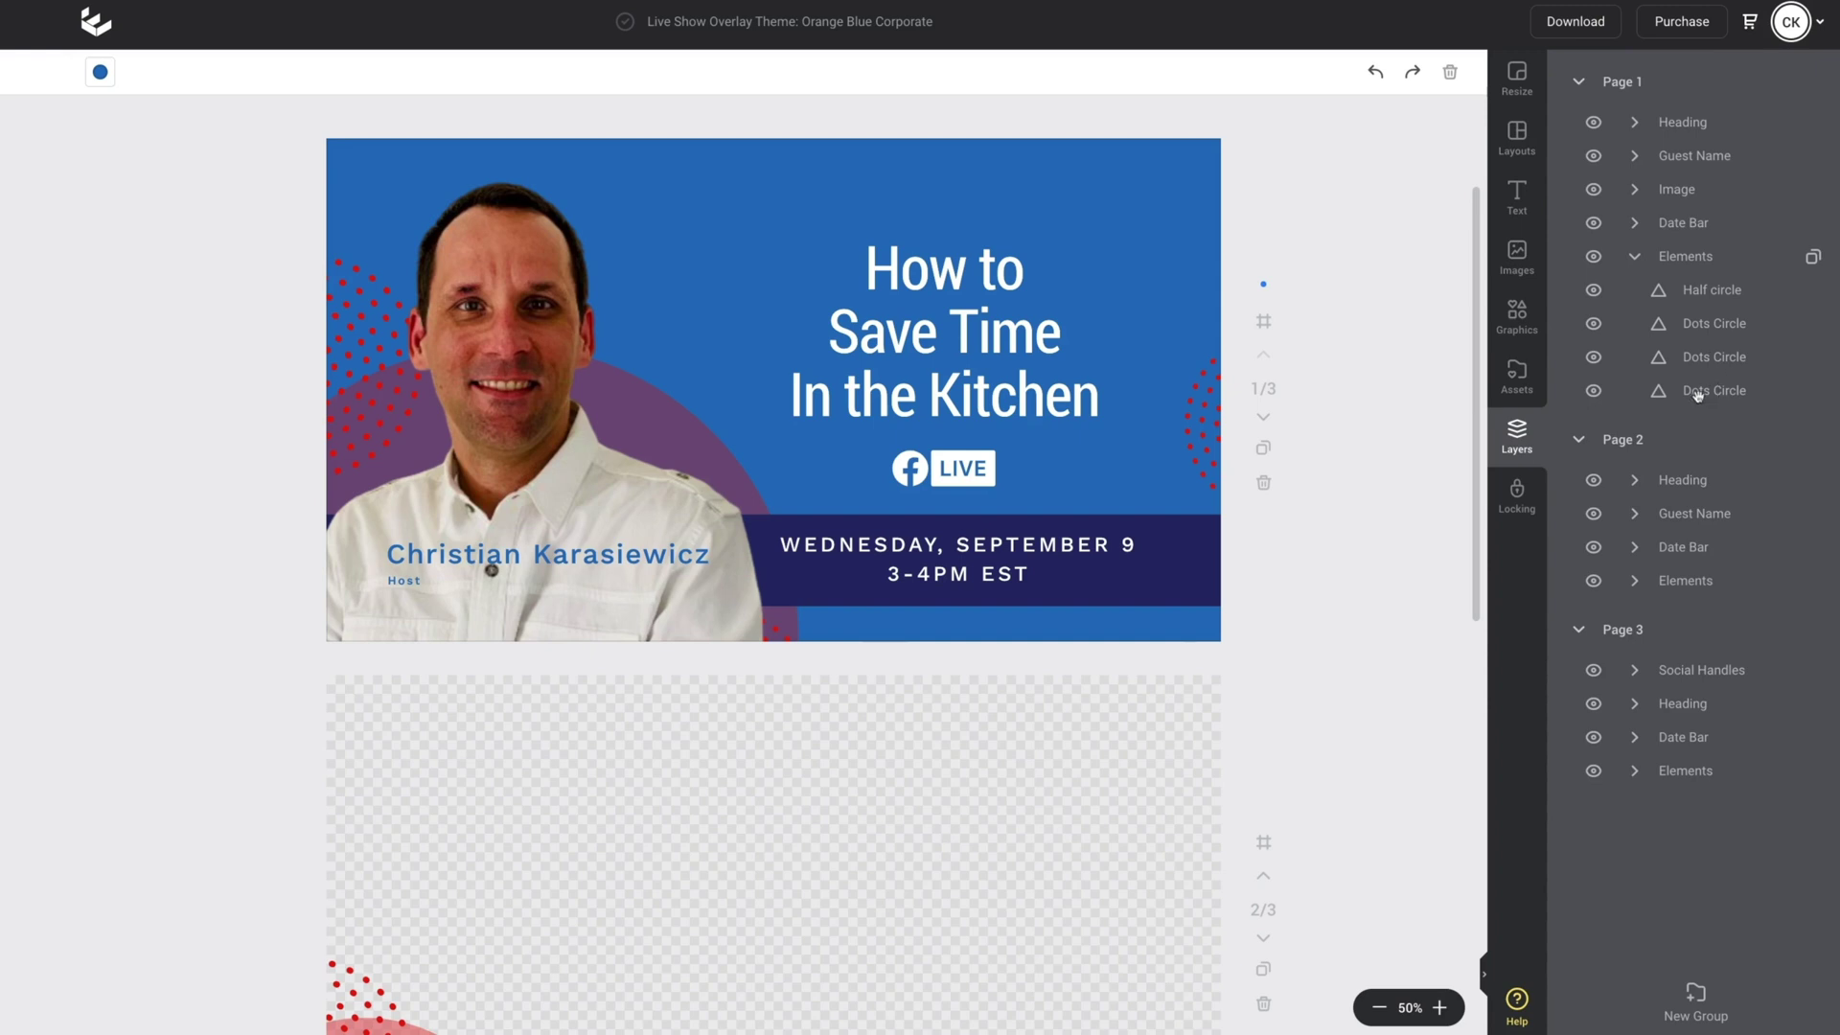
click(1486, 974)
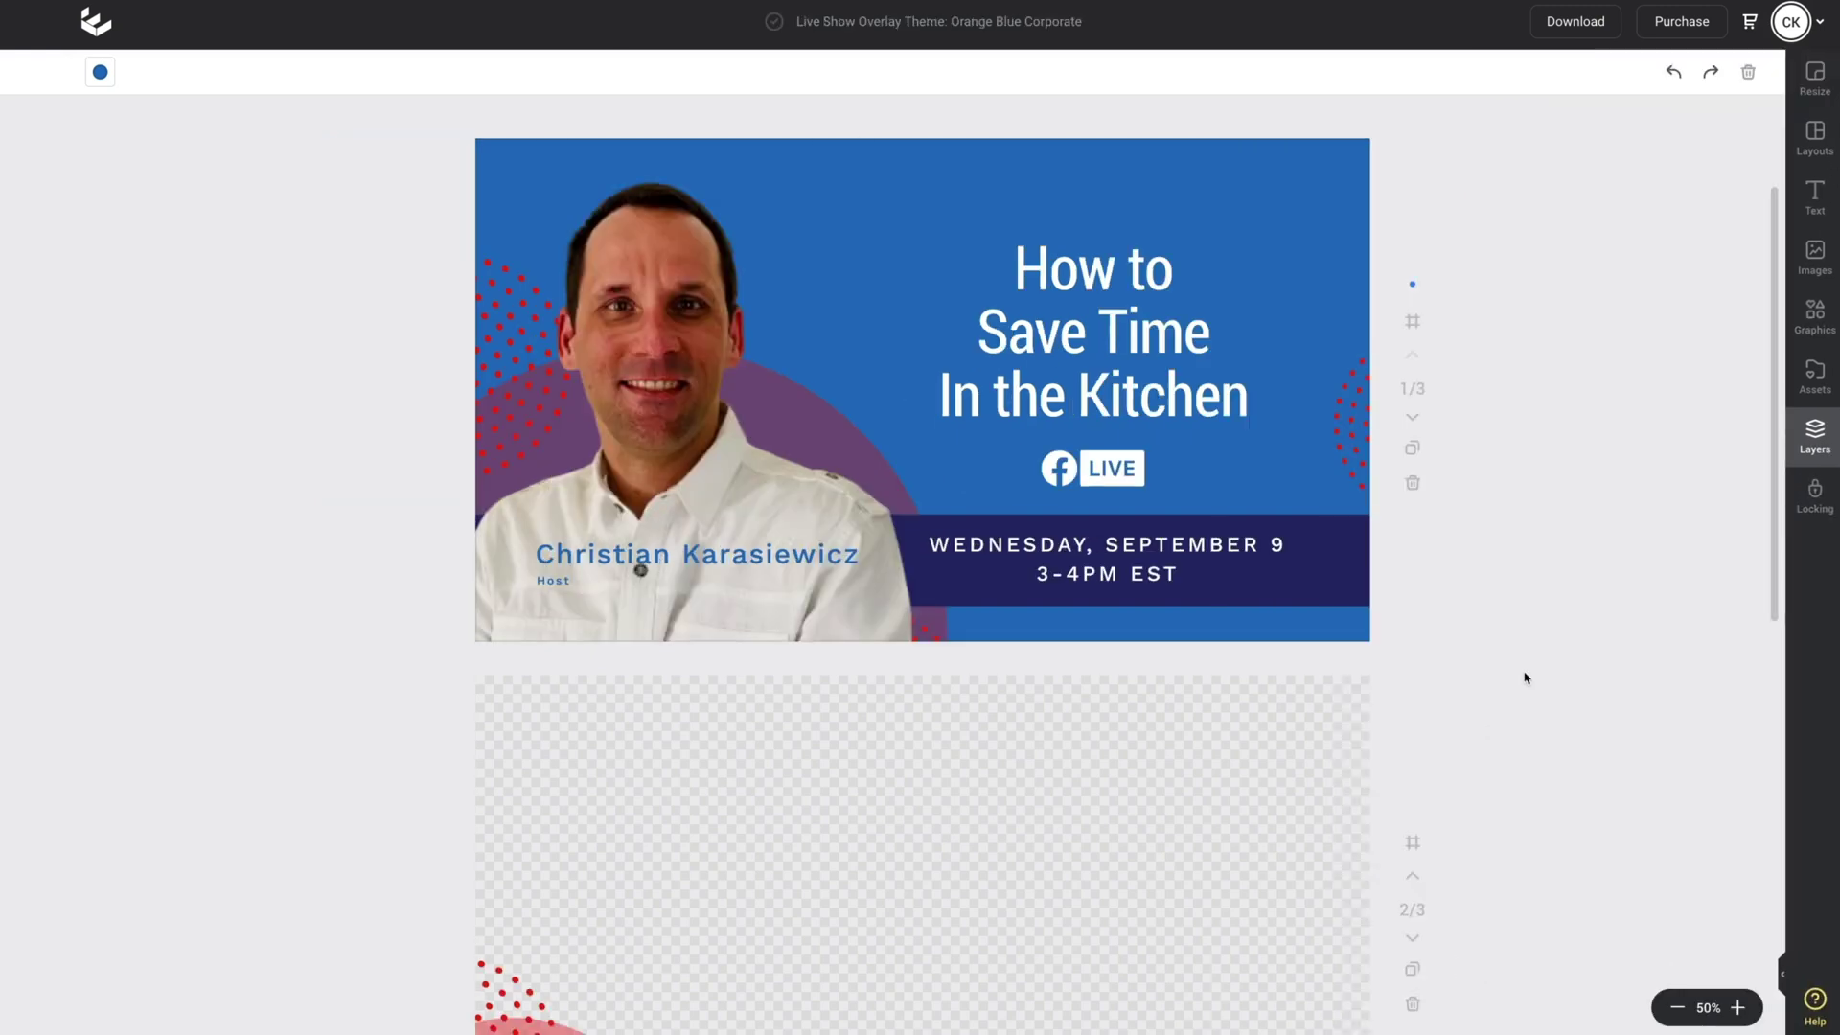
Step: Replace the lower-third name on the second page with the host's full name and the line beneath it with "Host"
scroll(1525, 678, down, 5)
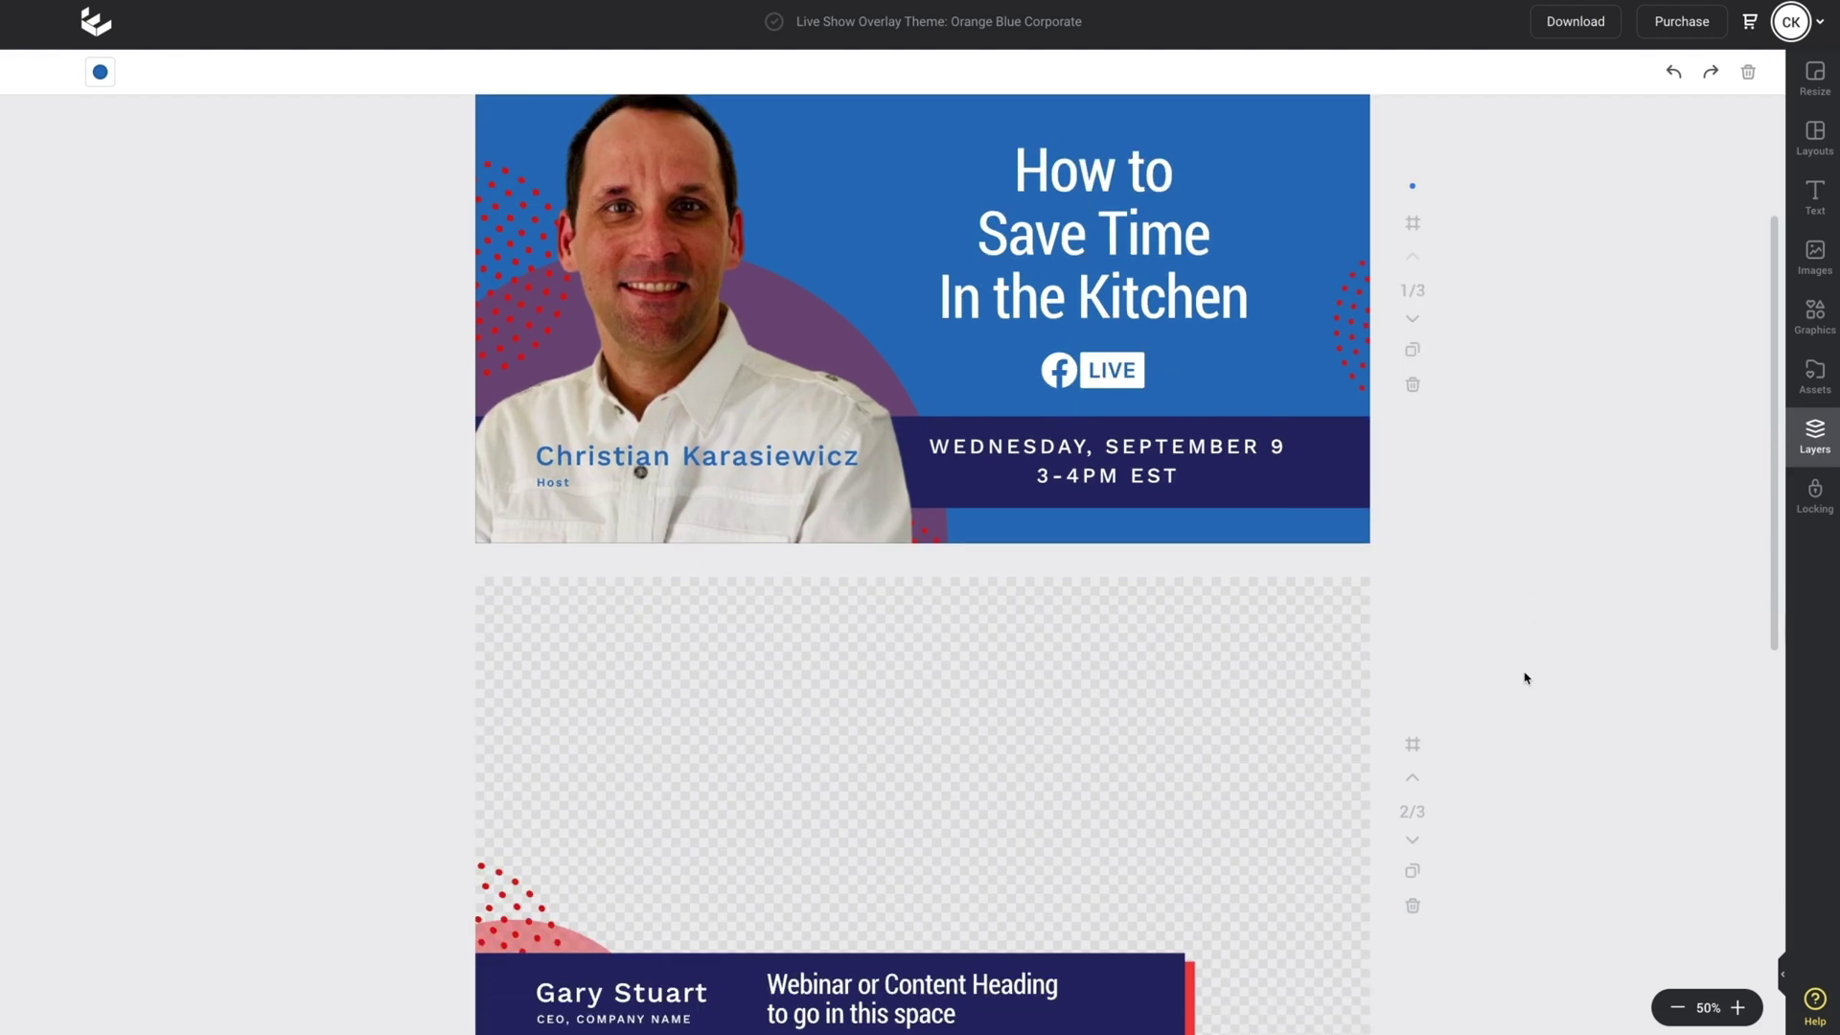
scroll(1526, 678, down, 4)
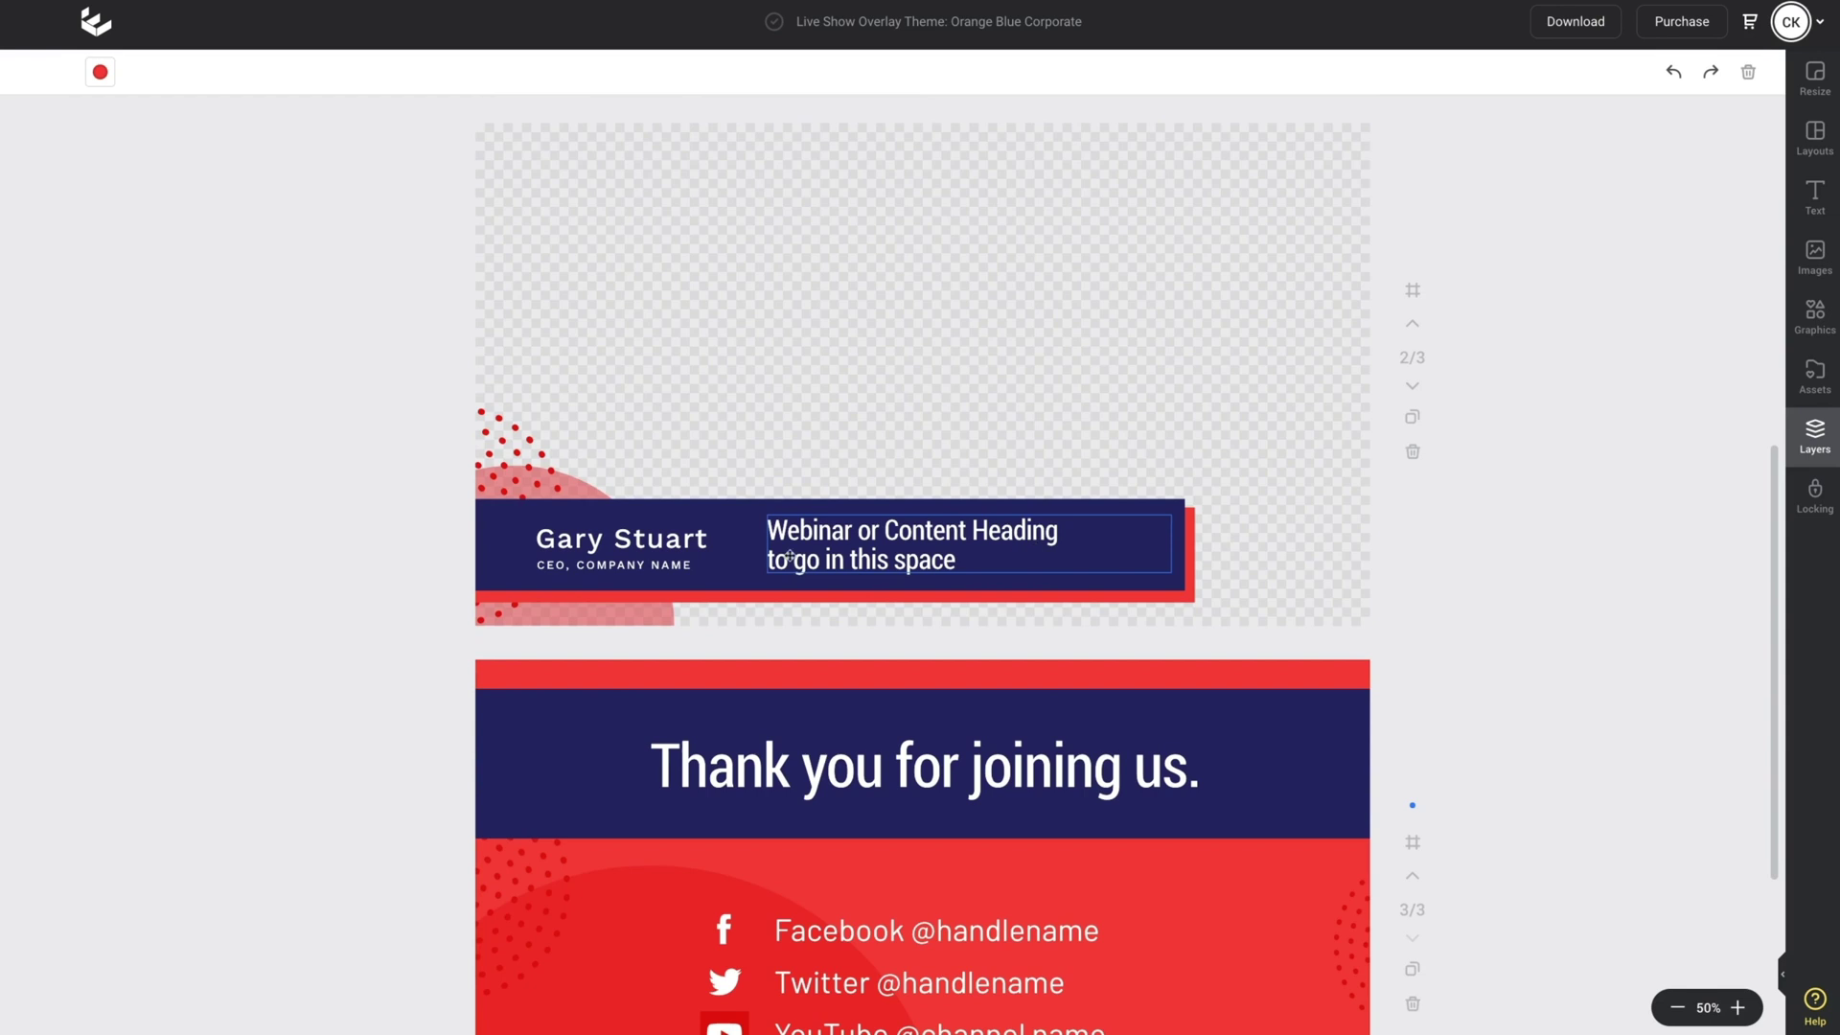
double_click(628, 546)
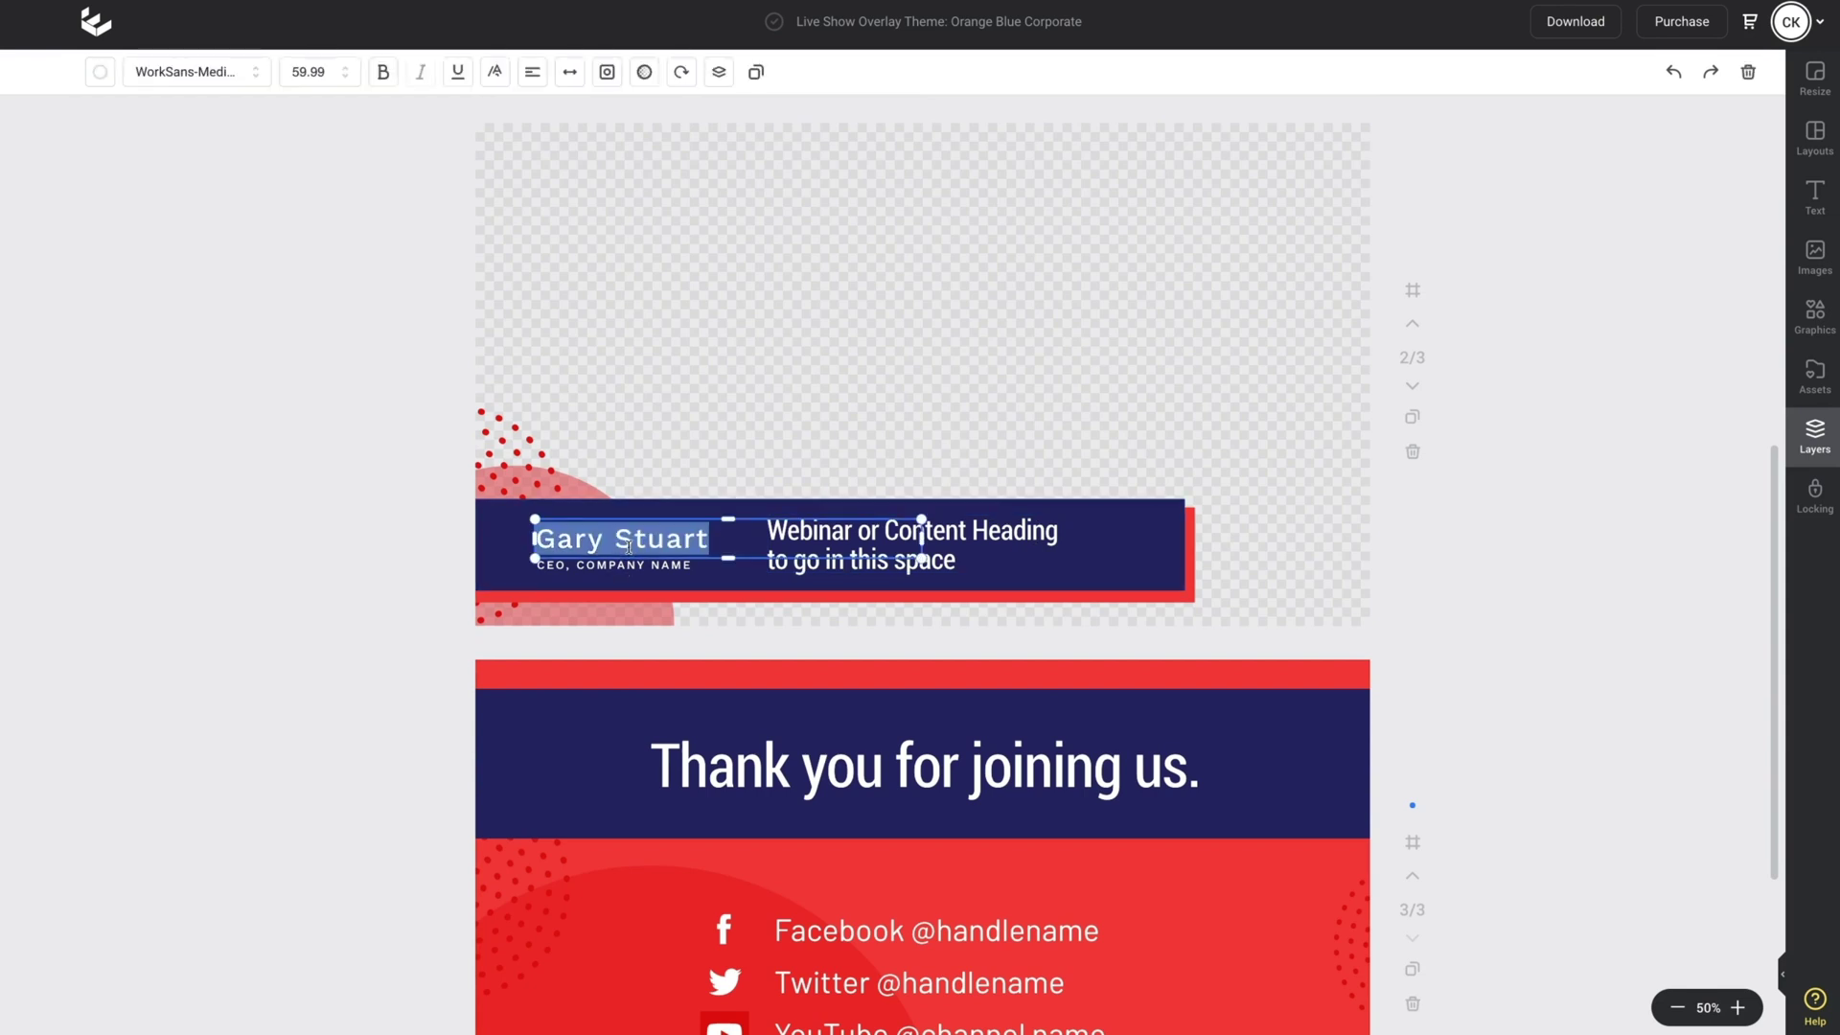
text(Christian Karasi)
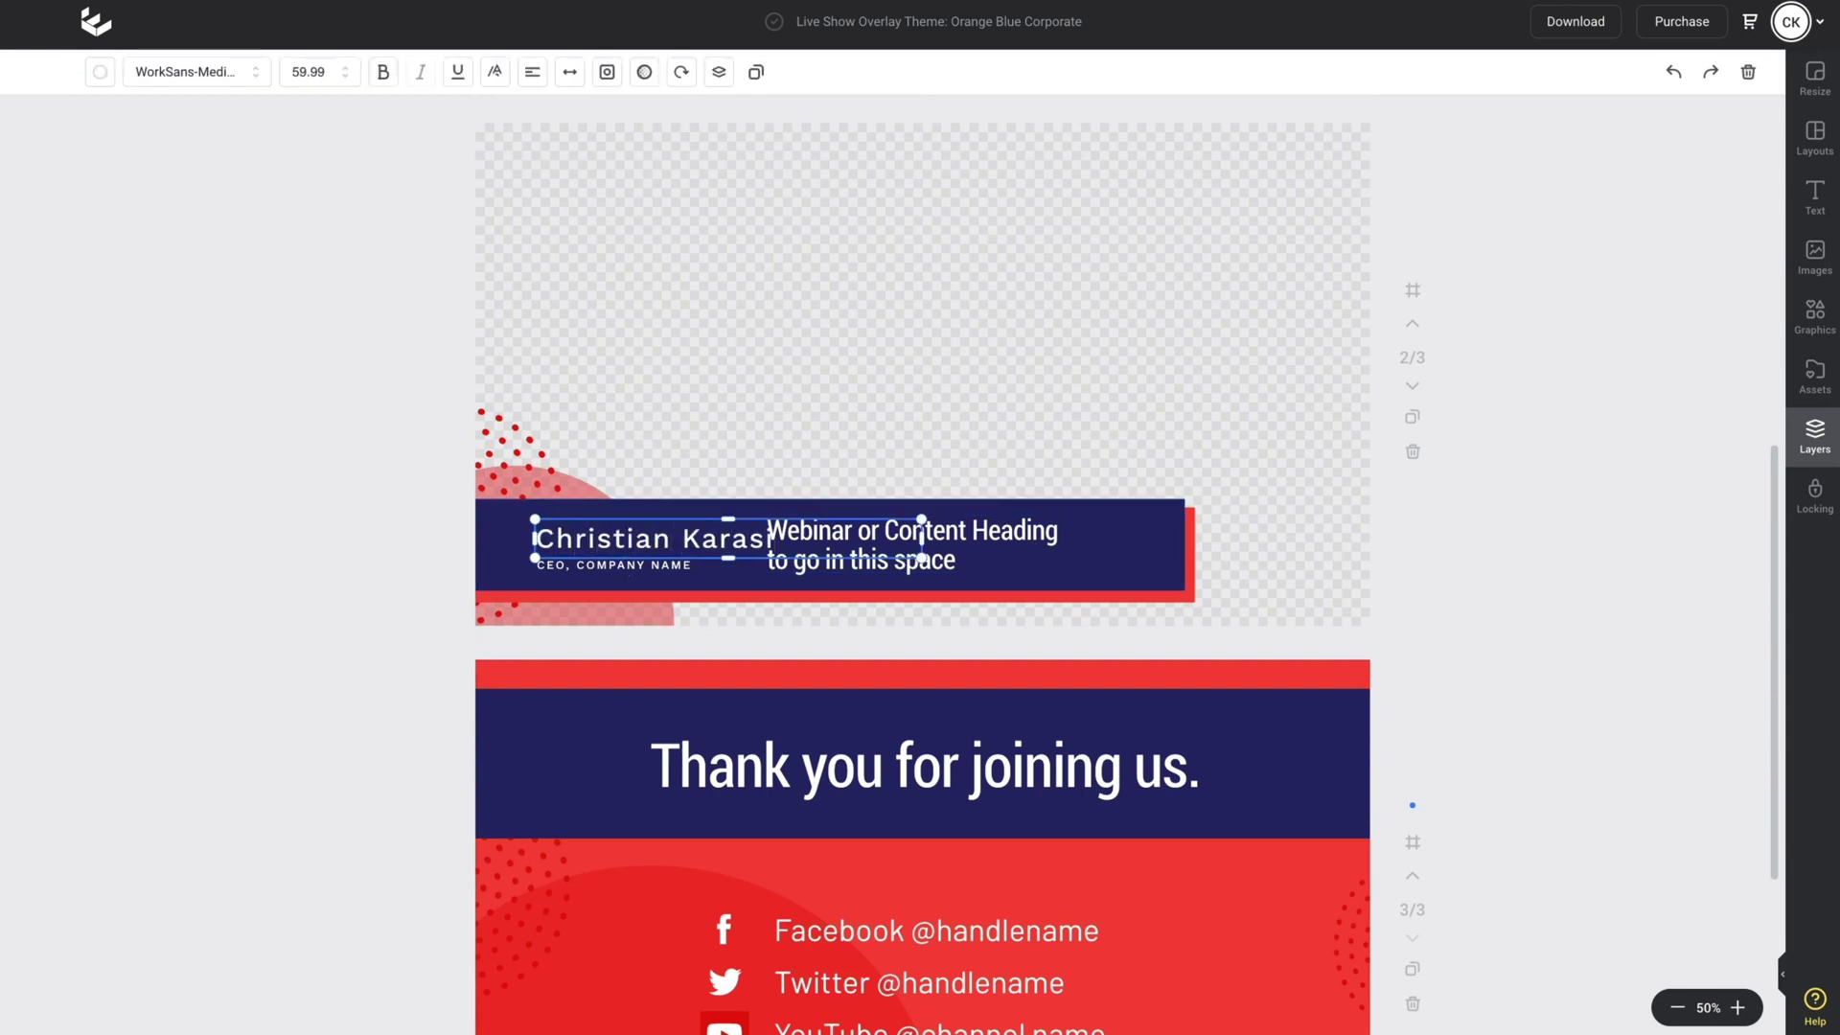
text(ewicz)
double_click(589, 568)
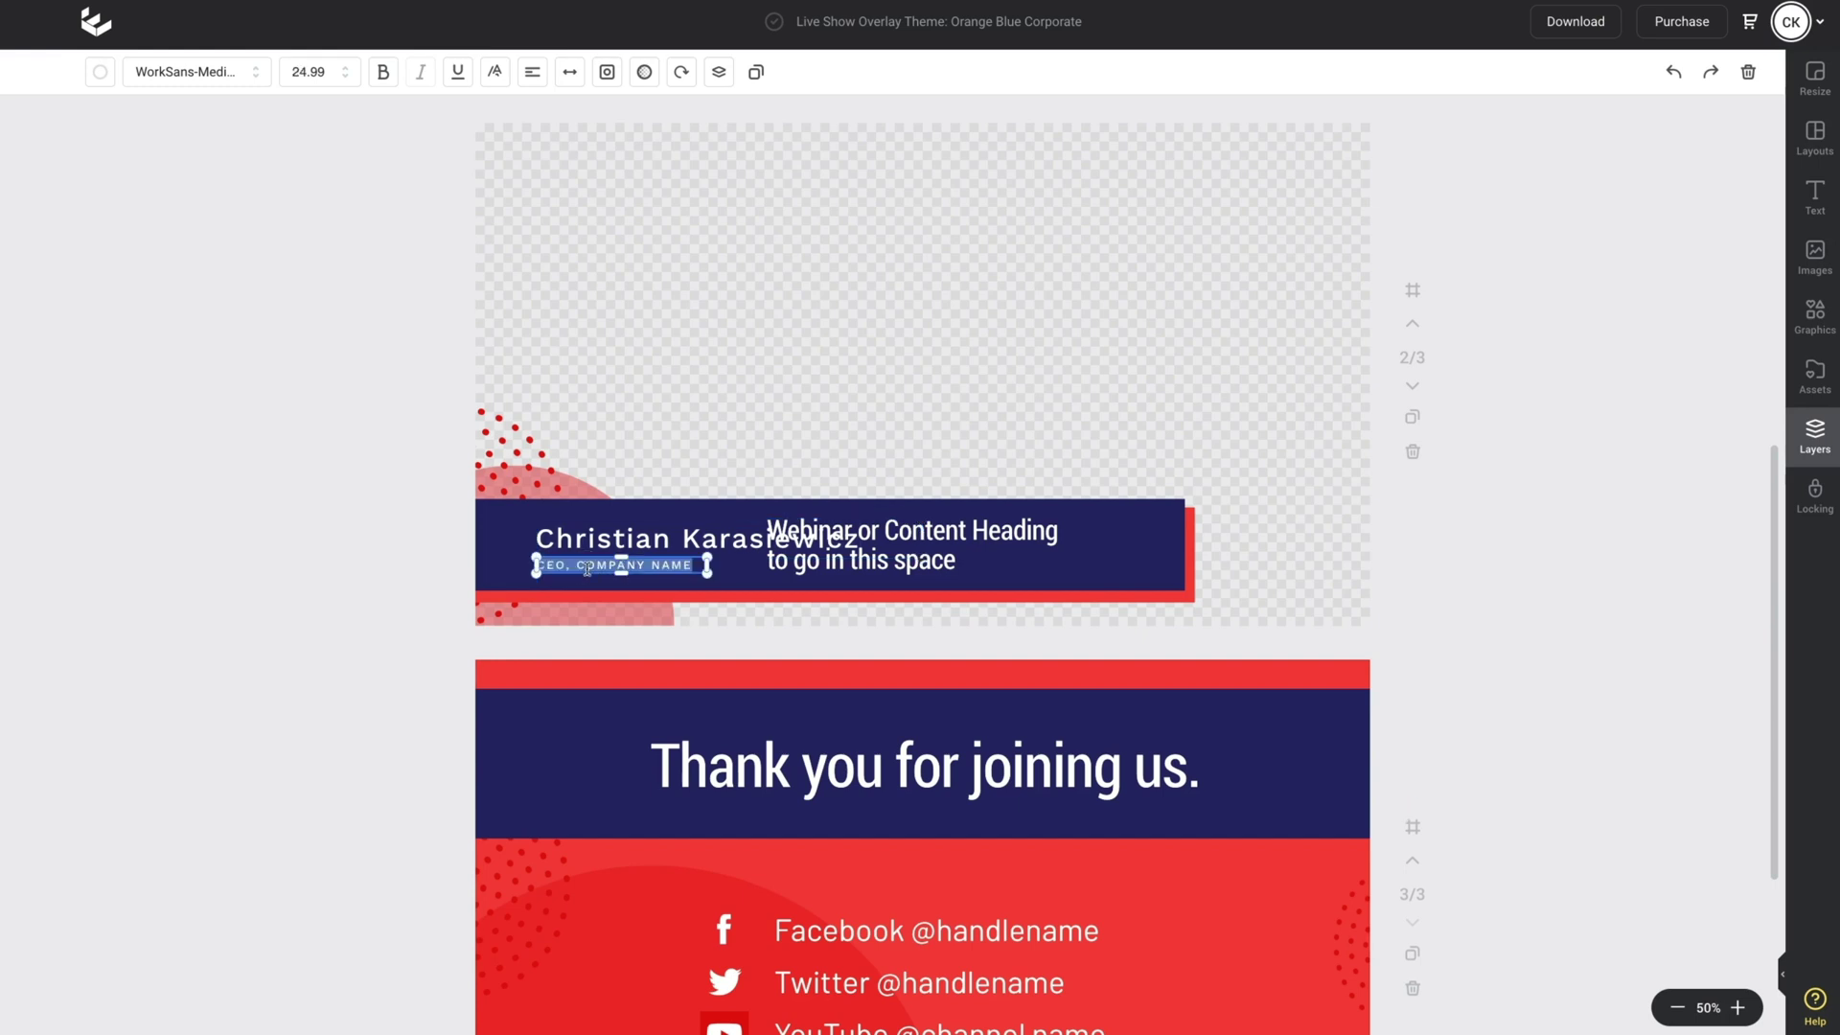
text(Host)
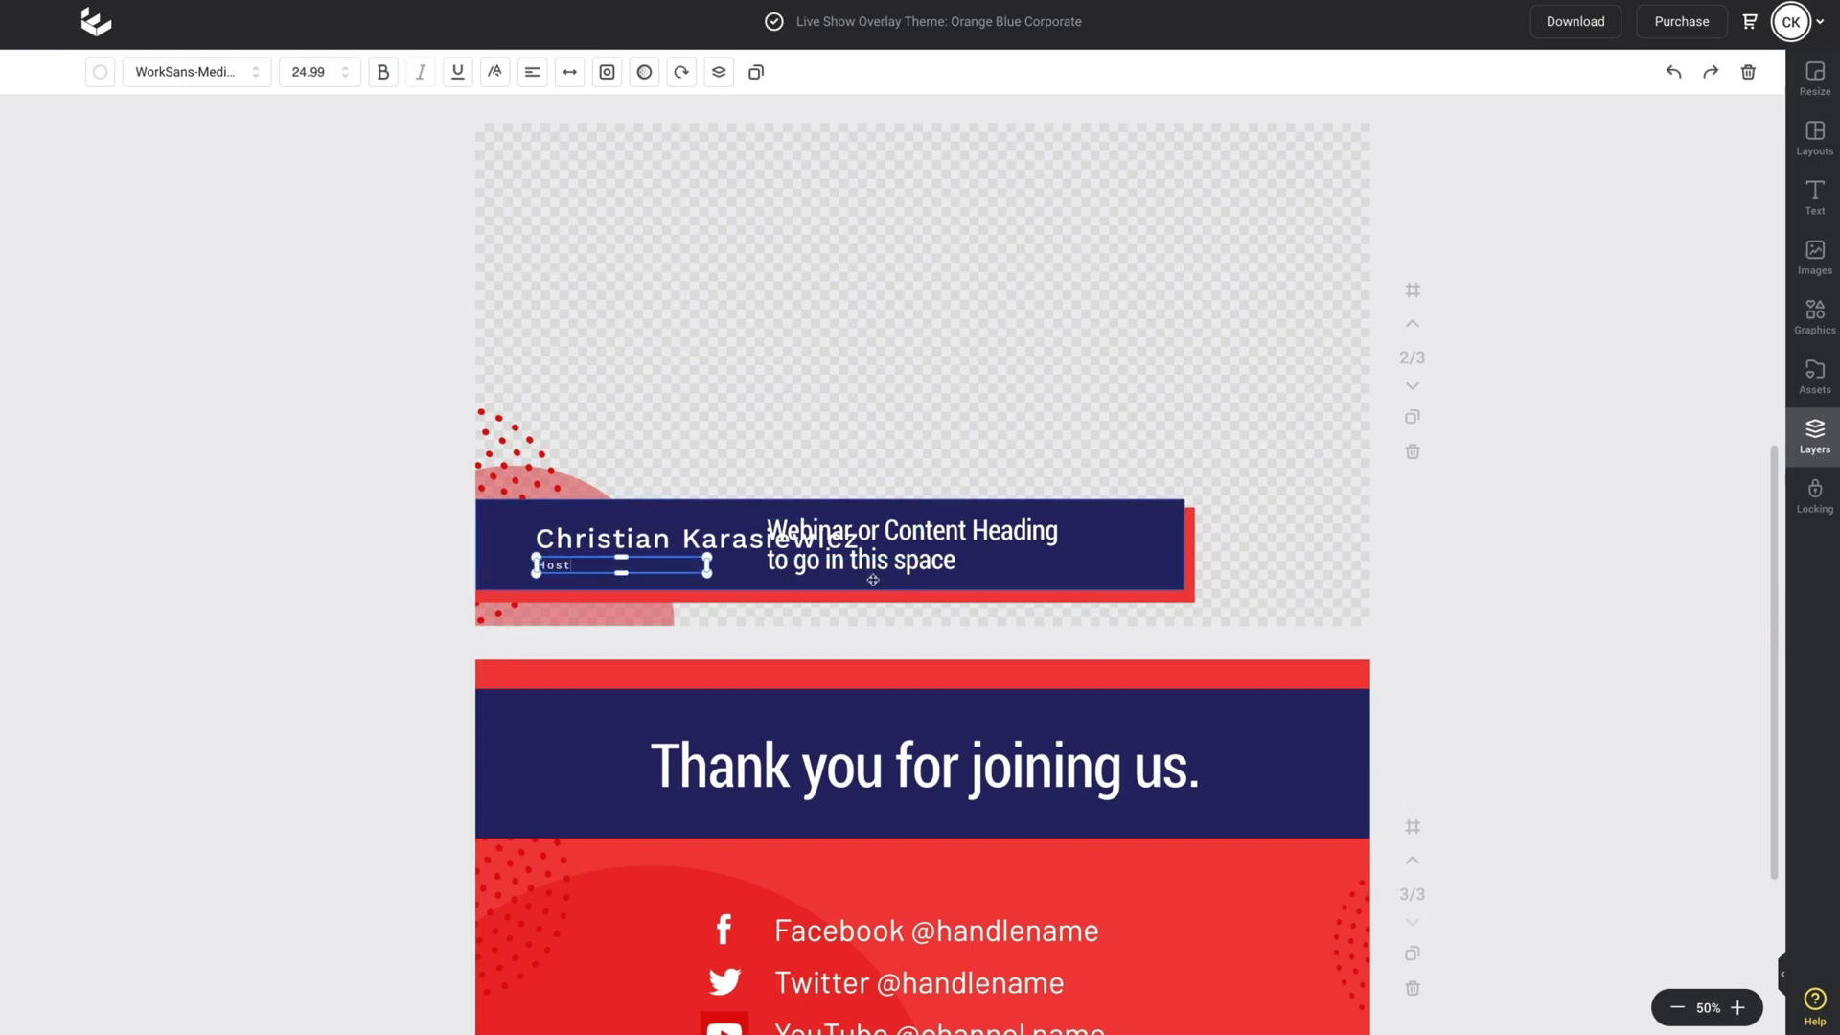
Step: Replace the lower-third content heading on the second page with "10 Minute Meal Prep"
double_click(946, 533)
key(ctrl+a)
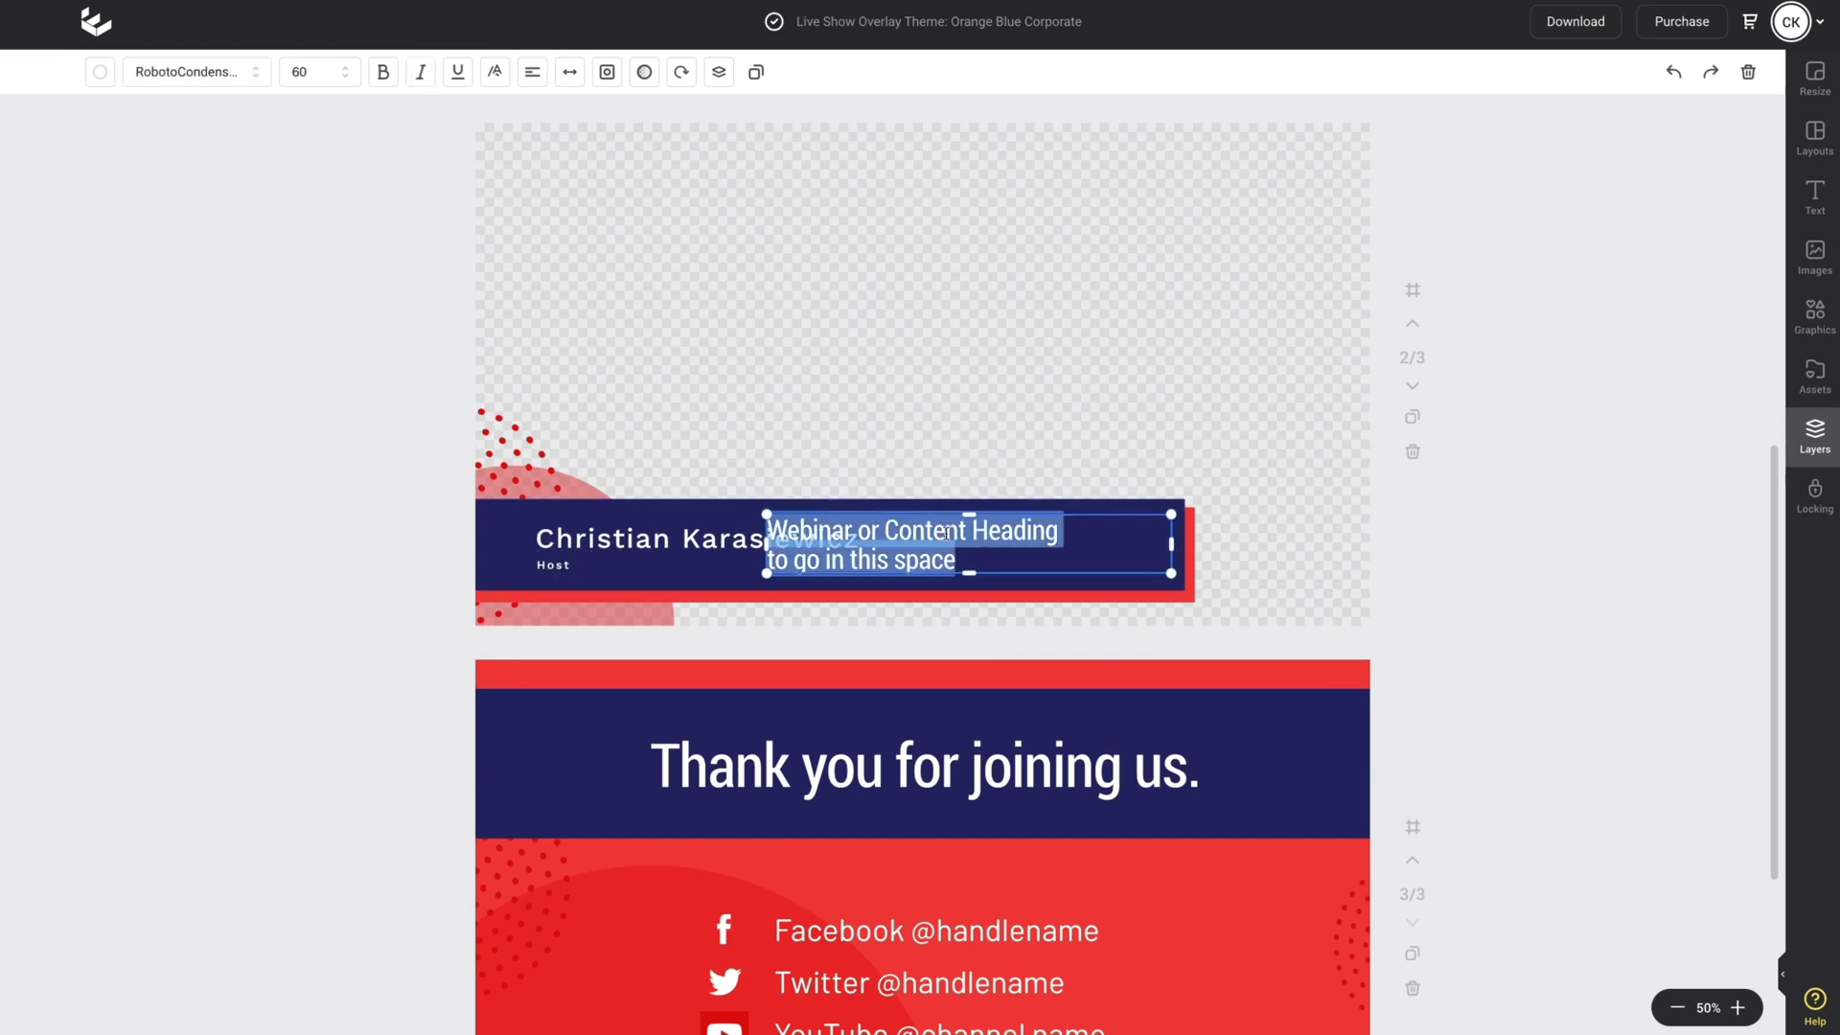
key(BackSpace)
text(10 Minute Meal Prep)
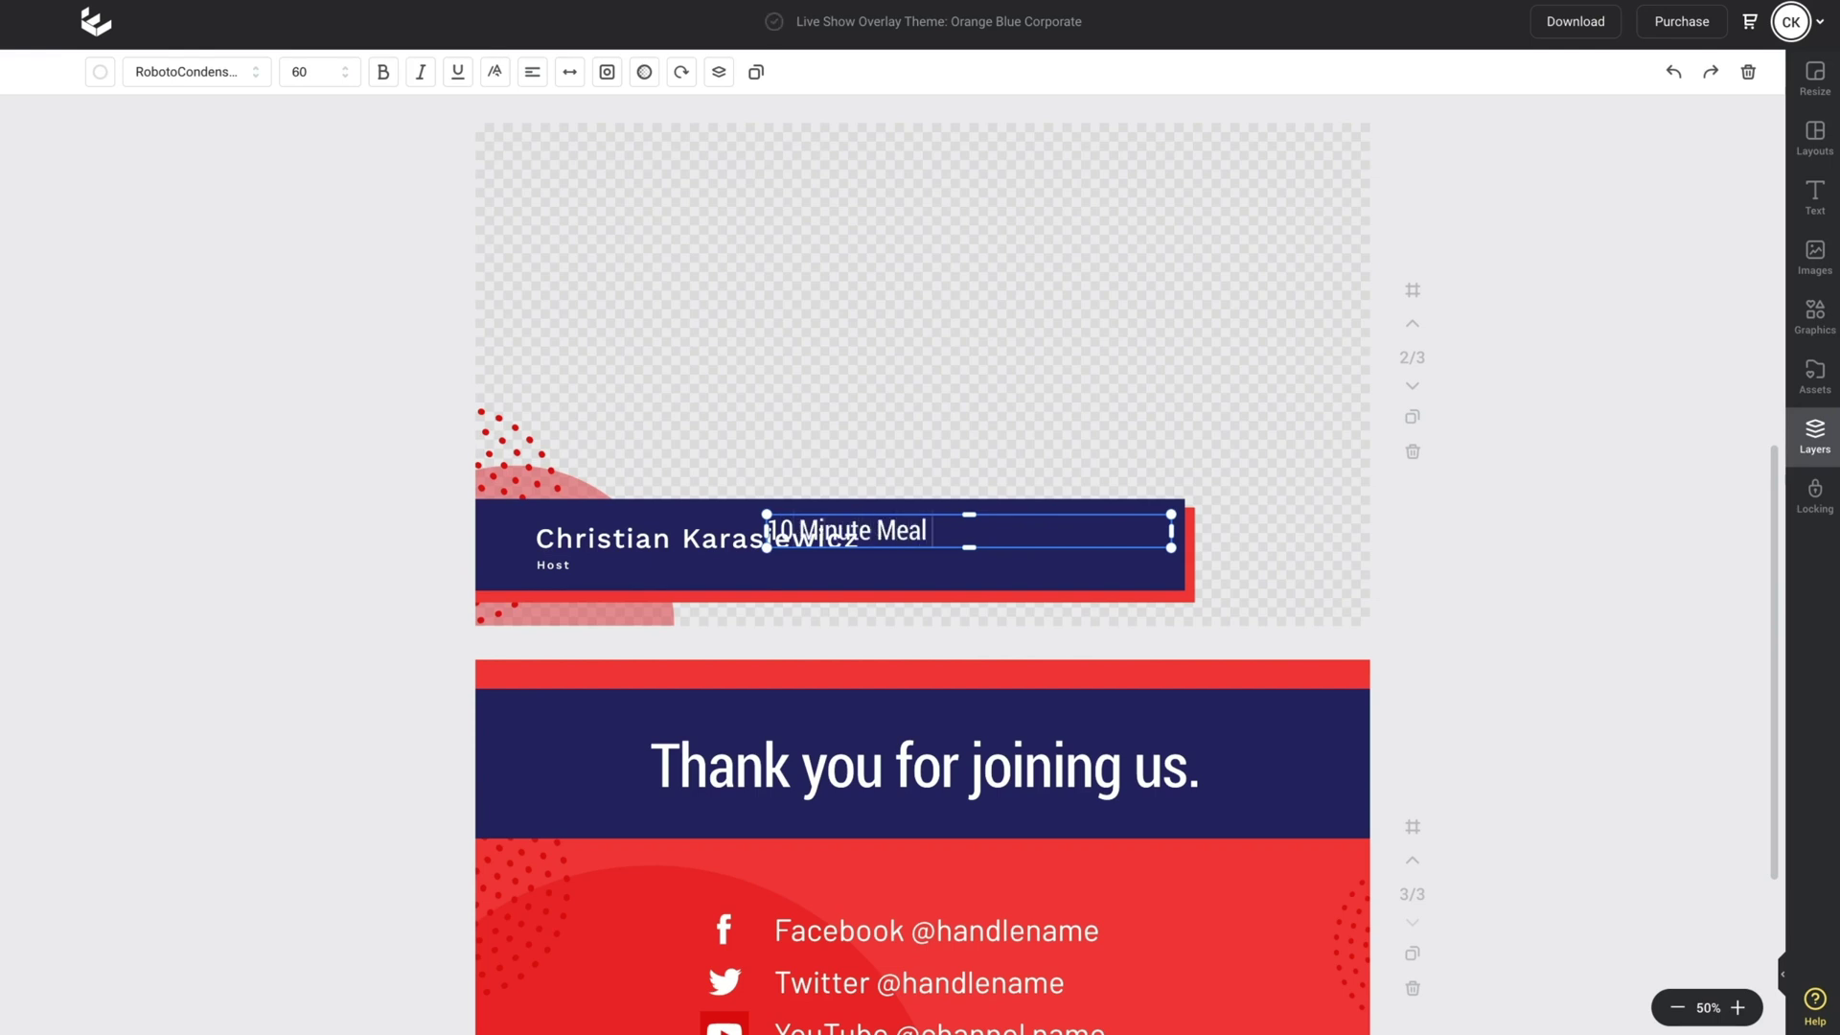
click(1419, 620)
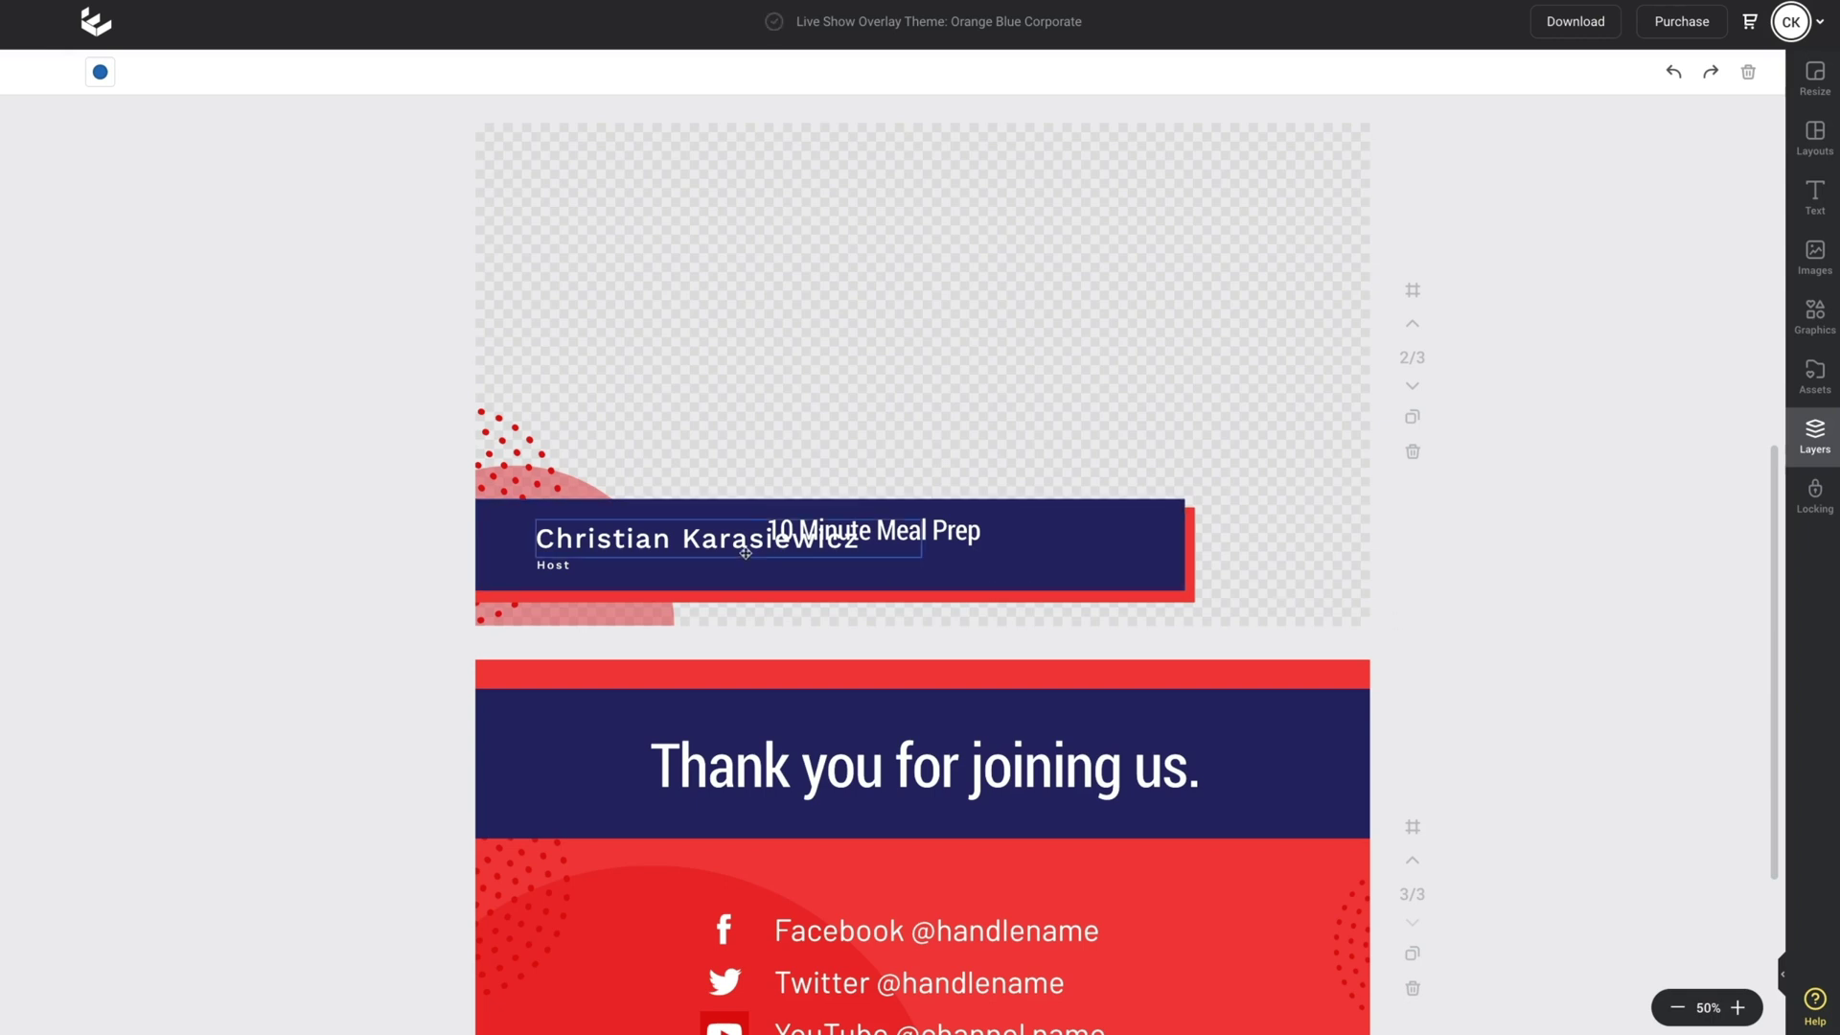
Step: Move the "10 Minute Meal Prep" heading clear of the host's name, starting at the page's vertical center line and vertically centered in the banner
click(920, 537)
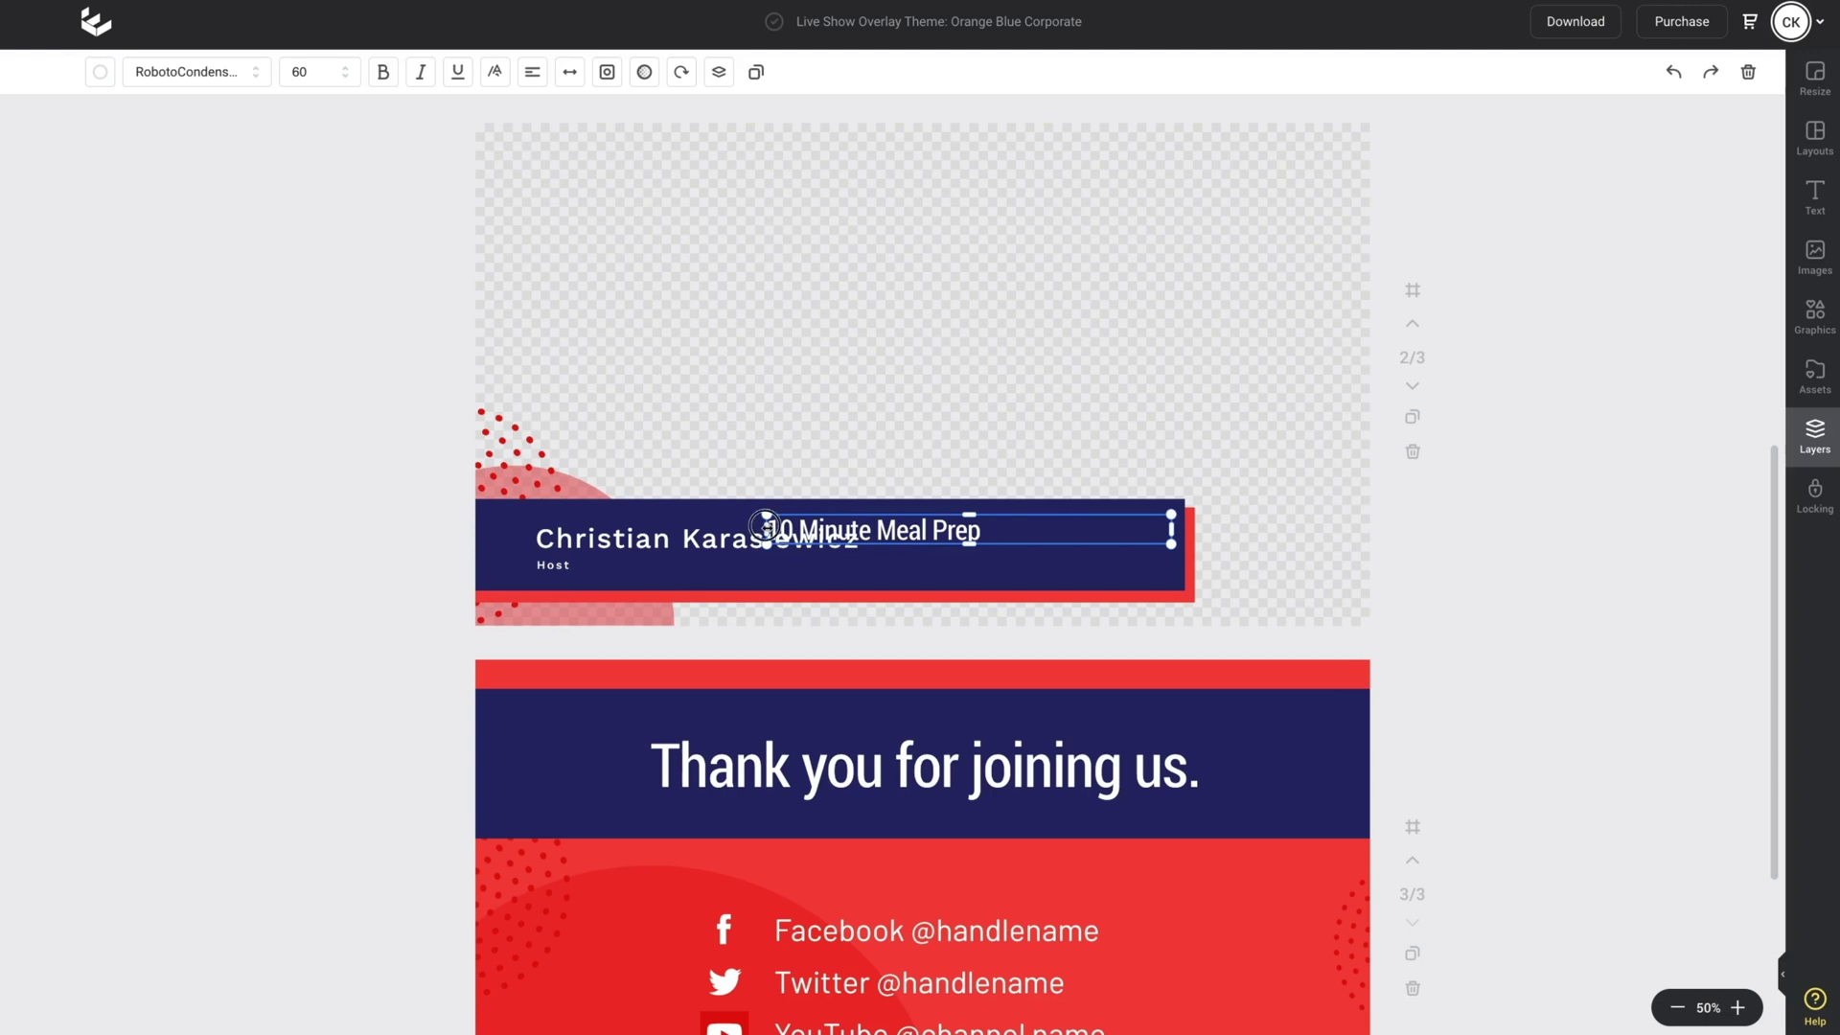
drag(765, 526, 998, 543)
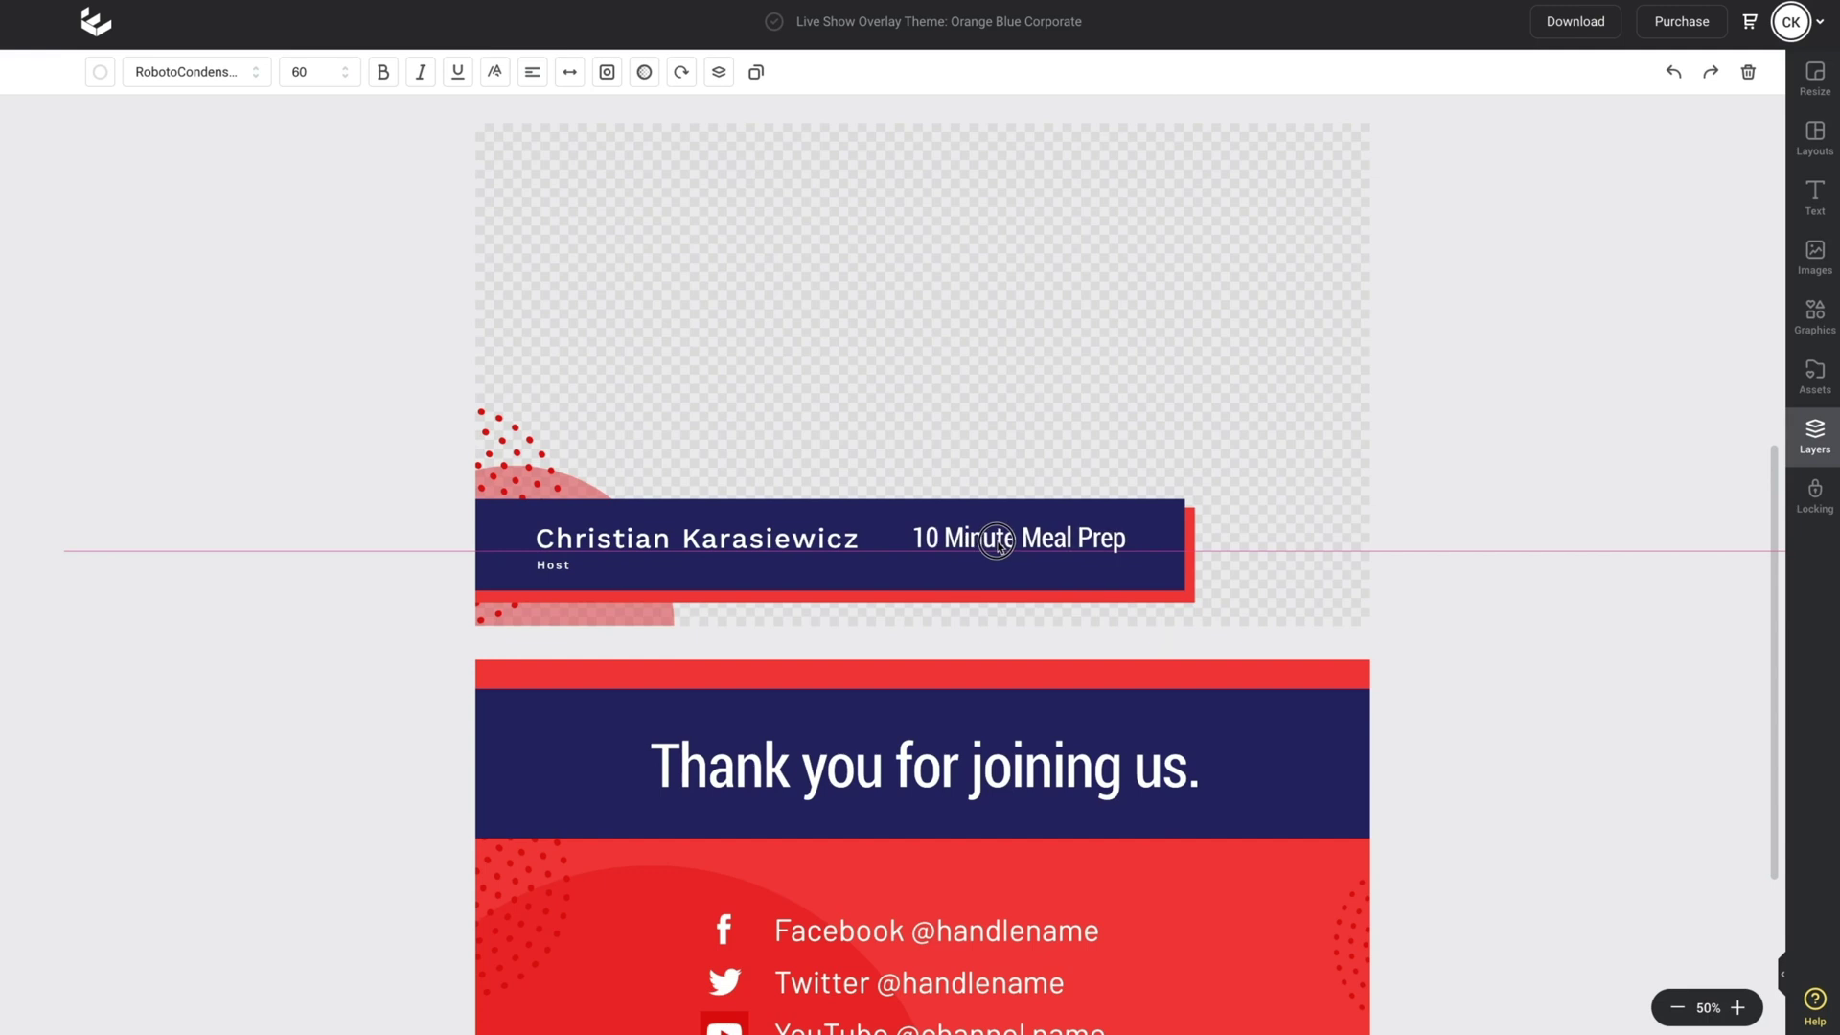
drag(997, 543, 1006, 544)
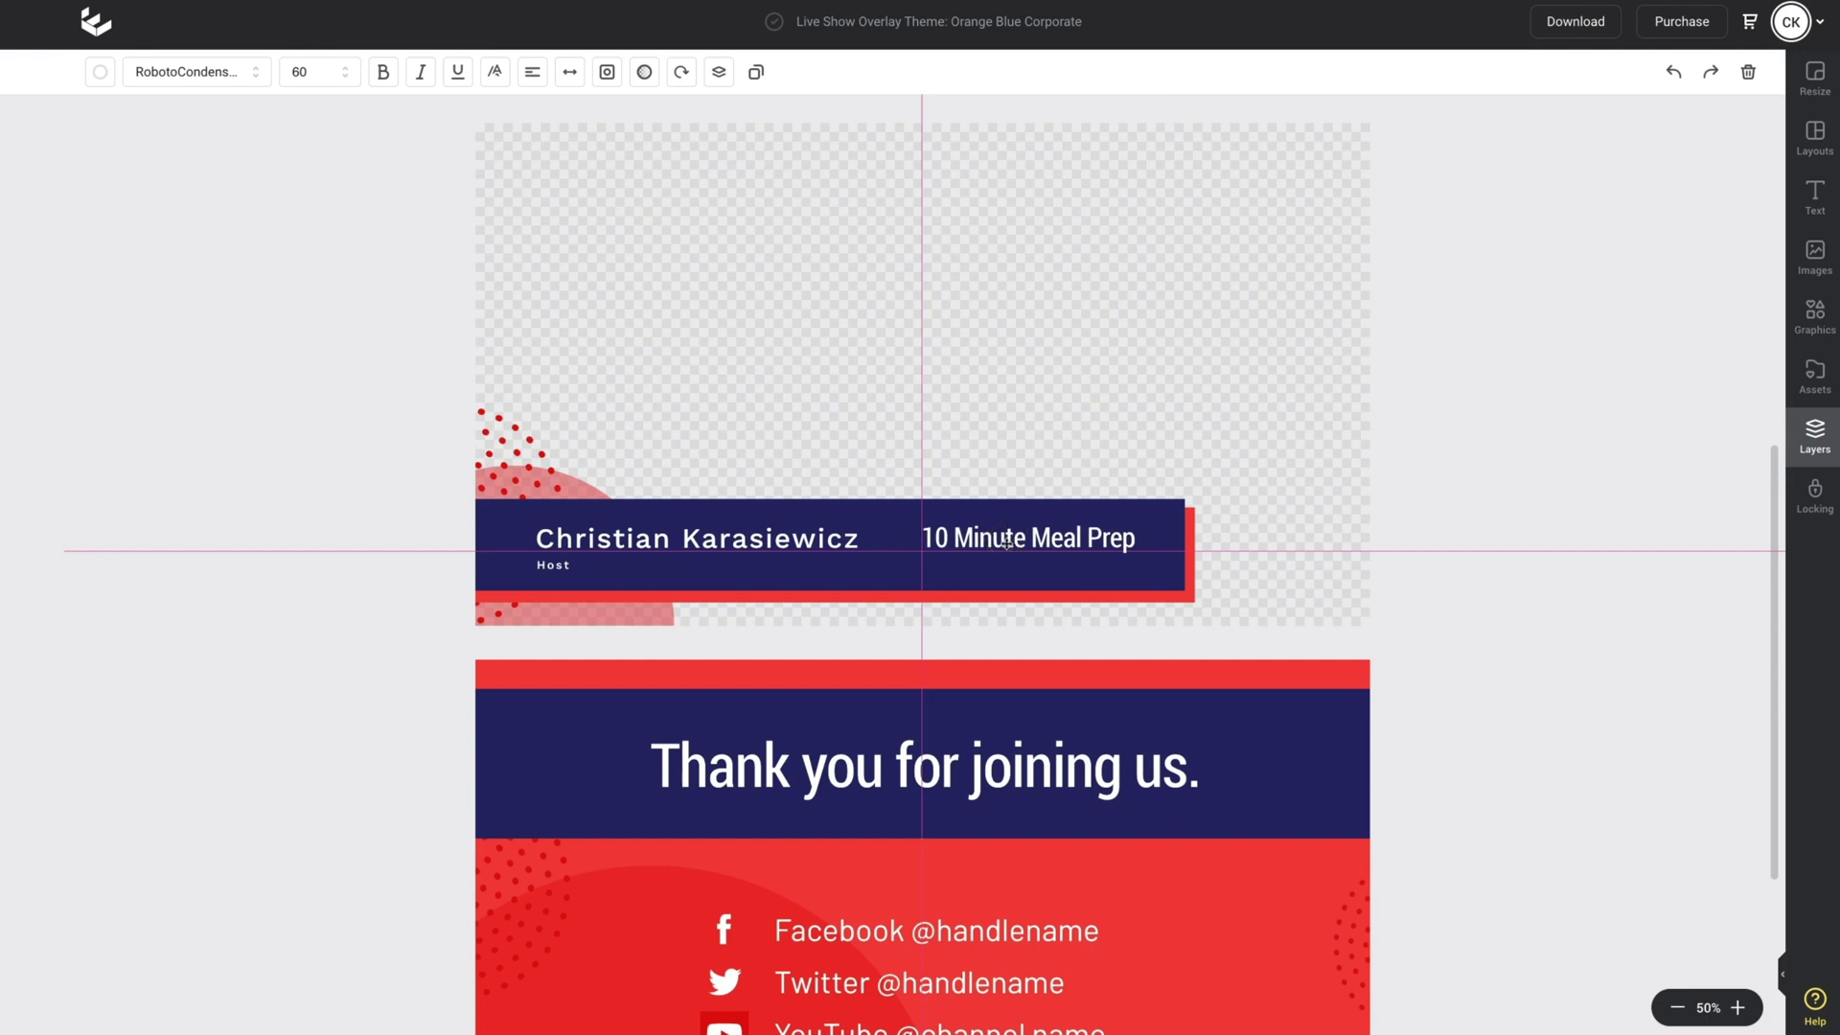
click(1458, 572)
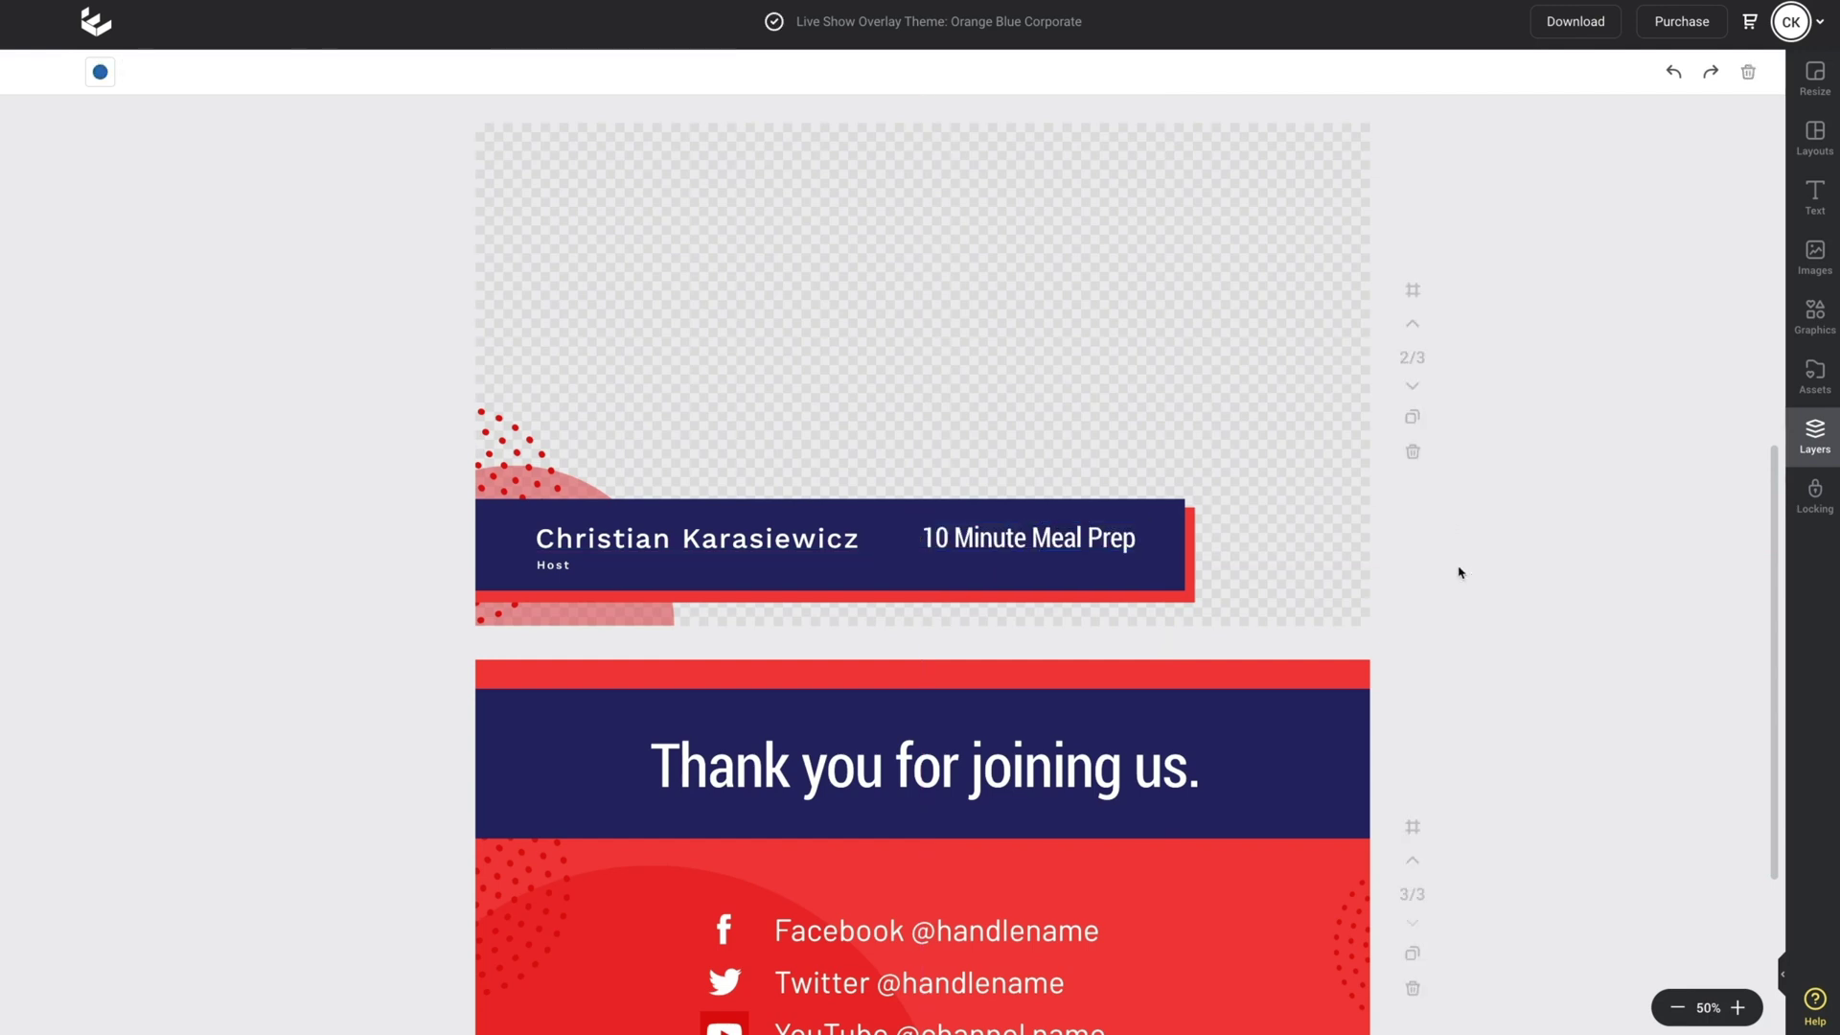
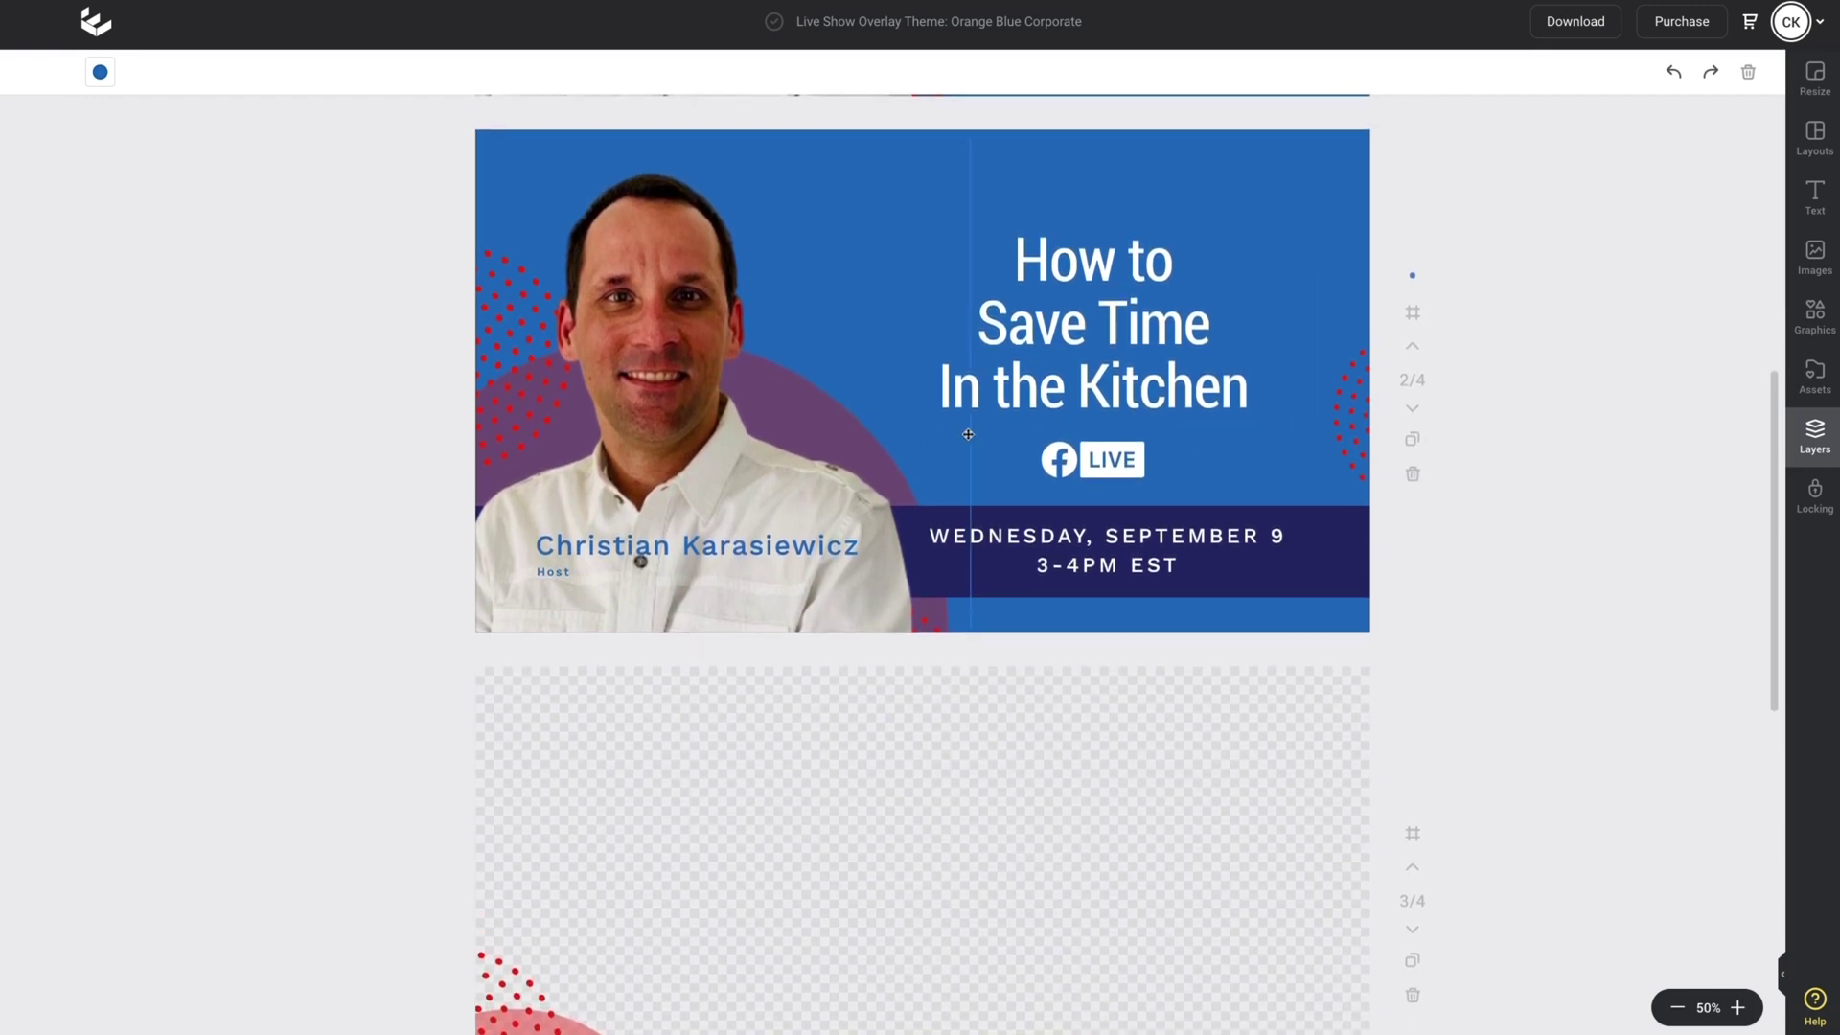
Step: On the duplicated title page, delete the Facebook Live badge and replace the heading with "Quick Tips: 10 Minute Meal Prep" on three lines
click(1115, 463)
key(Delete)
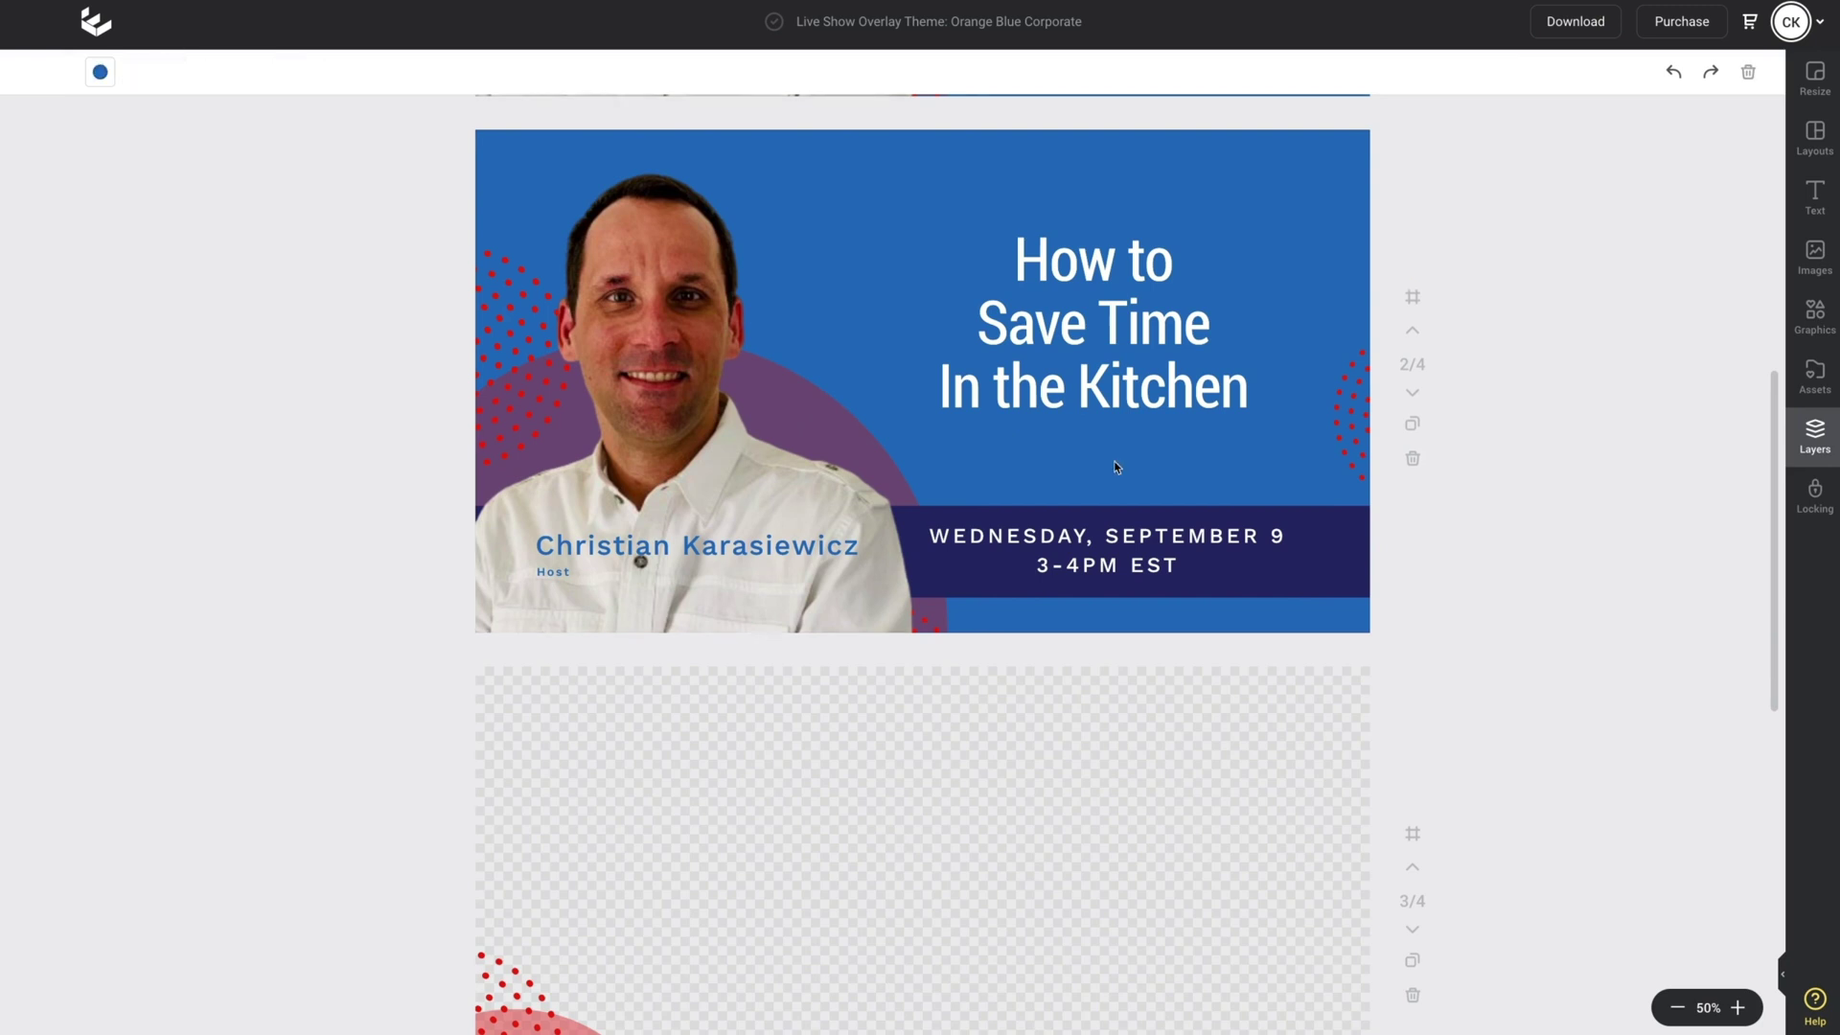
triple_click(1082, 337)
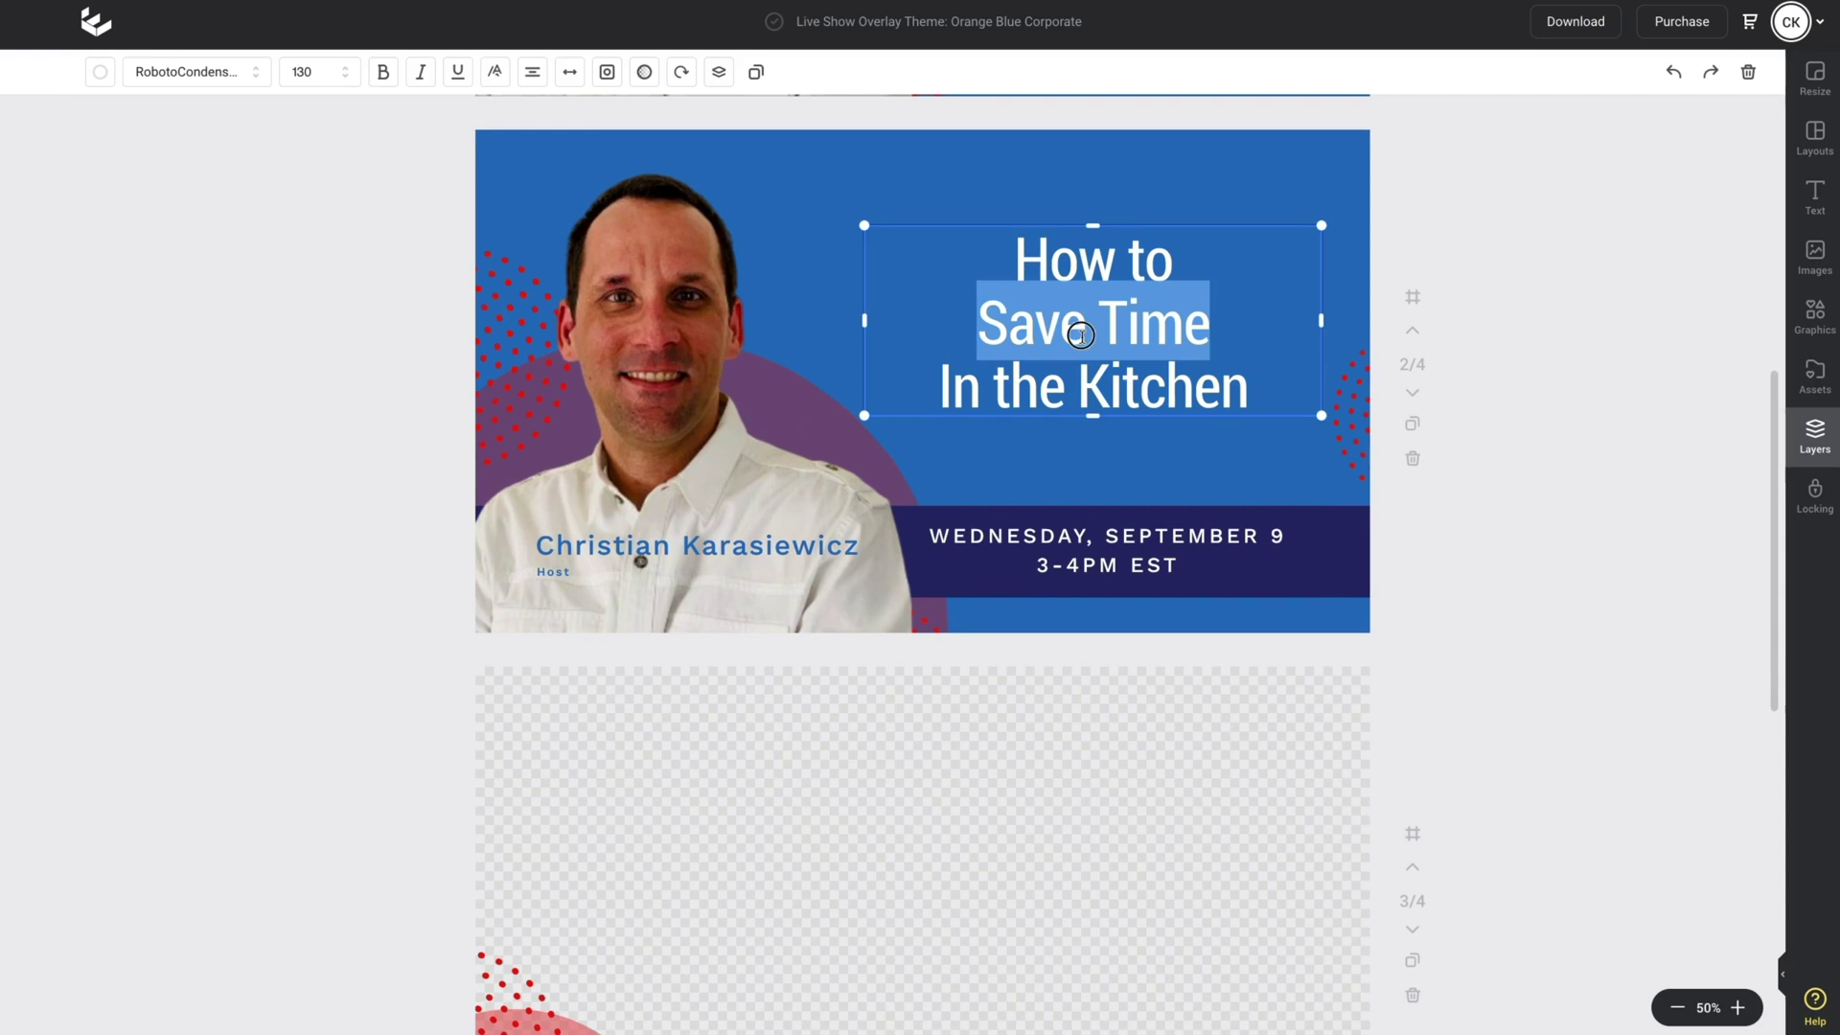
key(ctrl+a)
text(Quic)
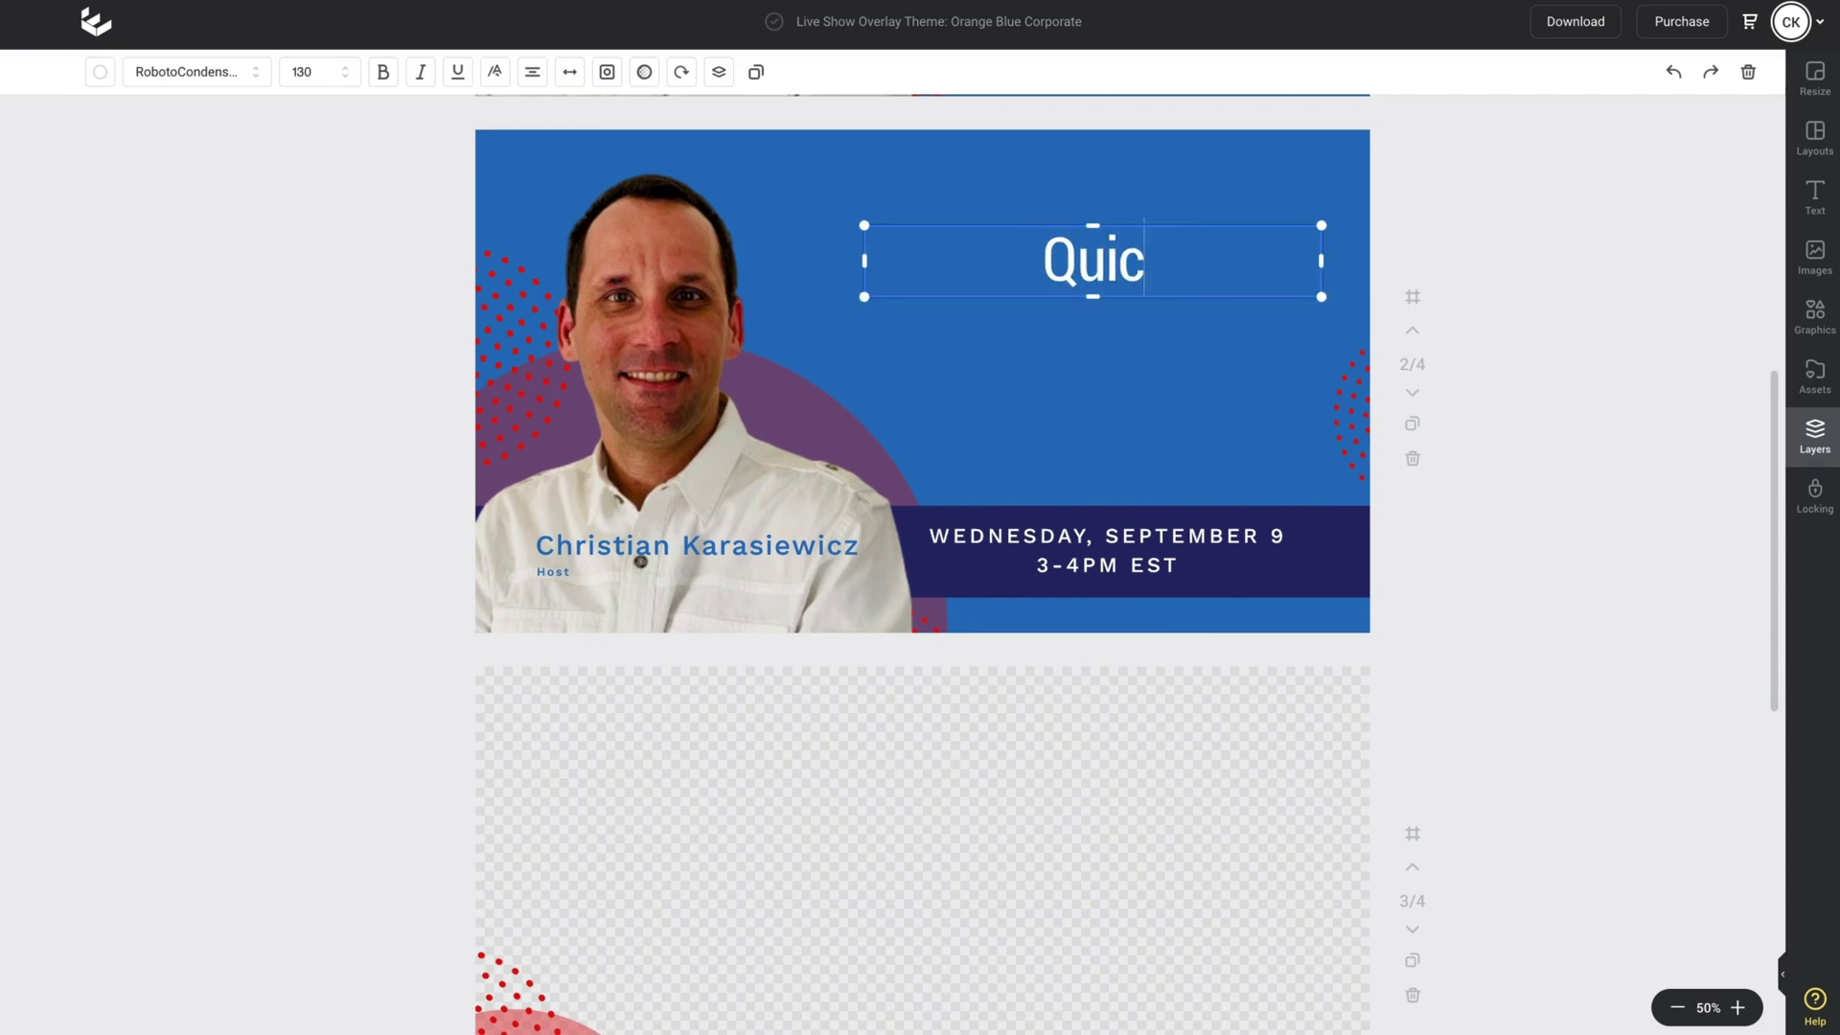
text(k Tips:)
key(Return)
text(10 Minute)
key(Return)
text(Meal Prep)
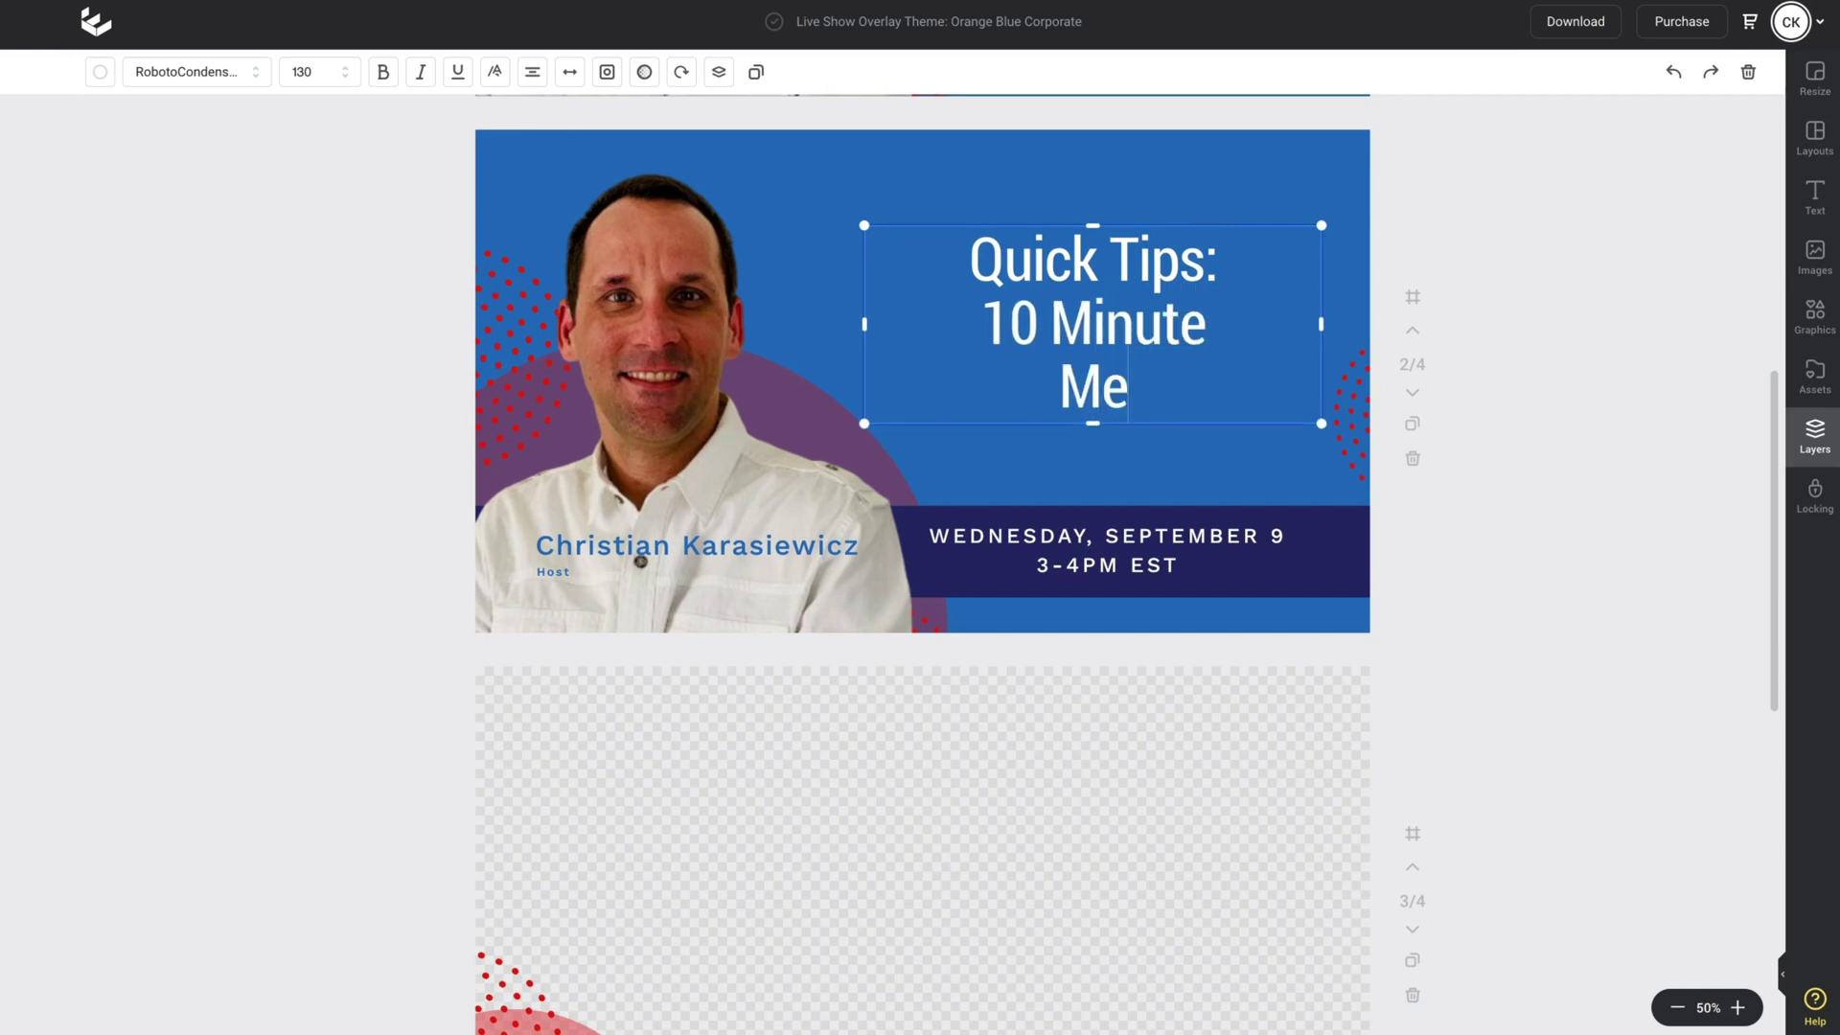
Step: Replace the date and time text in the duplicated page's banner with "Money and time-saving Techniques"
click(1156, 547)
double_click(1155, 546)
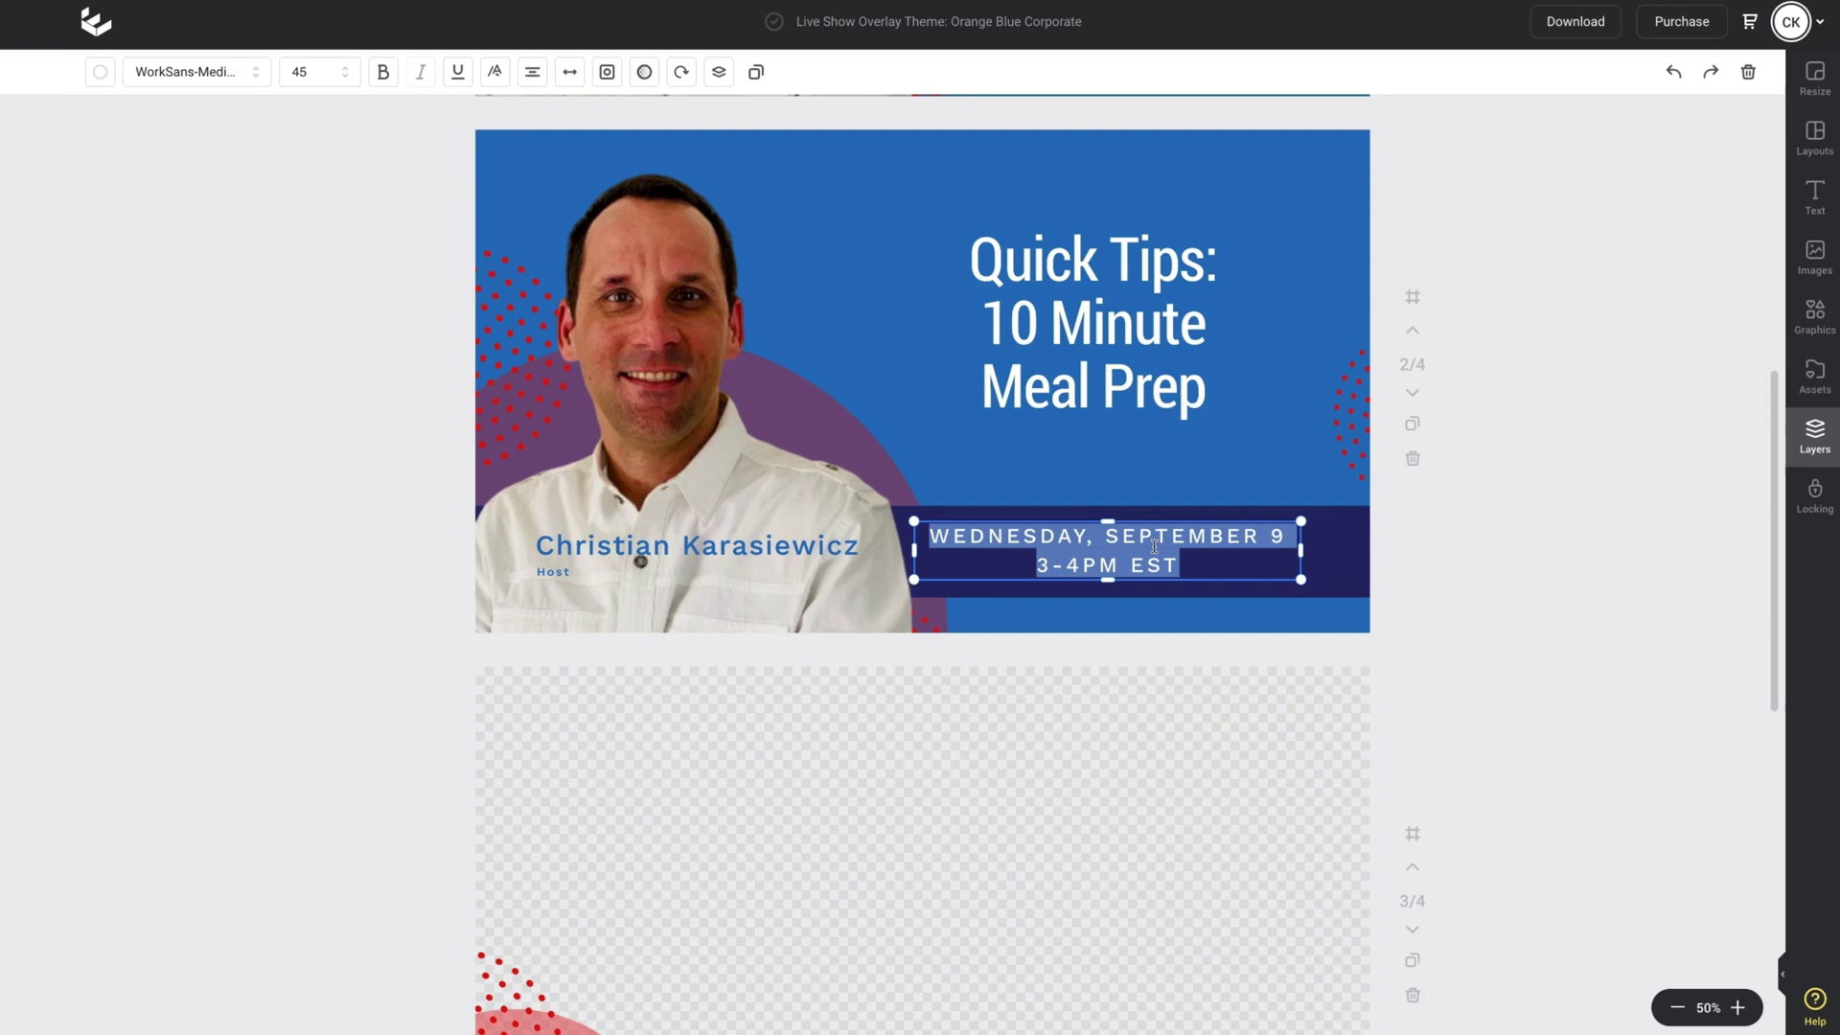
text(Money and time-saving Techniques)
click(1519, 689)
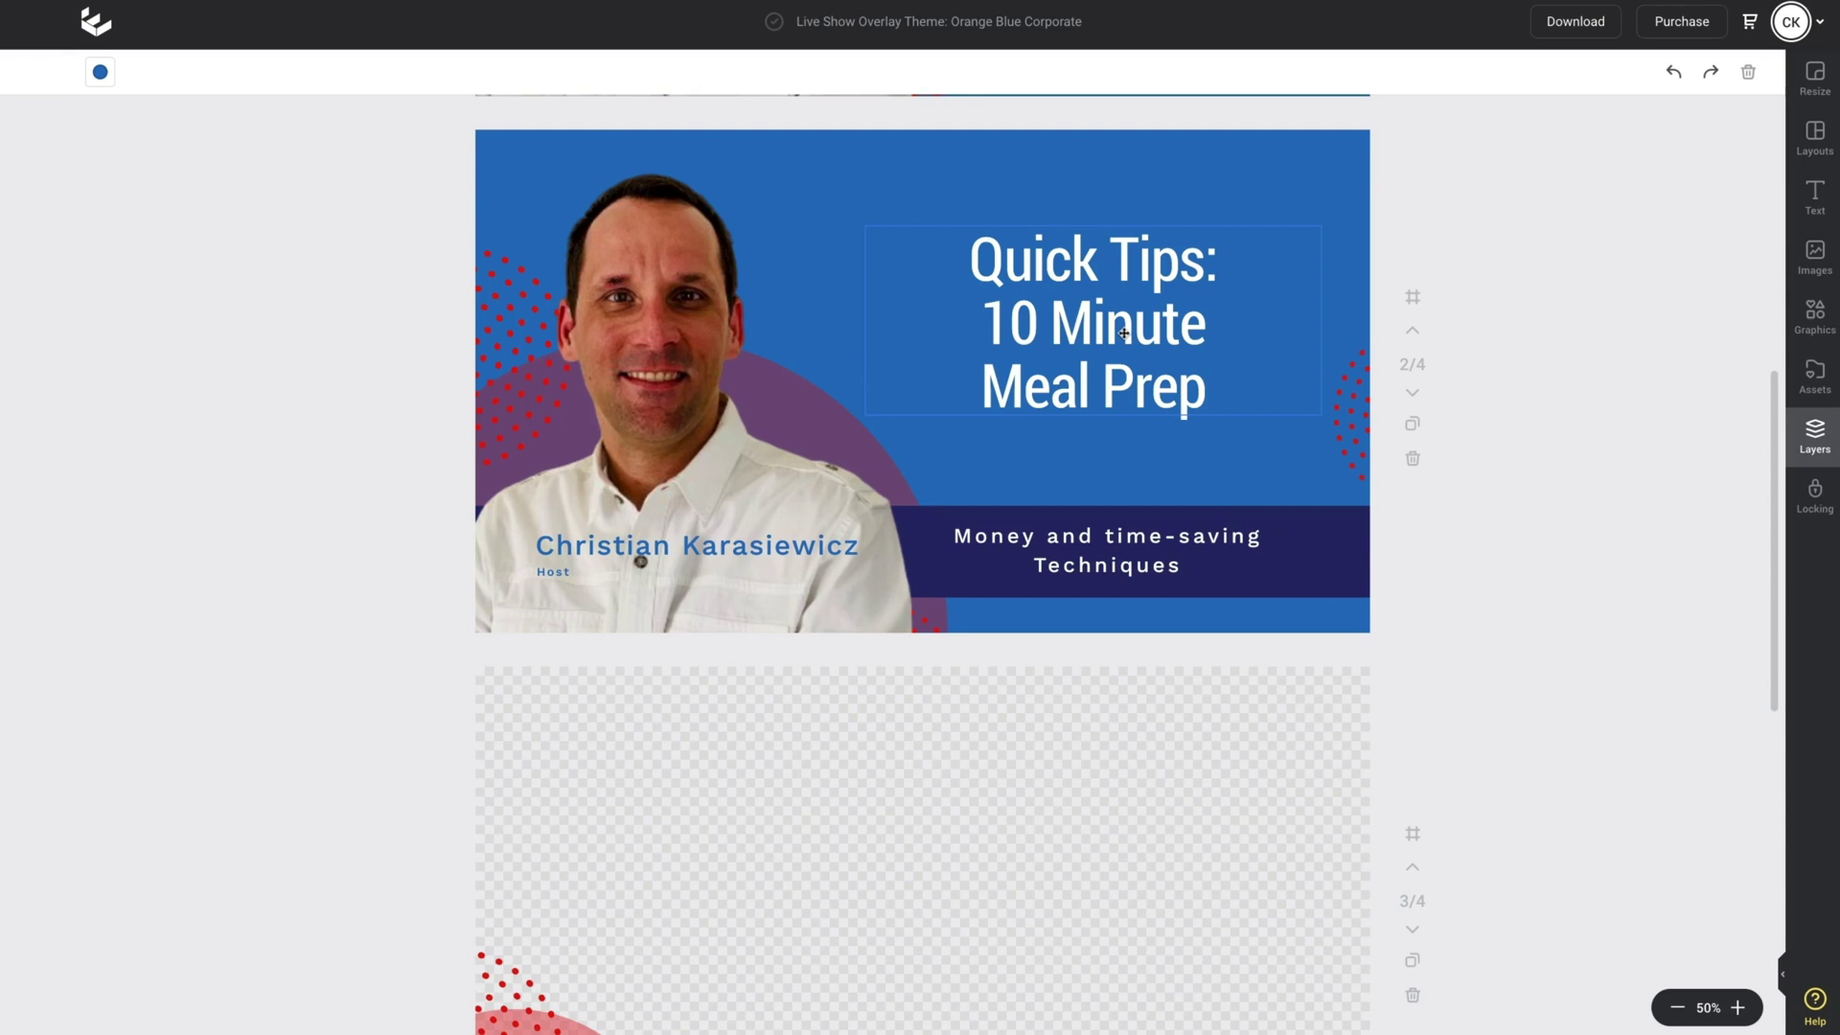
Step: Shift the "Quick Tips" heading and the banner tagline slightly farther from the portrait
click(1122, 331)
drag(1122, 332, 1139, 329)
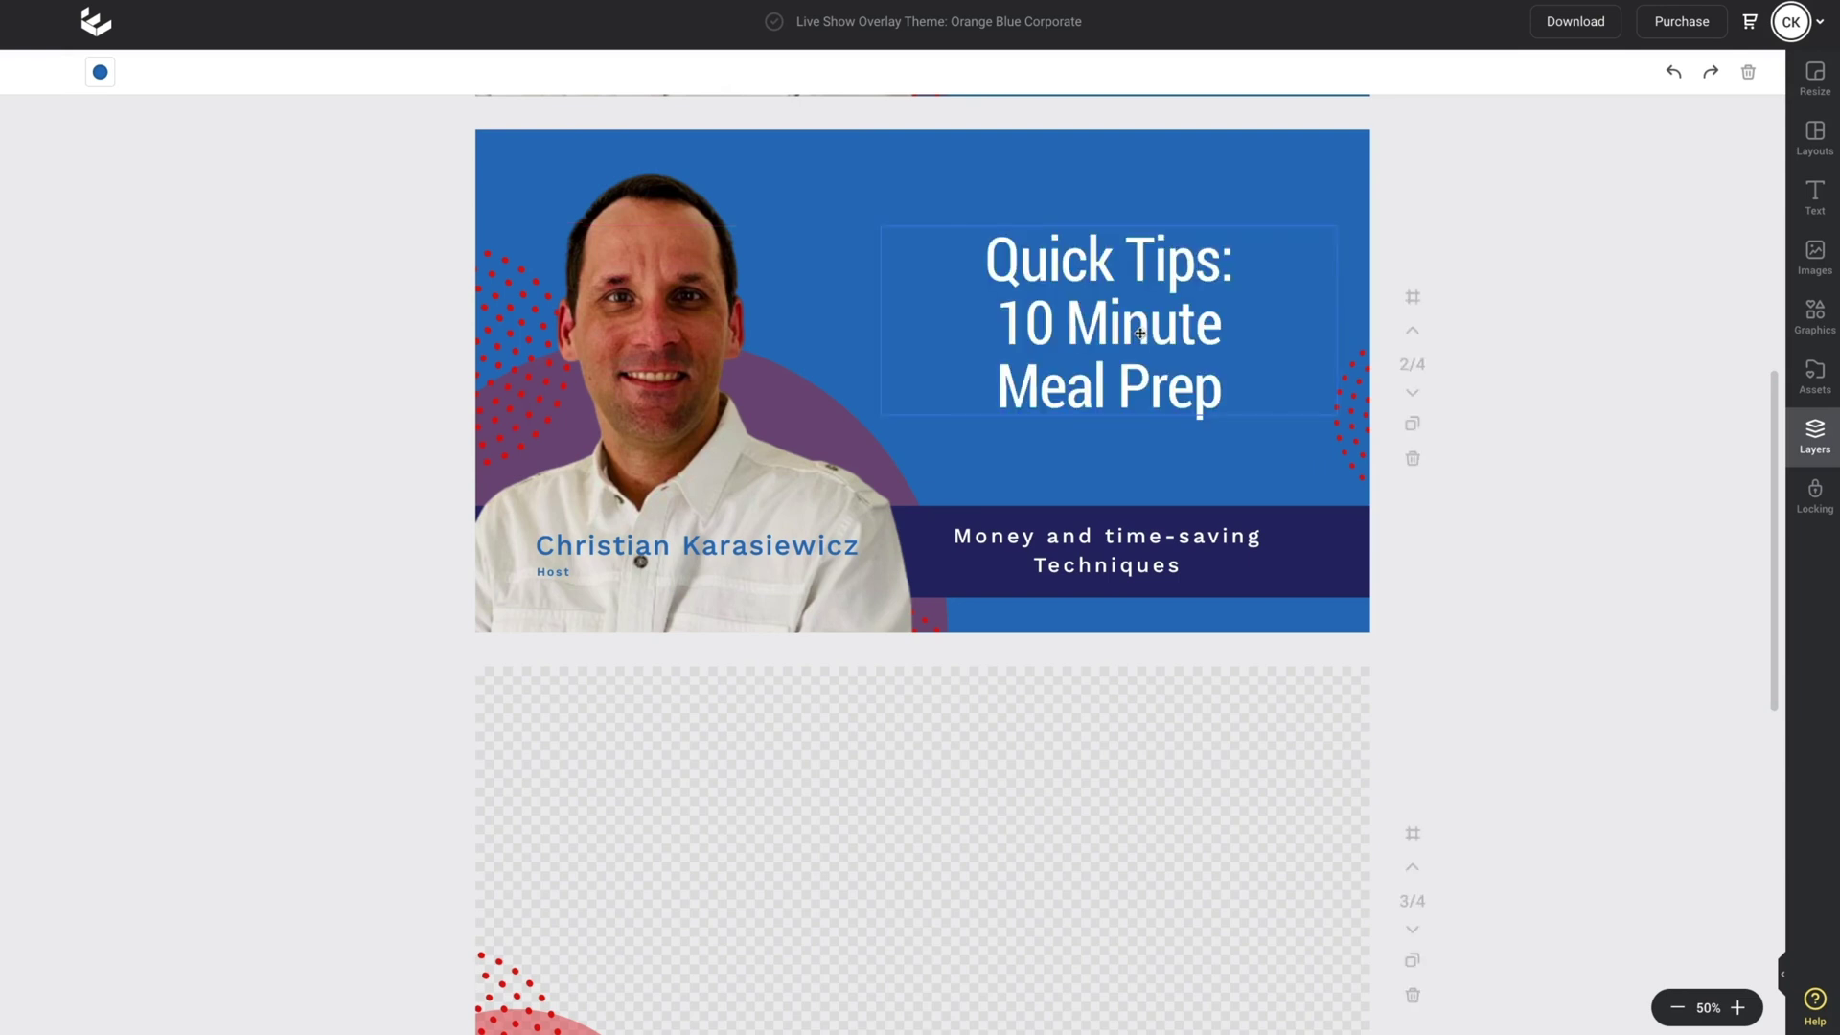
drag(1117, 527, 1137, 535)
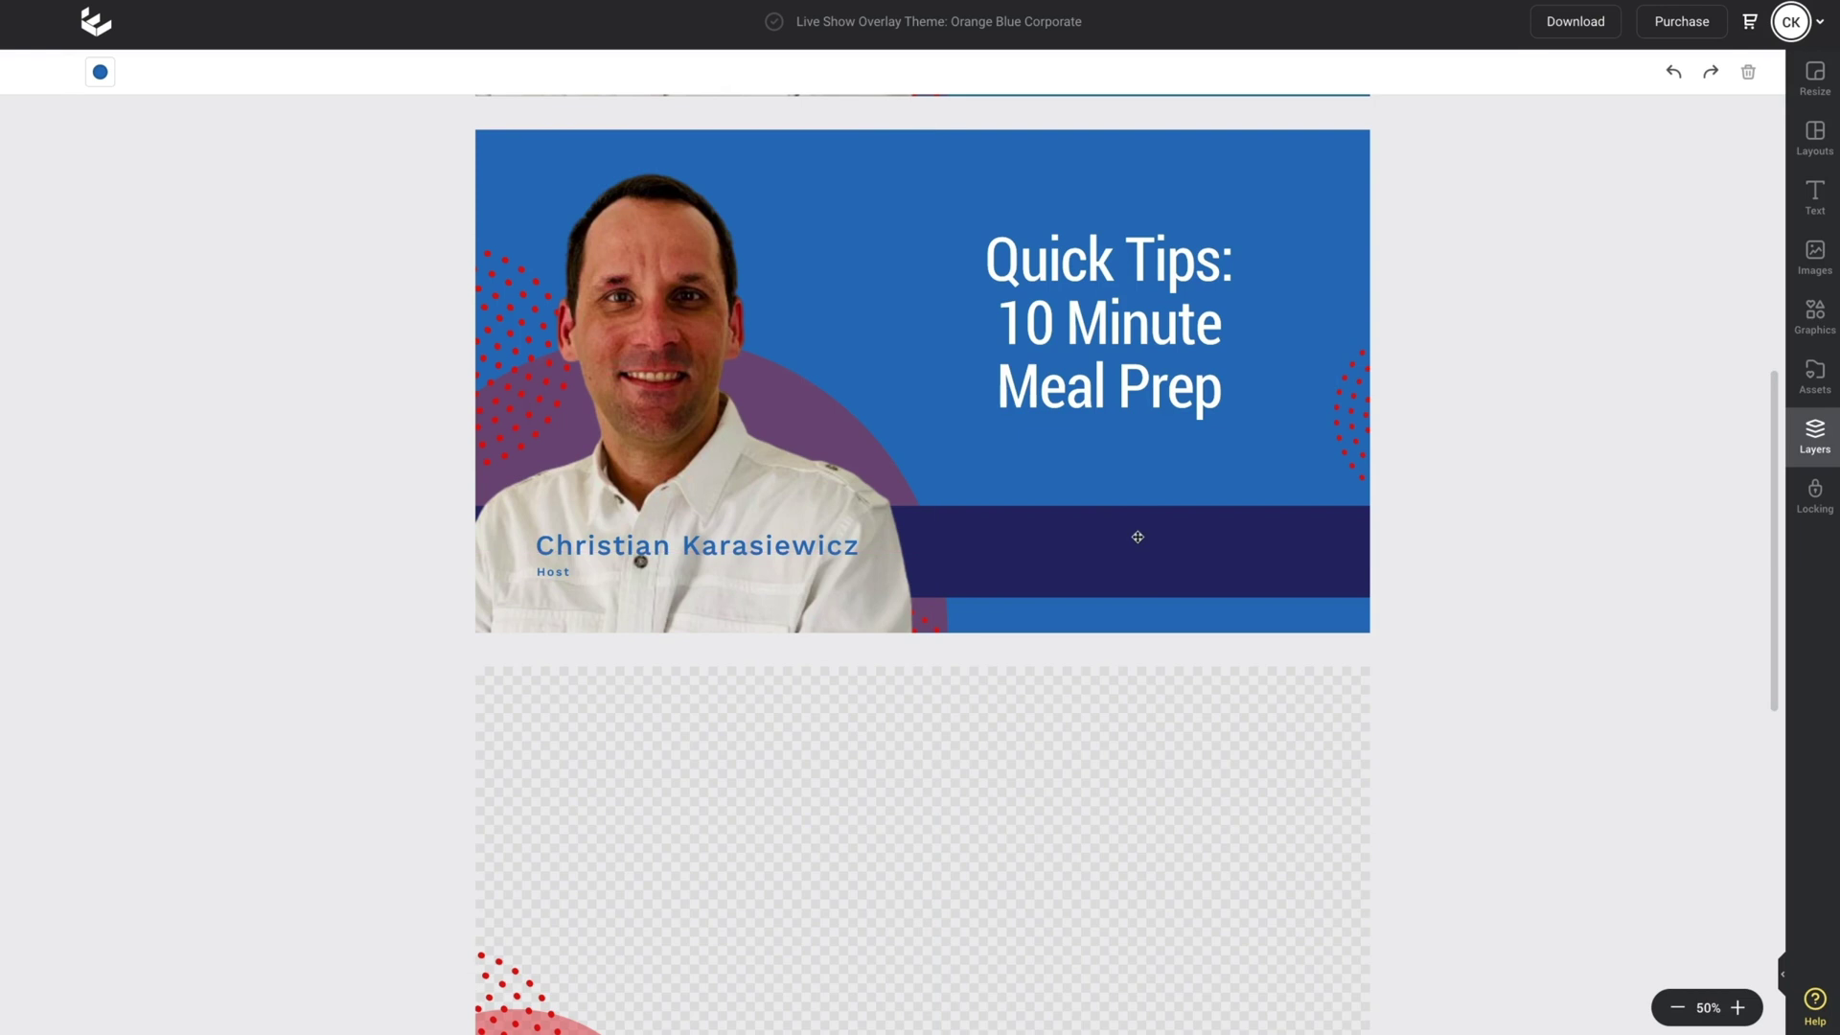
Step: Change the "Thank you for joining us." page's background color to the brand palette's blue
scroll(1517, 309, down, 8)
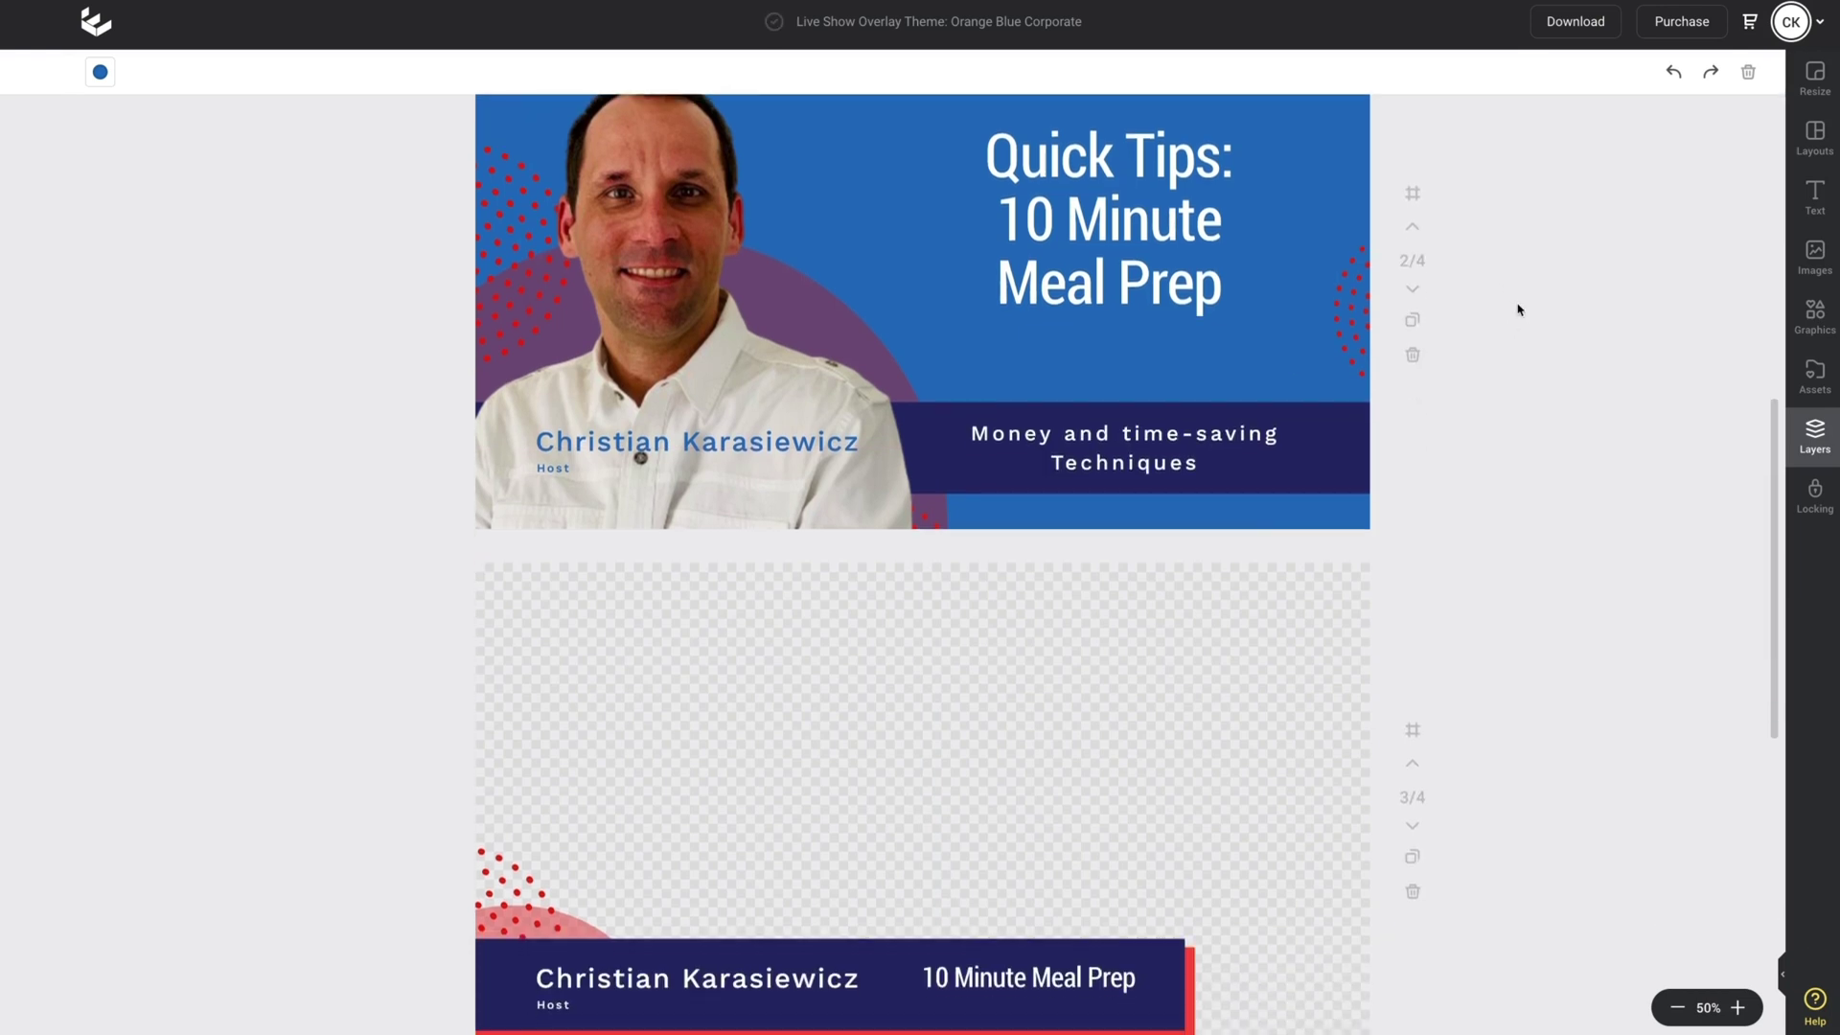
scroll(1517, 308, down, 2)
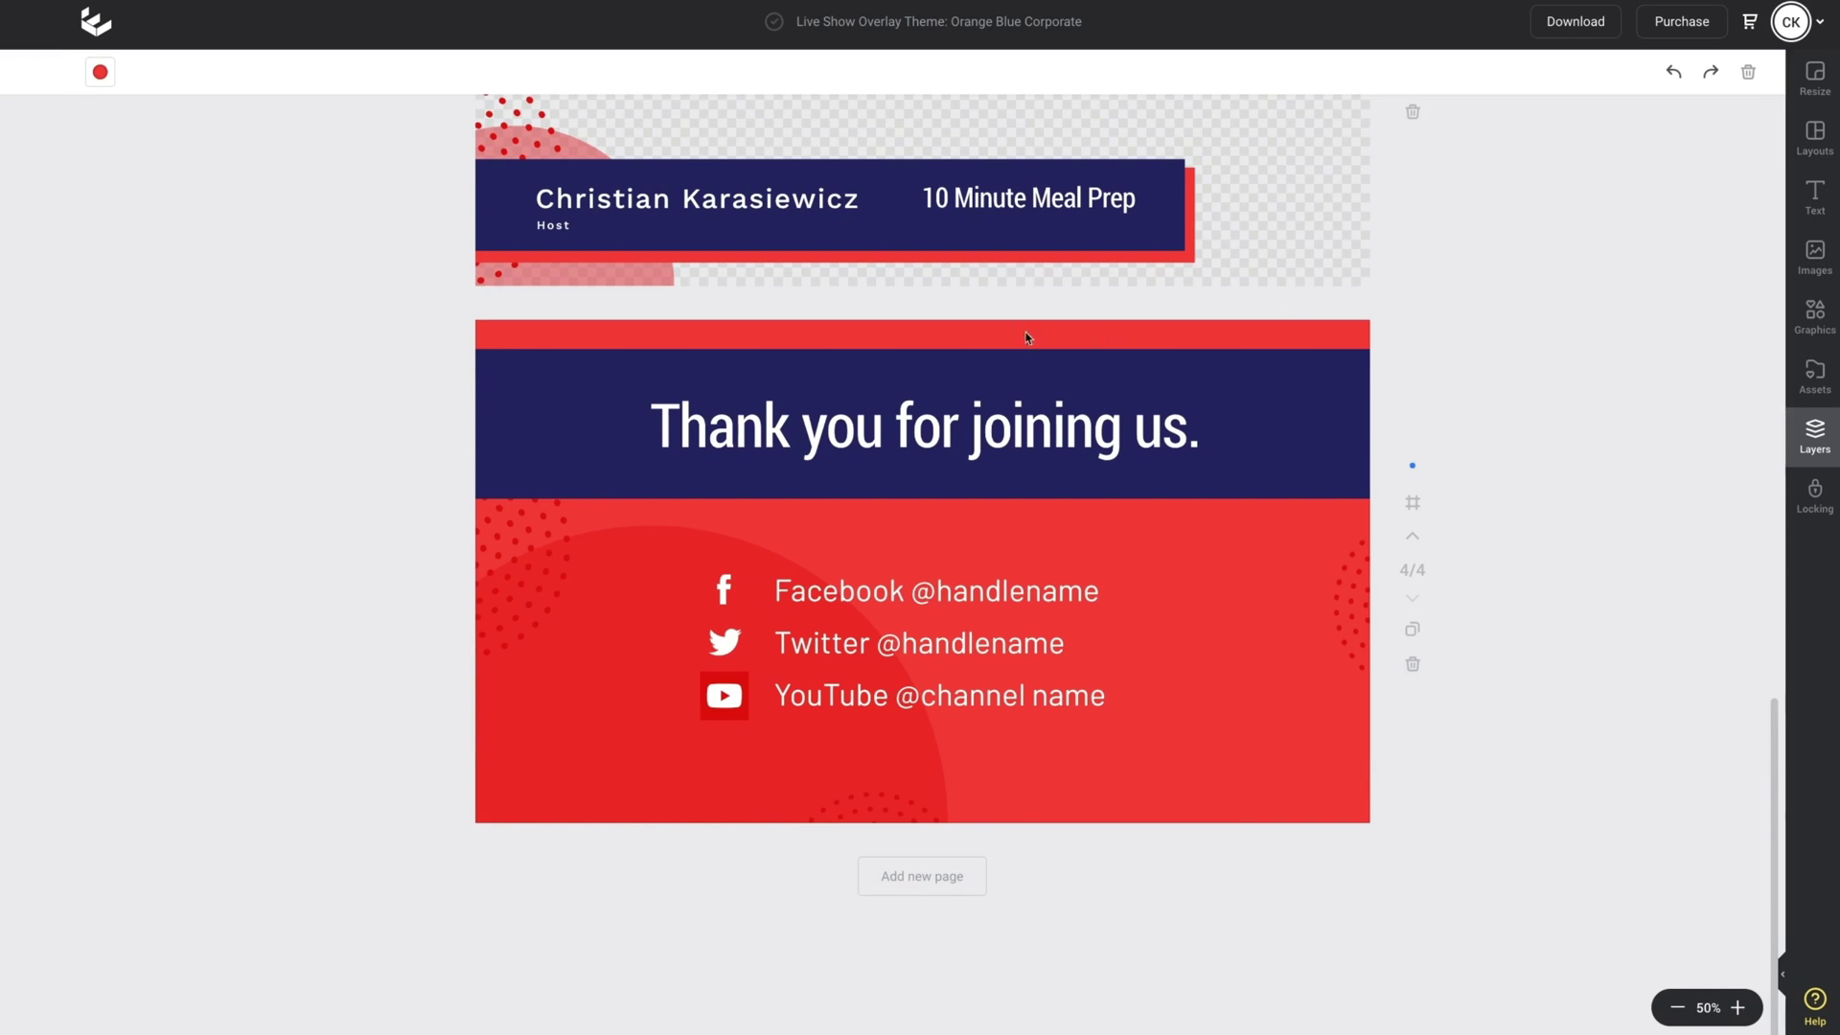
click(100, 72)
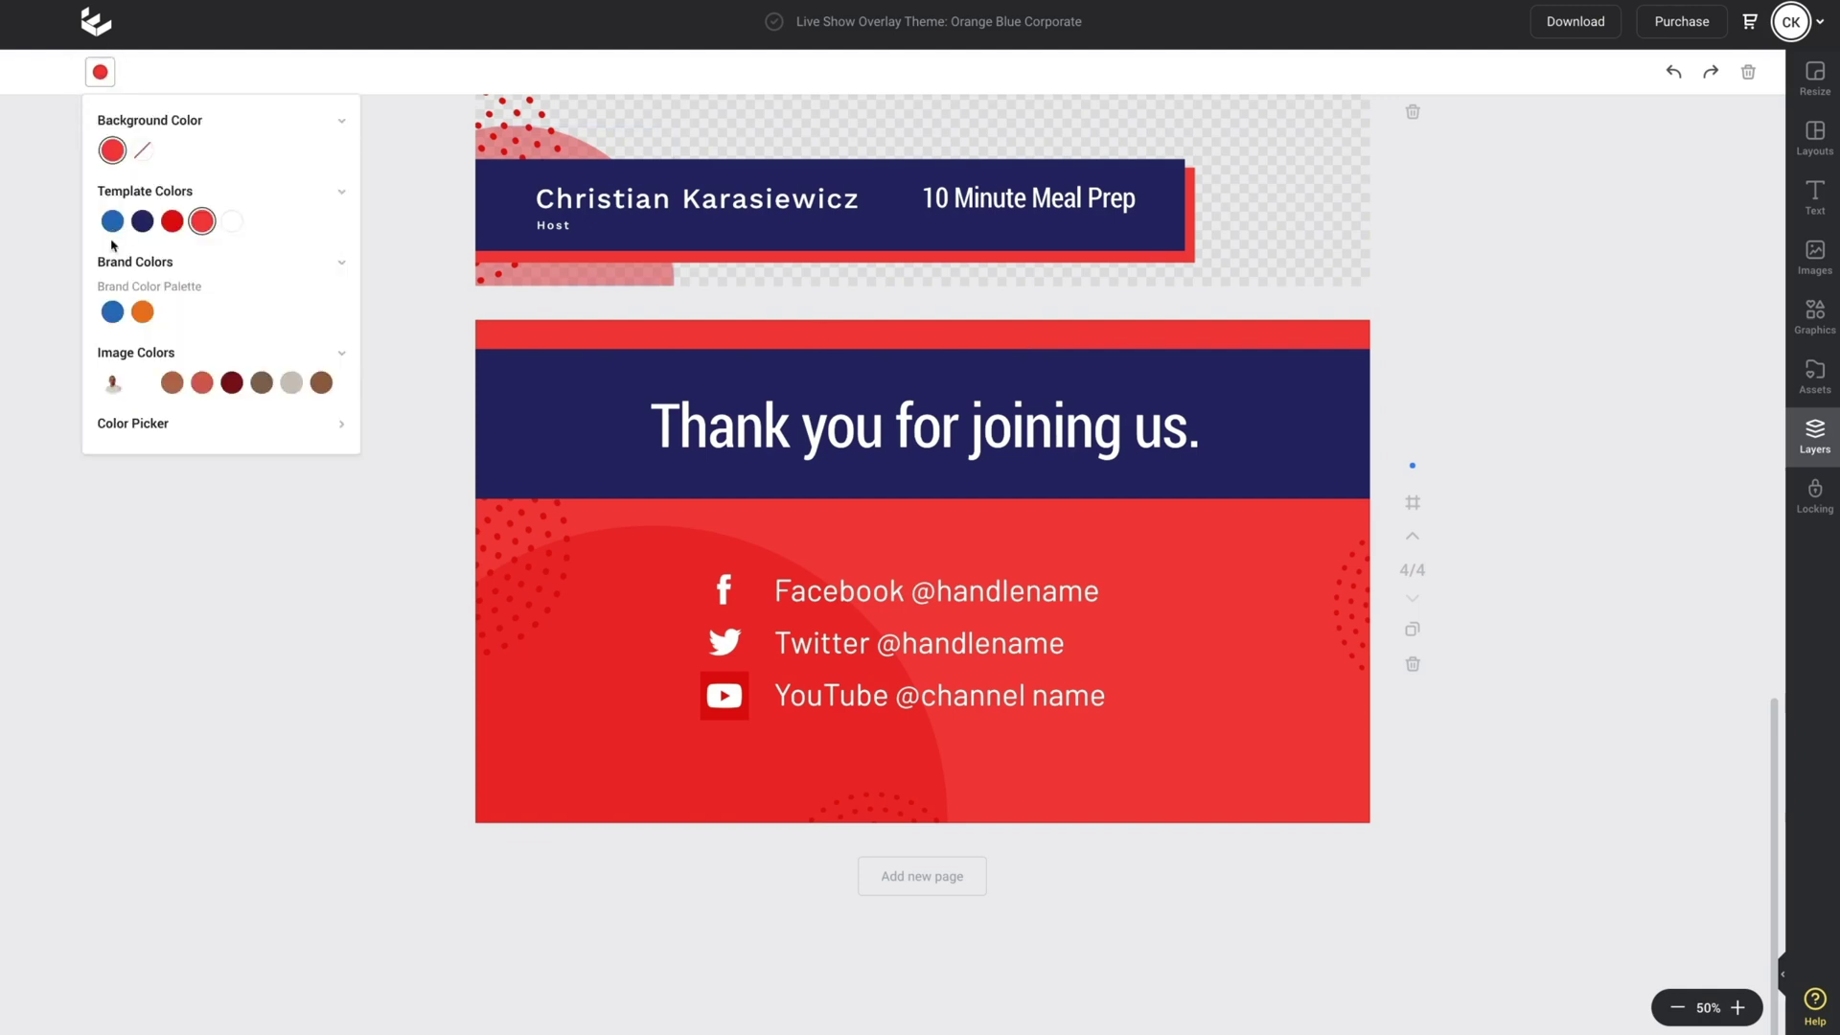
click(113, 313)
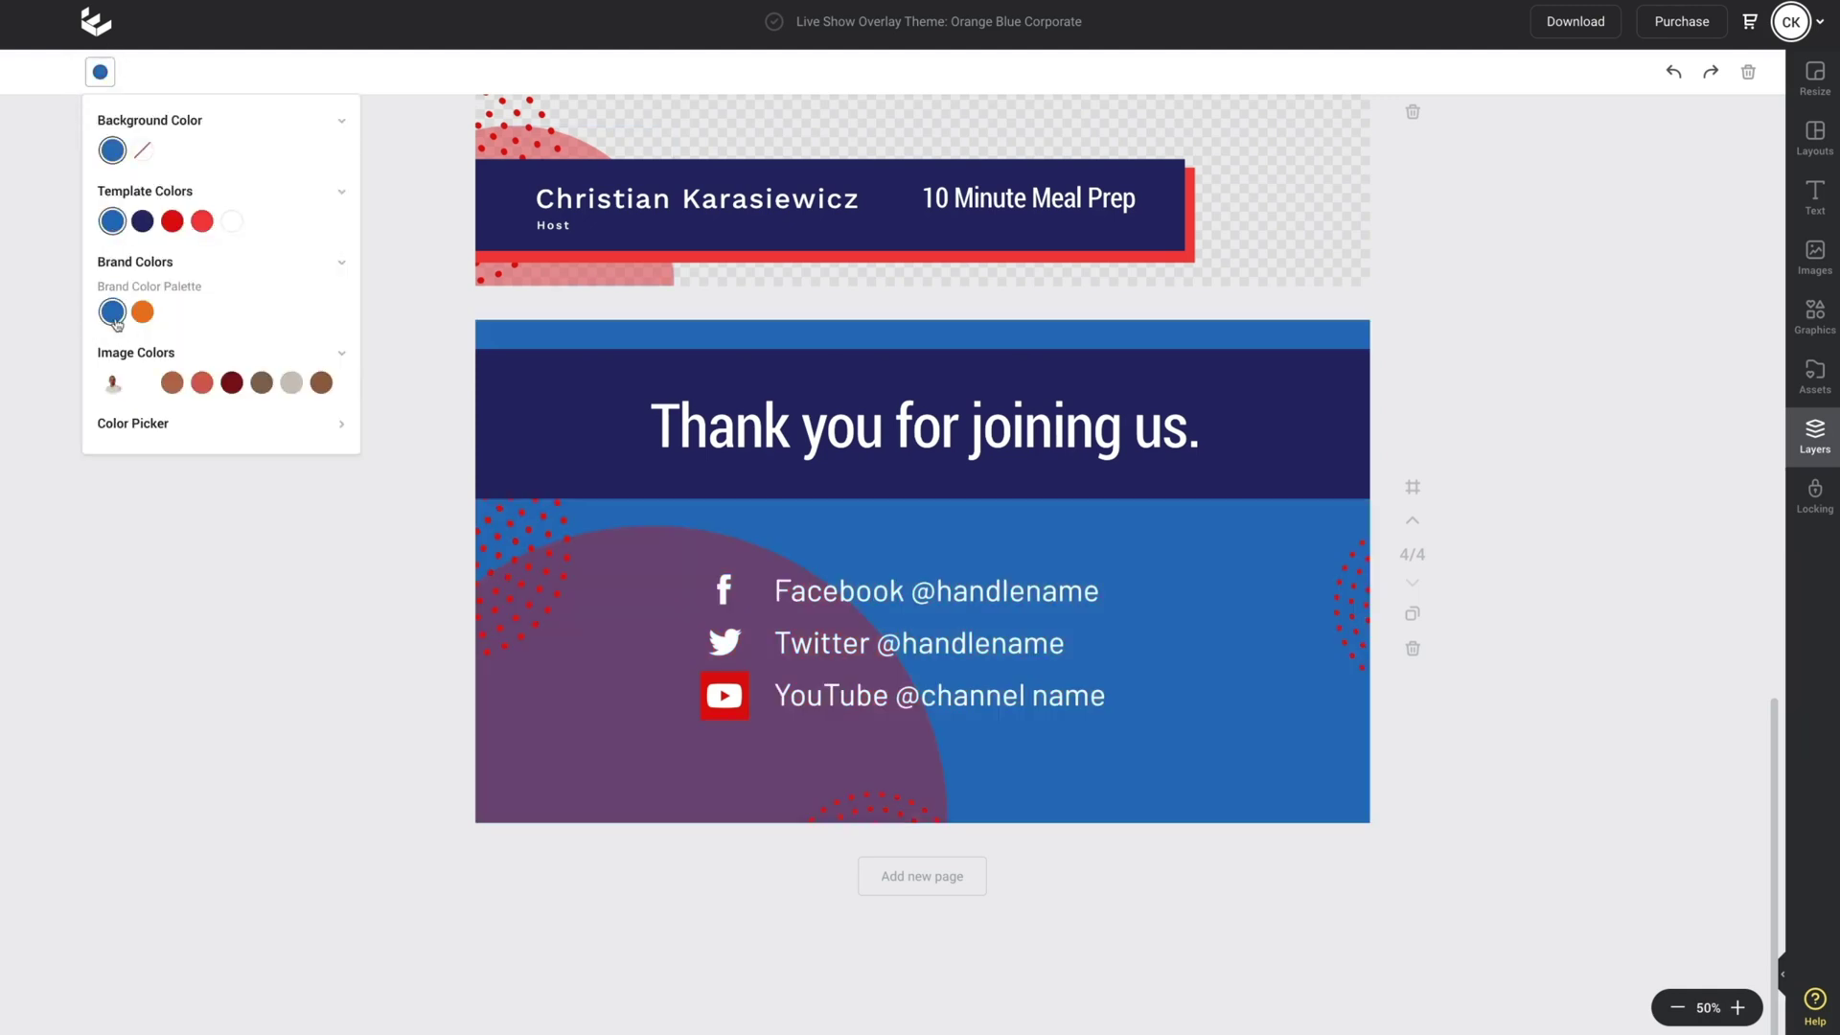
click(99, 72)
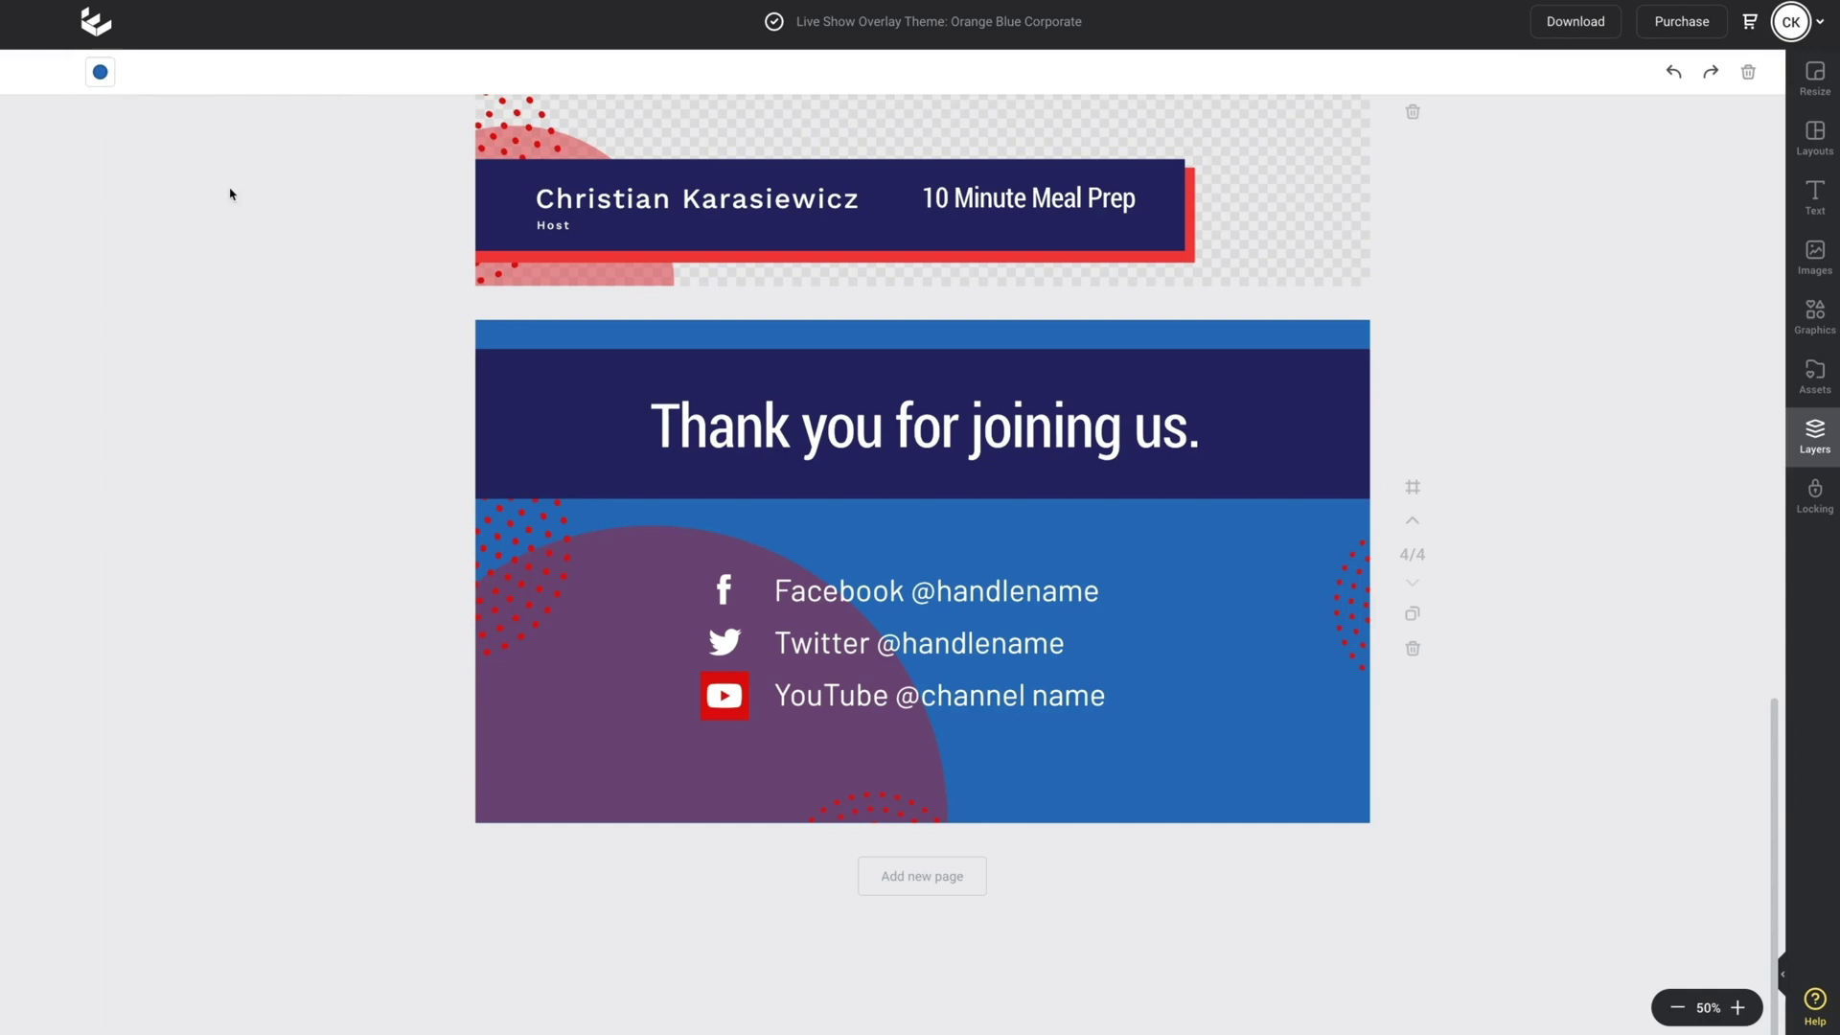
Step: Replace the Facebook and Twitter handles and the YouTube channel name on the closing page with "CookTop", keeping each @ sign
double_click(972, 589)
double_click(989, 592)
text(CookTop)
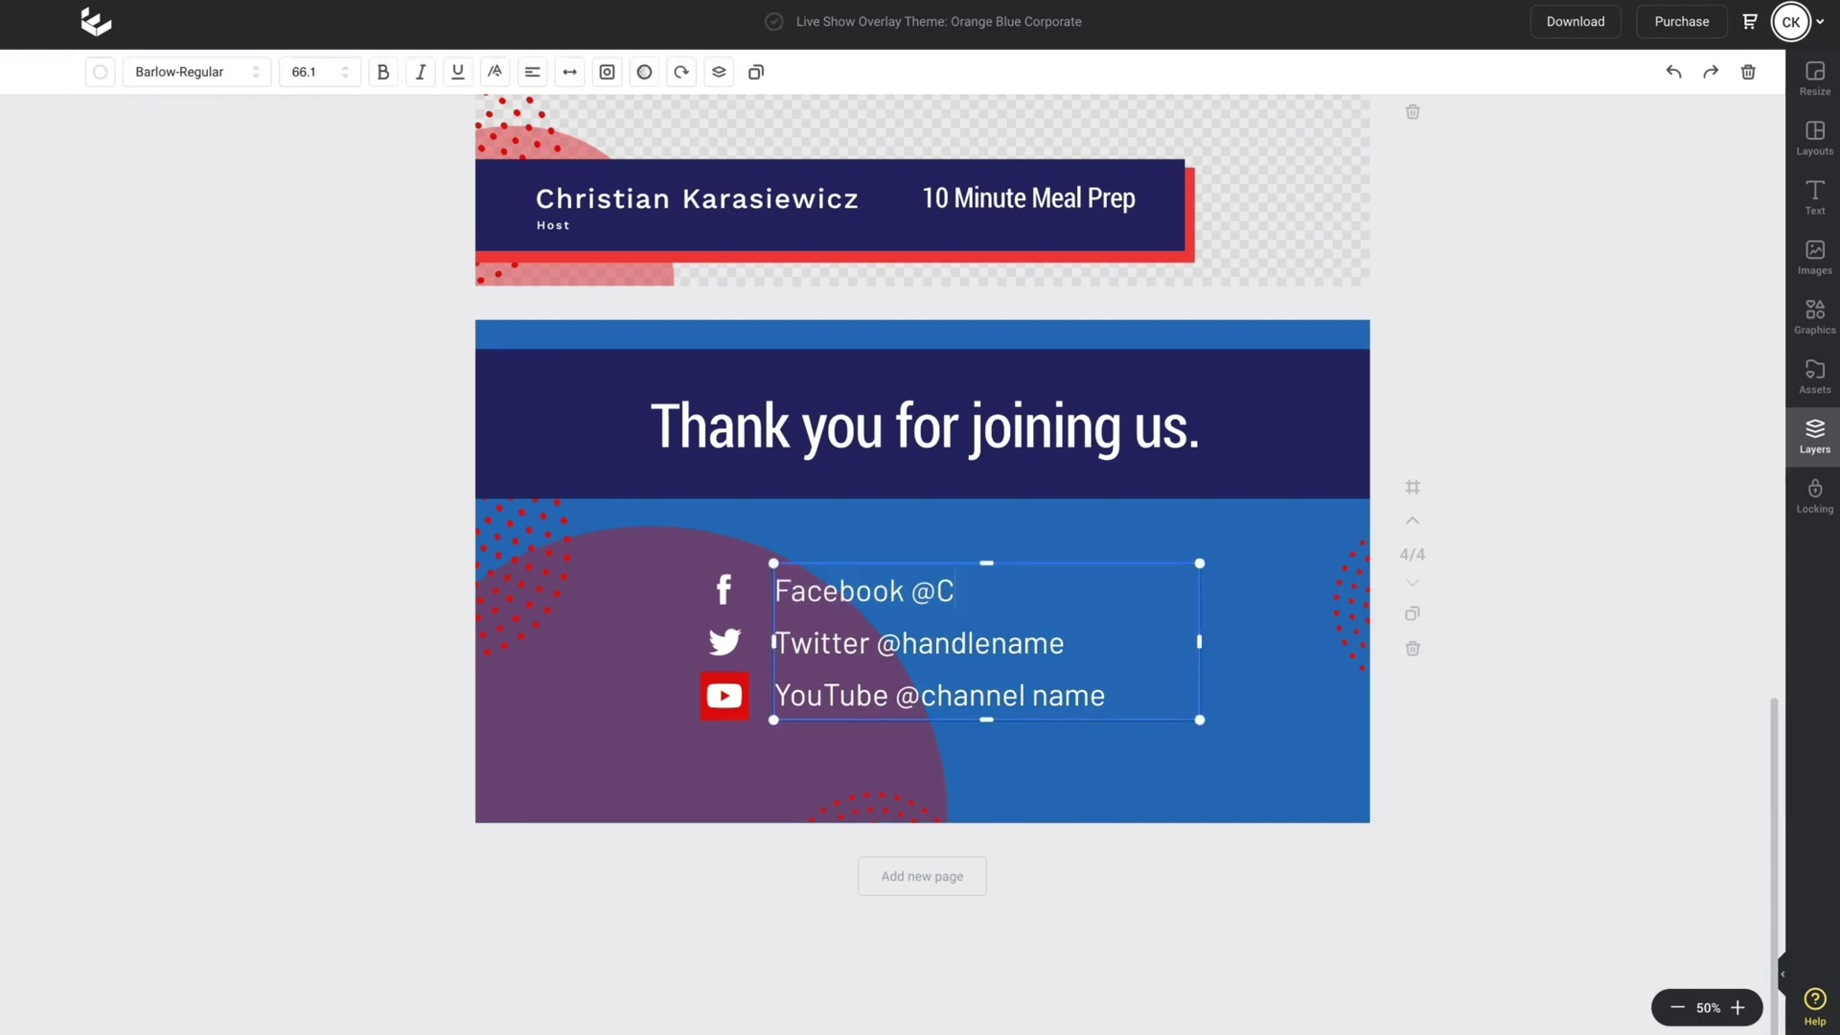
double_click(1004, 592)
triple_click(984, 642)
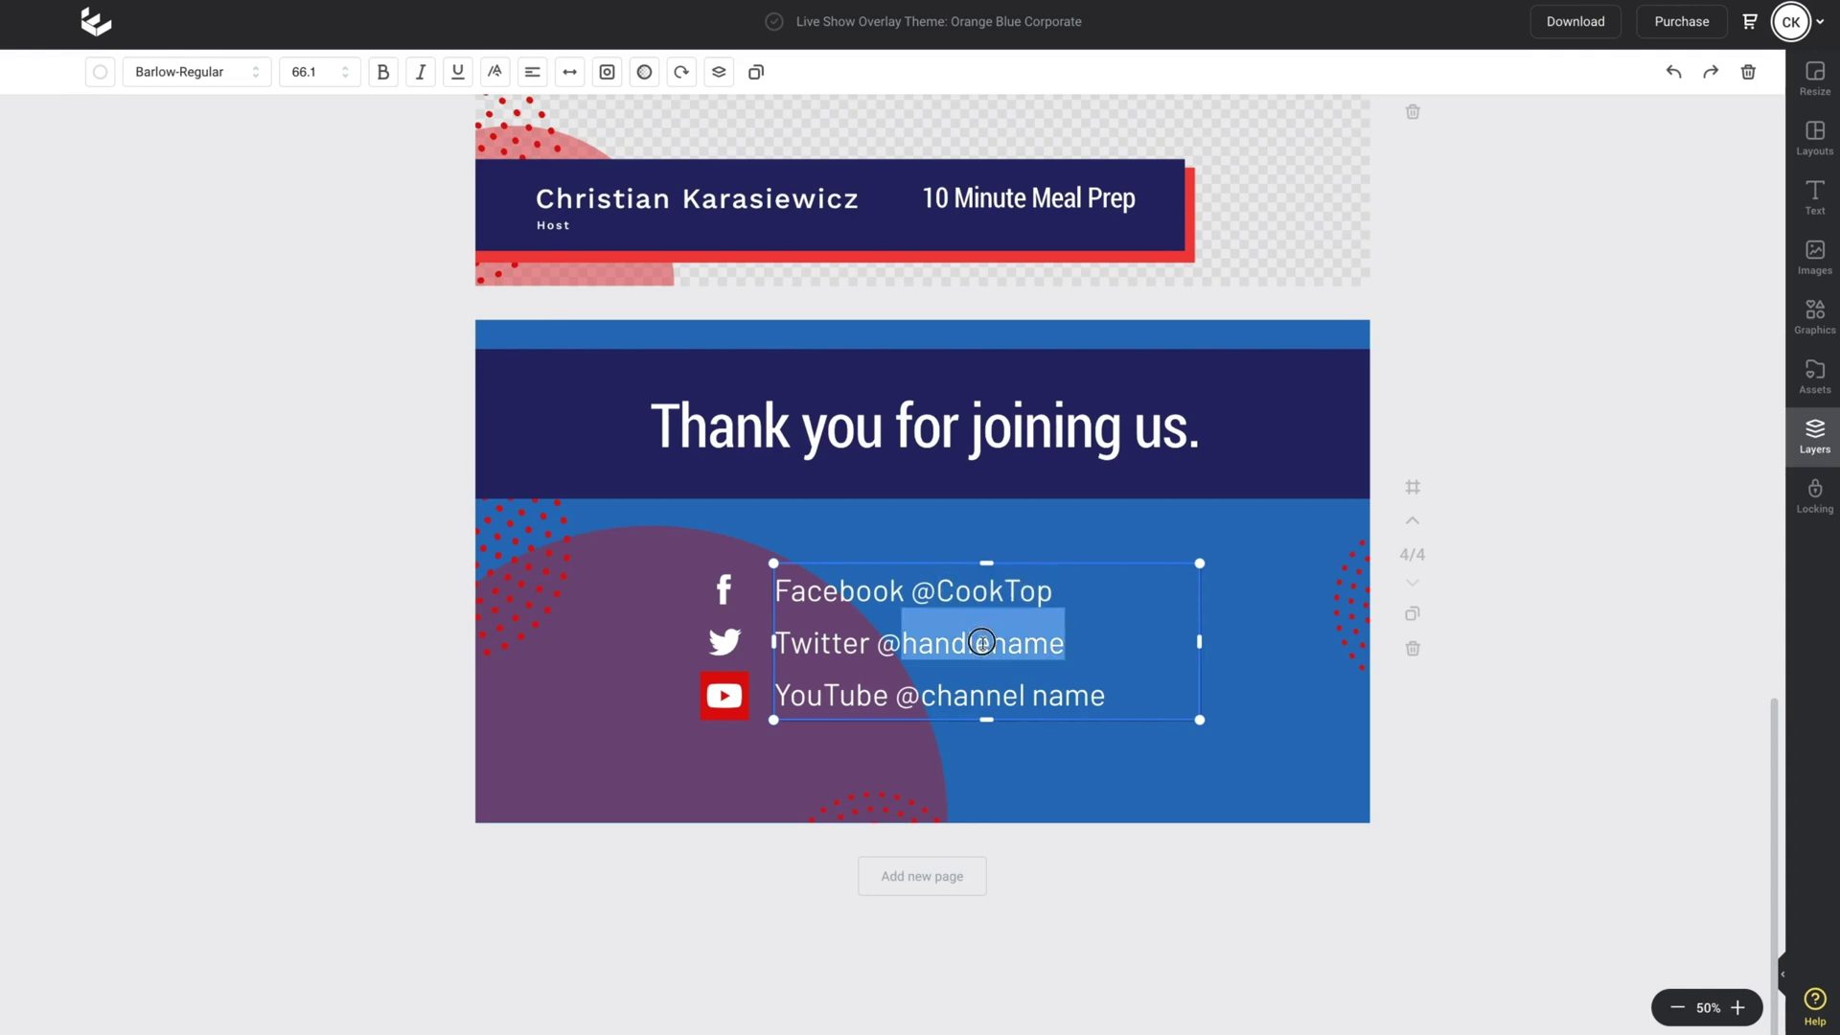
double_click(984, 642)
text(CookTop)
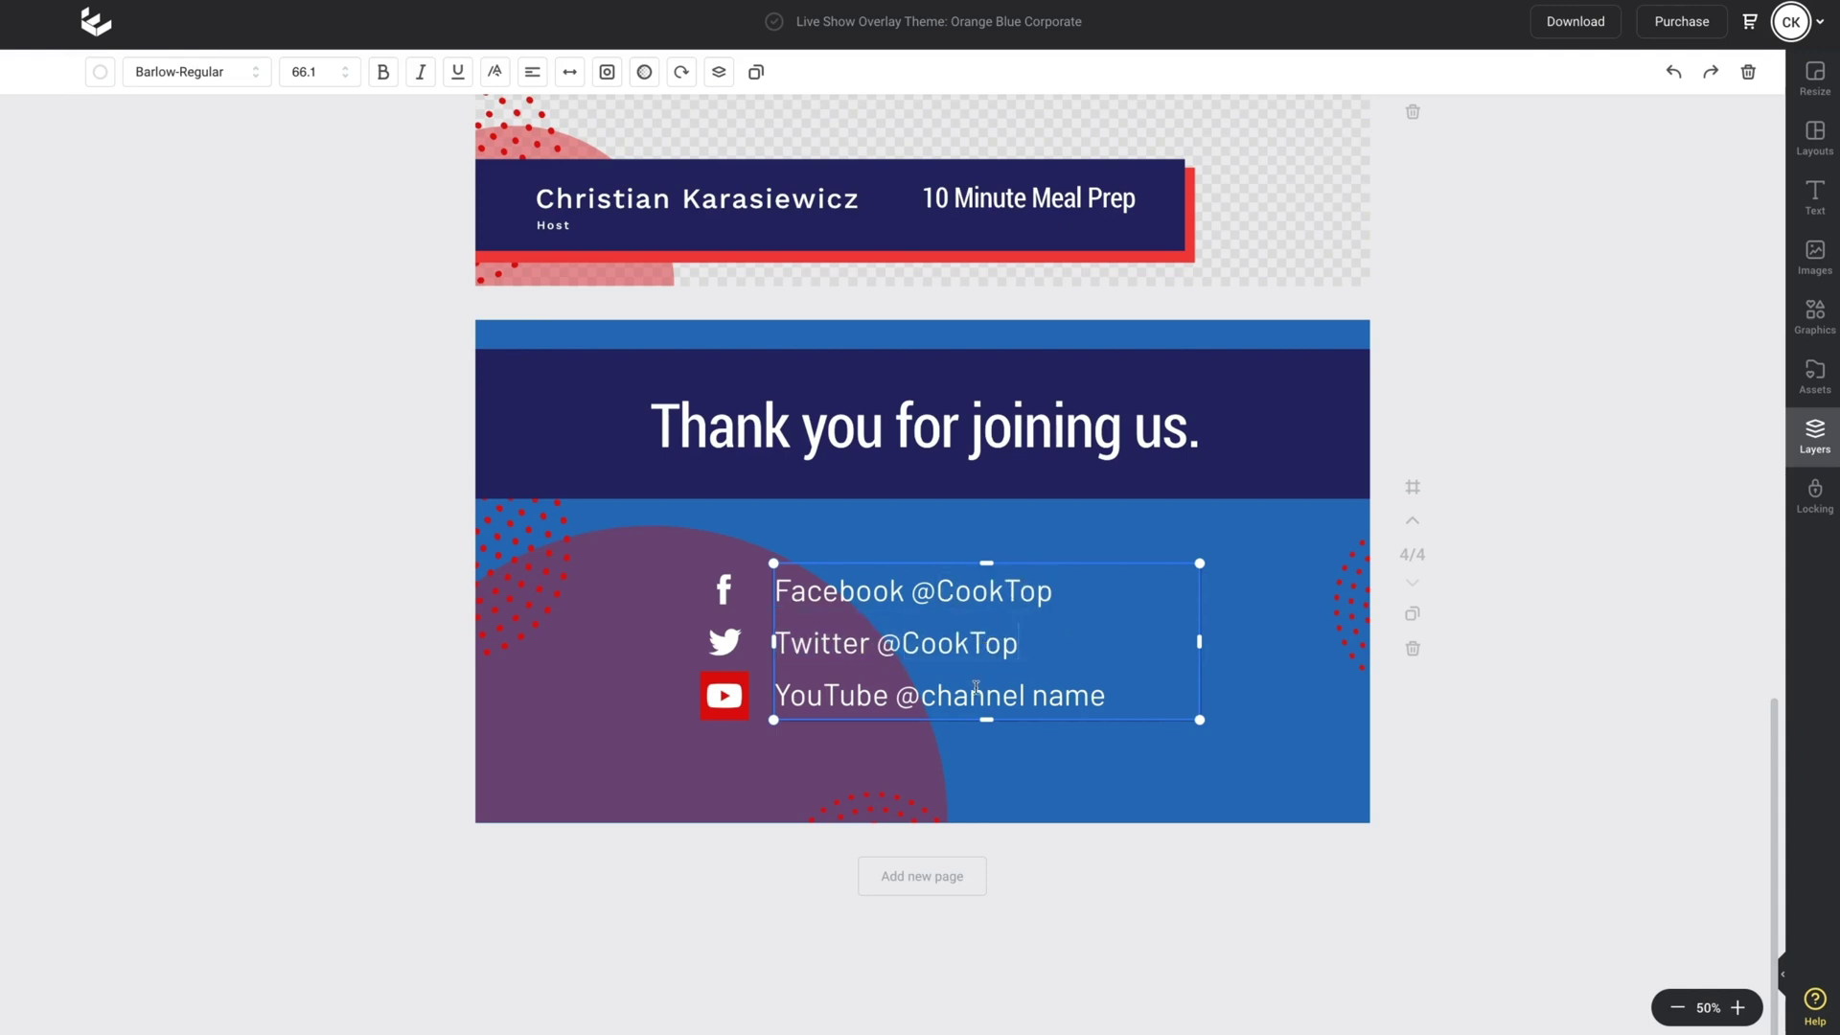
drag(922, 696, 1105, 696)
text(CookTop)
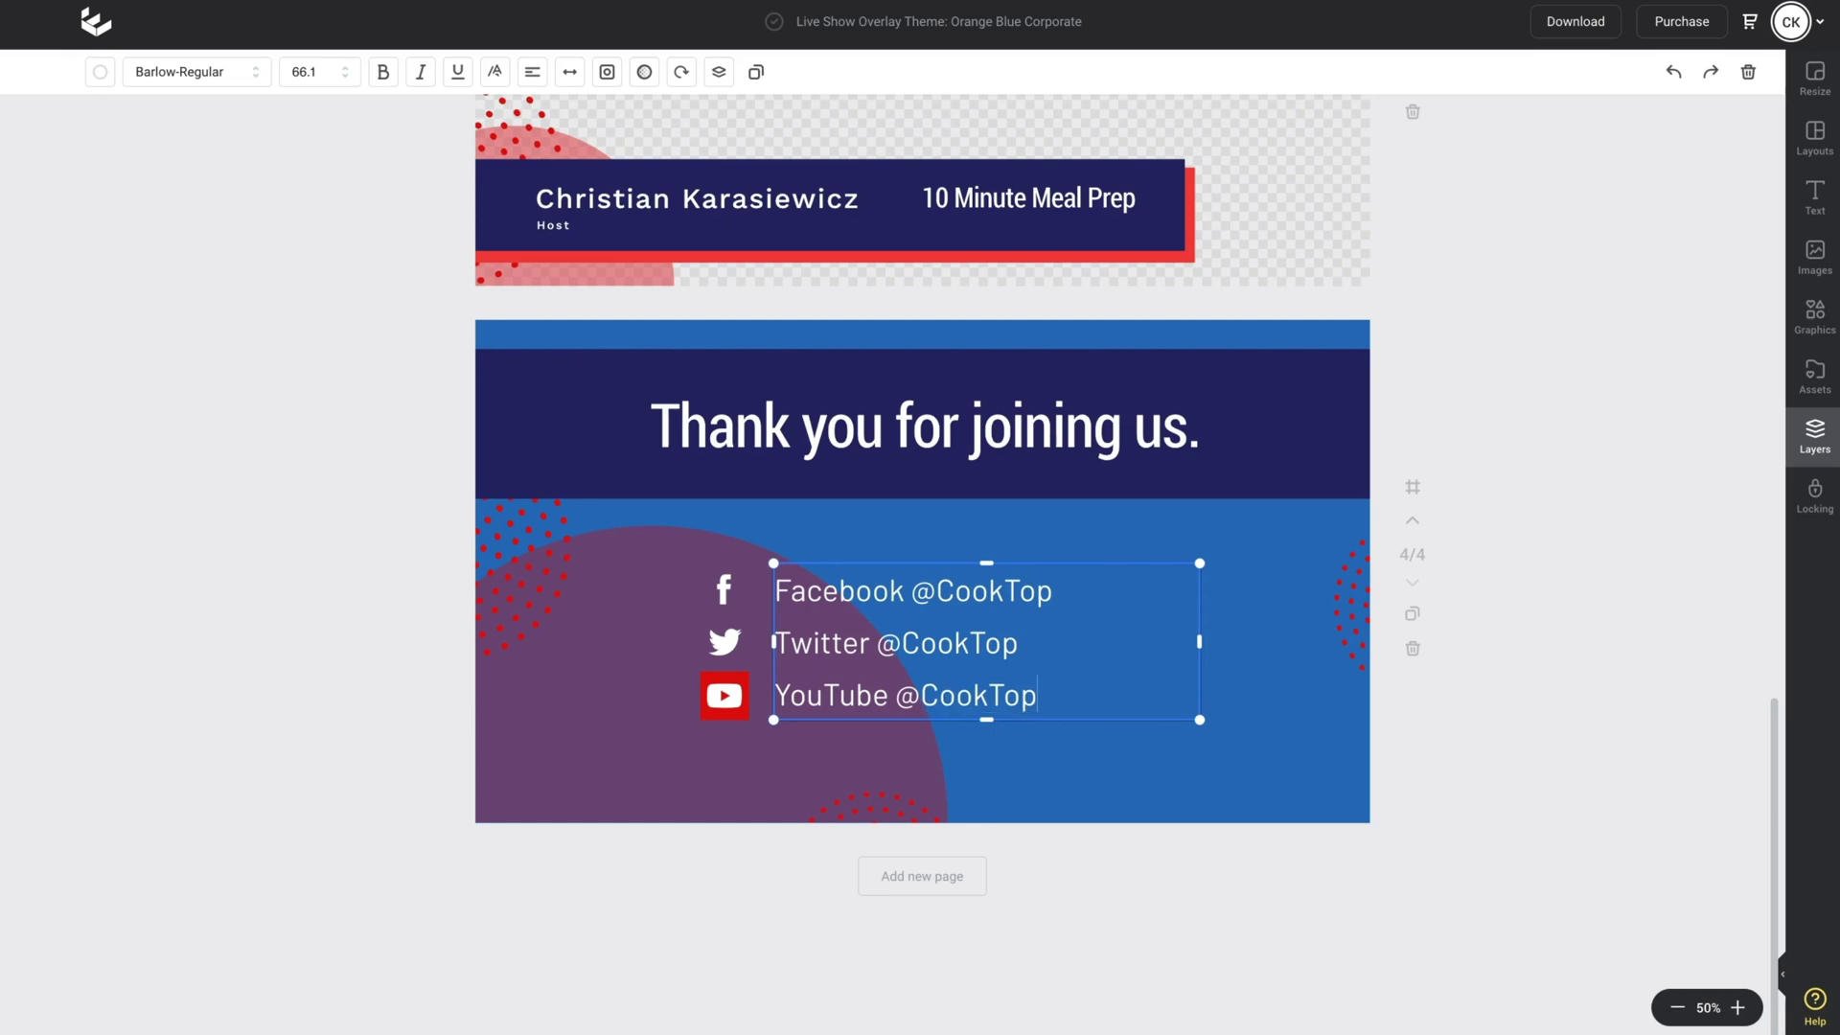
click(1488, 865)
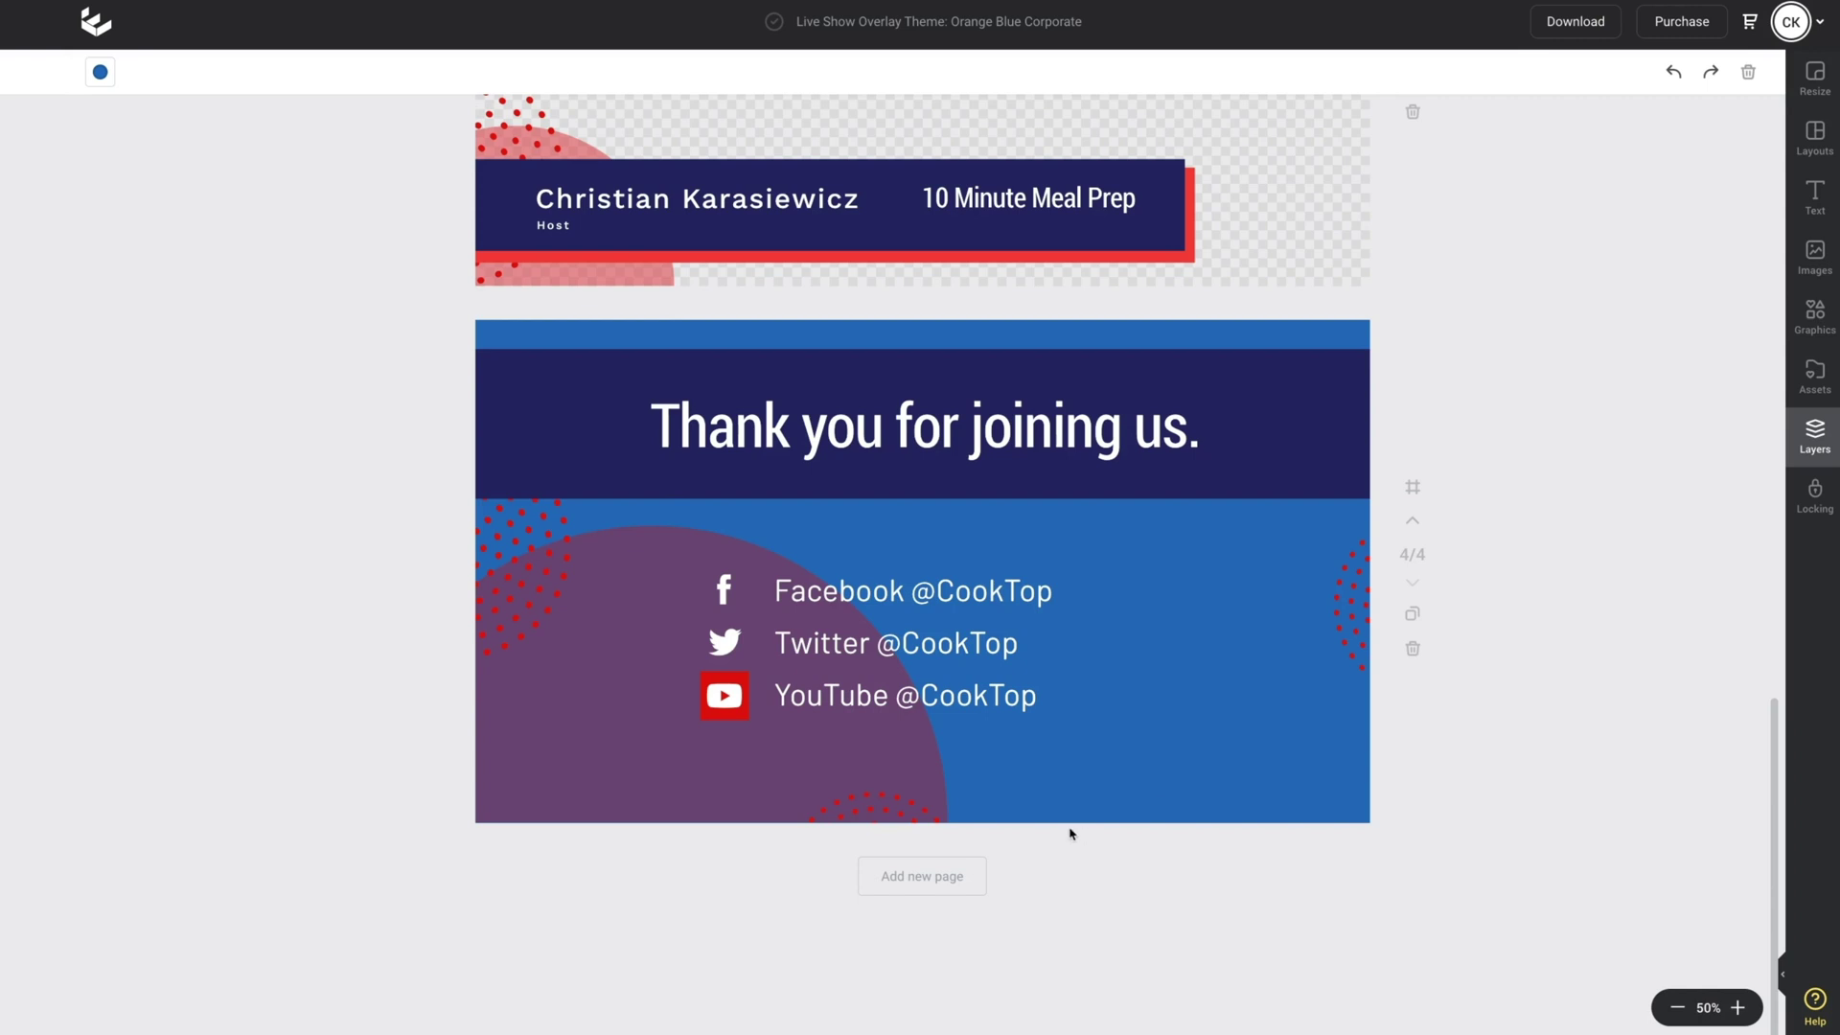
Step: Try removing the YouTube icon beside the channel name on the closing page
click(731, 702)
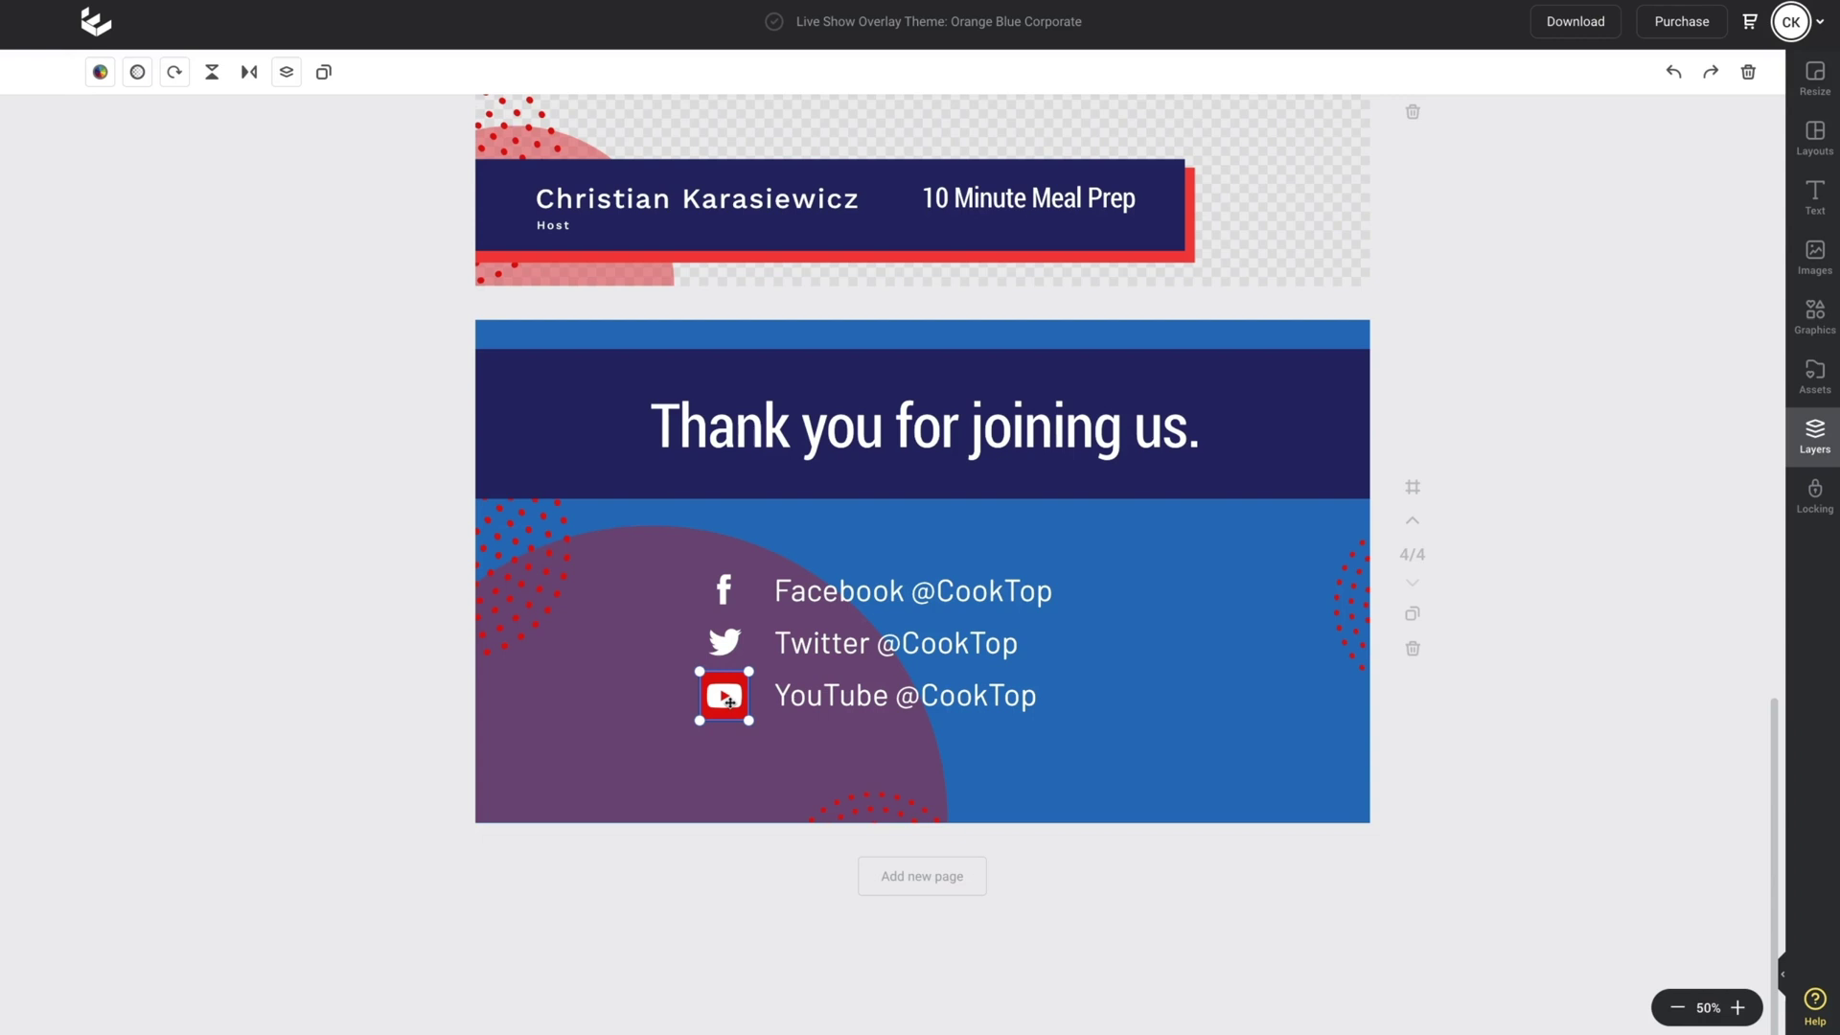
key(Delete)
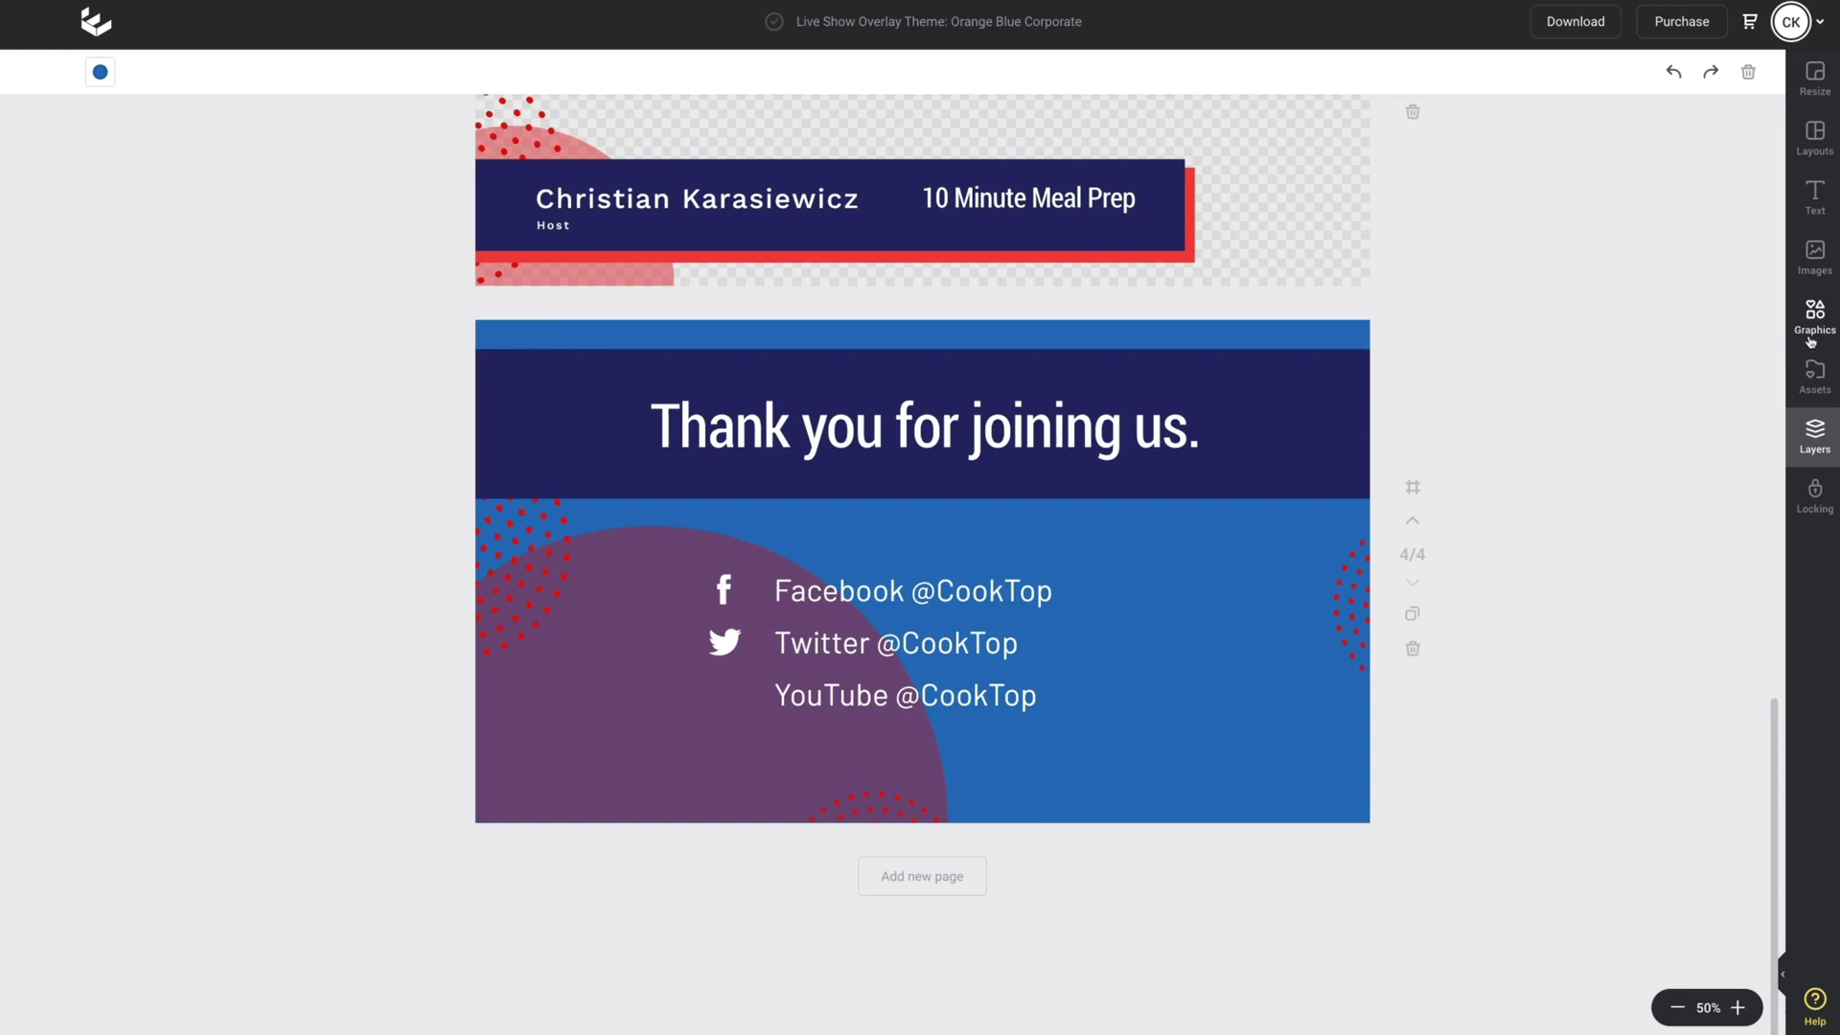
scroll(1715, 469, down, 15)
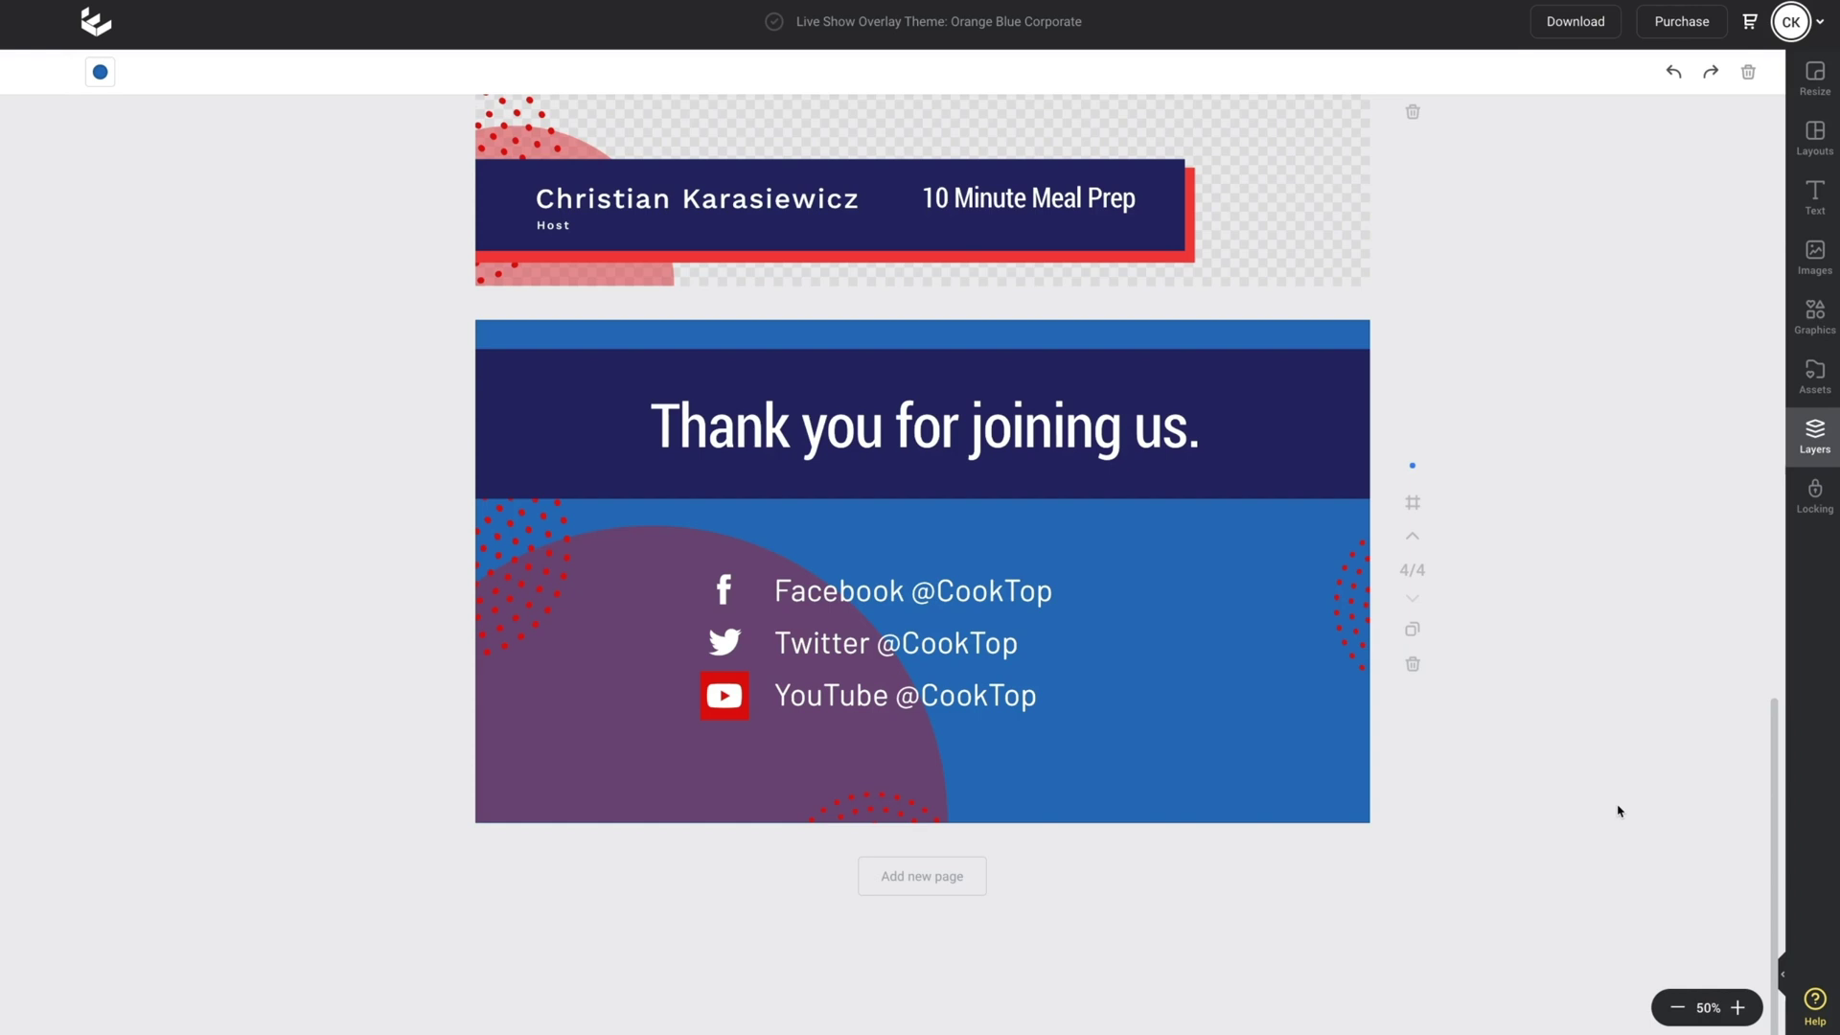
Step: Review all four overlay pages from the opening title page through to the closing thank-you page
scroll(1617, 810, up, 15)
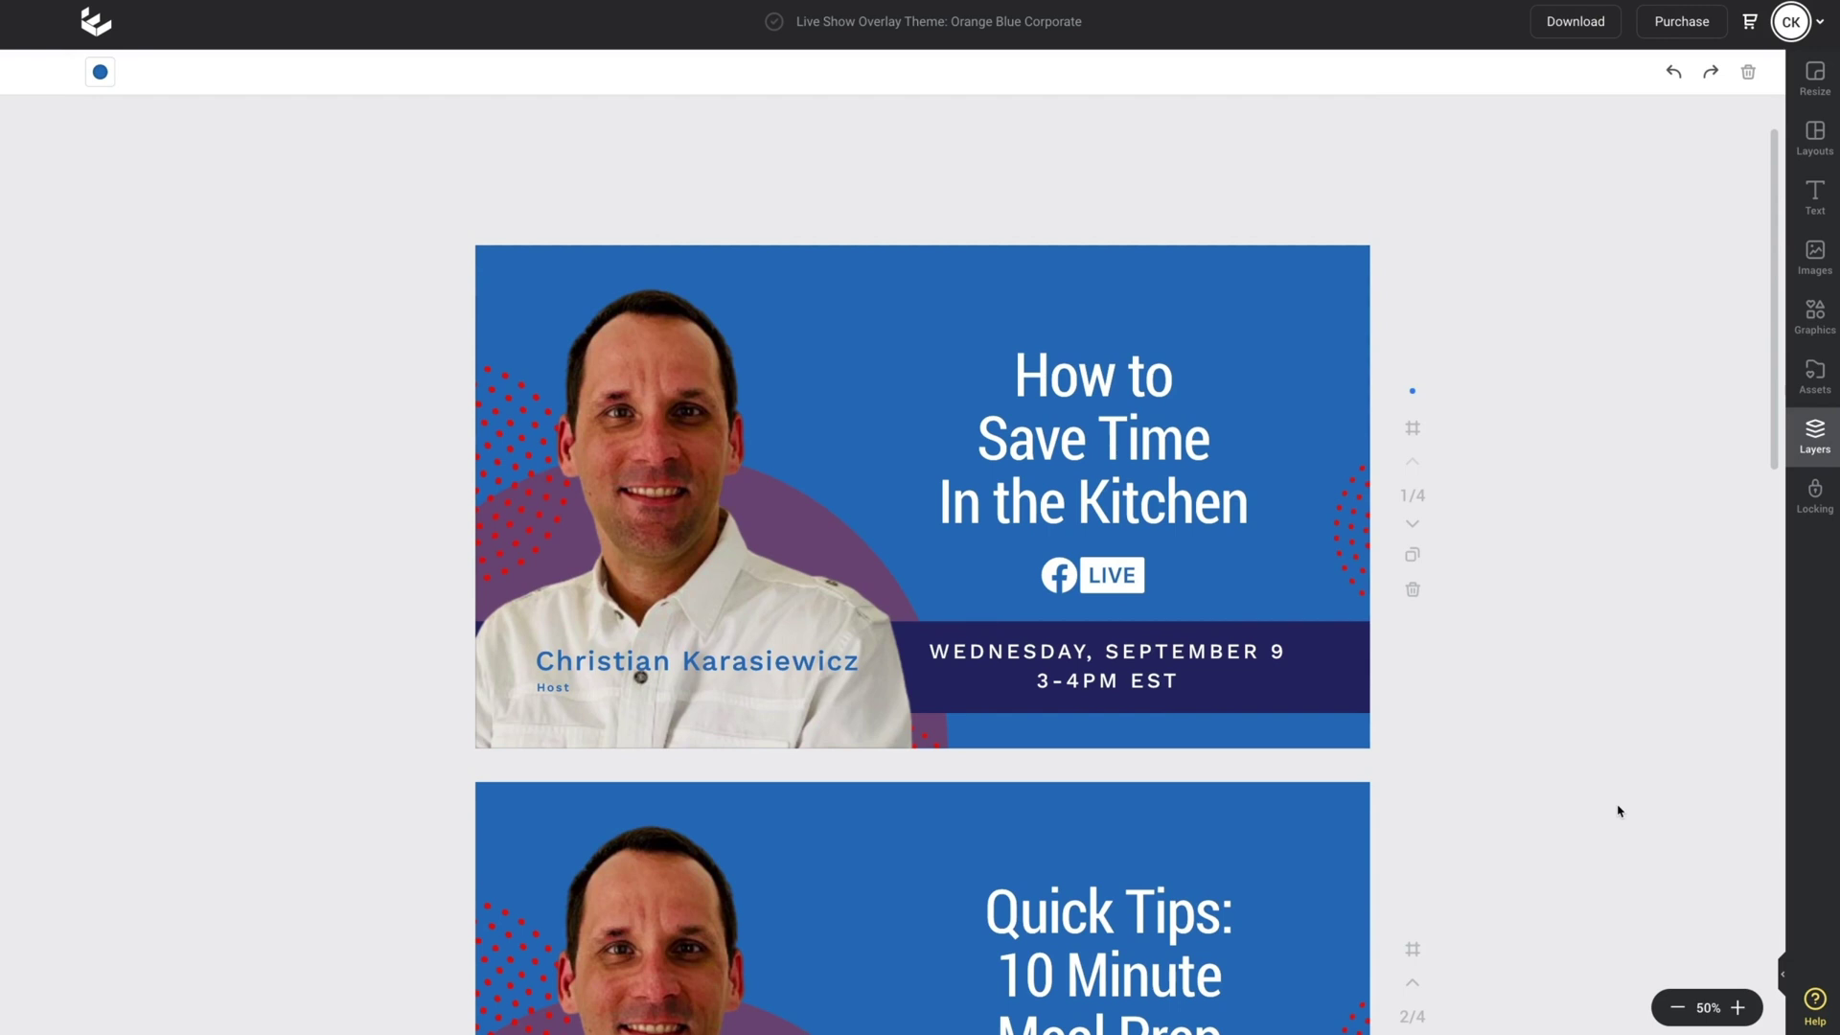
scroll(1618, 811, down, 1)
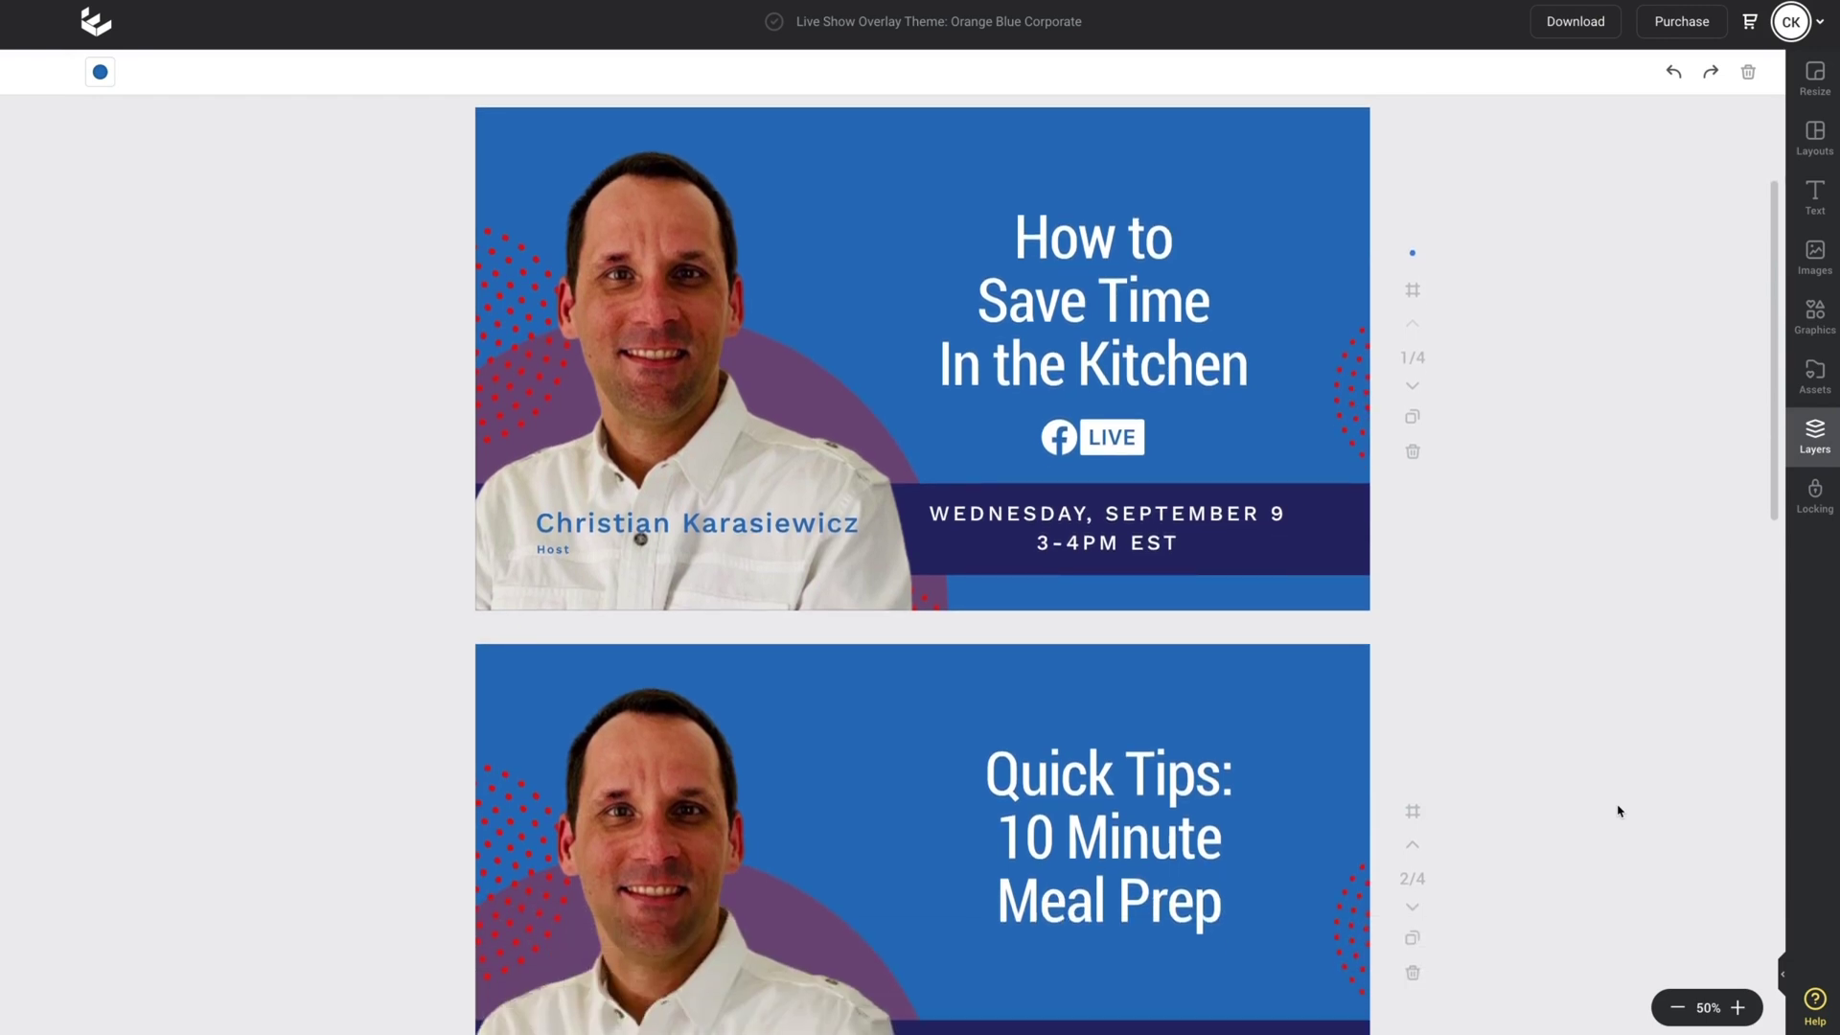
scroll(1618, 811, down, 3)
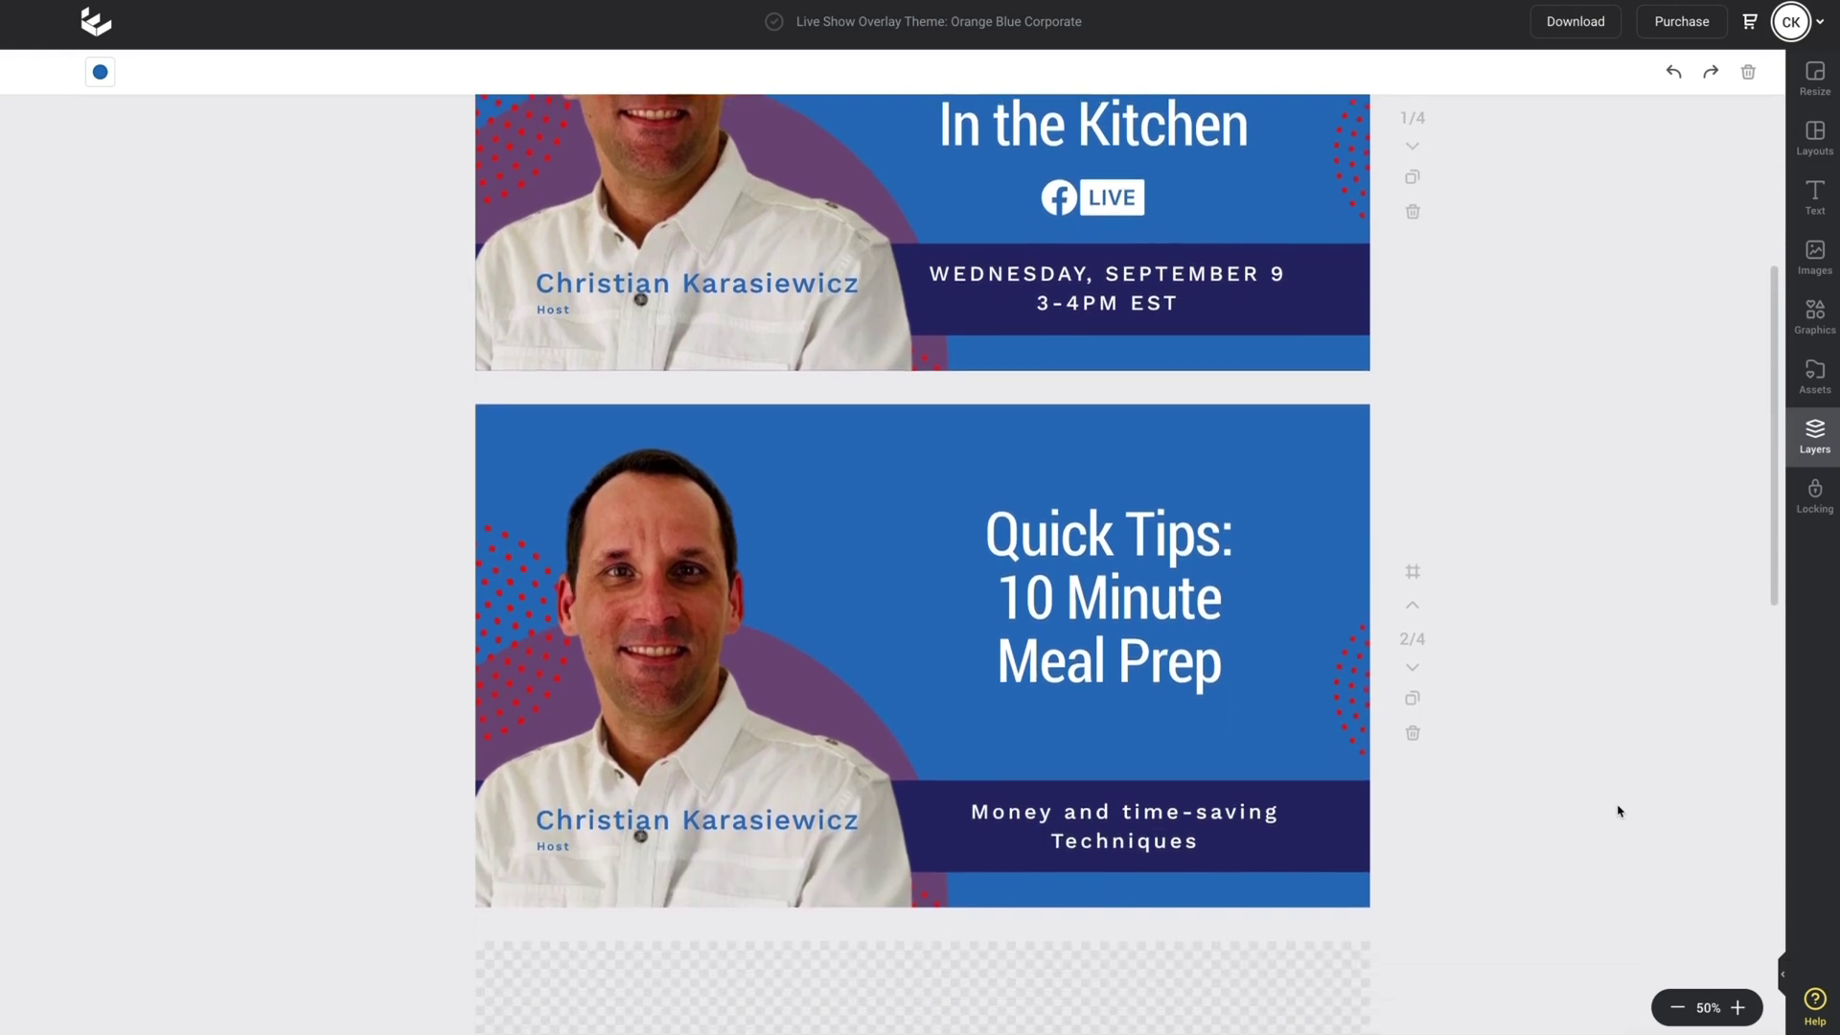
scroll(1617, 810, down, 5)
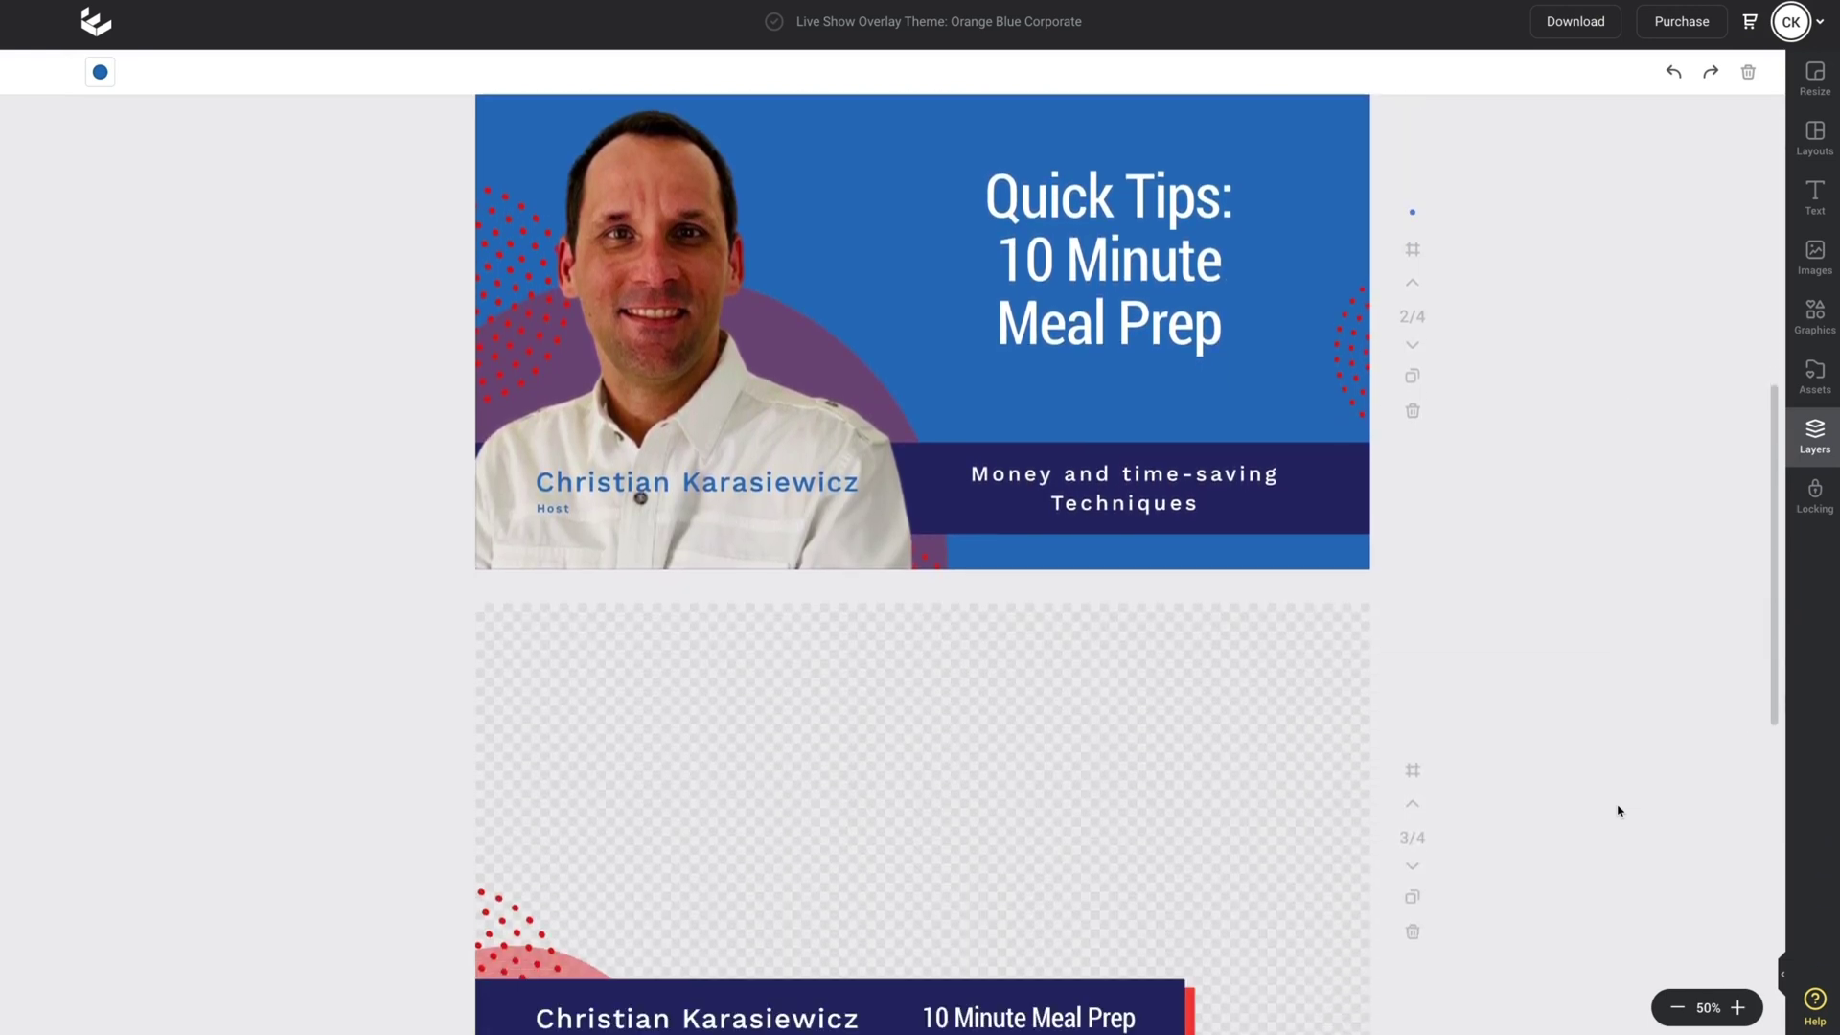
scroll(1617, 811, down, 3)
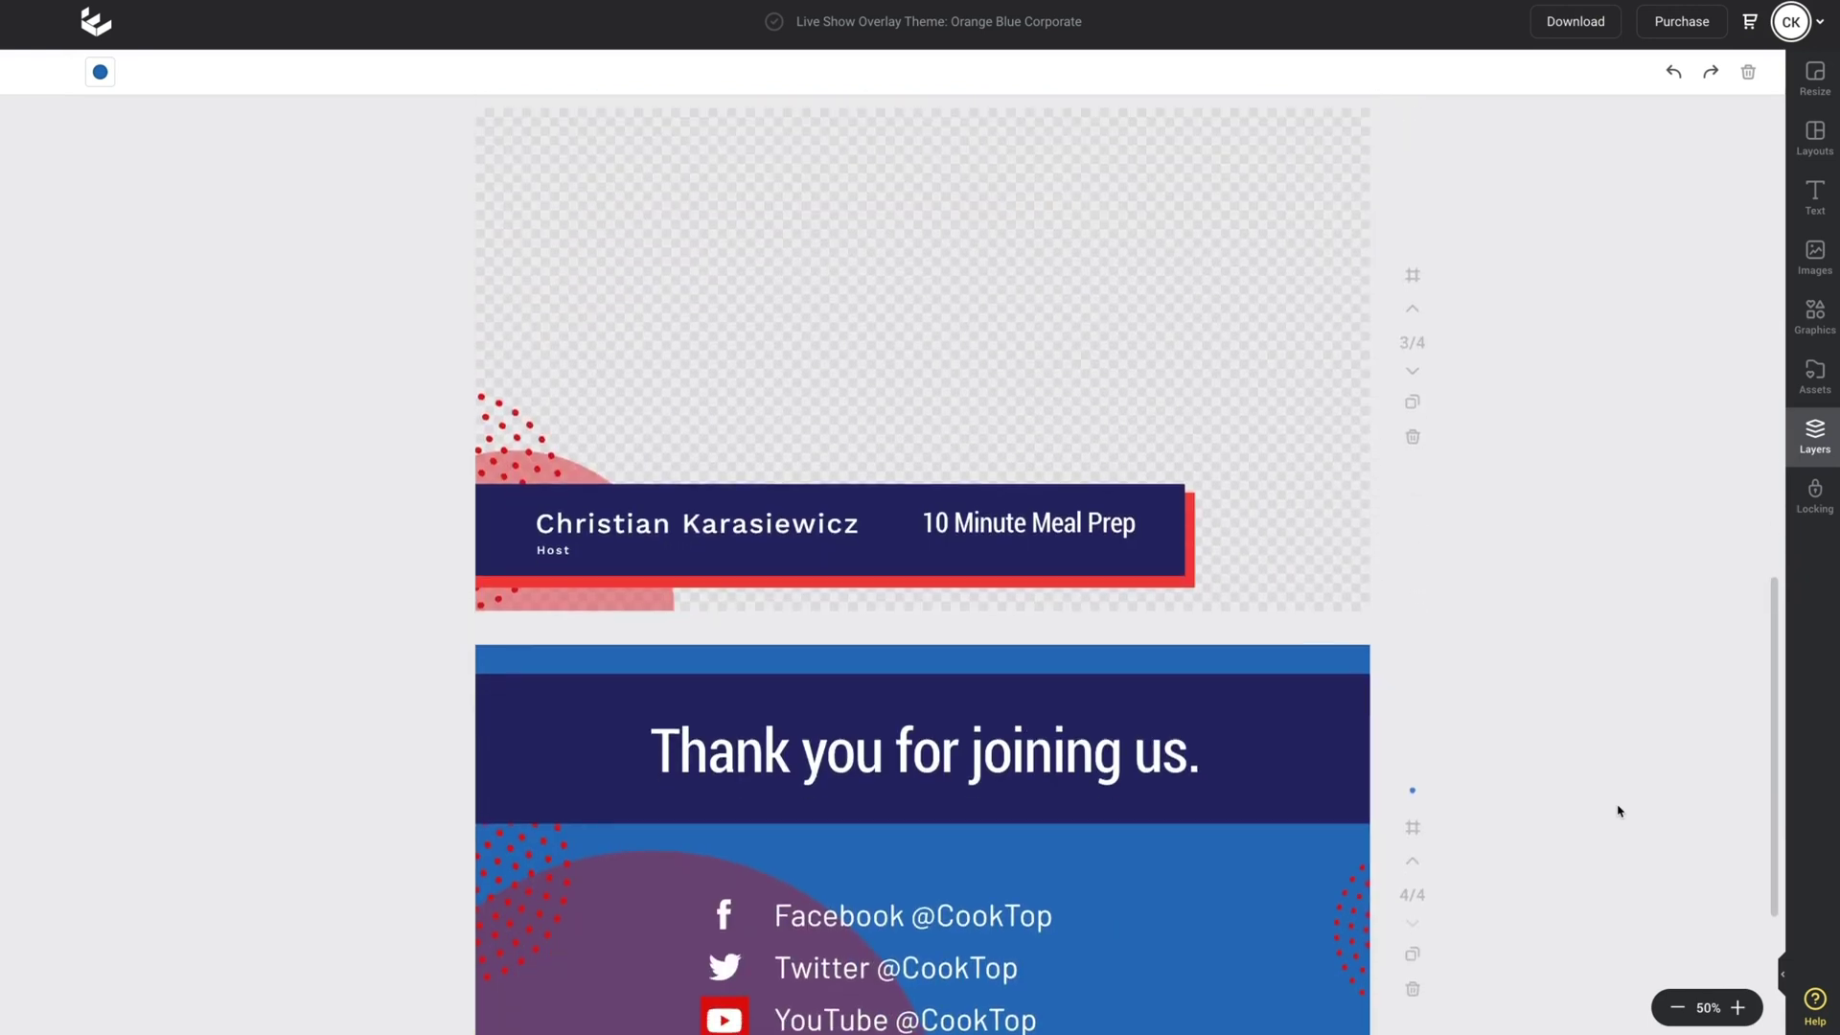
scroll(1617, 811, down, 3)
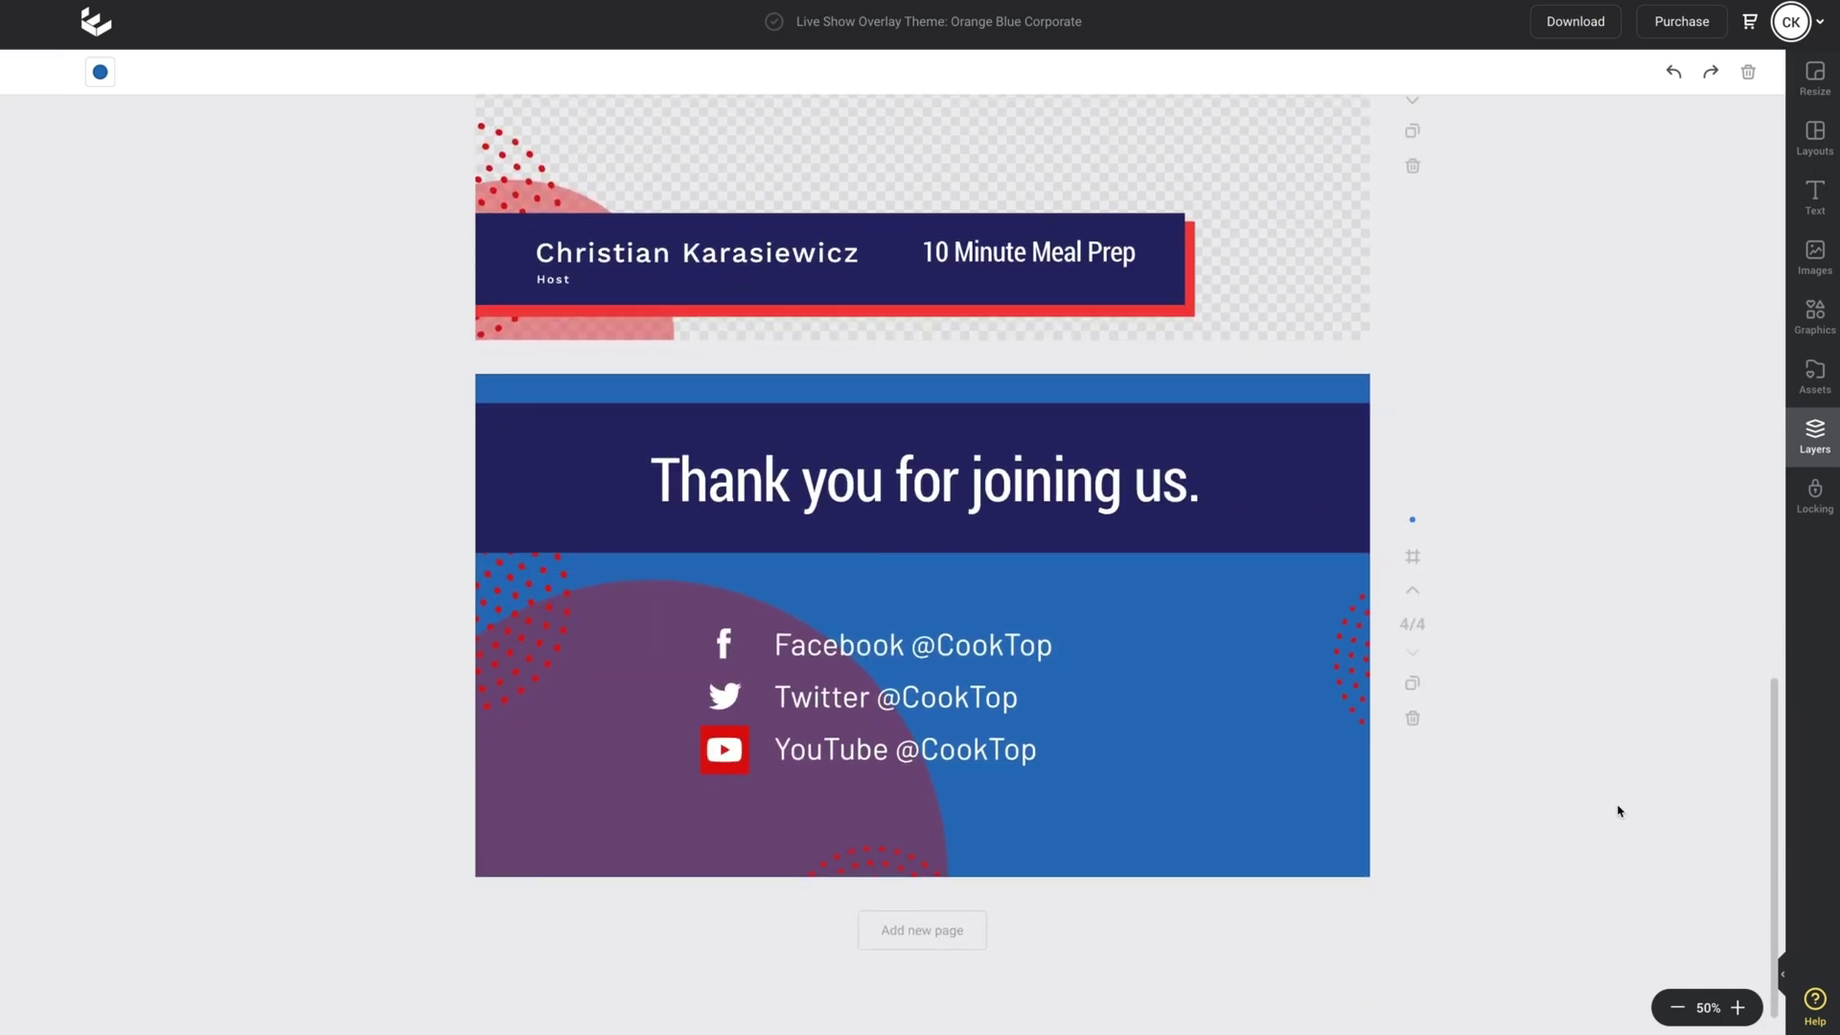
scroll(1618, 810, up, 10)
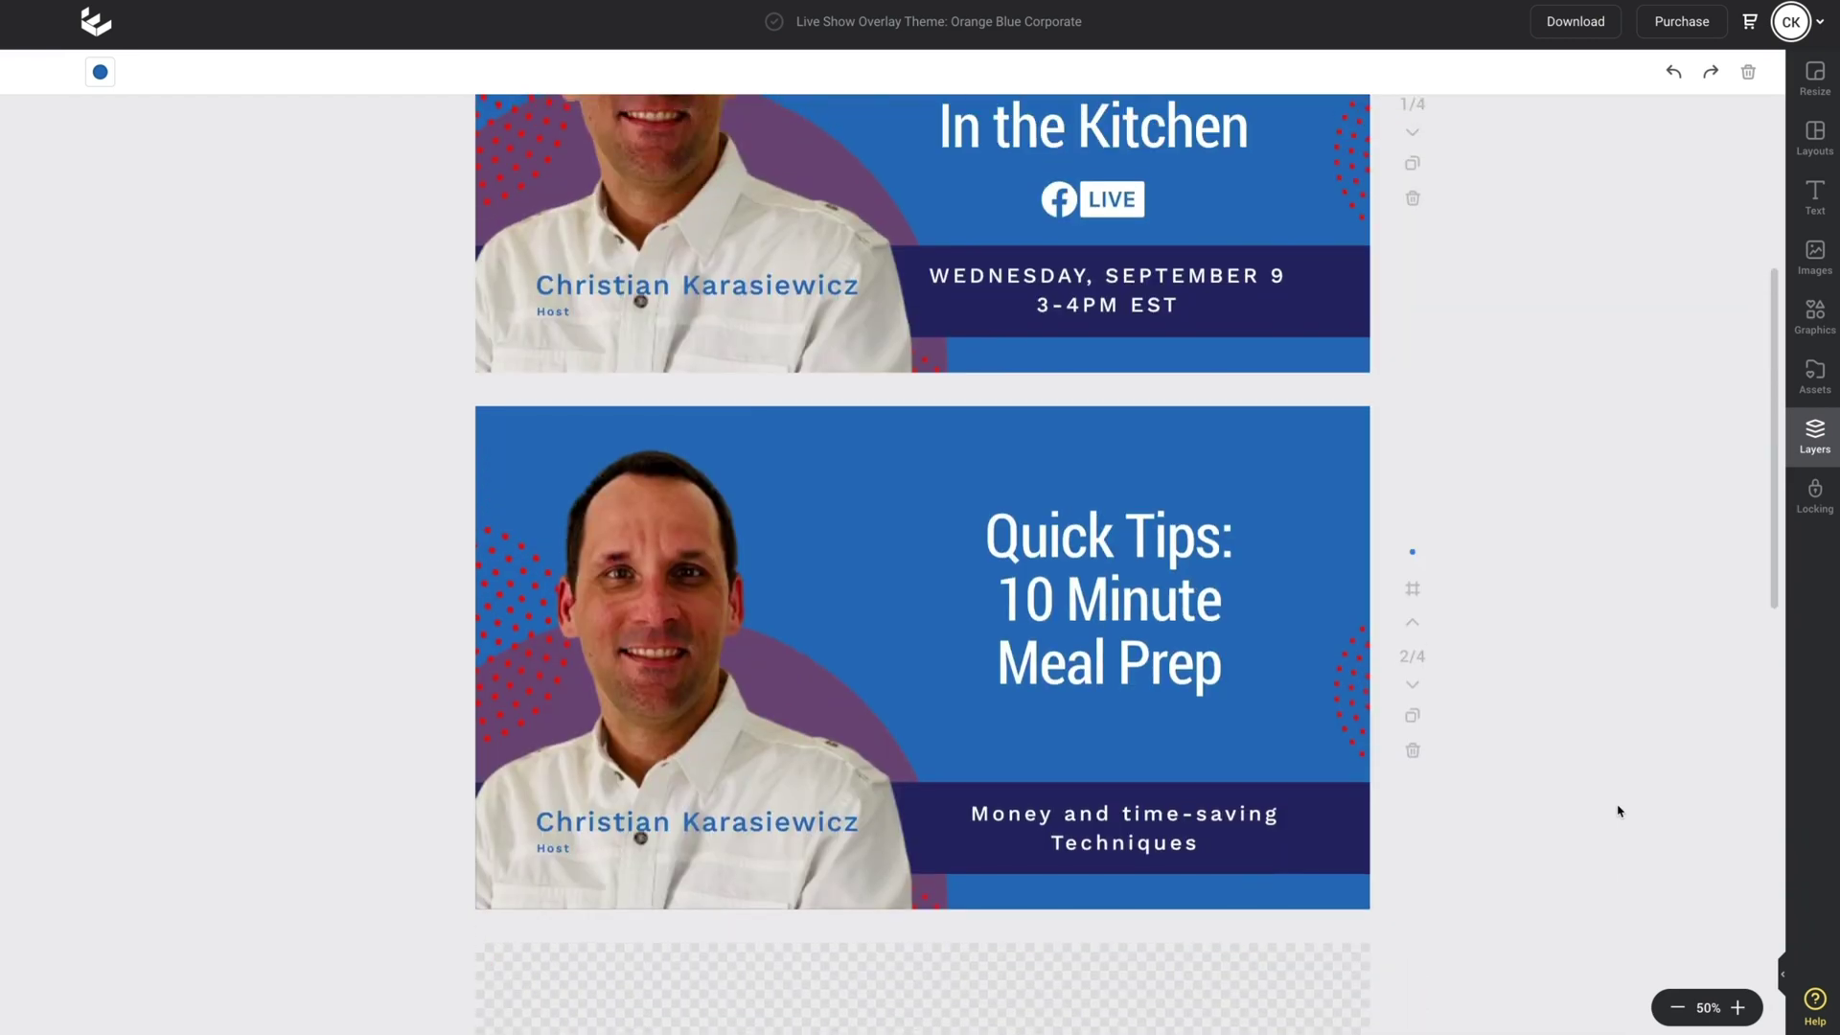
scroll(1617, 811, up, 4)
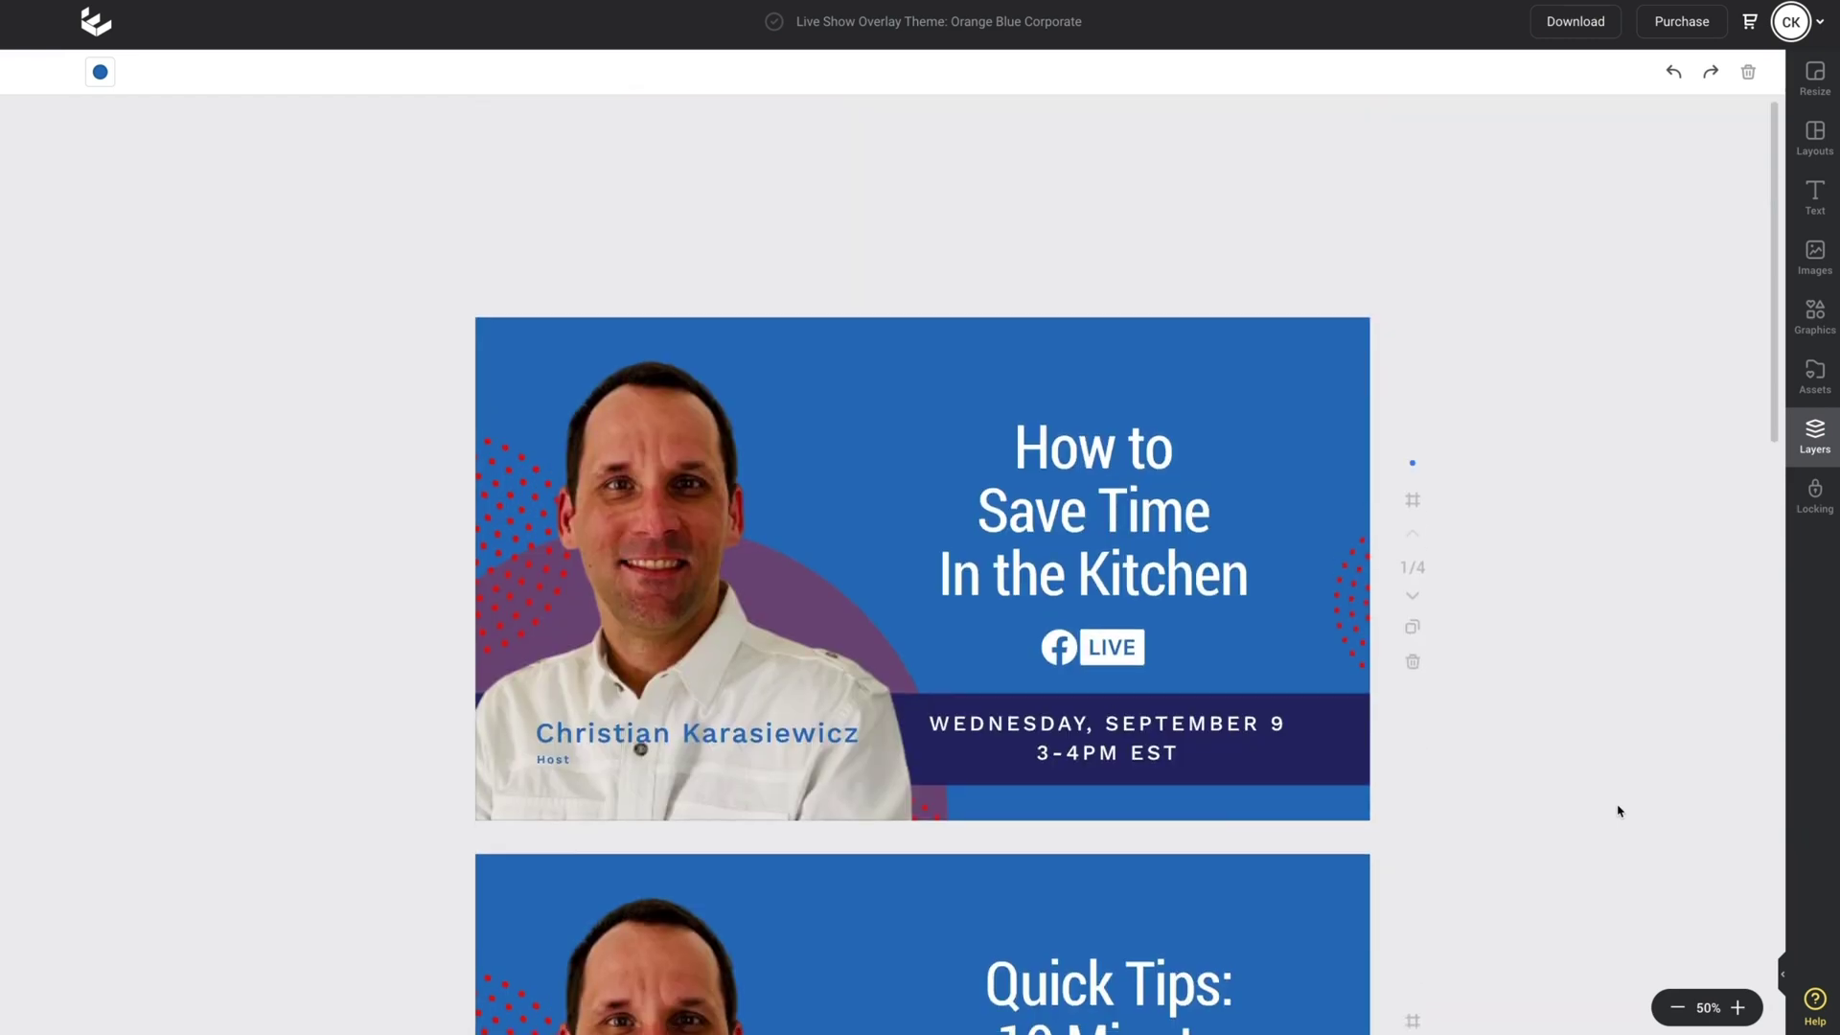
scroll(1617, 810, down, 2)
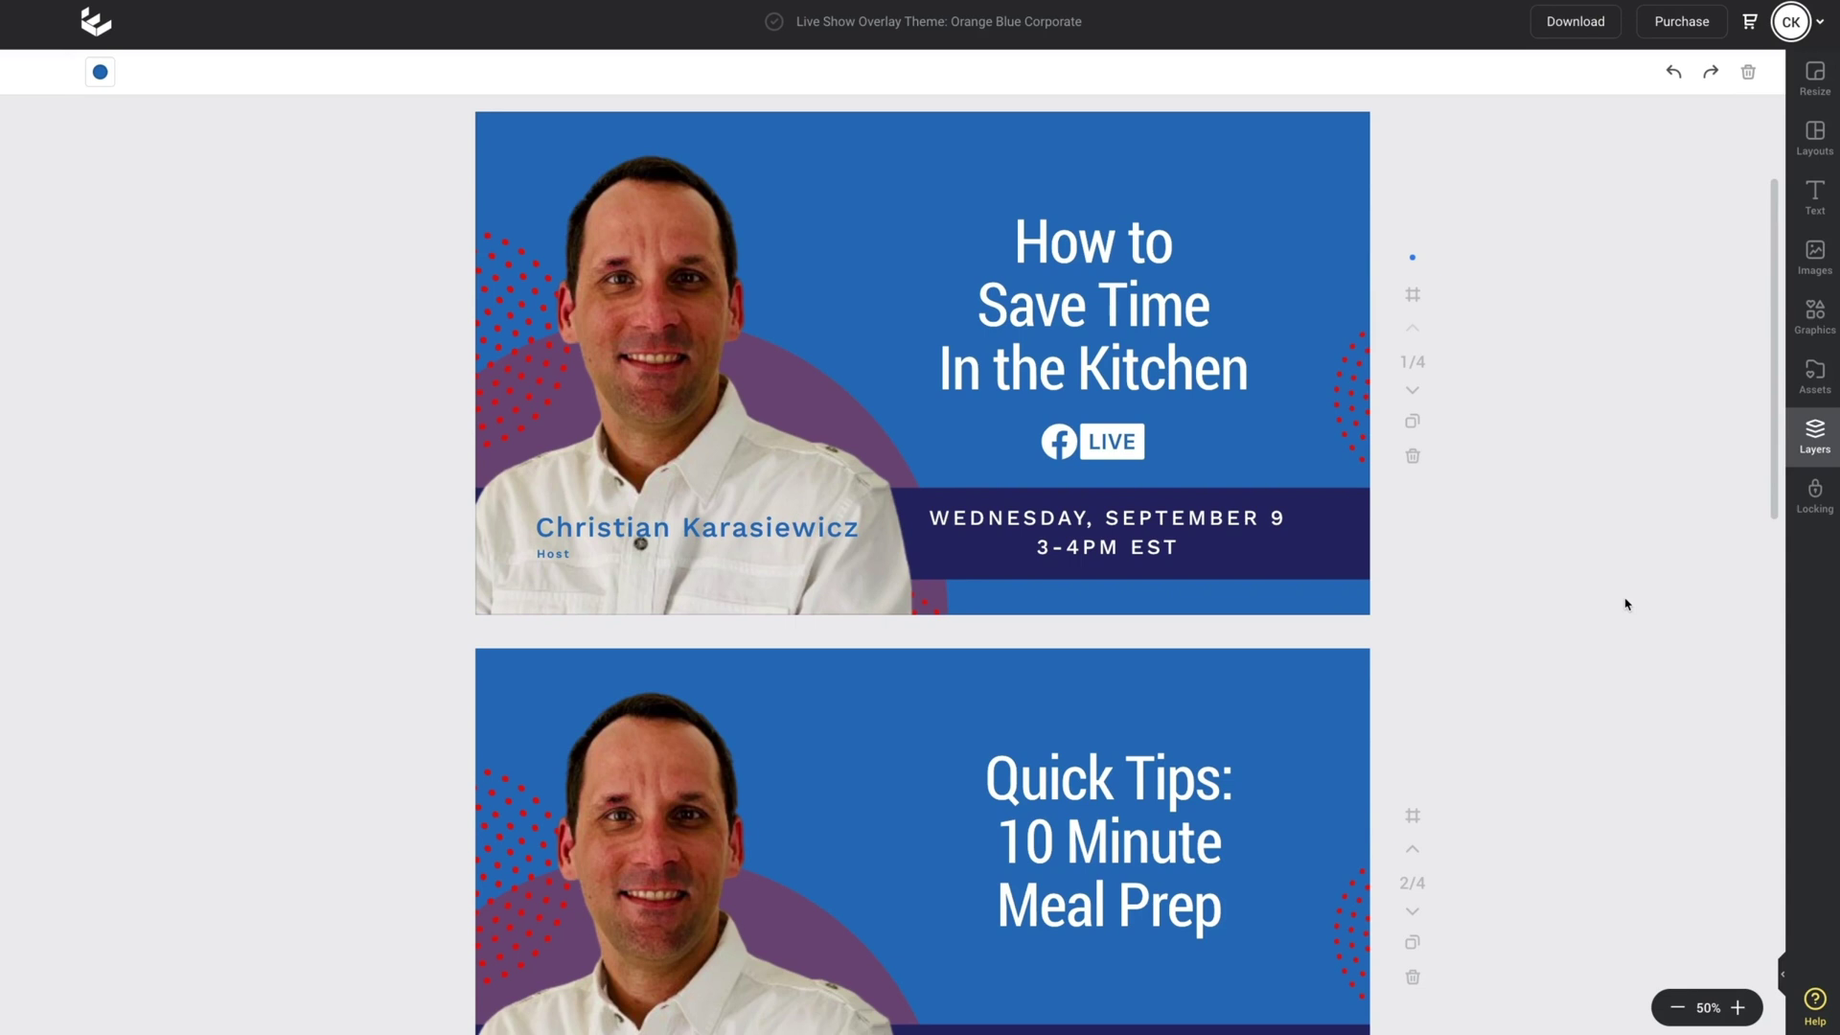
Step: Open the download options for the overlay set and choose PNG as the static file type
right_click(1575, 30)
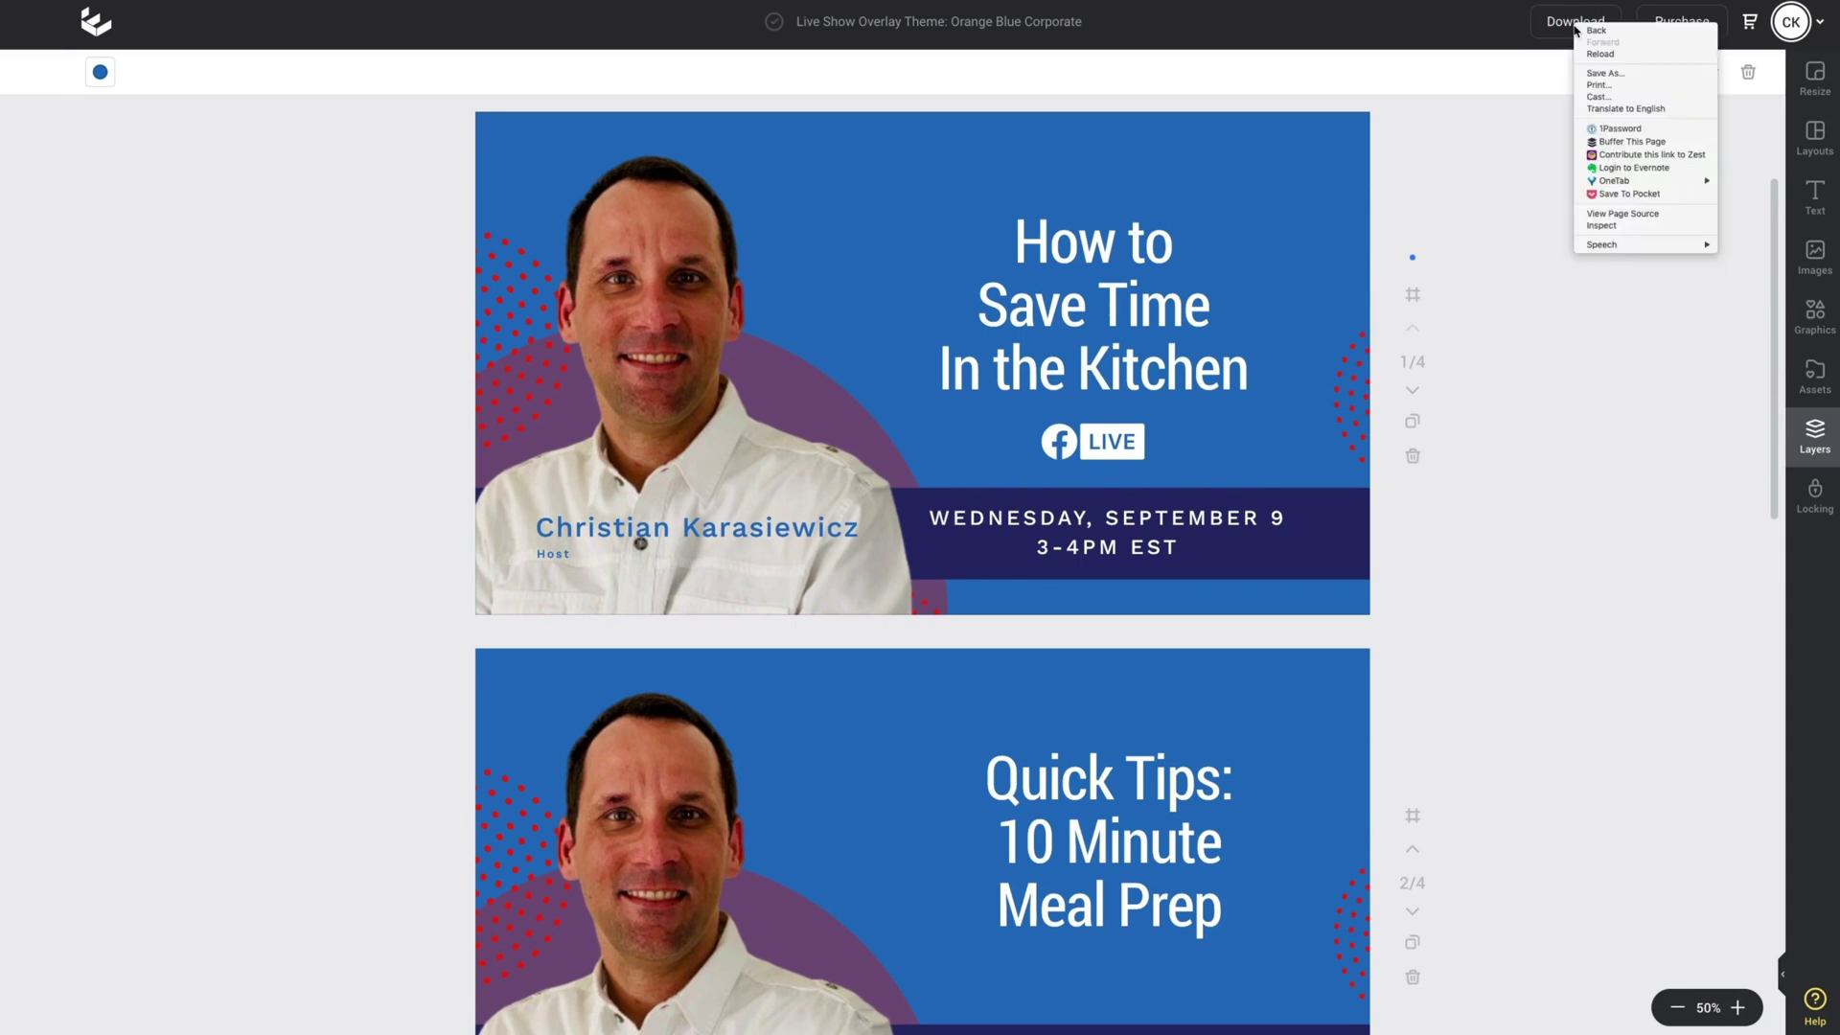
click(1575, 21)
click(1575, 21)
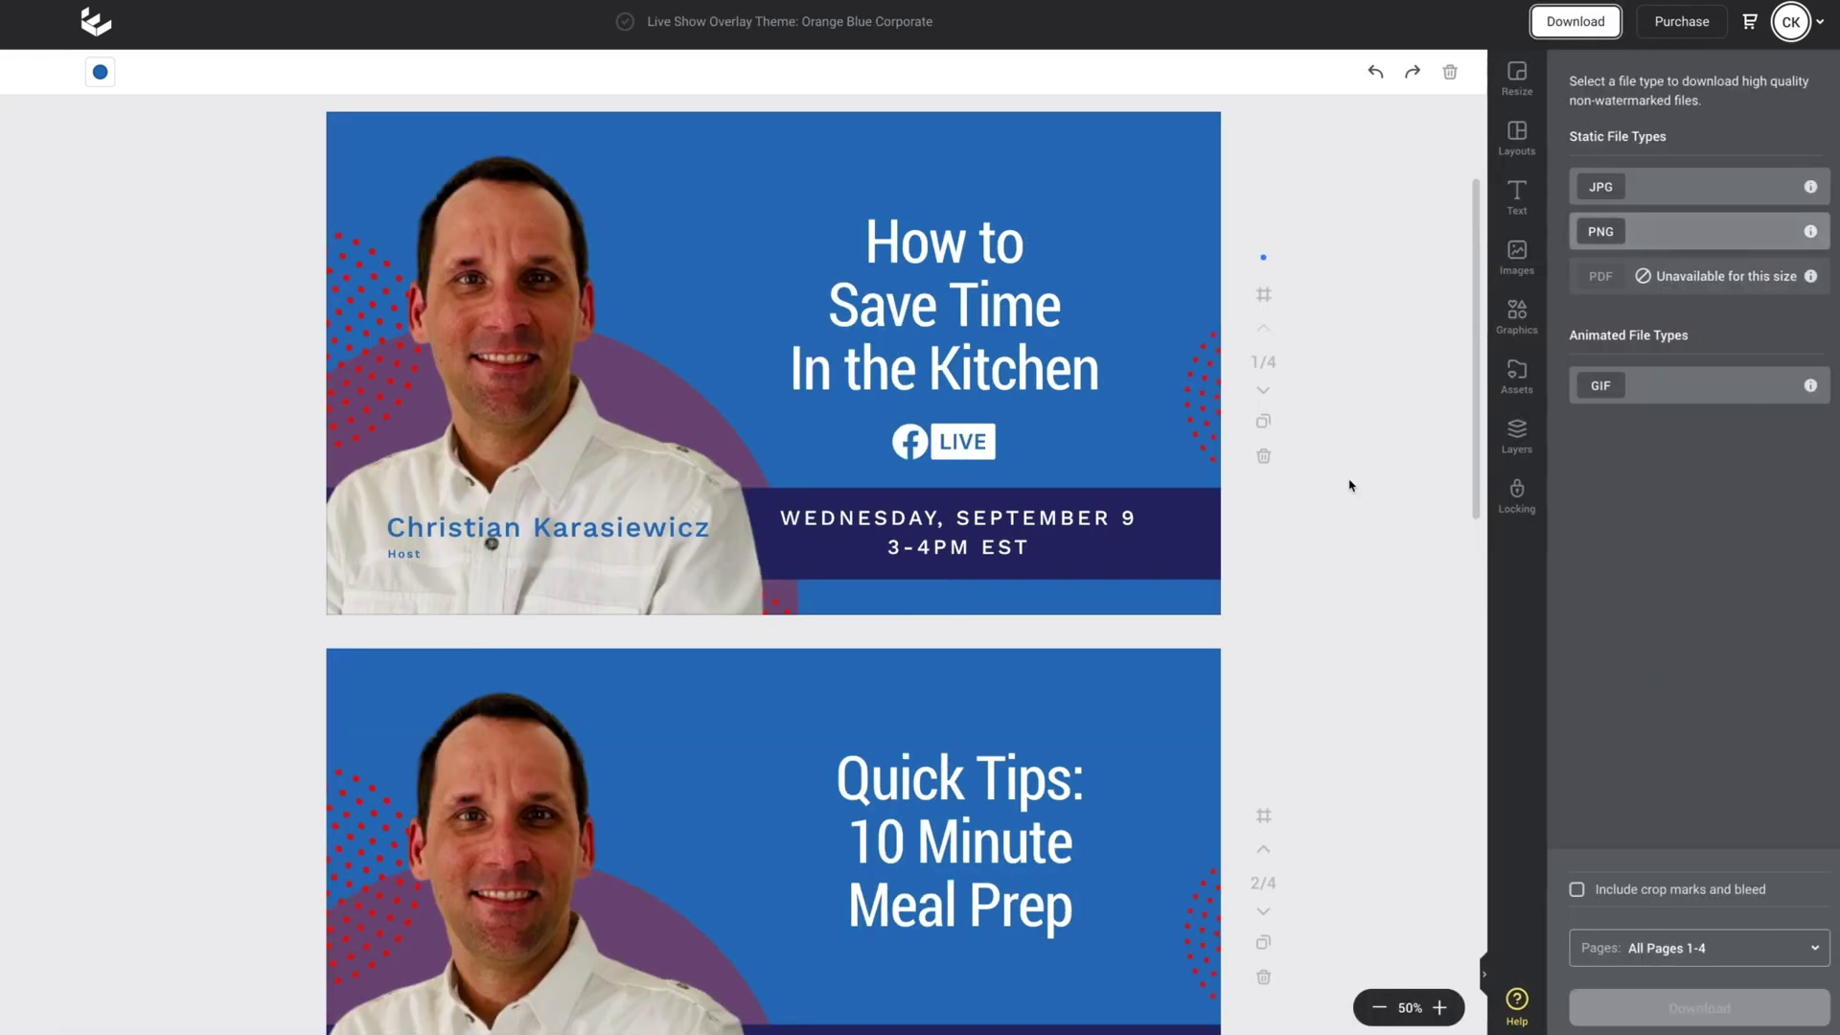
scroll(1349, 485, down, 4)
scroll(1349, 485, down, 5)
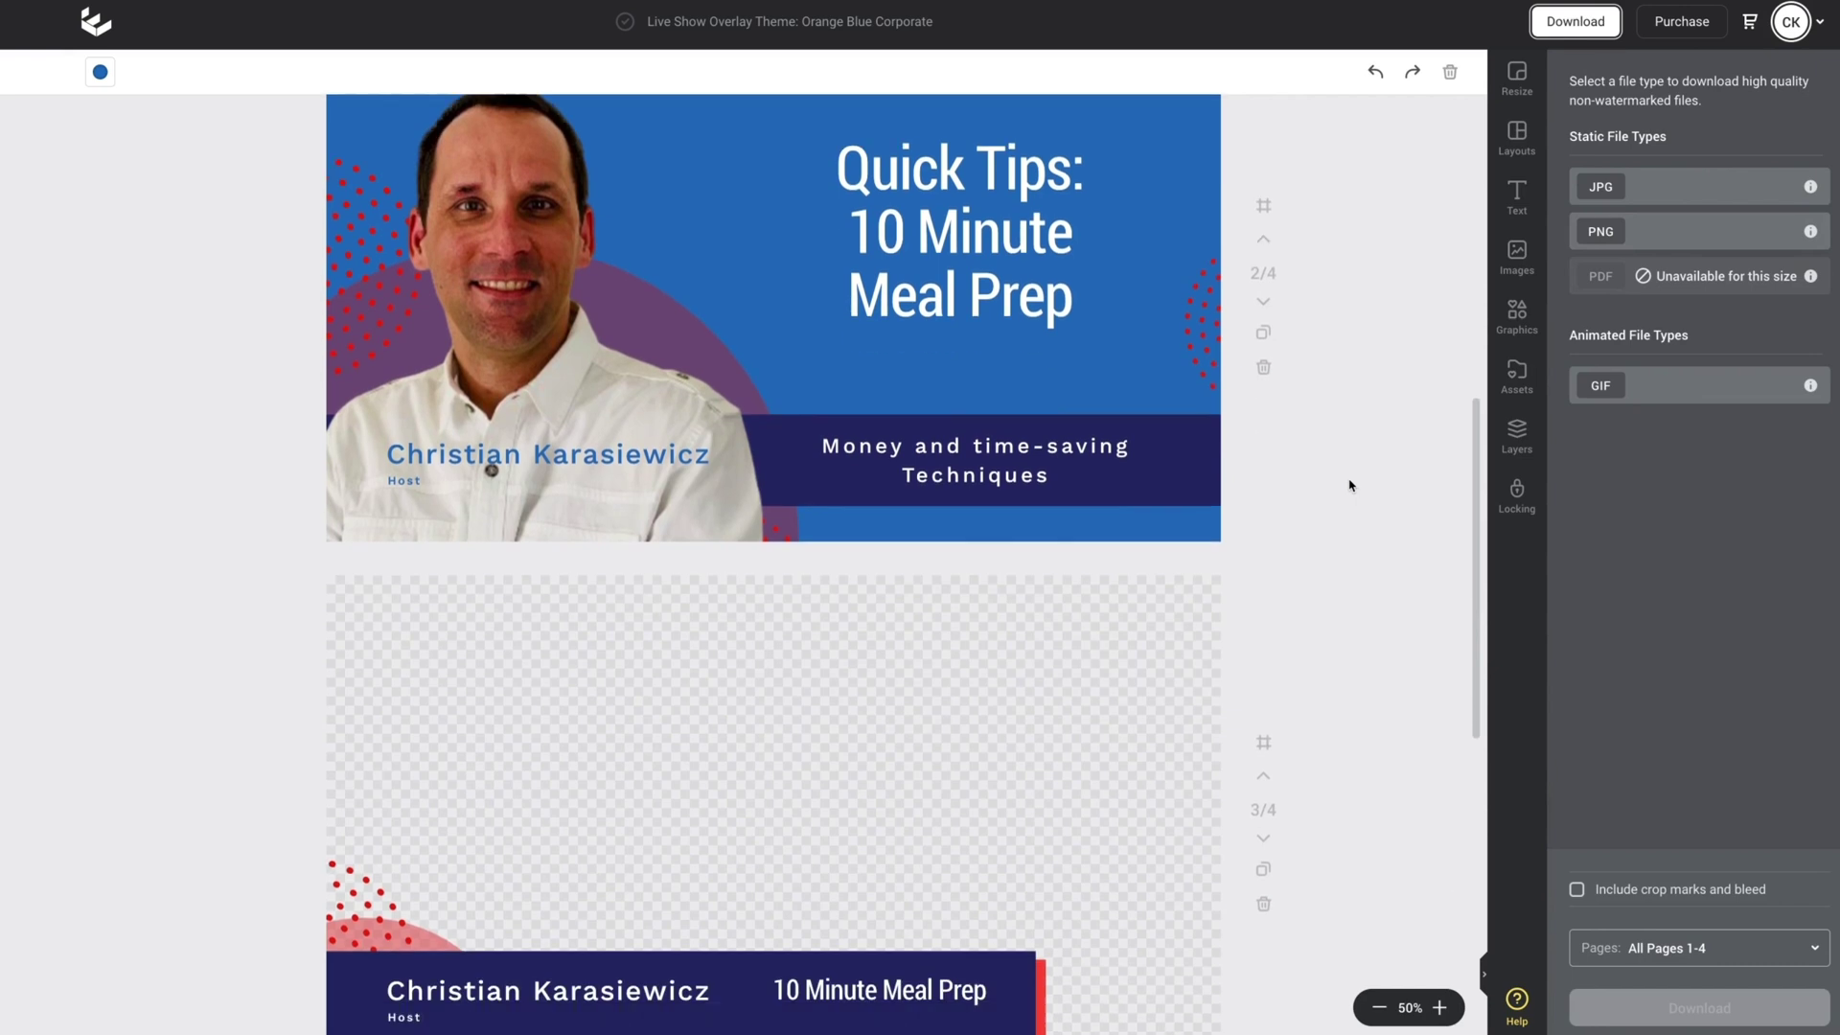
scroll(1349, 485, down, 2)
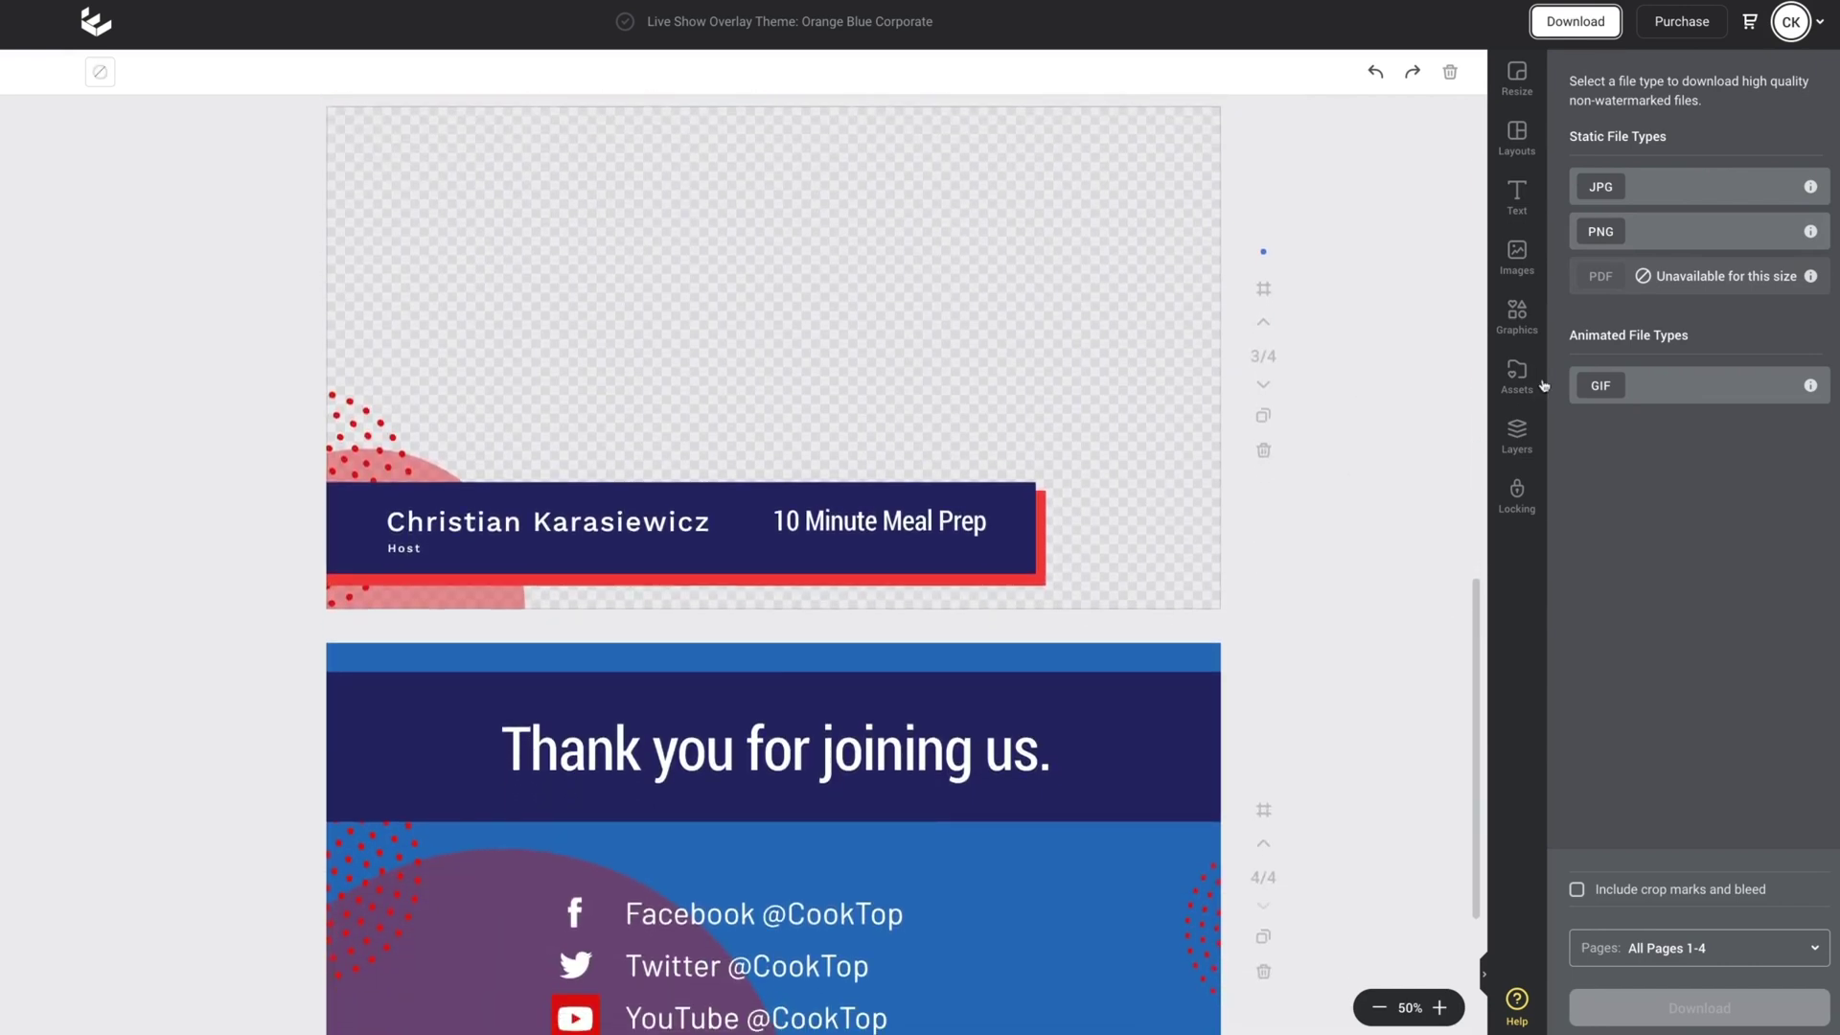
click(1692, 245)
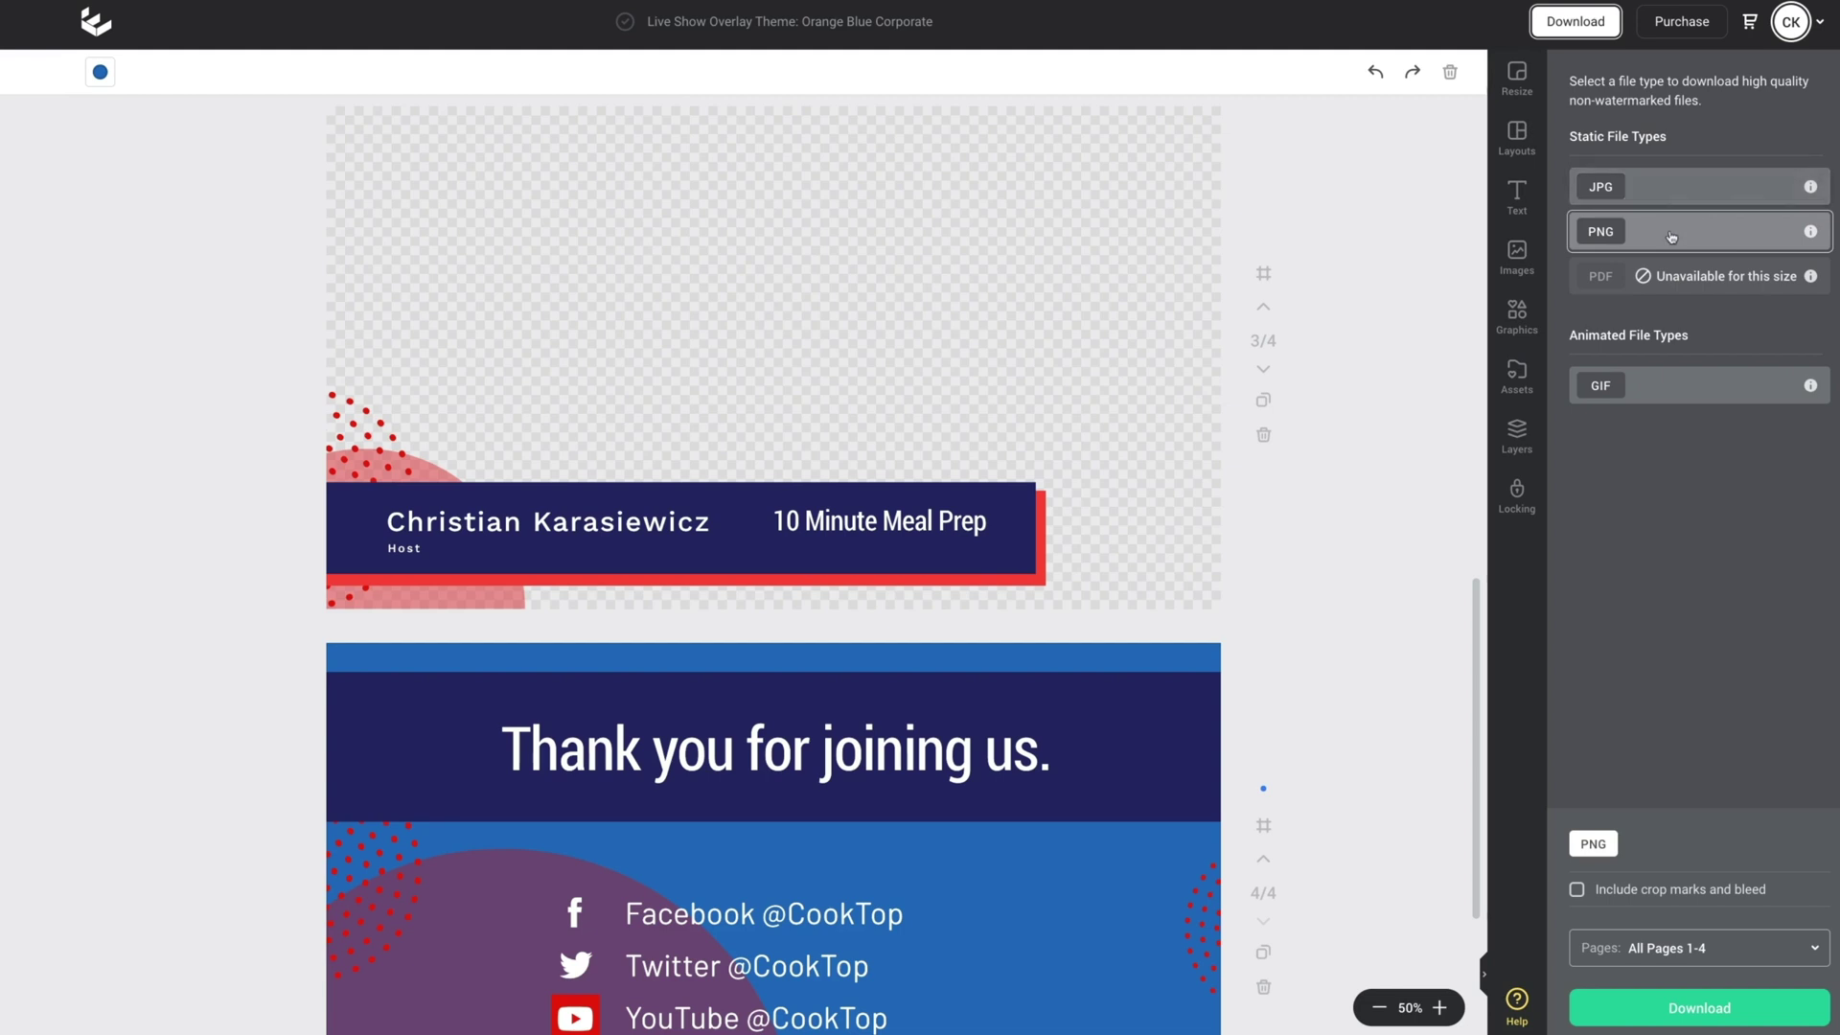
Step: Try limiting the PNG download to pages 1 and 2, and restore the selection to all pages 1-4
click(1676, 949)
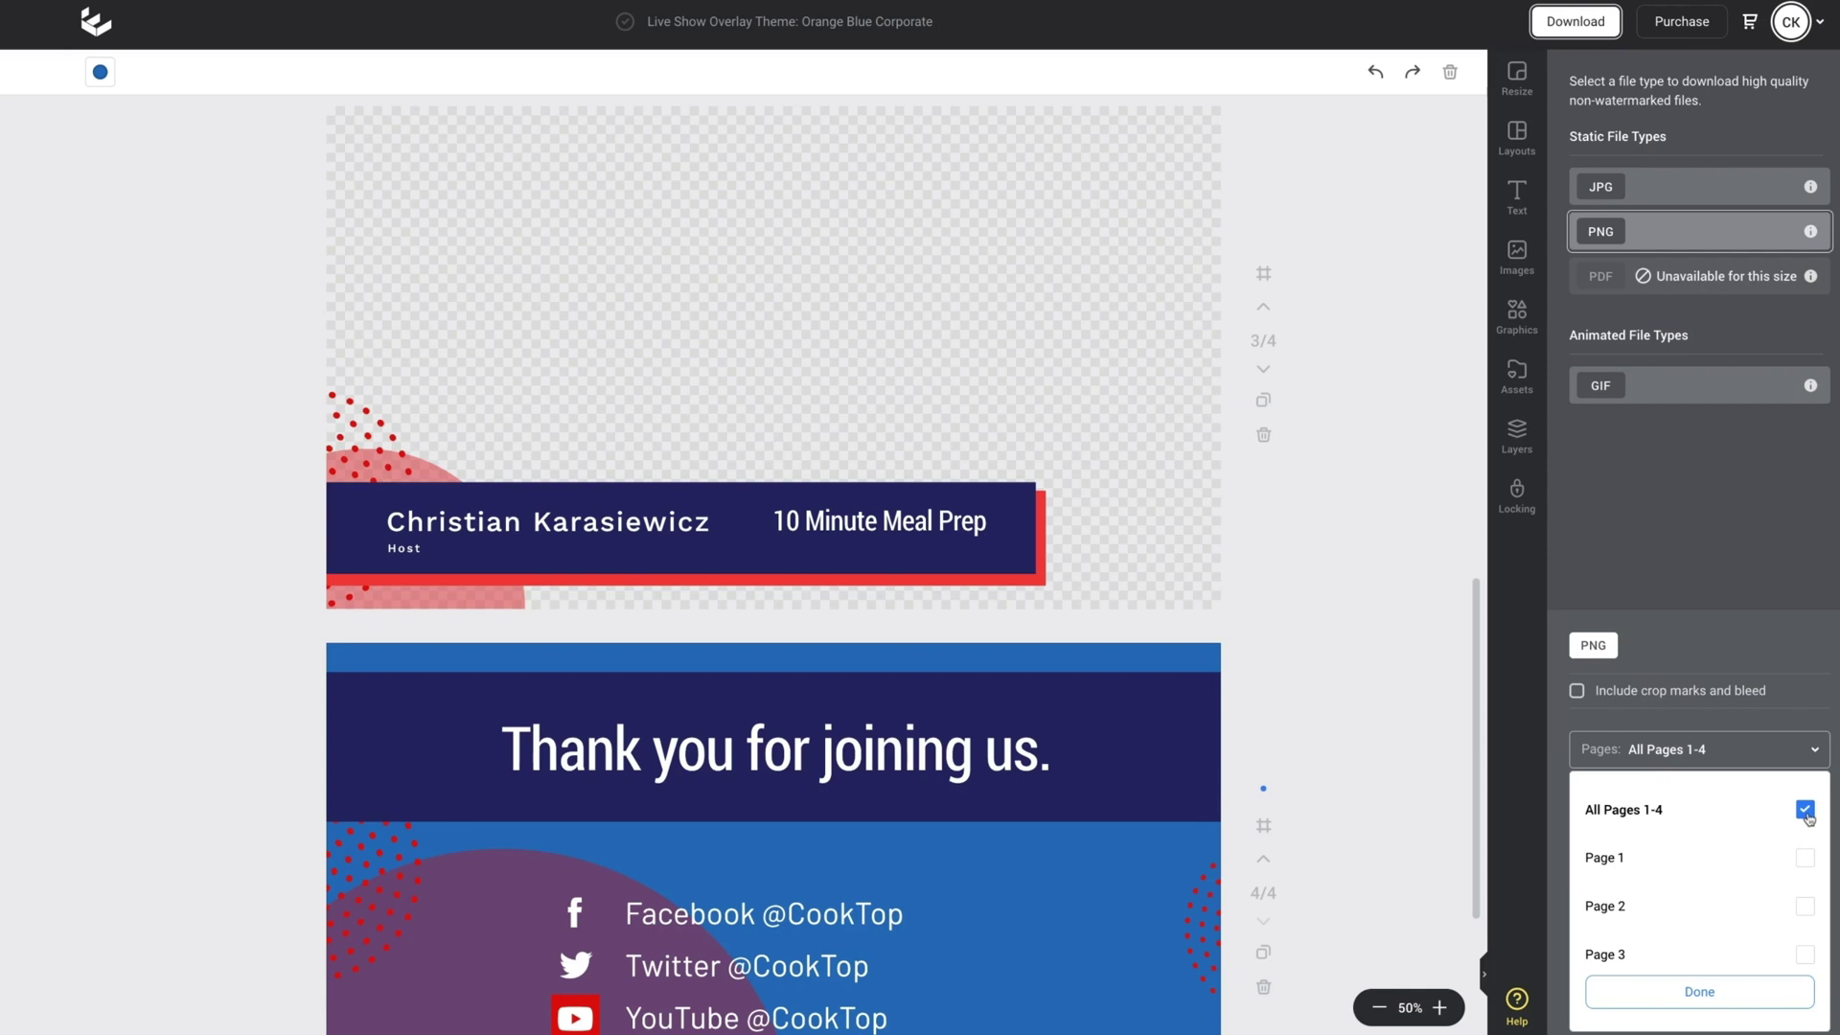
click(1805, 862)
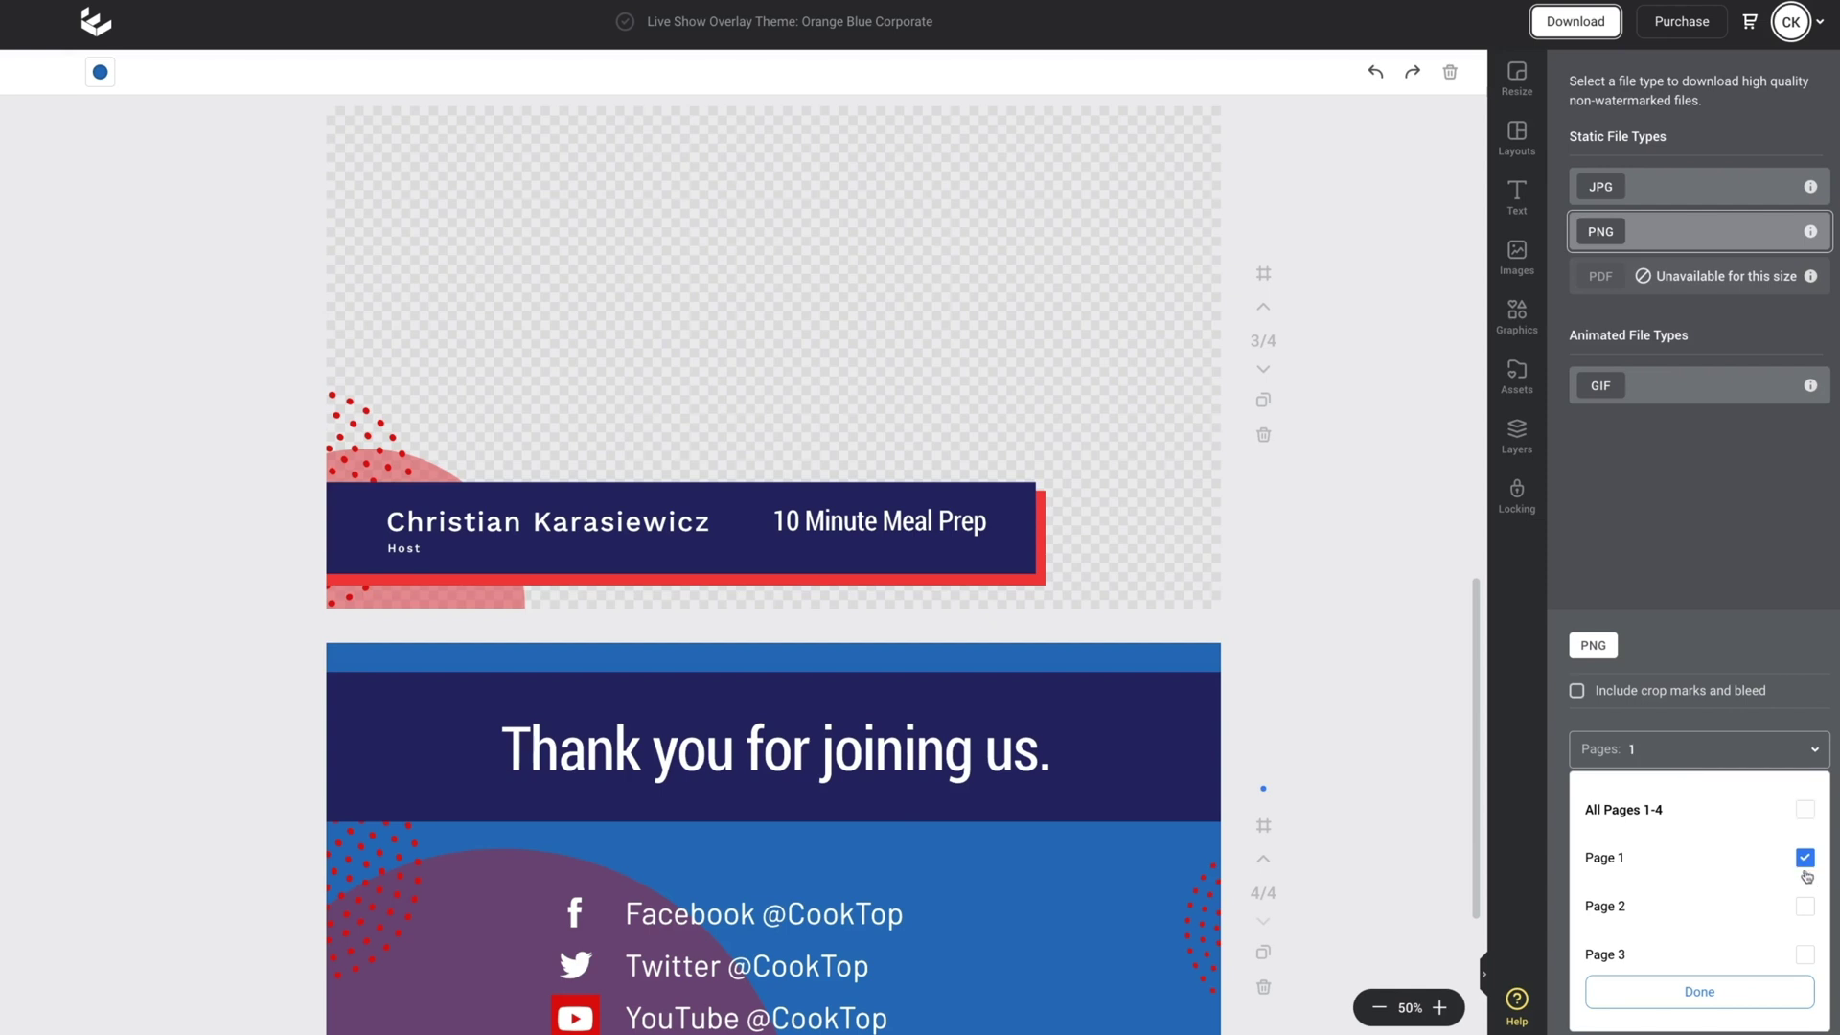
click(1807, 908)
click(1806, 813)
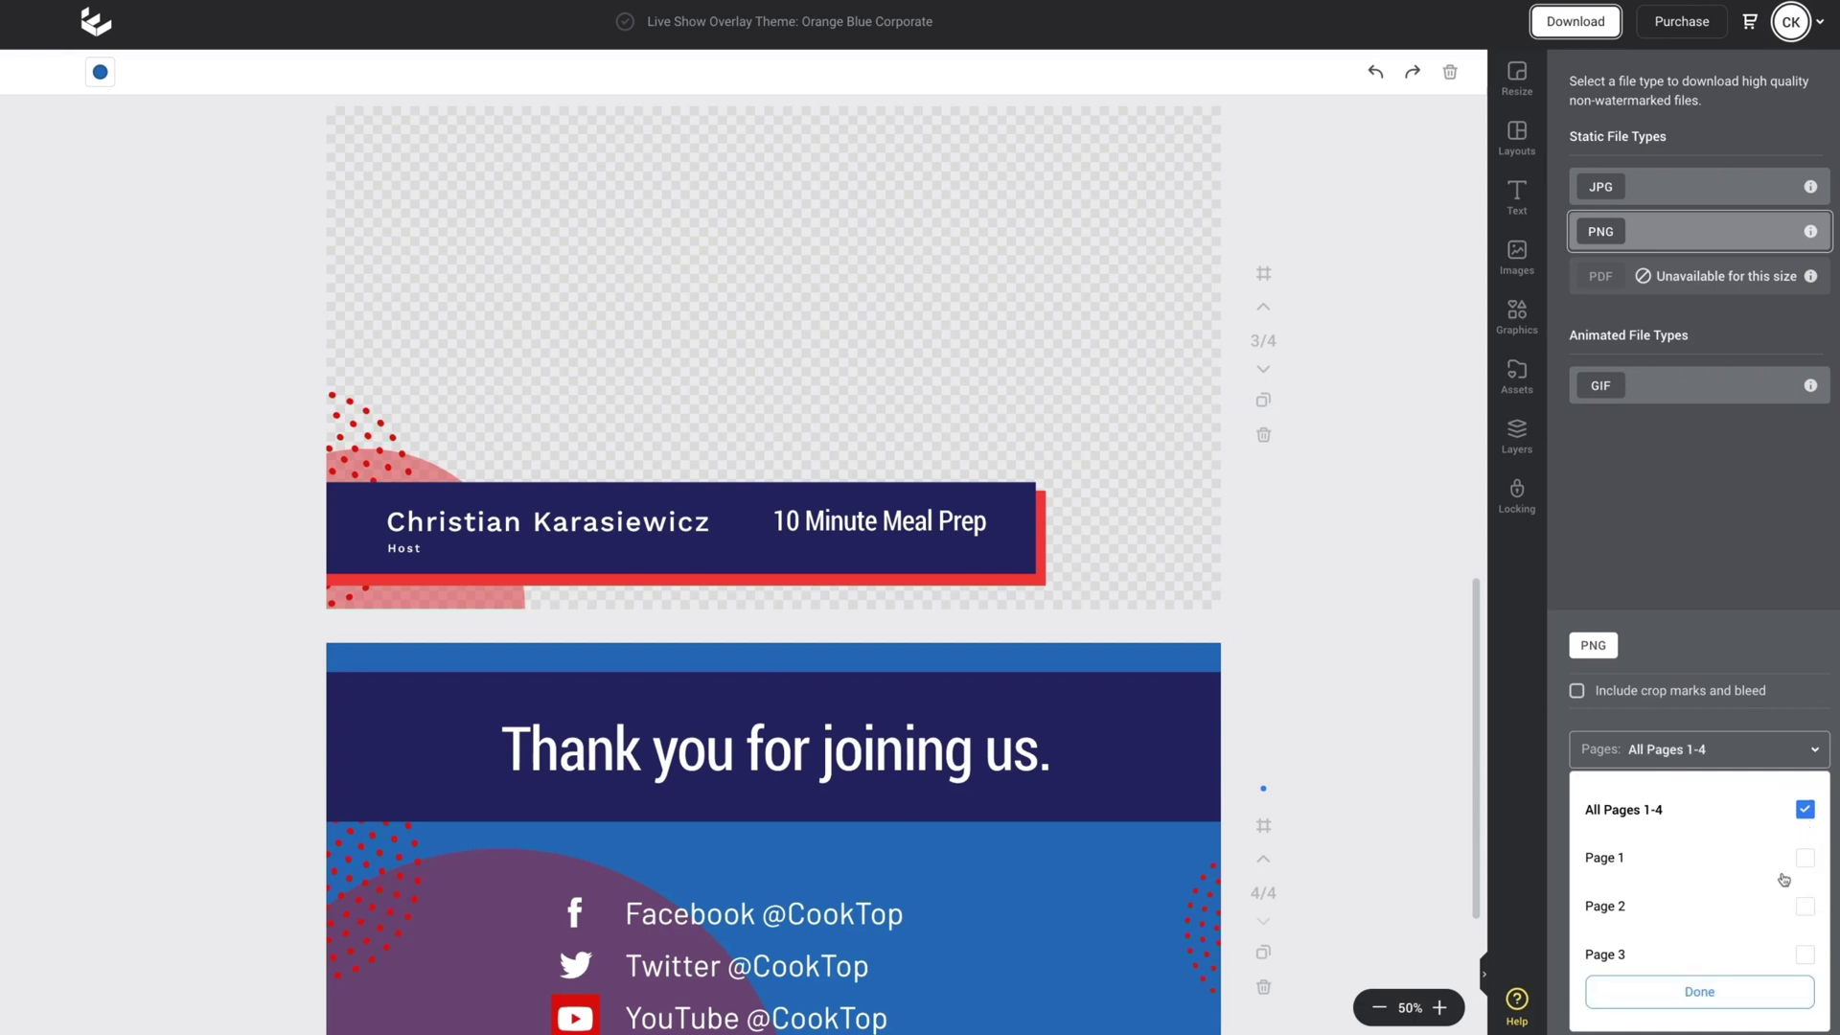
click(1736, 987)
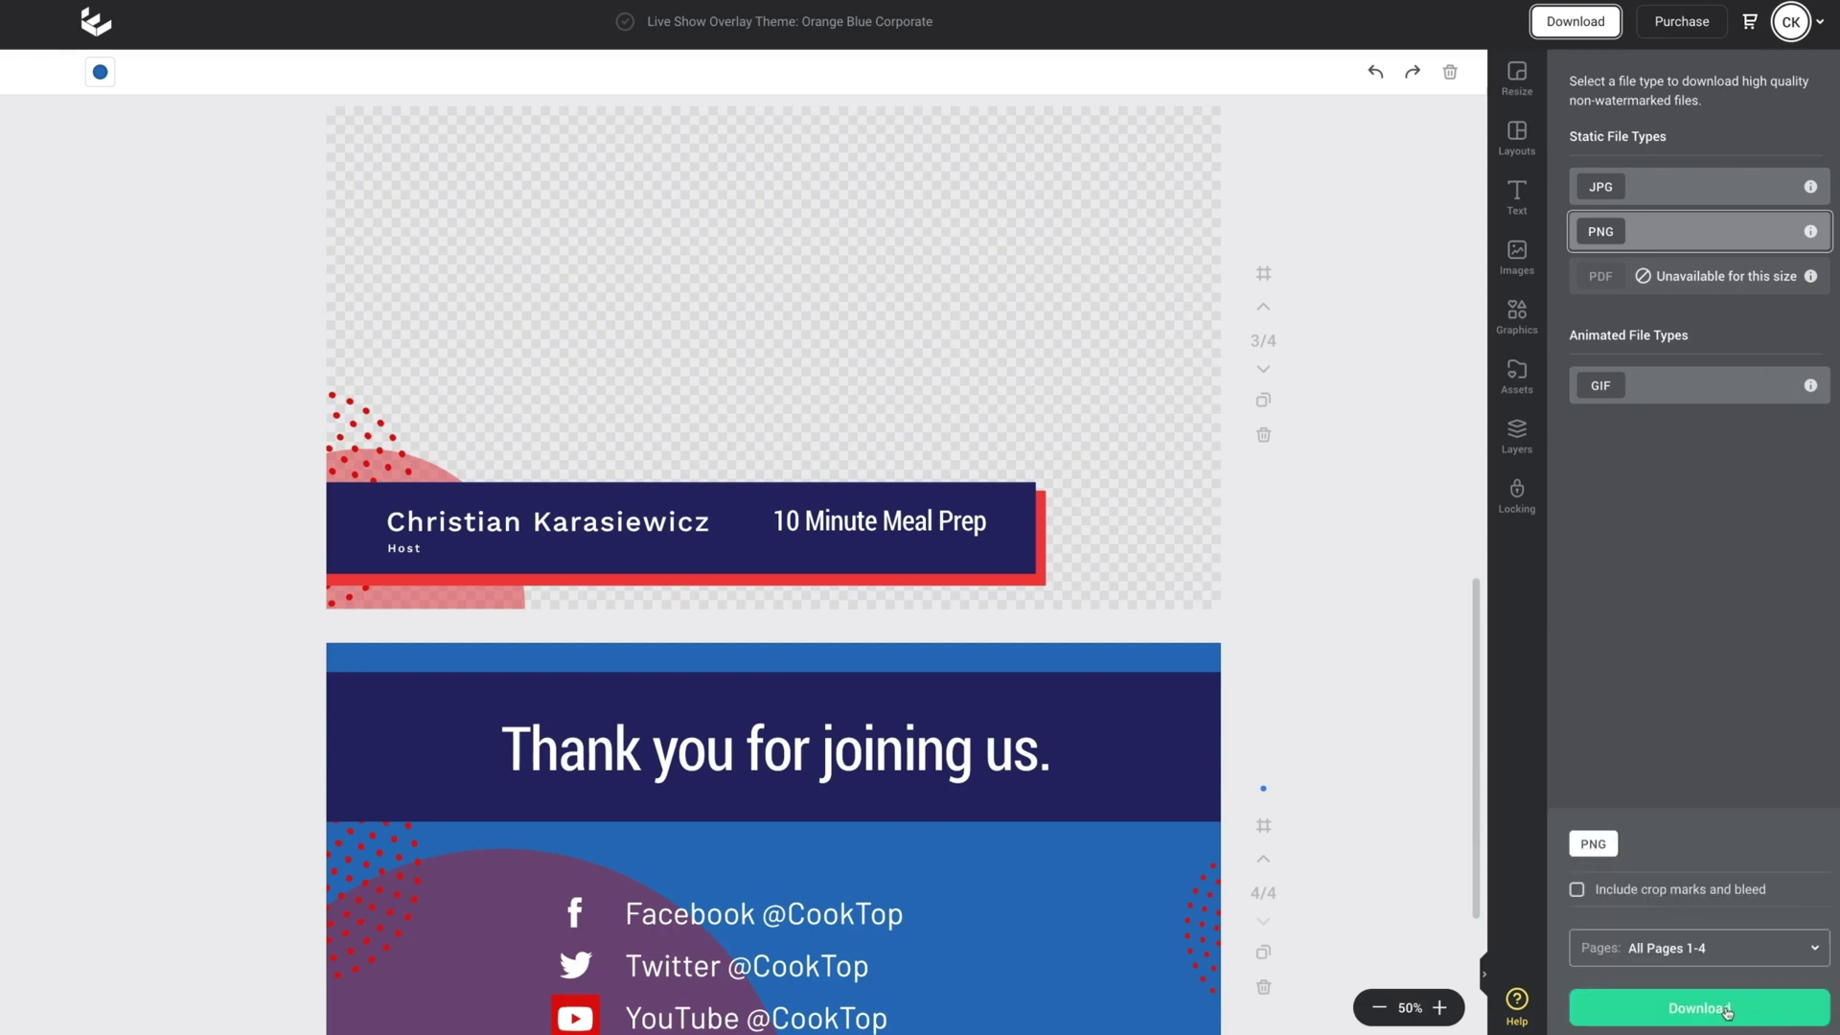
scroll(1307, 667, up, 10)
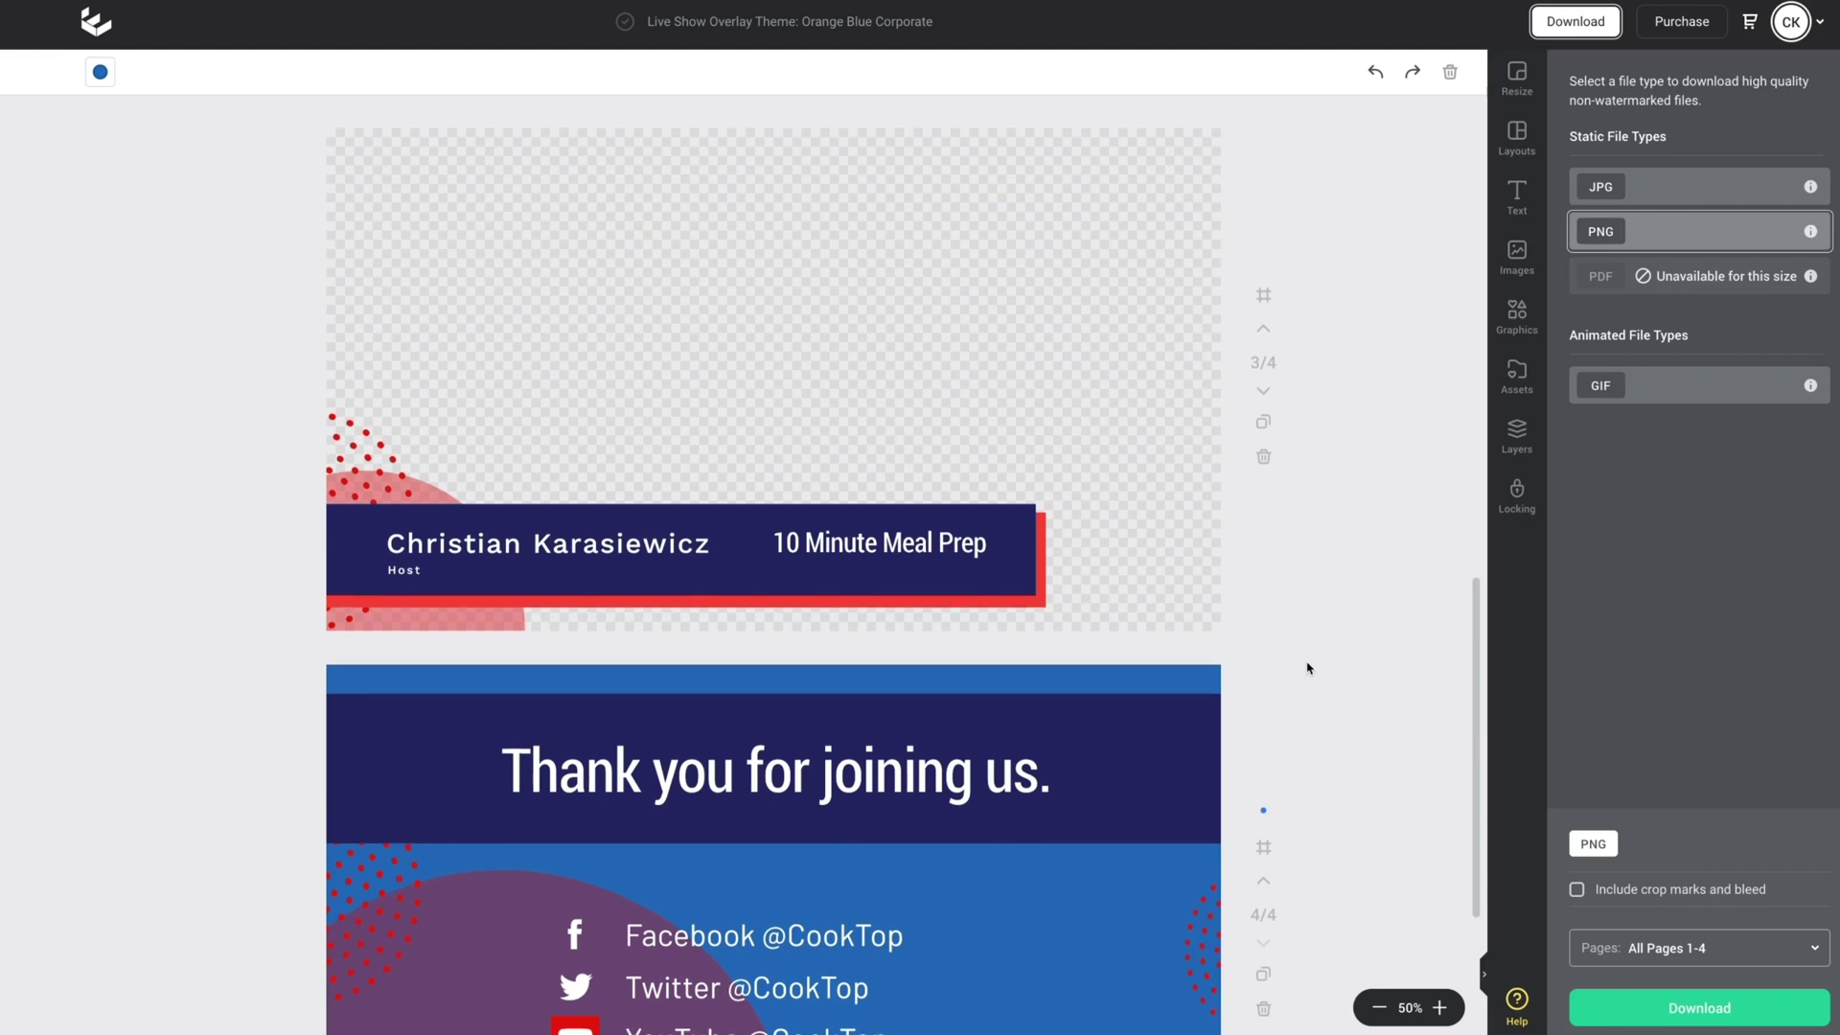
scroll(1307, 667, up, 3)
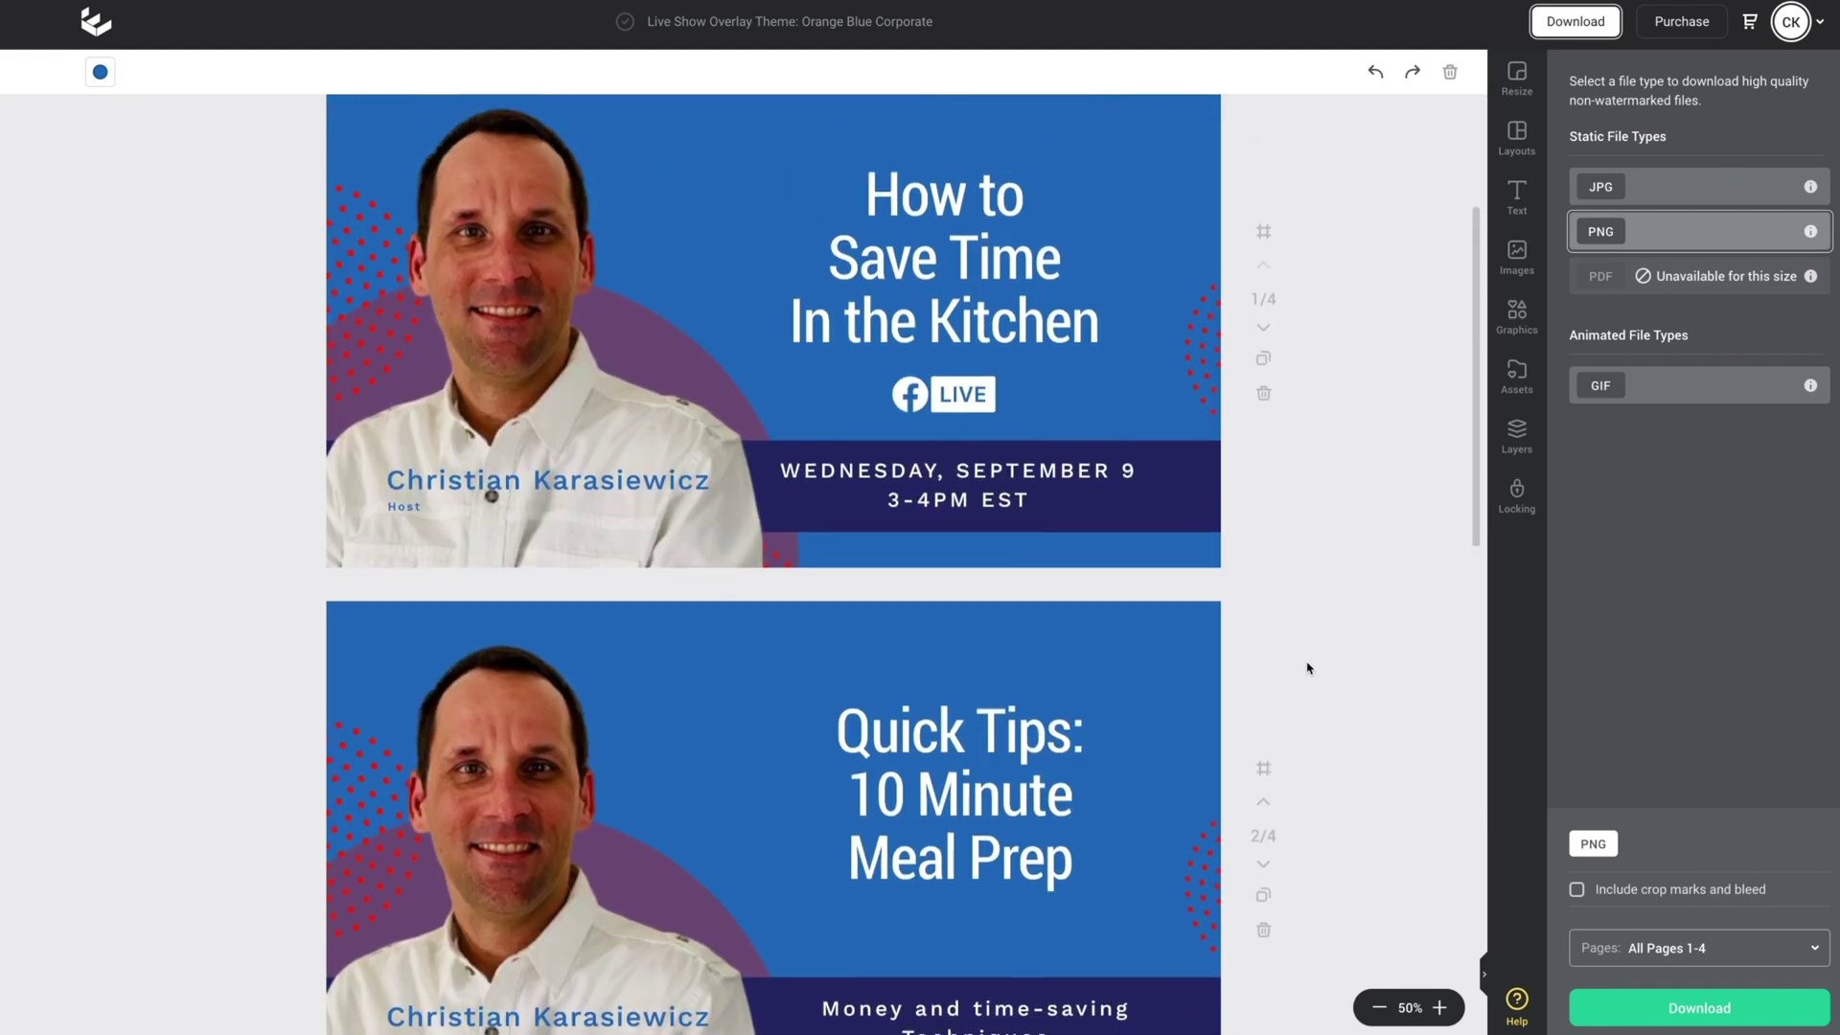
scroll(1307, 668, up, 1)
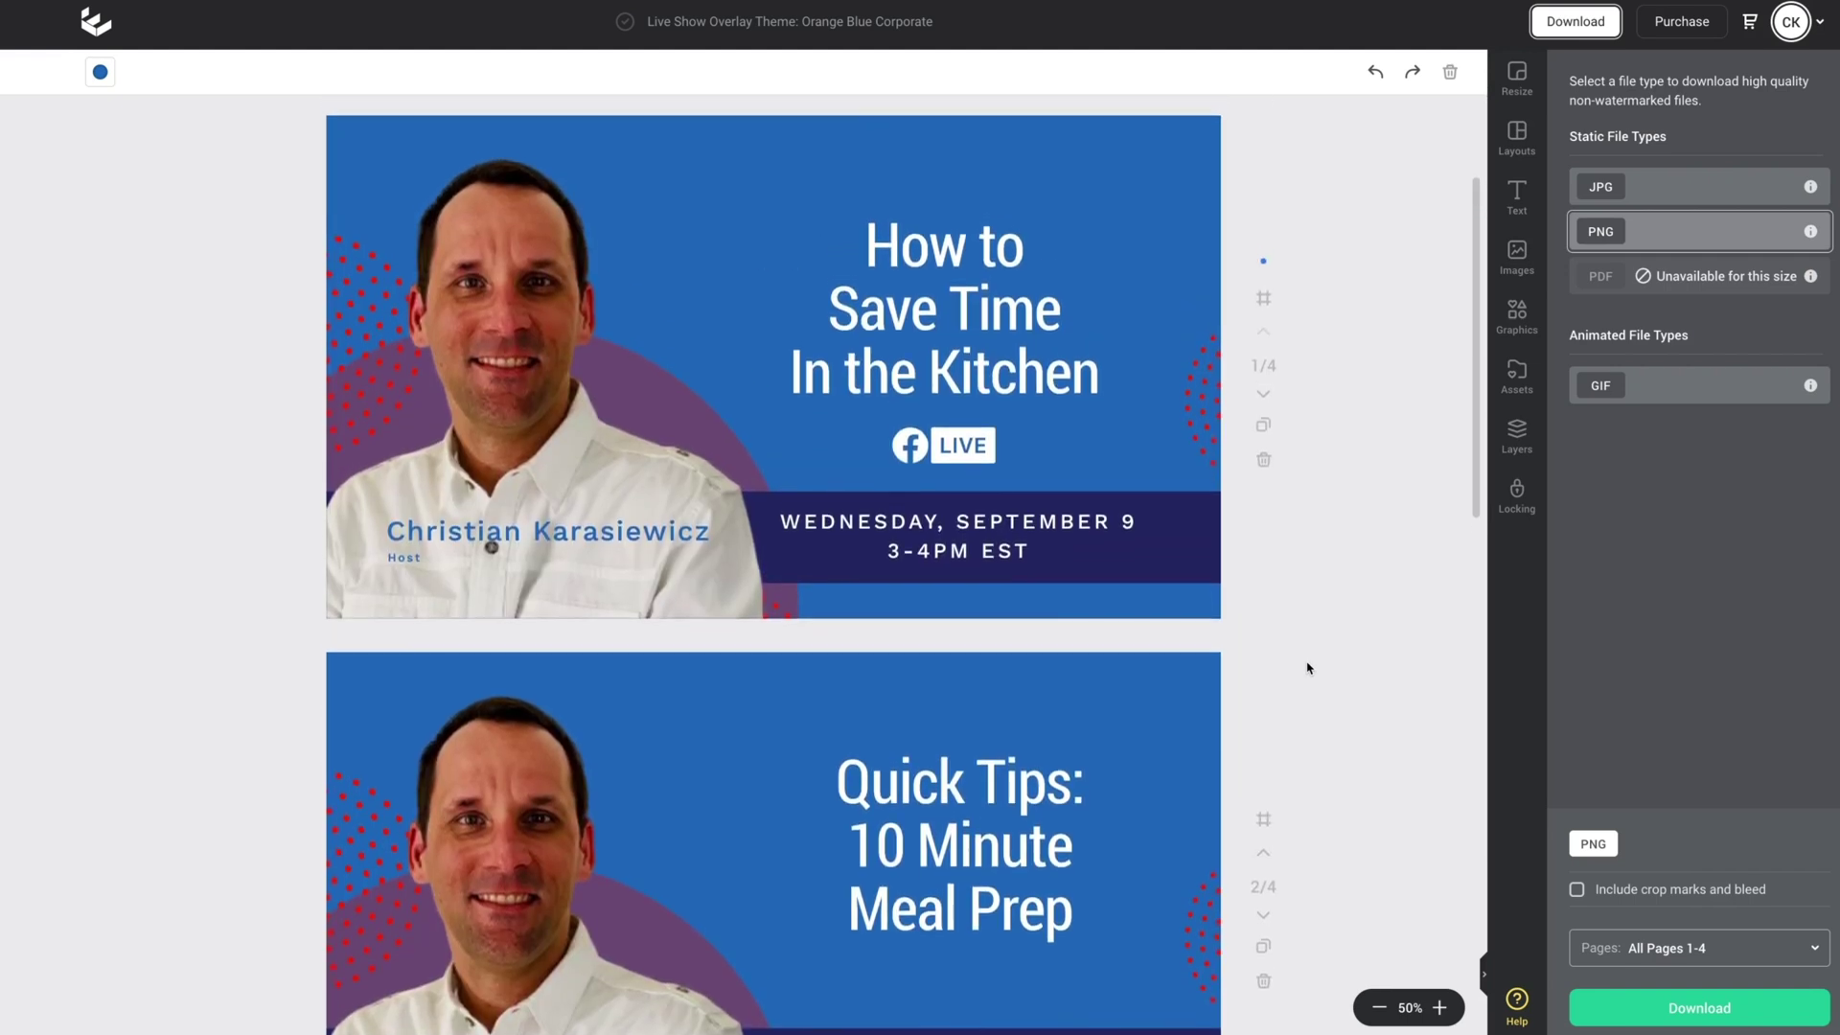